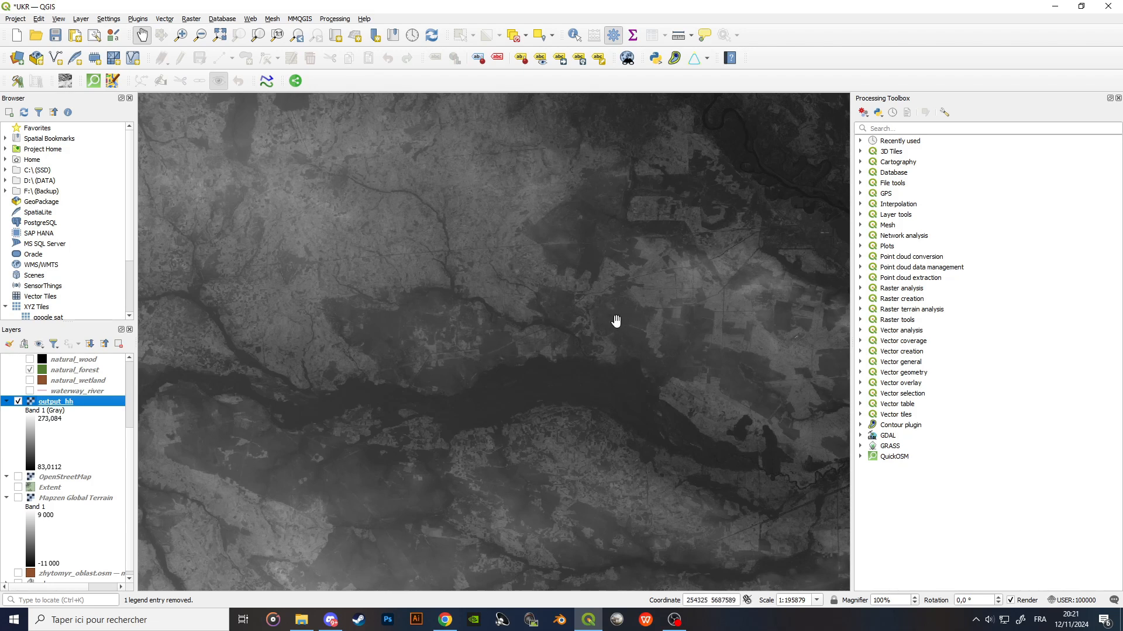
Change the output_hh raster's render type to Singleband pseudocolor and apply it to the map.
mouse_move(584, 310)
mouse_down()
mouse_move(533, 341)
mouse_move(671, 303)
mouse_move(600, 325)
mouse_up()
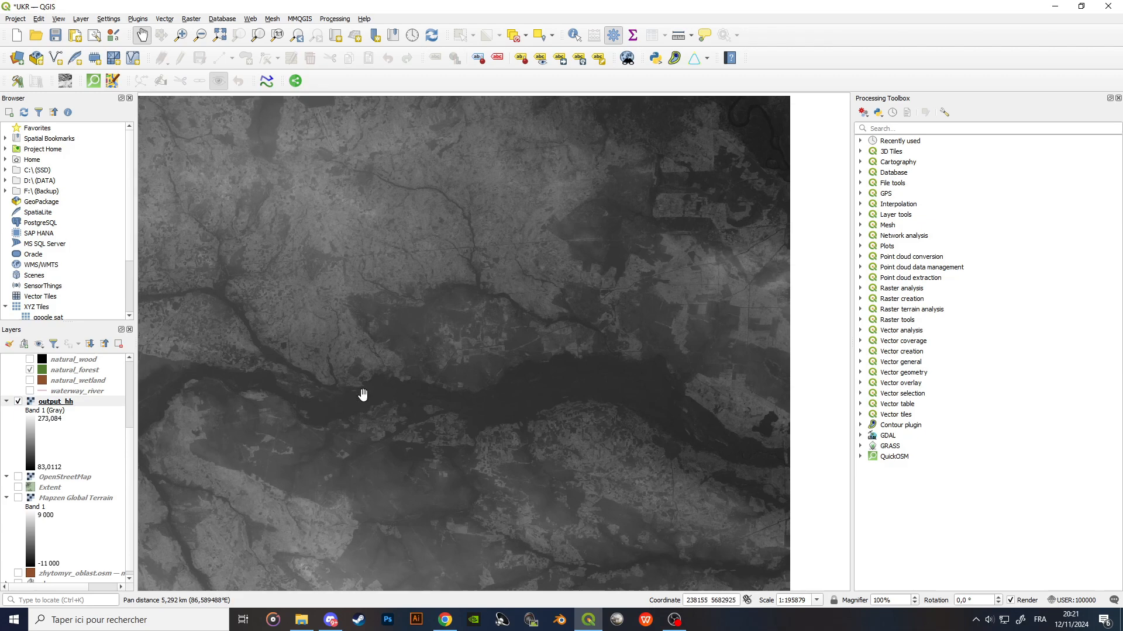
double_click(76, 406)
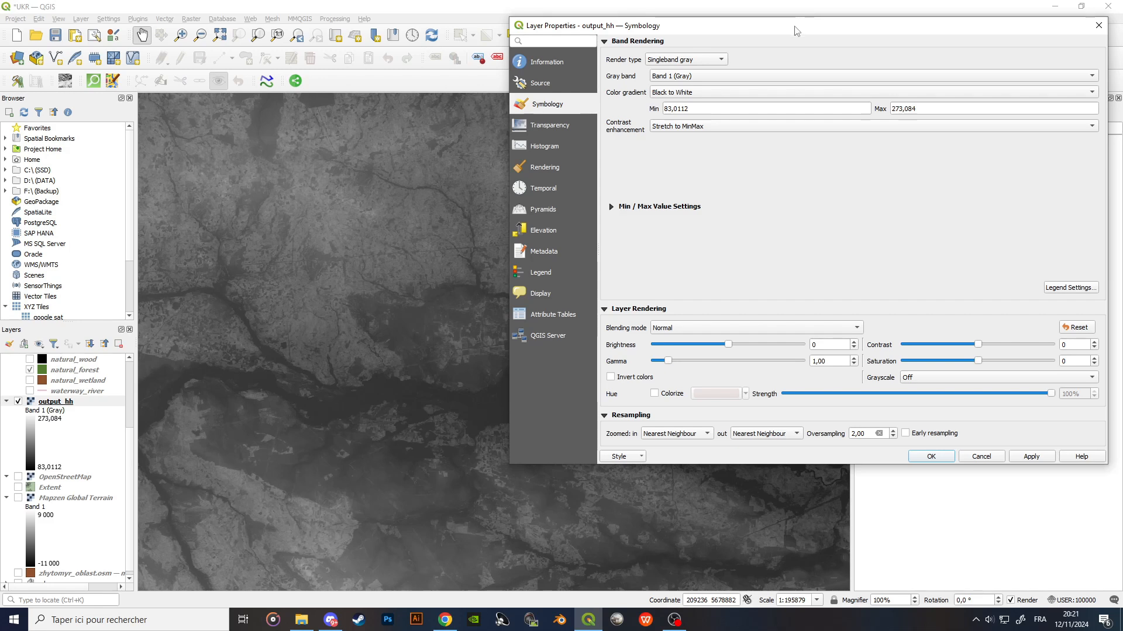
drag(796, 30, 822, 103)
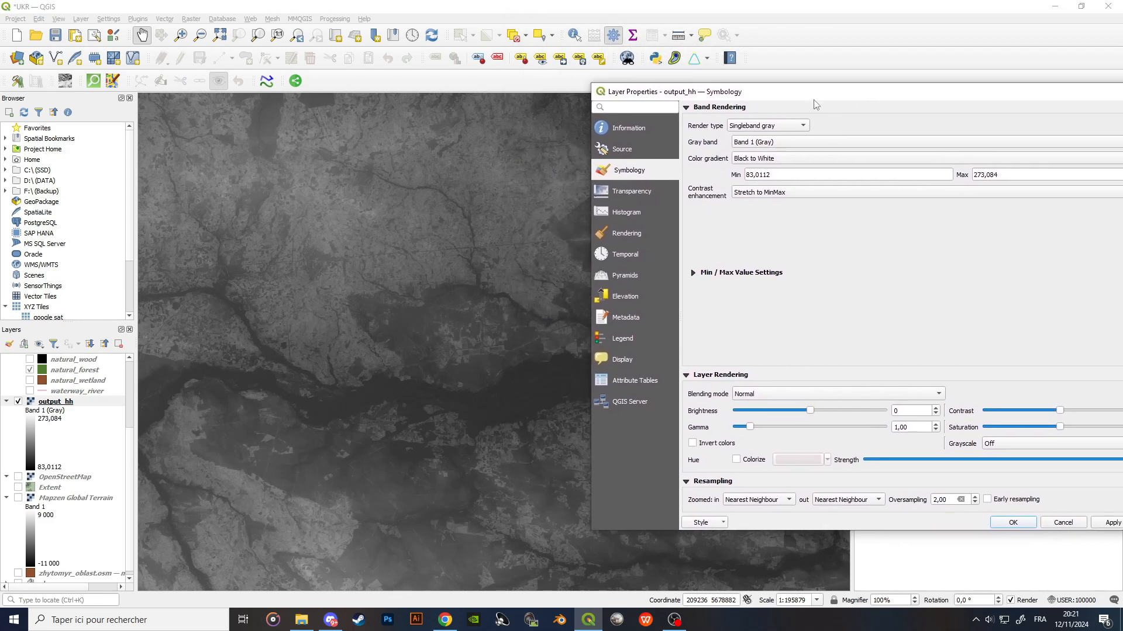
click(768, 128)
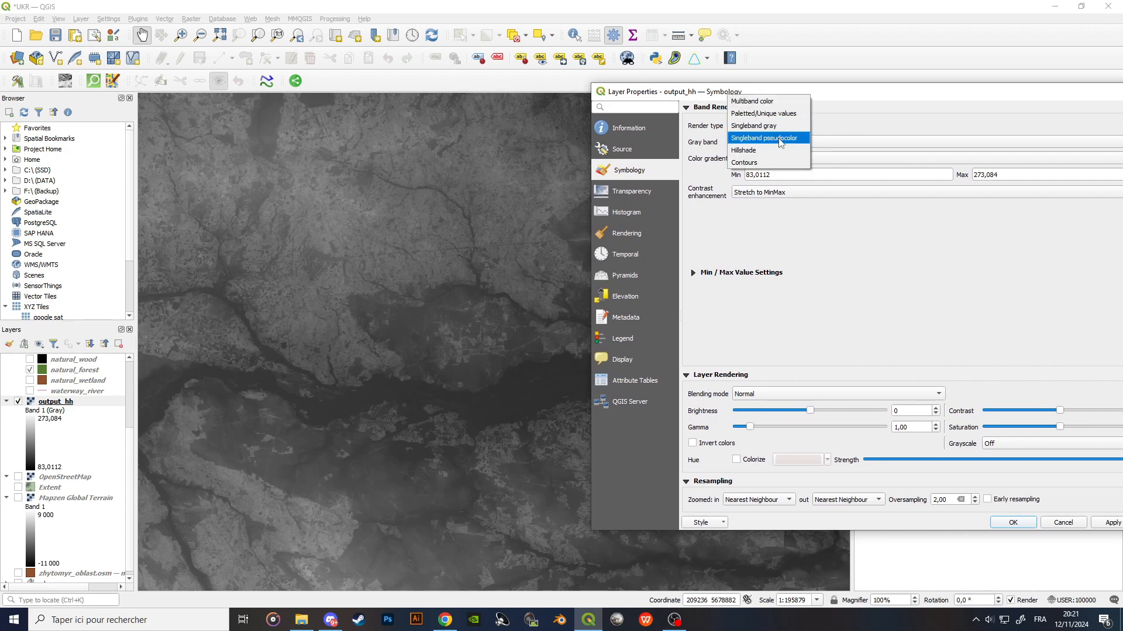
click(780, 138)
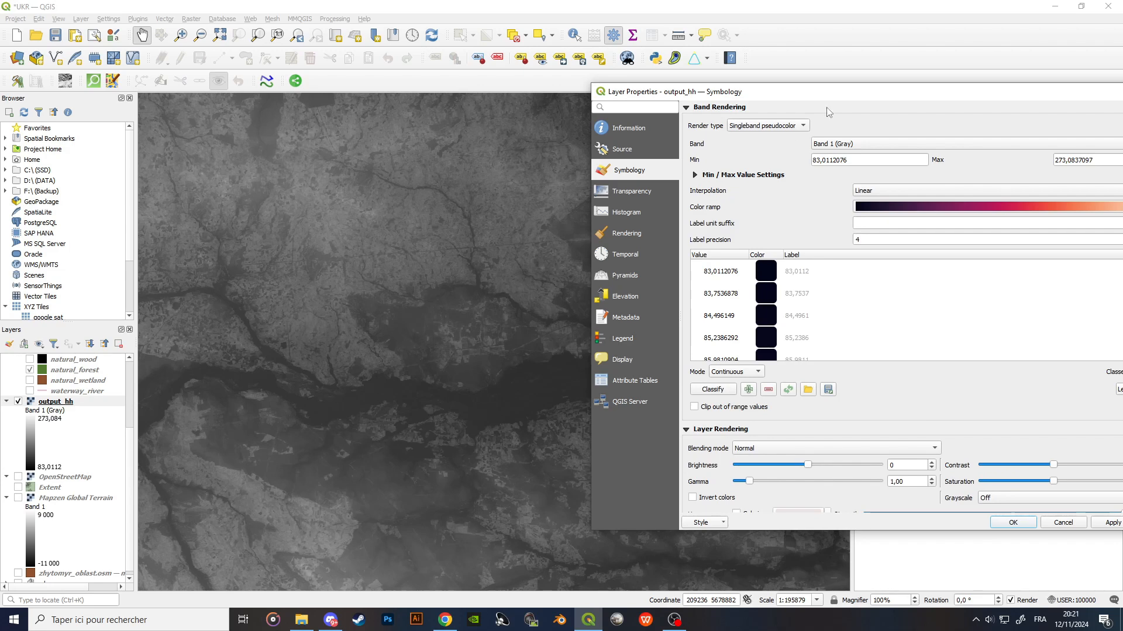
drag(840, 93, 641, 93)
click(918, 522)
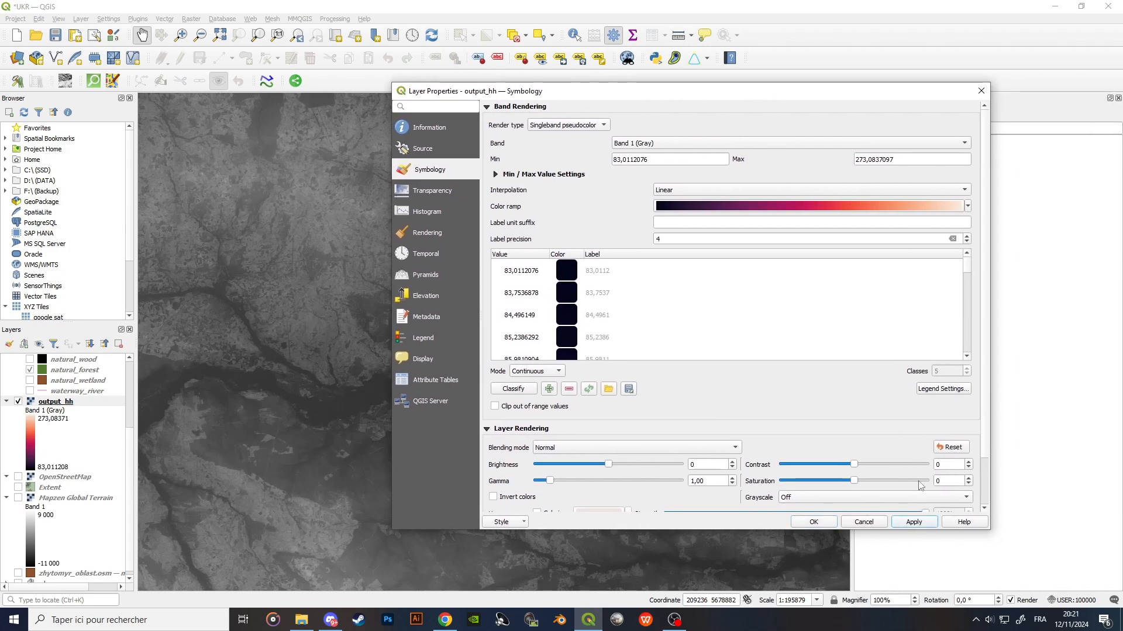
drag(797, 96, 997, 86)
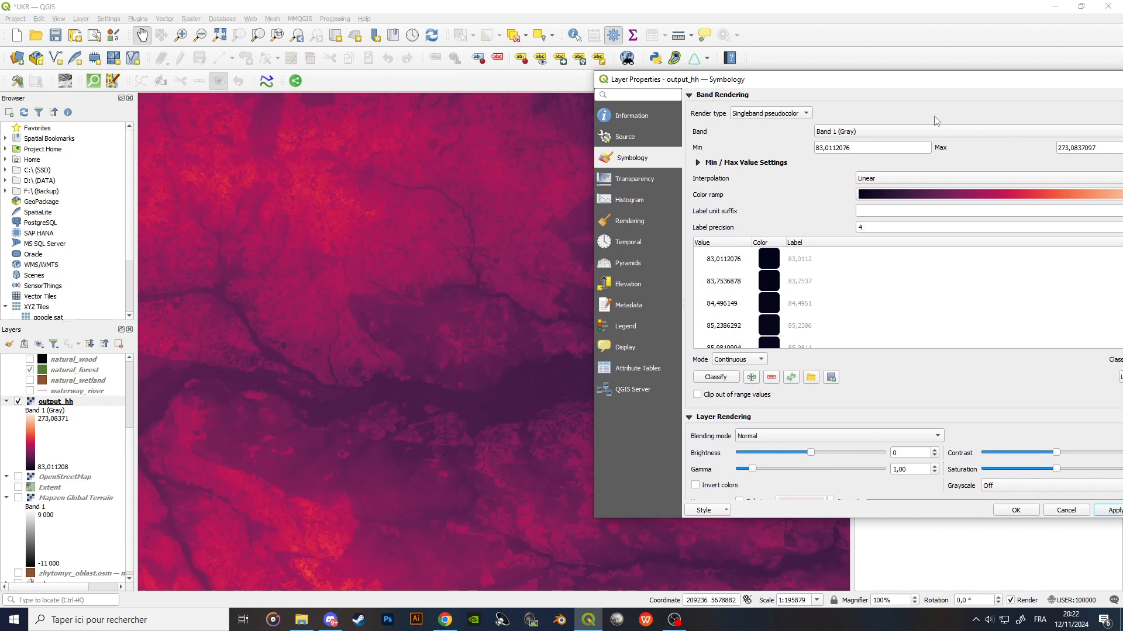
Remove all colour classes from the raster's symbology and delete the extra stop at 40.9% in its colour ramp.
drag(917, 86, 794, 83)
click(674, 276)
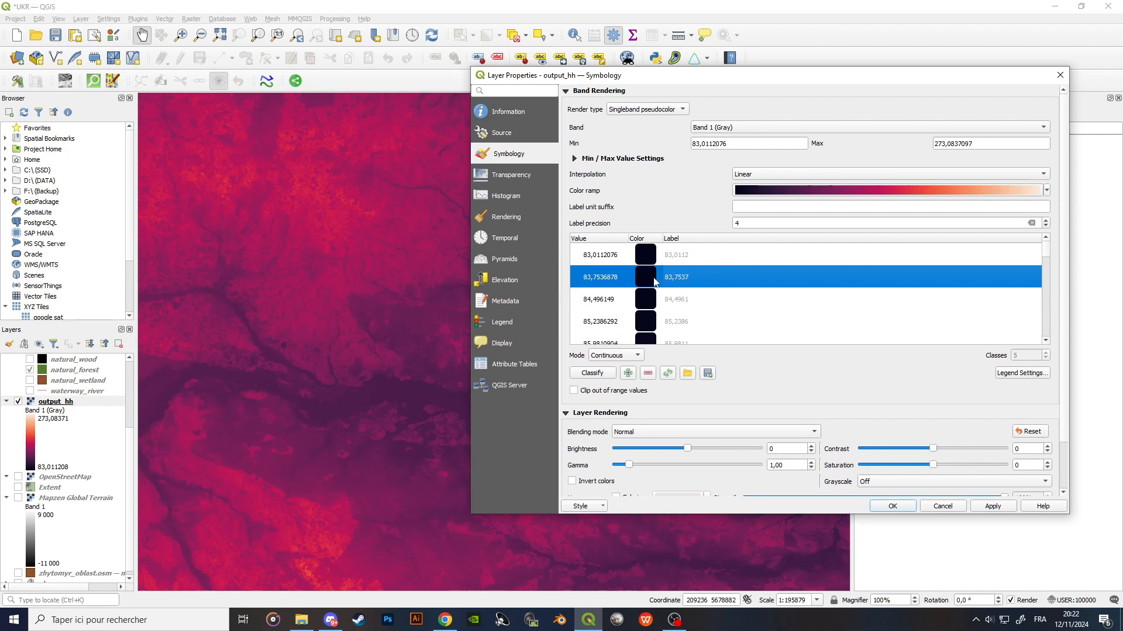
key(ctrl+a)
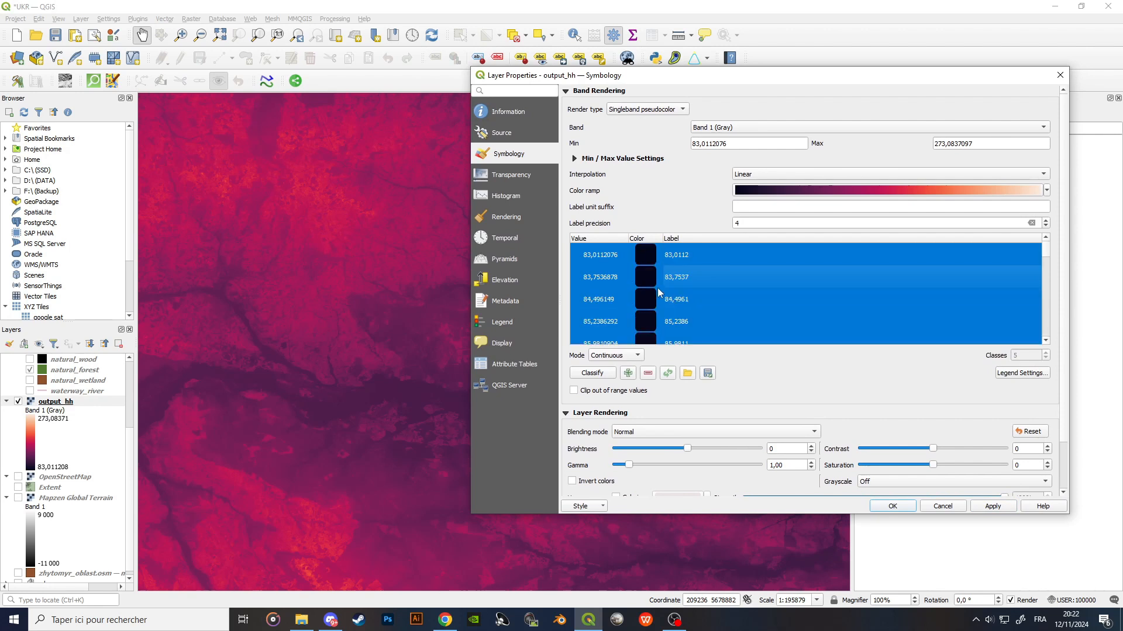
click(648, 374)
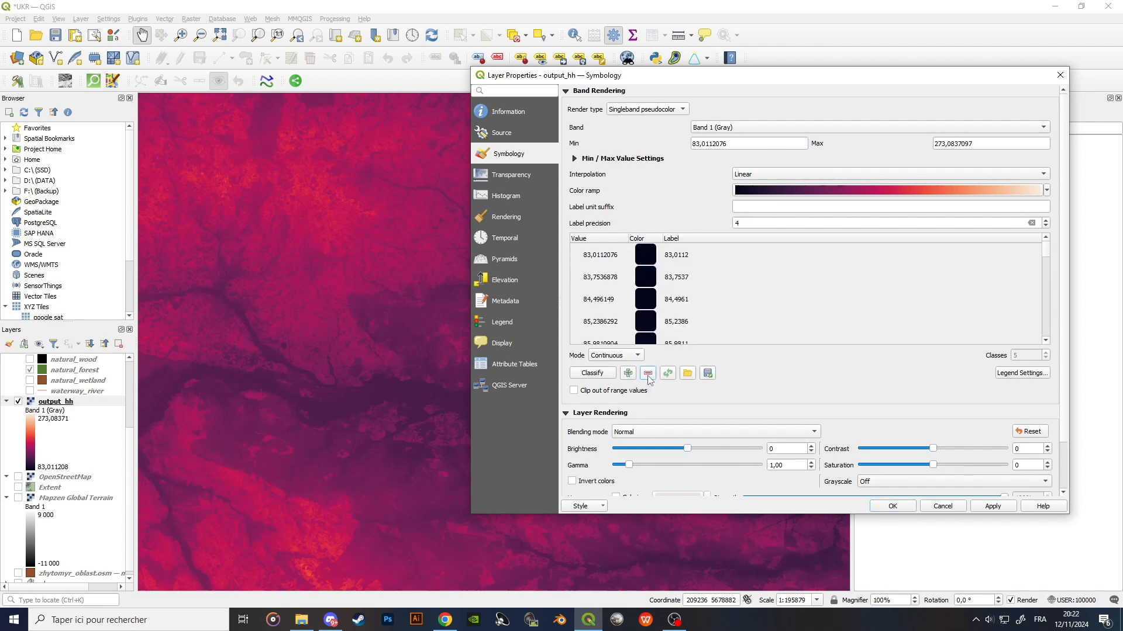
click(759, 195)
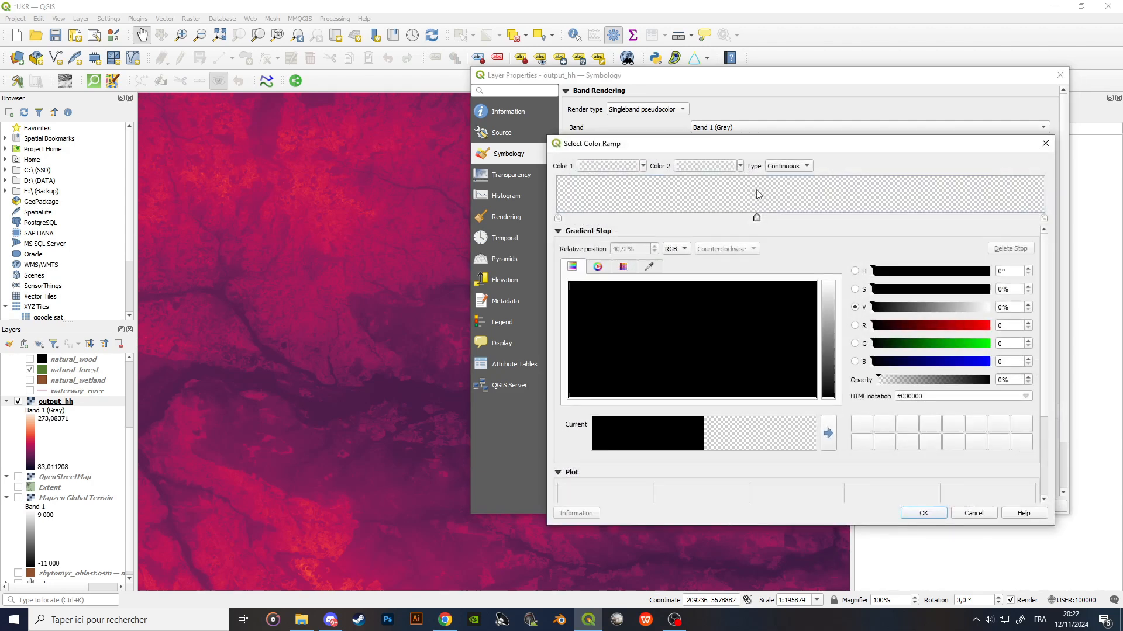
click(756, 219)
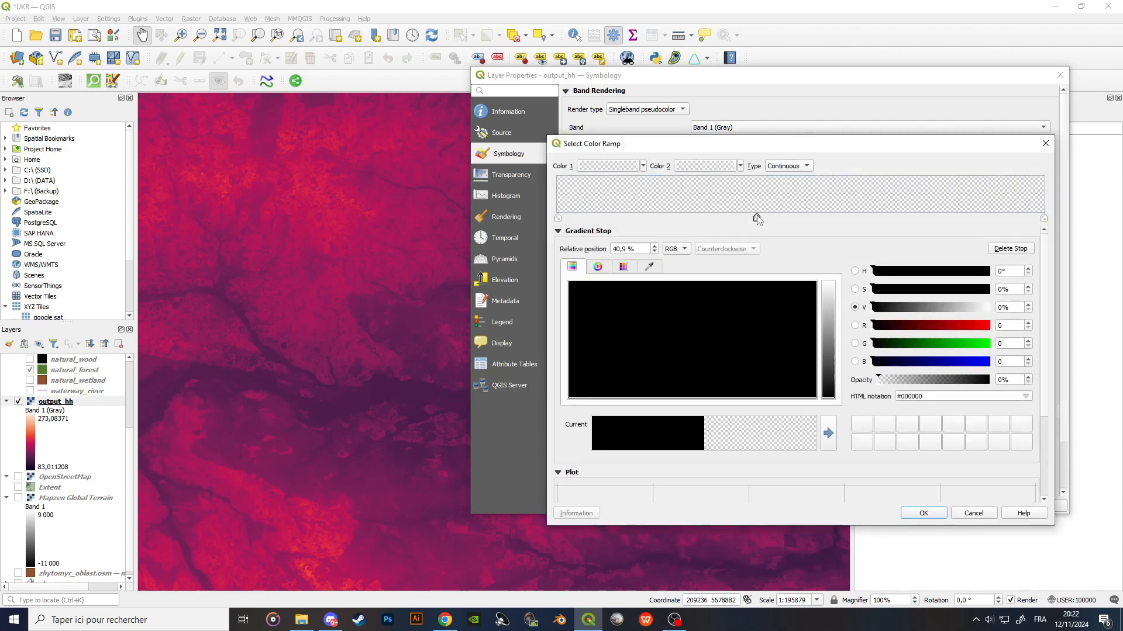
click(1003, 249)
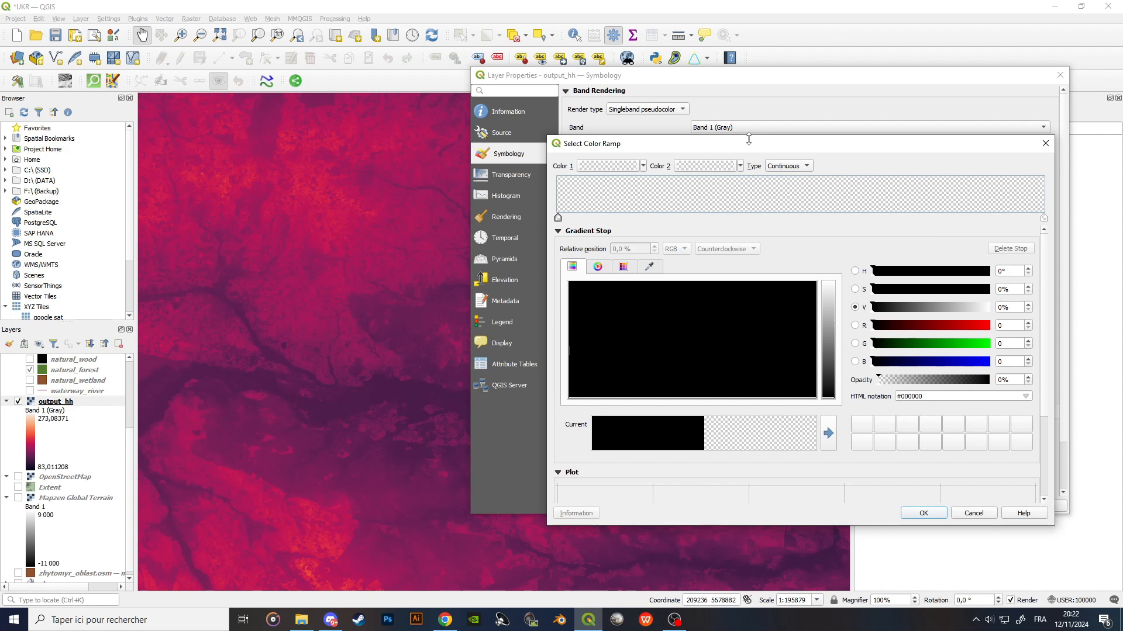
Set the colour ramp's start colour to dark olive green #64734a with 100% opacity.
click(828, 334)
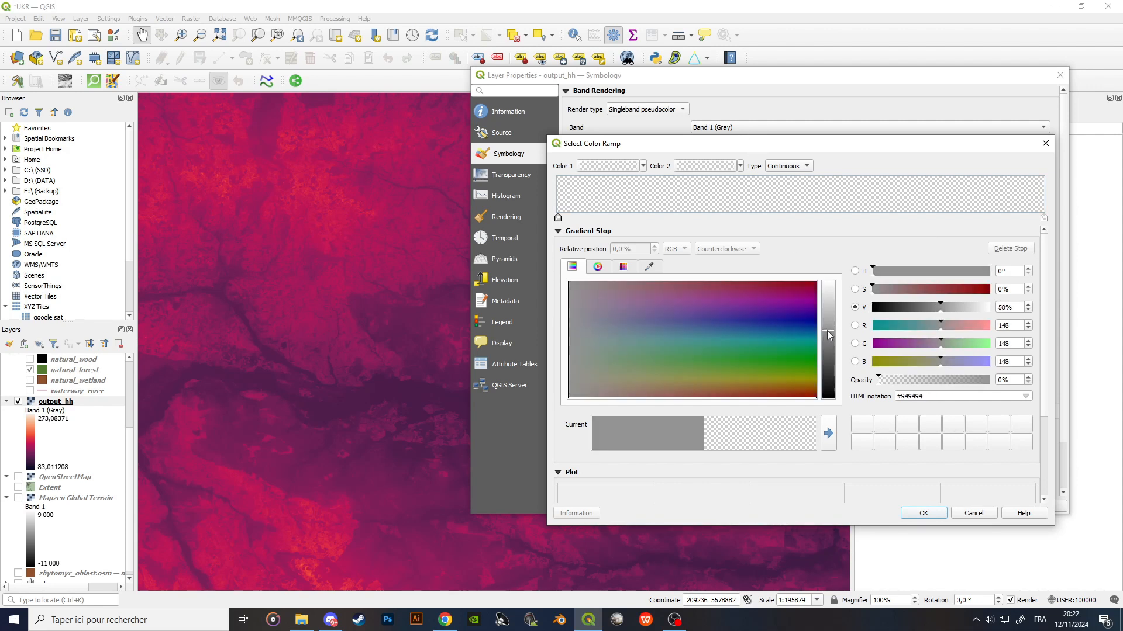
drag(828, 334, 827, 340)
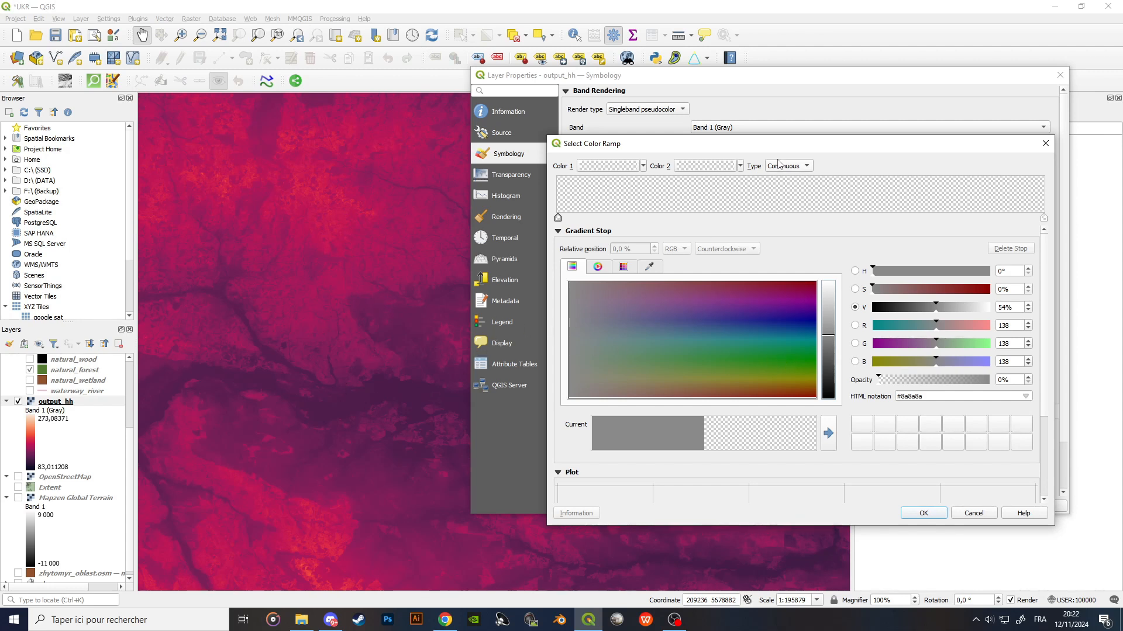
drag(782, 146, 798, 107)
drag(701, 315, 671, 334)
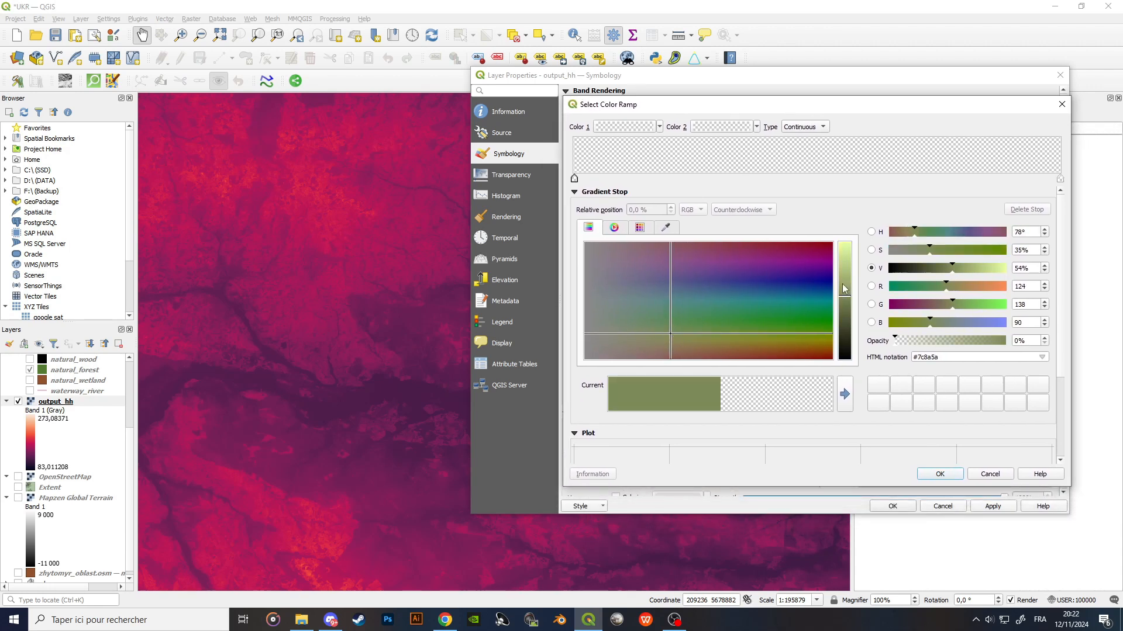
click(842, 307)
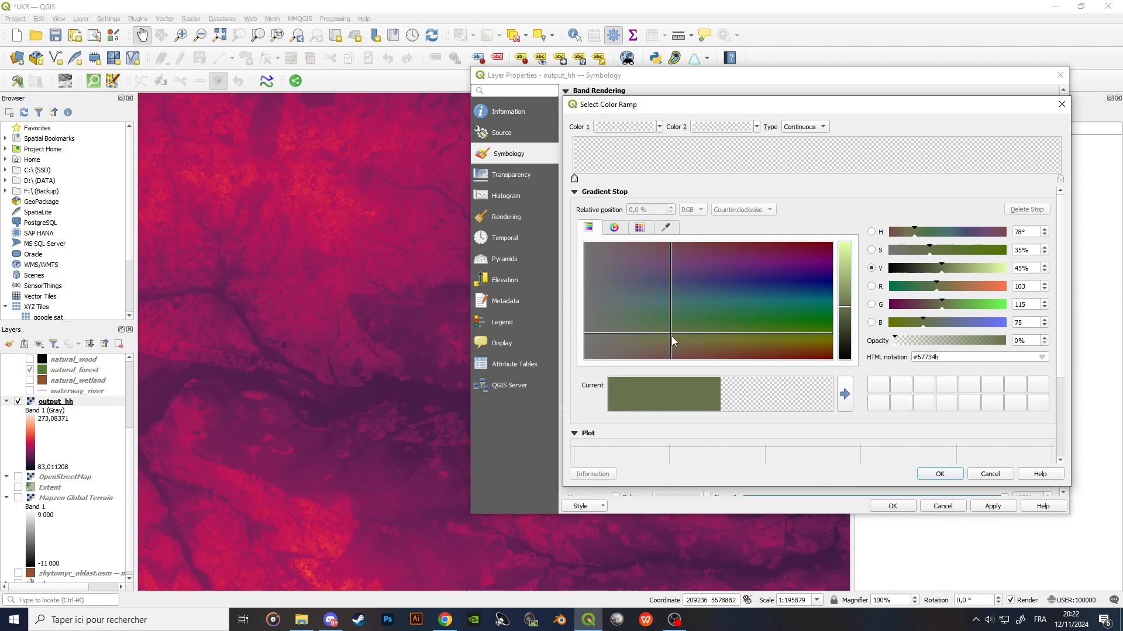
drag(672, 335, 674, 333)
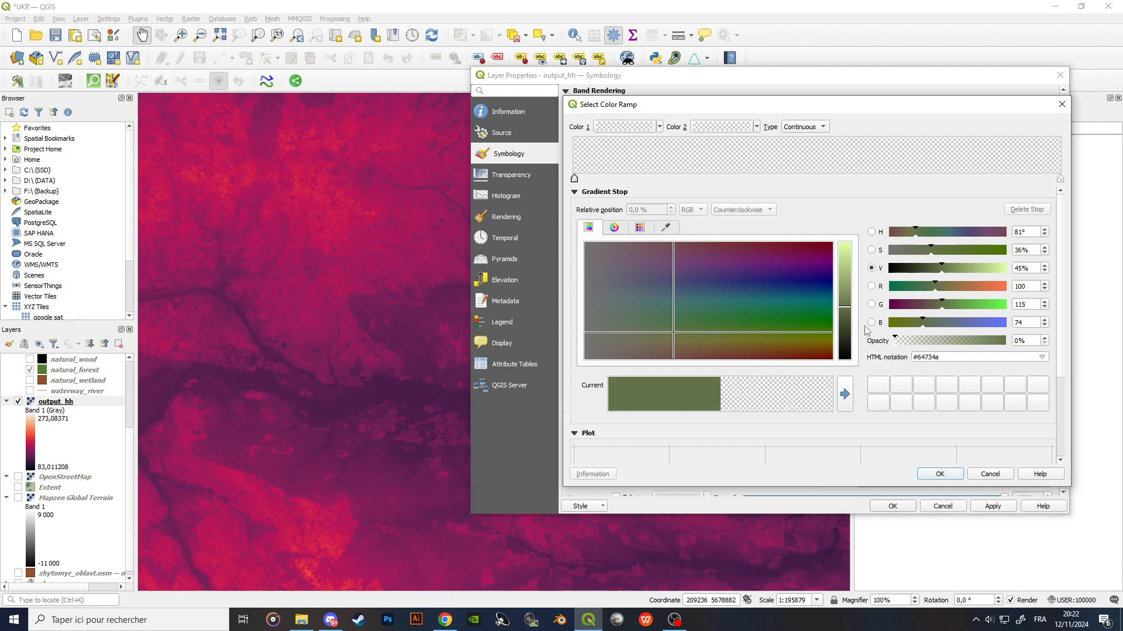
drag(896, 339, 1023, 340)
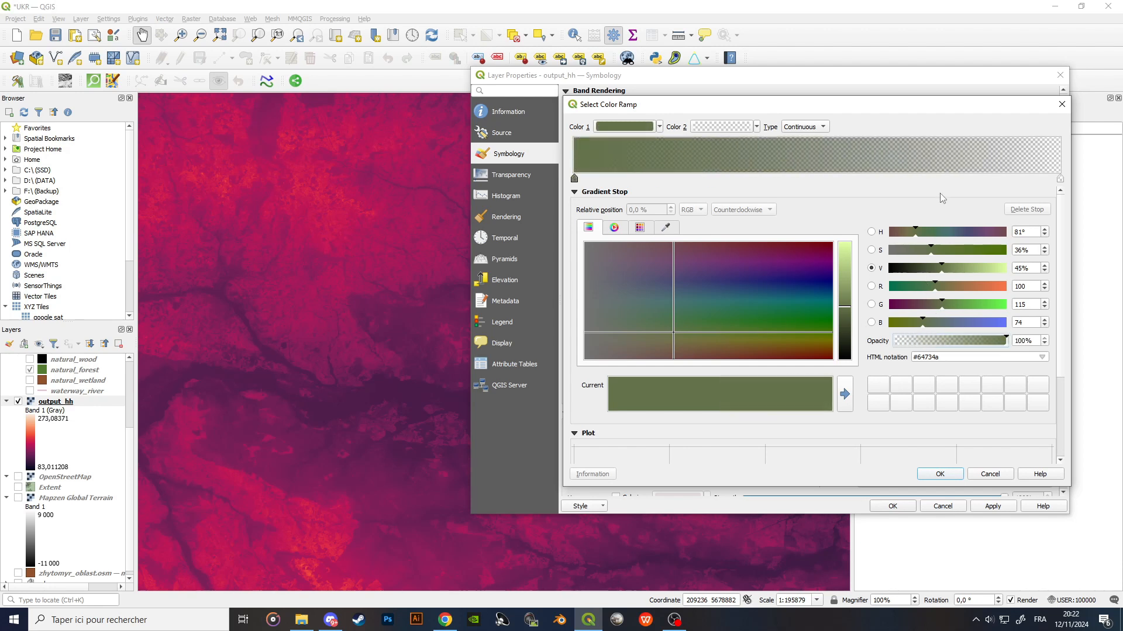
Set the ramp's end colour to light green #c0d26e with 100% opacity and apply the ramp to the raster.
click(1060, 178)
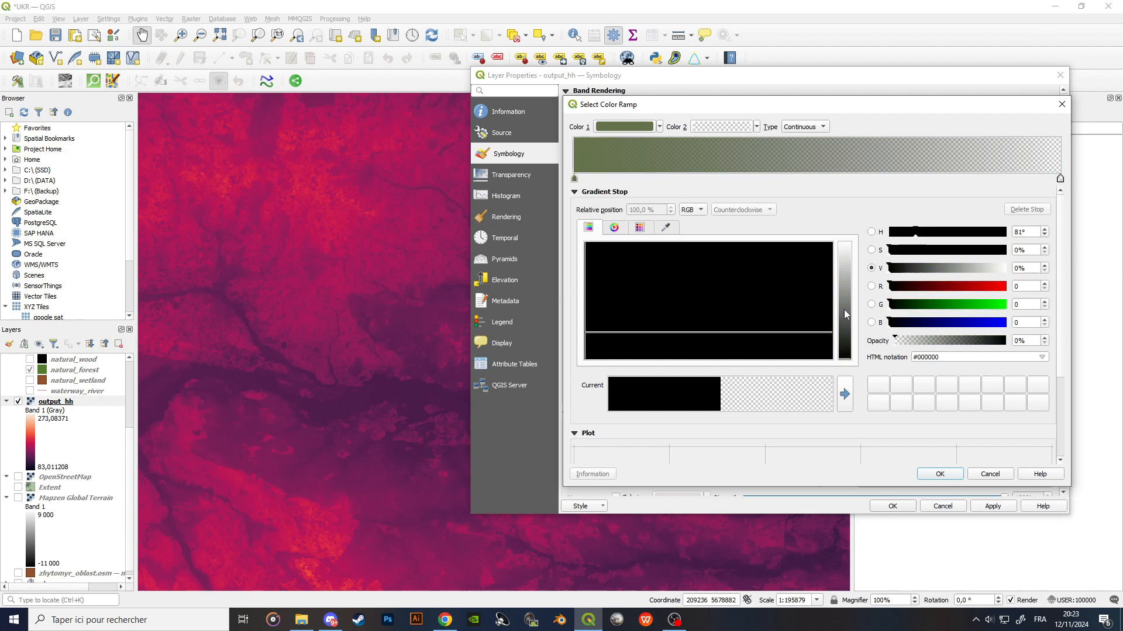
drag(845, 314, 842, 270)
mouse_move(688, 330)
mouse_down()
mouse_move(770, 340)
mouse_move(705, 341)
mouse_up()
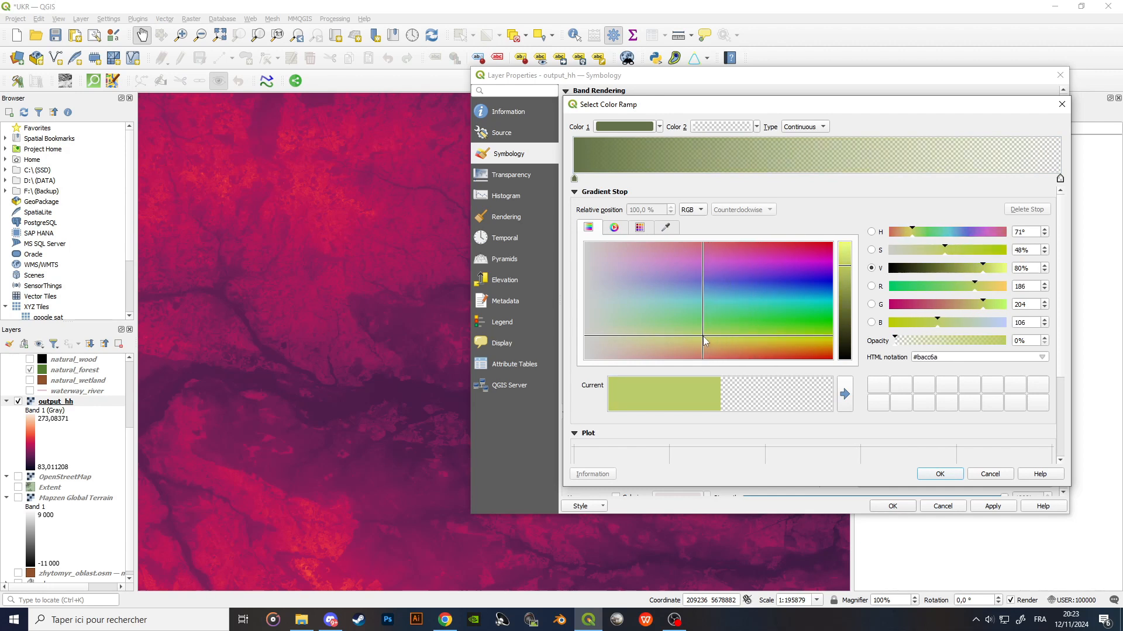
click(846, 264)
drag(845, 264, 845, 264)
drag(970, 340, 1007, 340)
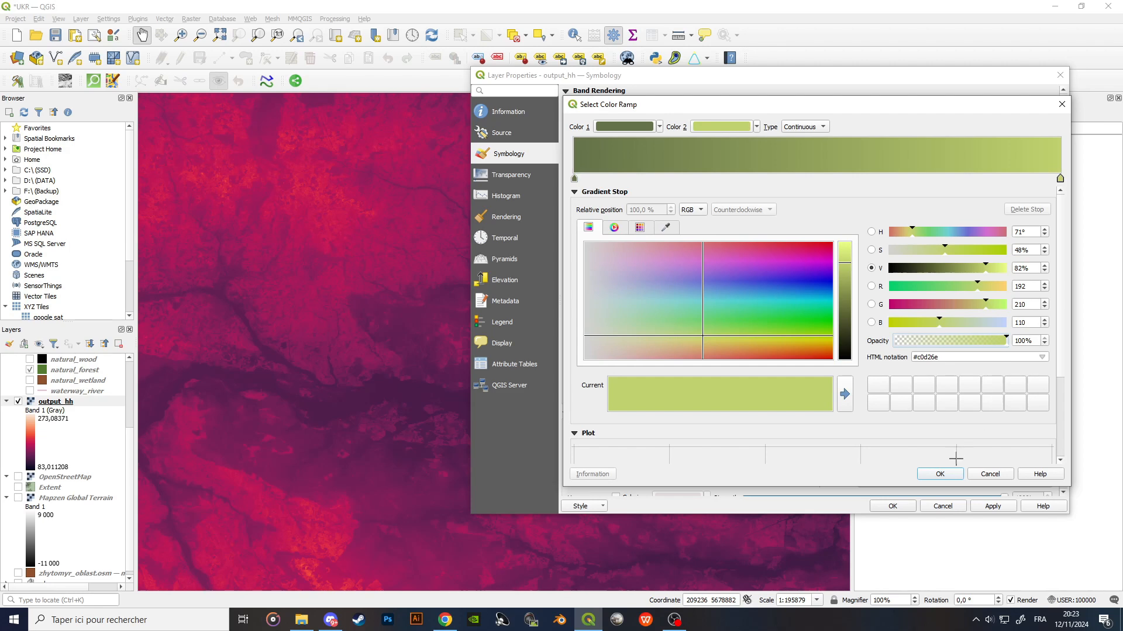
click(939, 474)
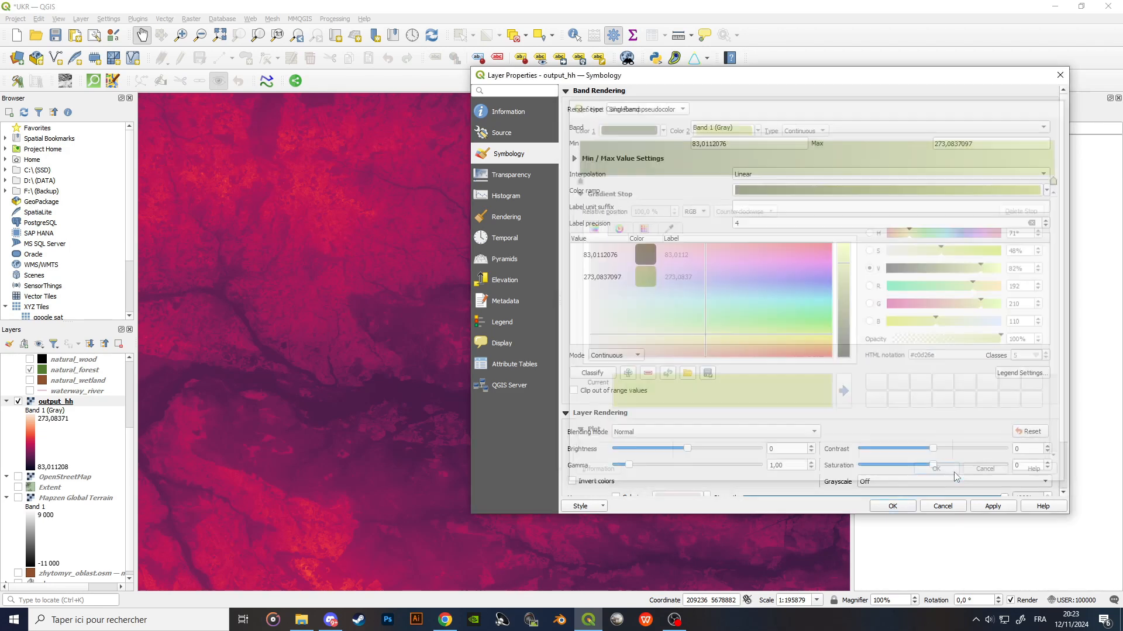
click(994, 506)
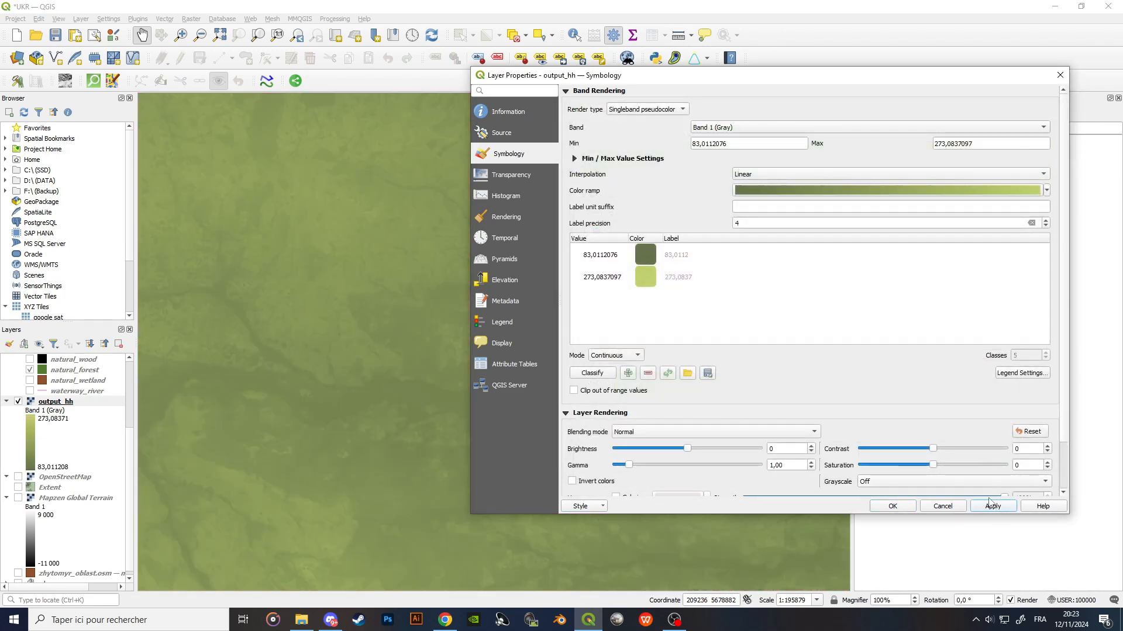
Add a gradient stop at about 59.6% of the colour ramp and colour it brown #a2843c.
drag(679, 81, 581, 86)
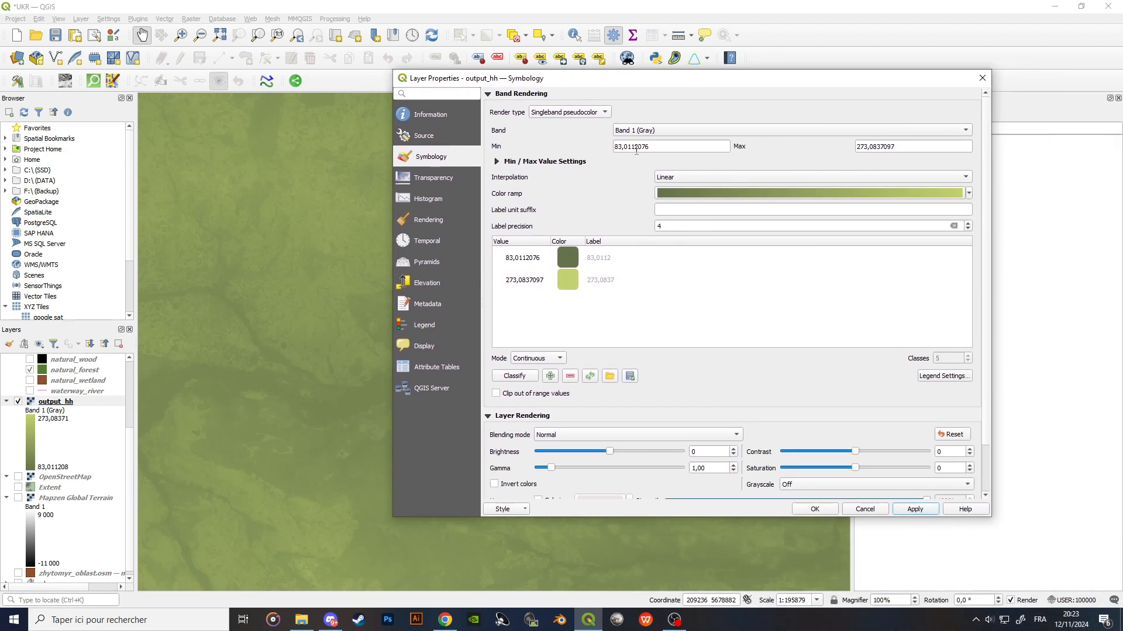
click(748, 192)
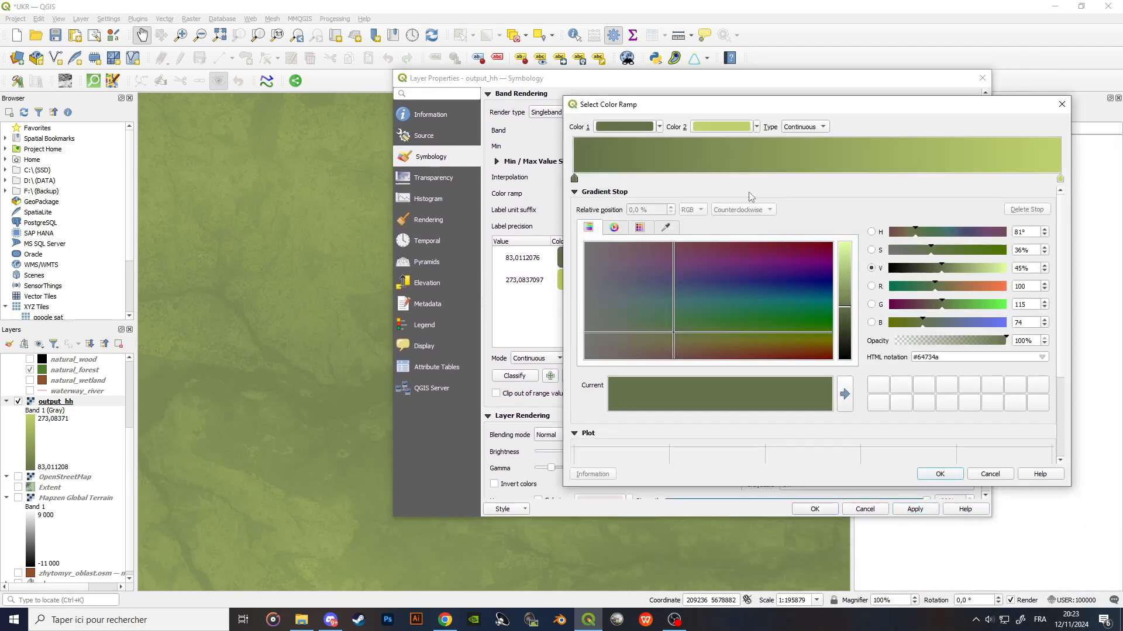
double_click(812, 168)
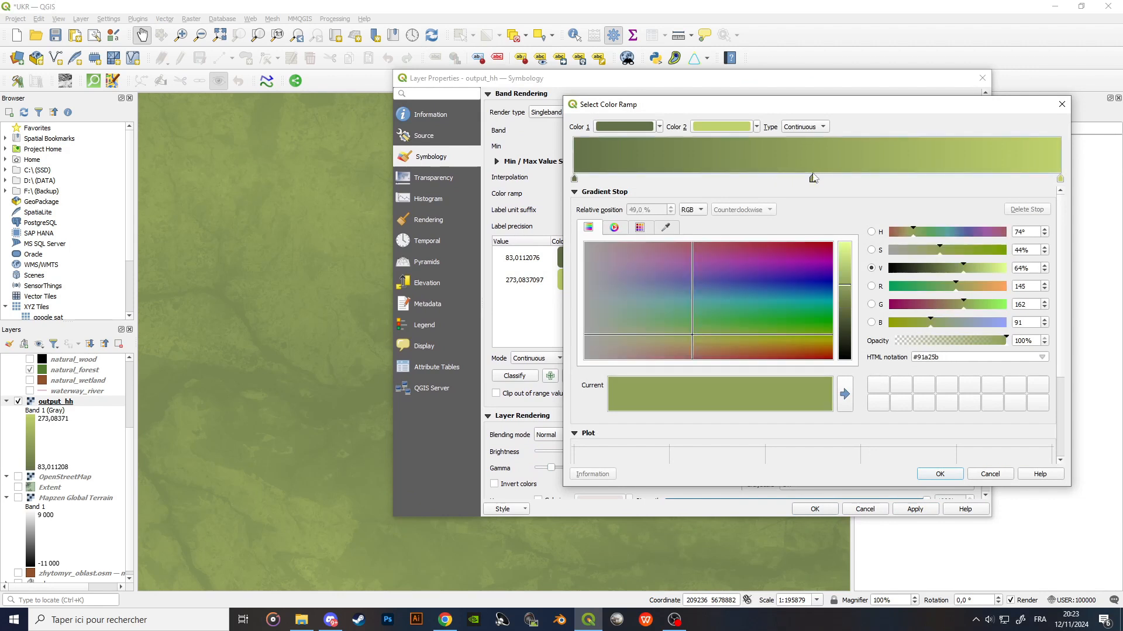
drag(815, 180, 866, 185)
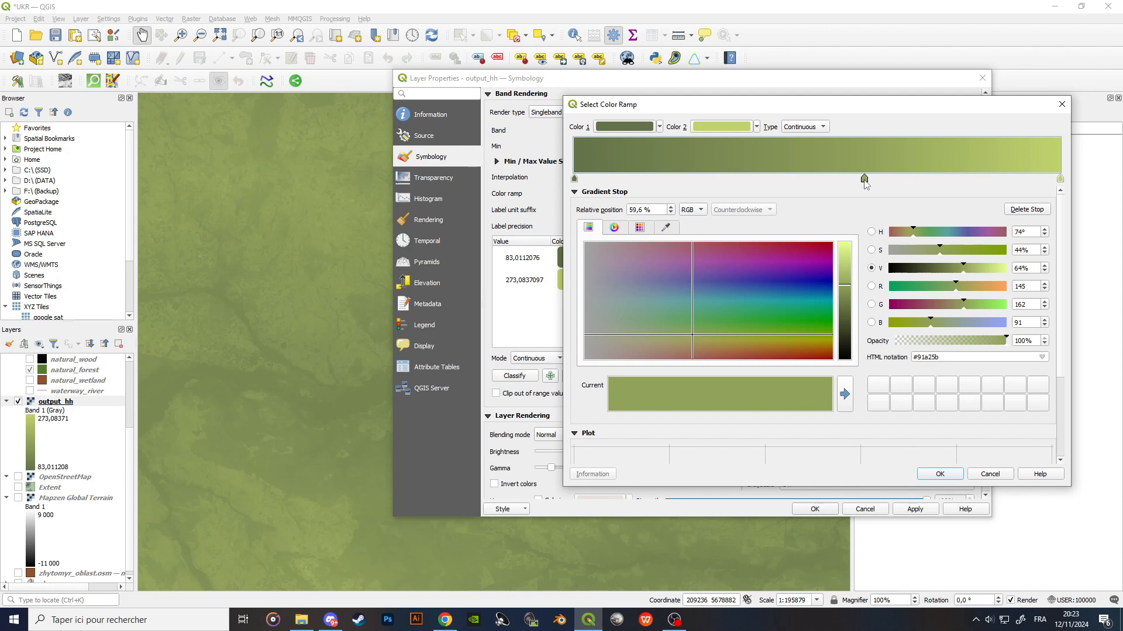
drag(733, 329, 741, 351)
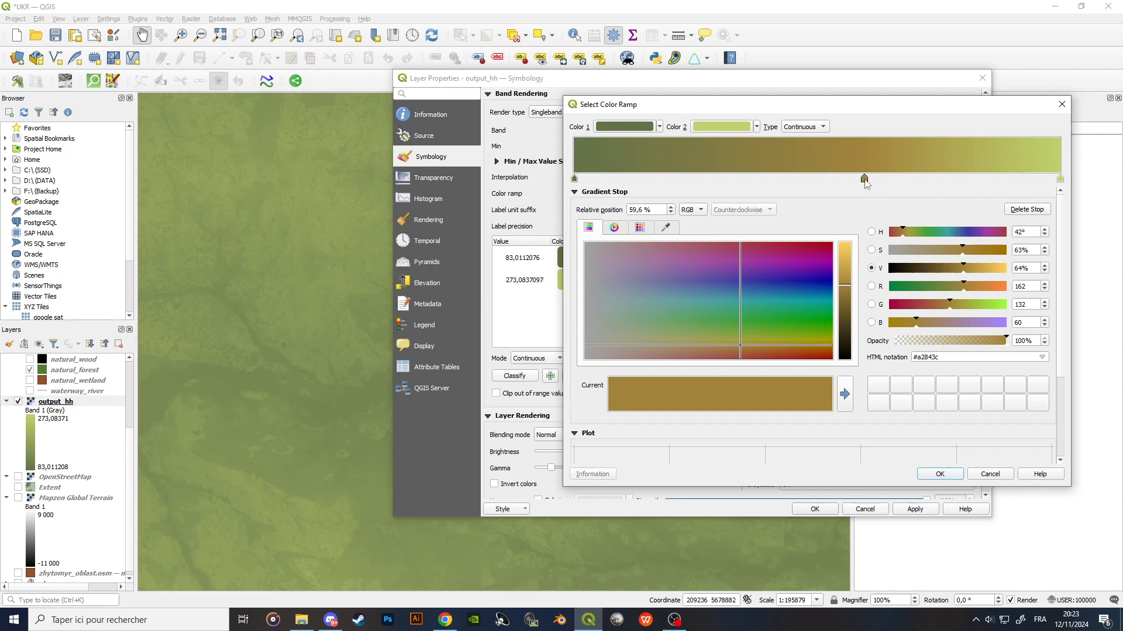
Recolour the ramp's end stop to a pale blue-green, then apply the symbology and close the layer properties.
click(1060, 178)
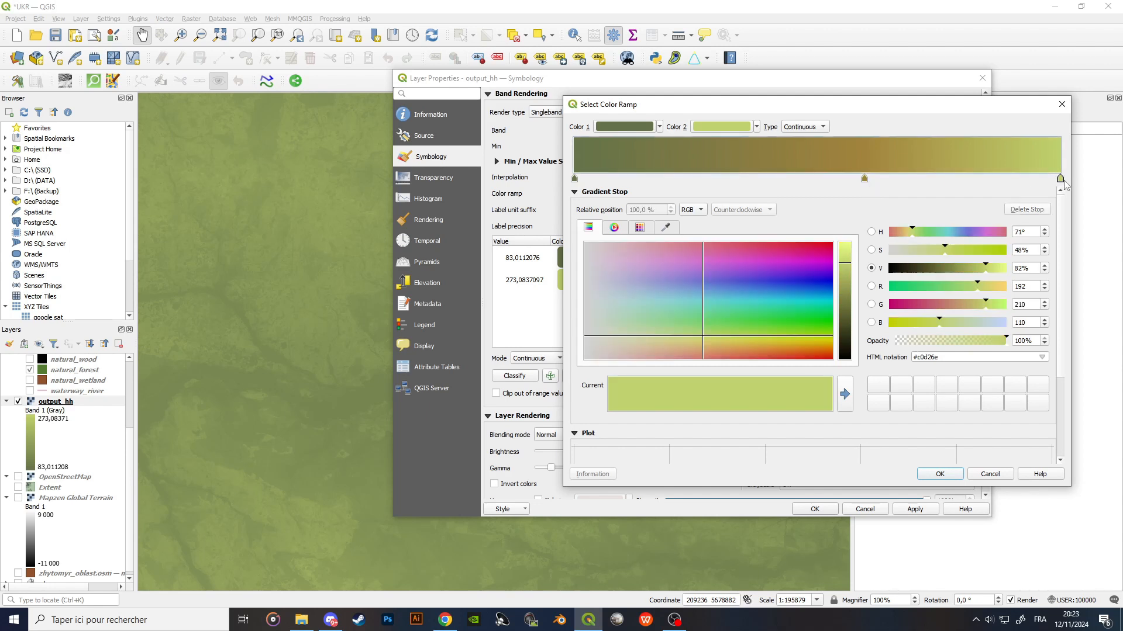
click(679, 304)
drag(679, 304, 621, 303)
click(951, 475)
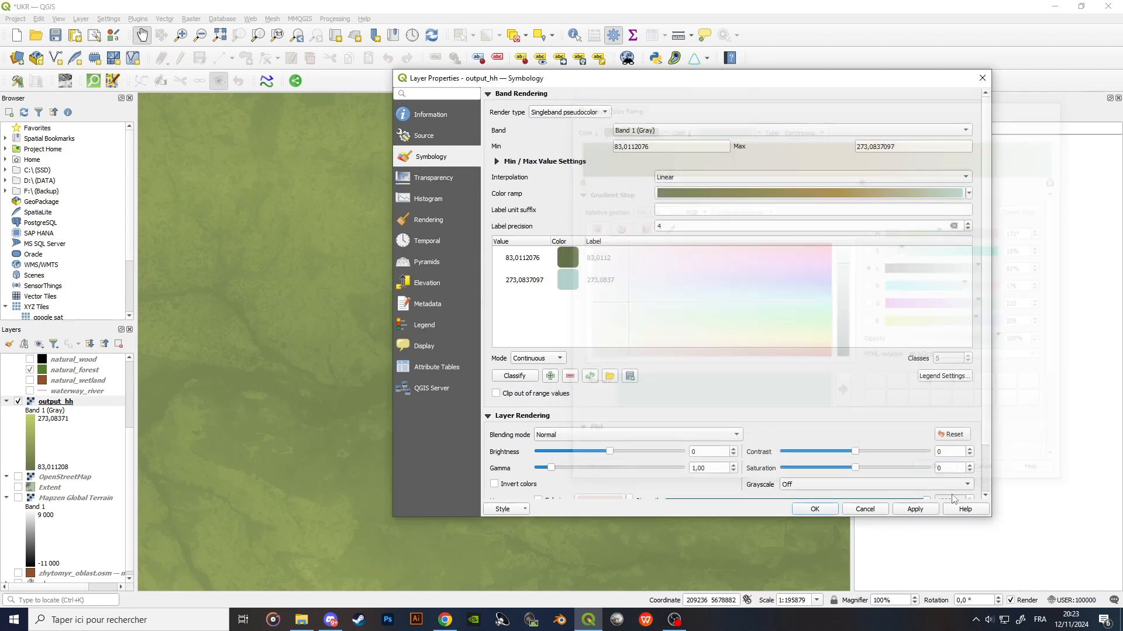
click(915, 509)
click(849, 510)
Duplicate the recoloured output_hh raster layer.
scroll(545, 389, down, 3)
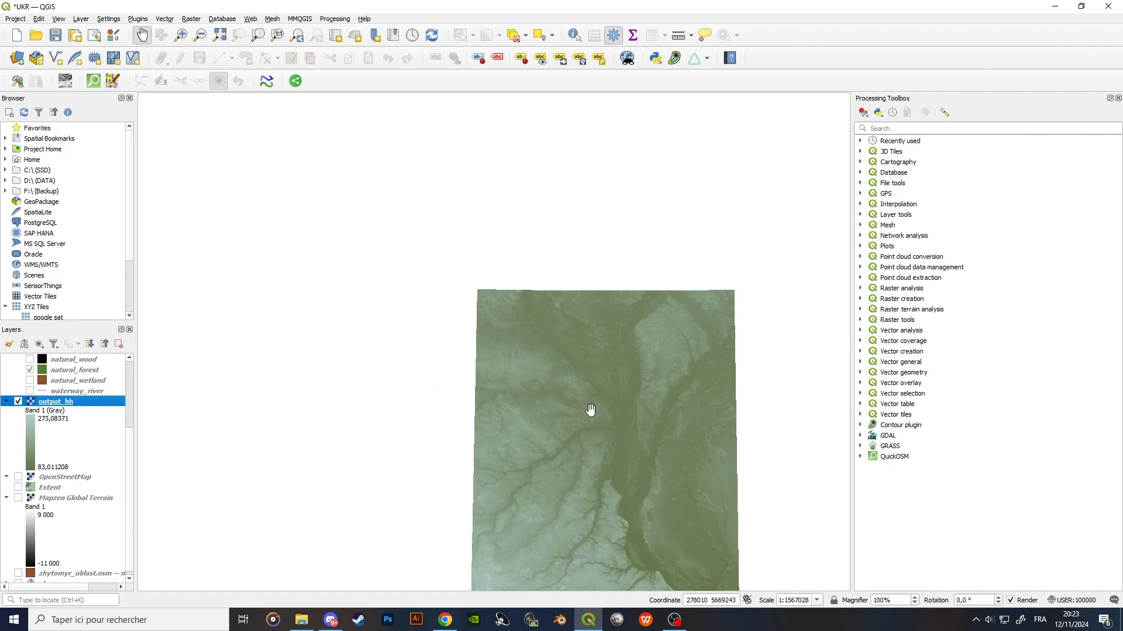
drag(592, 409, 546, 271)
drag(614, 338, 554, 359)
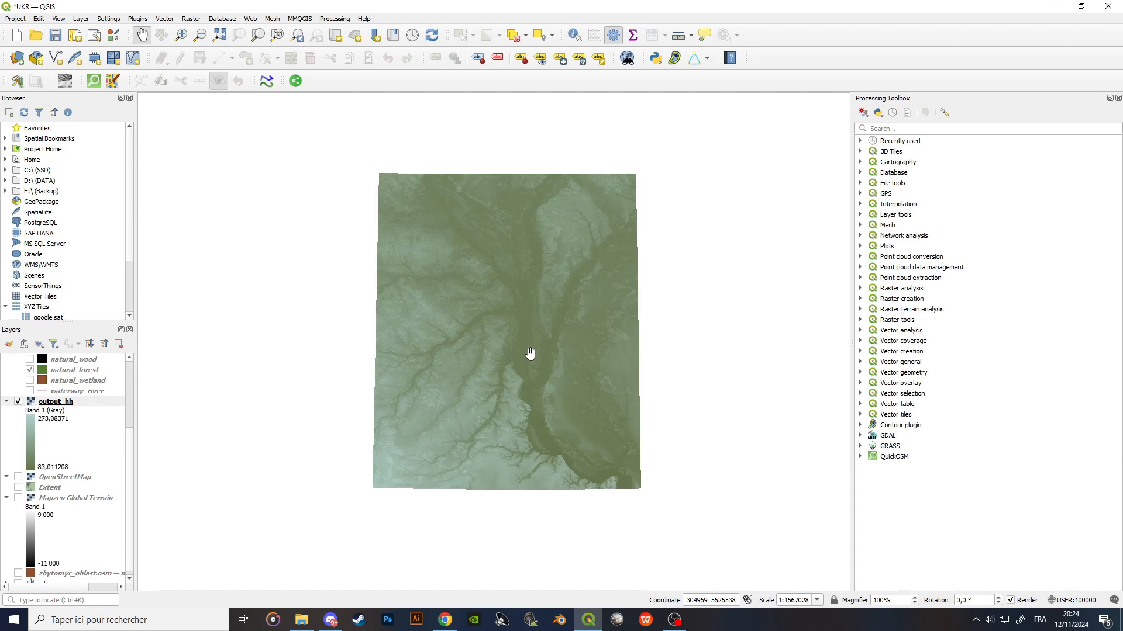
scroll(531, 353, up, 1)
scroll(530, 353, down, 1)
right_click(84, 405)
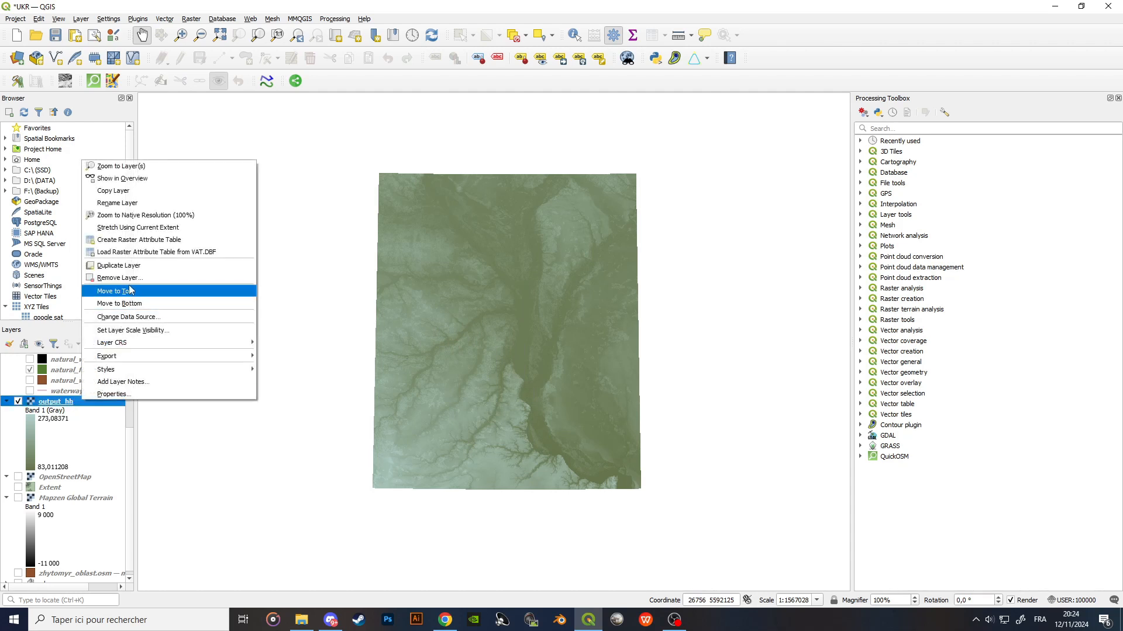
click(132, 267)
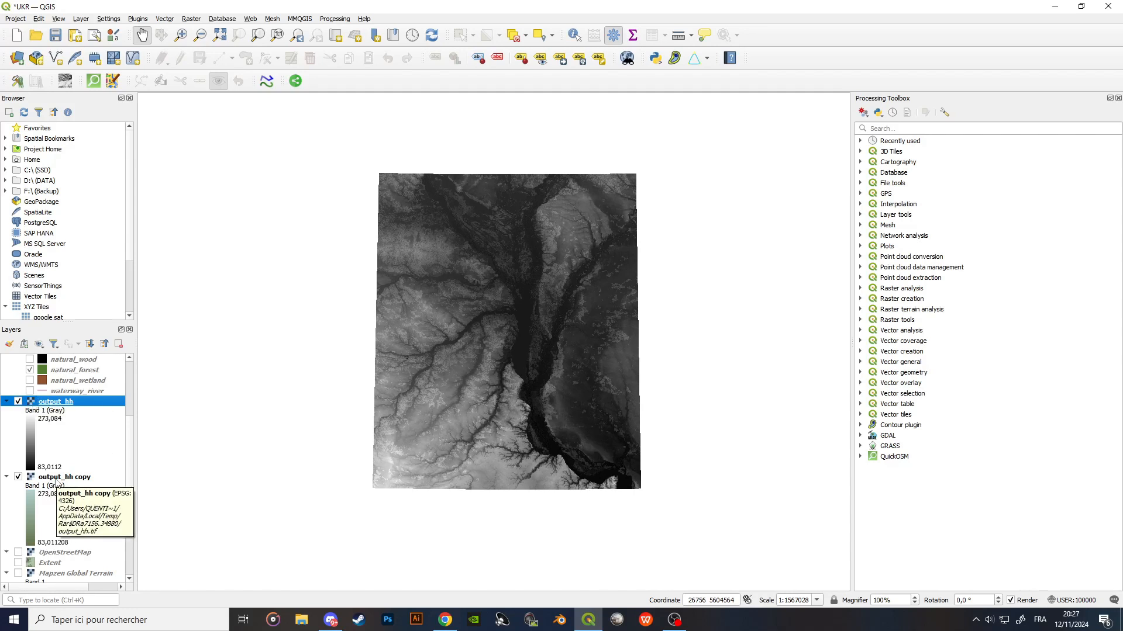
Set the output_hh raster's blending mode to Soft Light and apply it over the coloured copy.
double_click(61, 404)
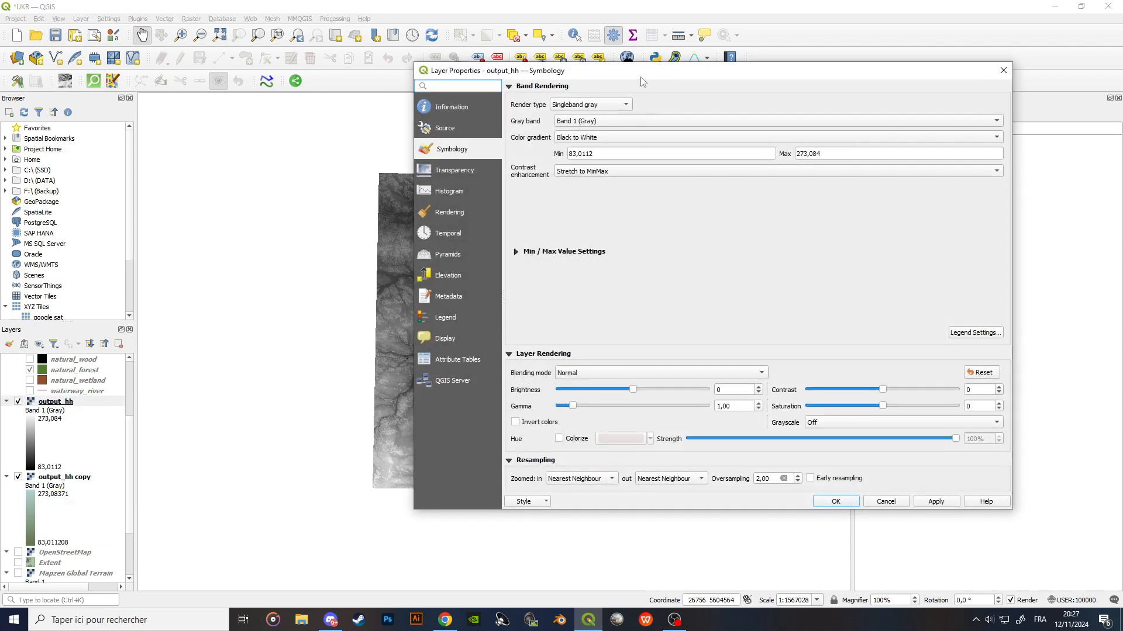
drag(630, 76, 776, 67)
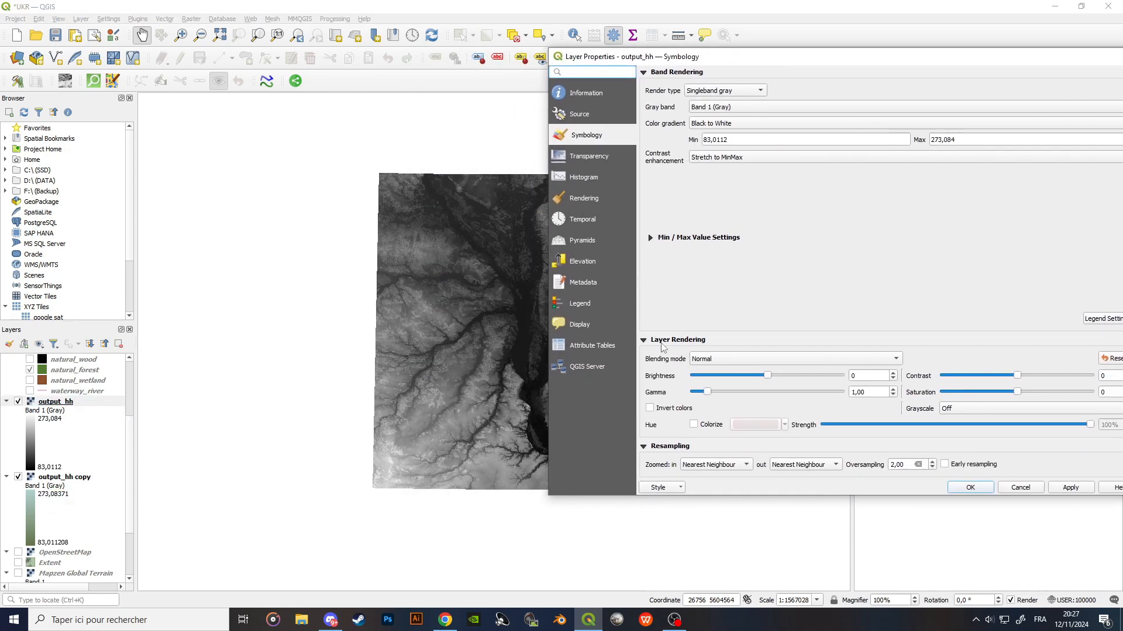
click(715, 360)
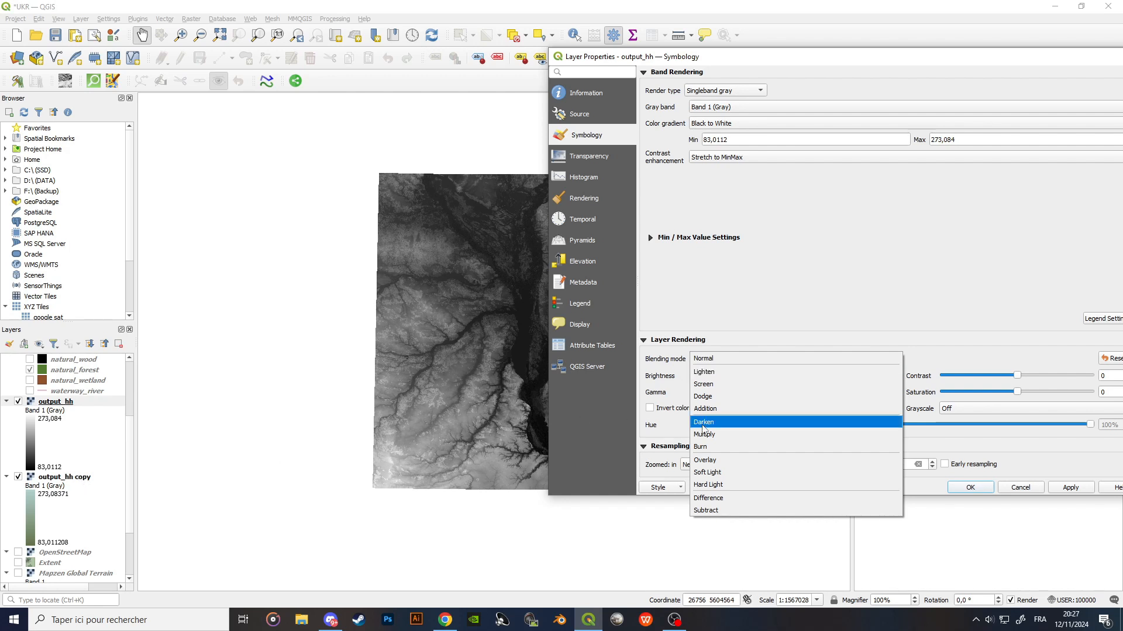
click(725, 472)
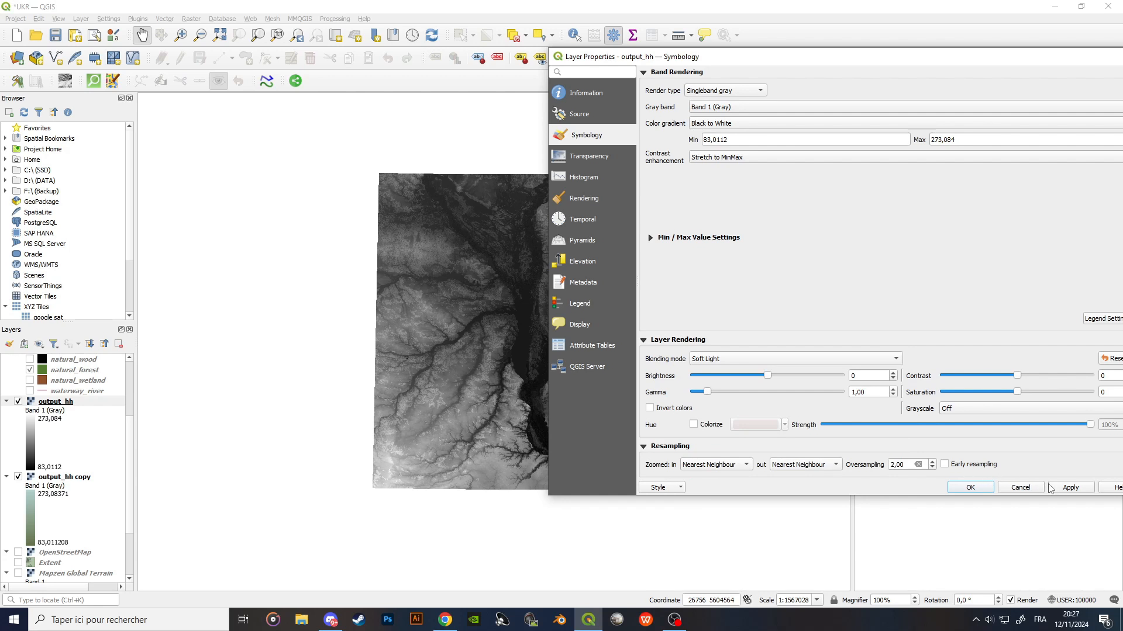
click(1070, 488)
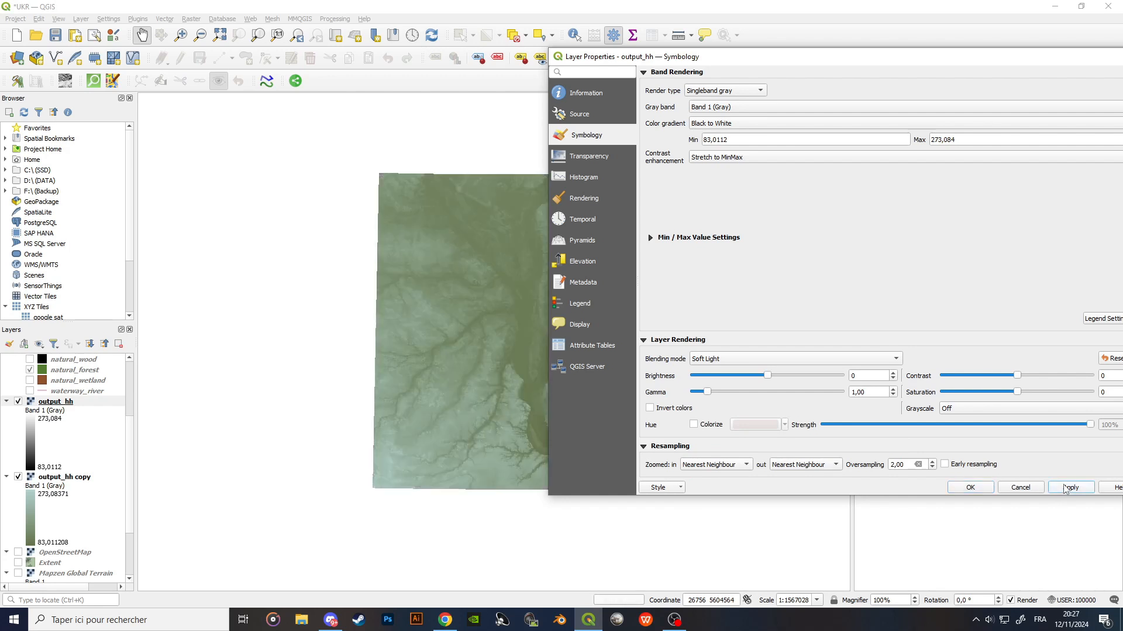
drag(910, 57, 1047, 76)
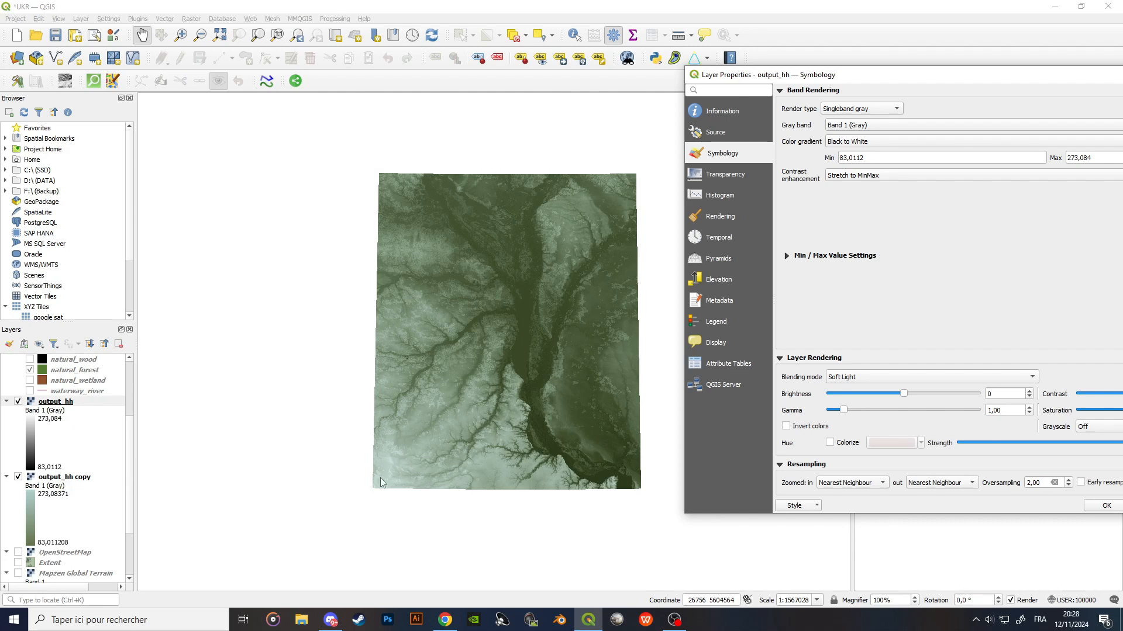
Try a brightness of -200 and a brighter setting on the output_hh raster, then reset brightness to 0 and apply.
drag(908, 398, 846, 399)
drag(934, 73, 810, 66)
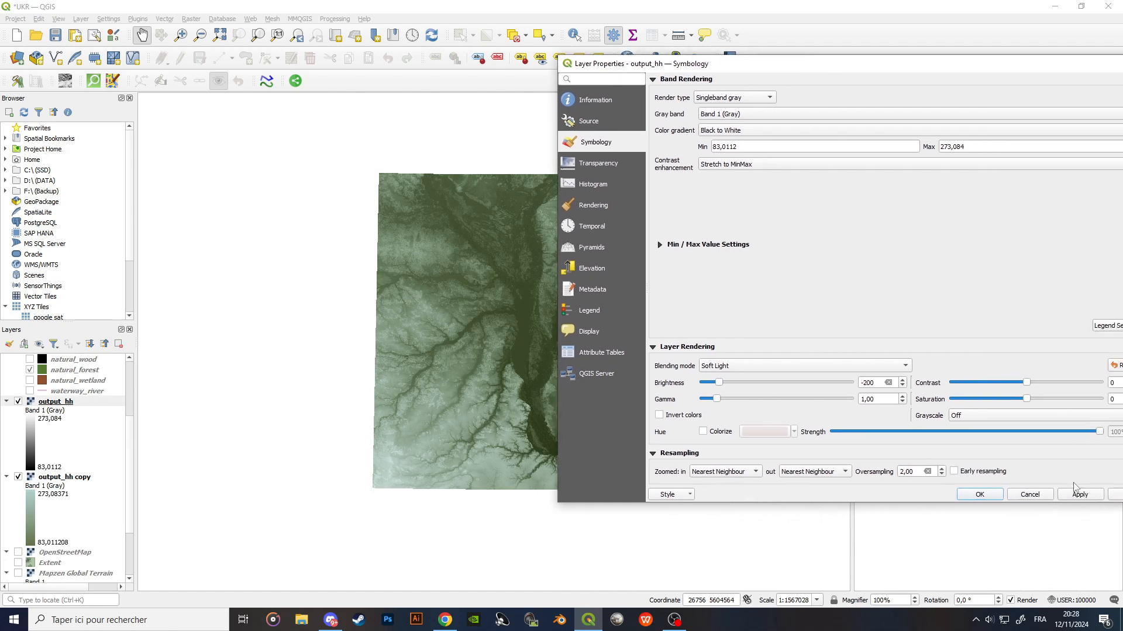
click(1081, 500)
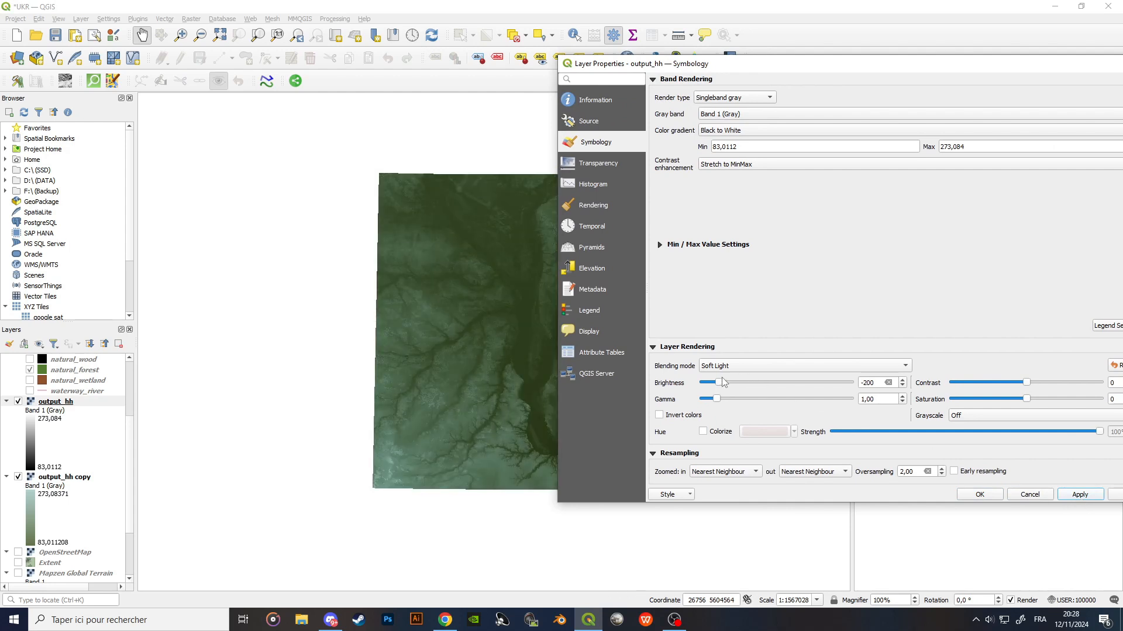
drag(720, 383, 797, 383)
click(1079, 494)
double_click(866, 383)
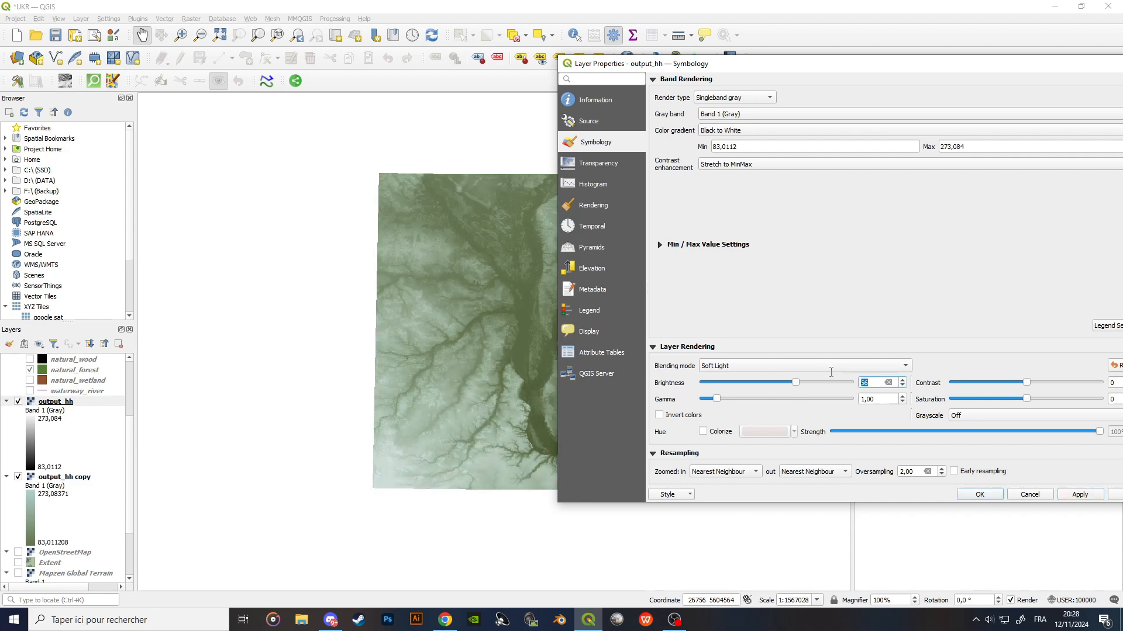
text(0)
click(1076, 496)
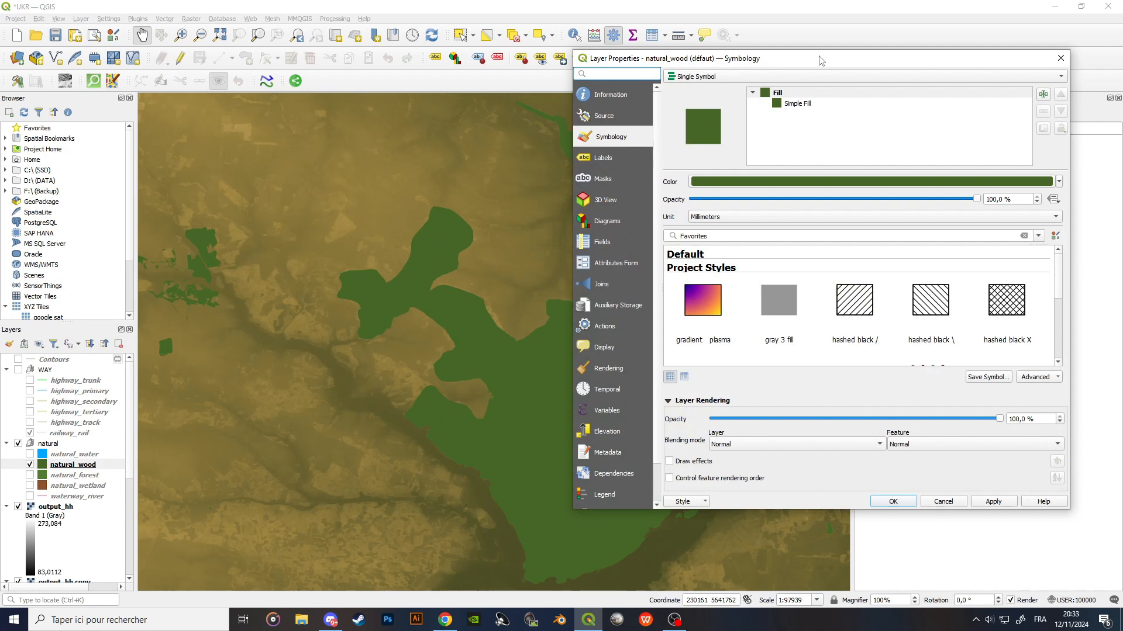
Give the natural_wood layer's Simple Fill a near-black stroke in the Dot Line style and apply it.
drag(821, 58, 708, 72)
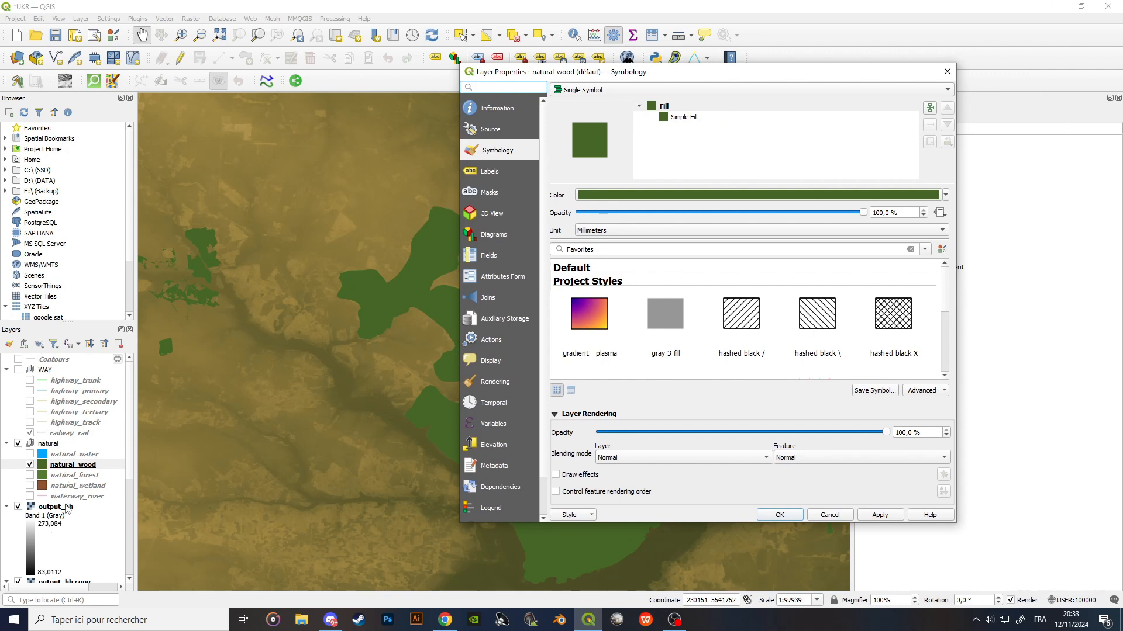
drag(693, 80, 800, 76)
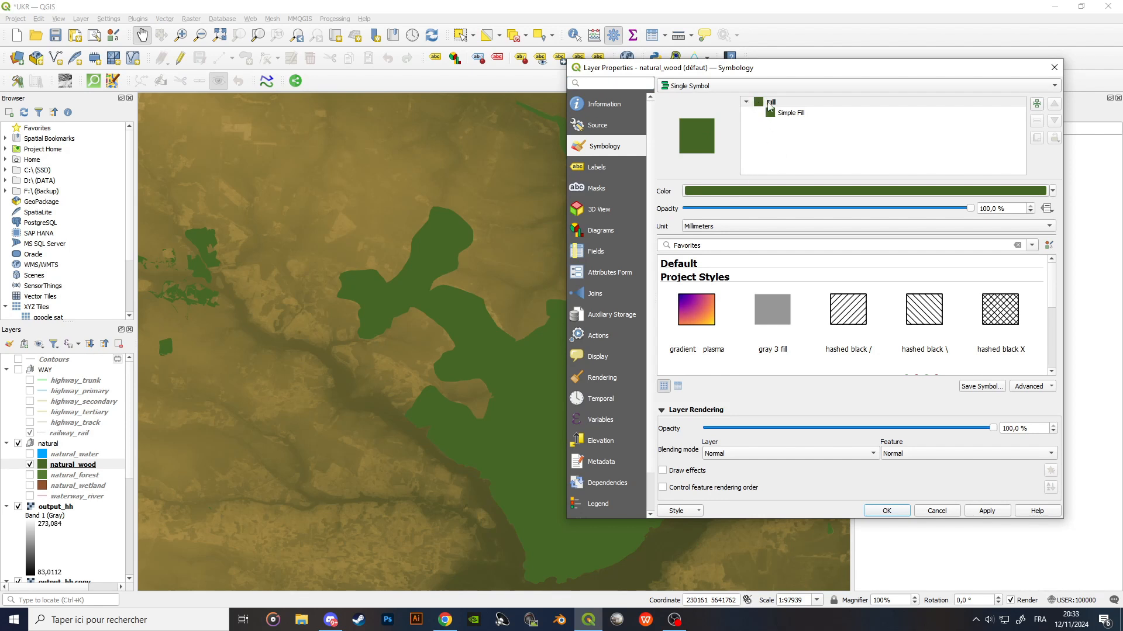
click(786, 116)
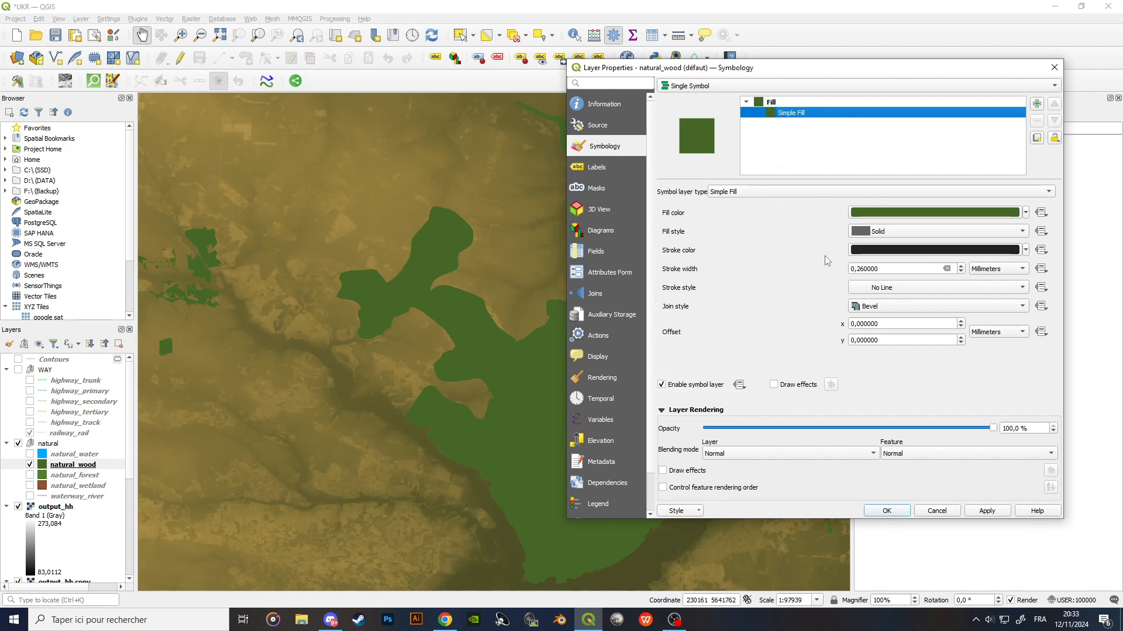
click(881, 252)
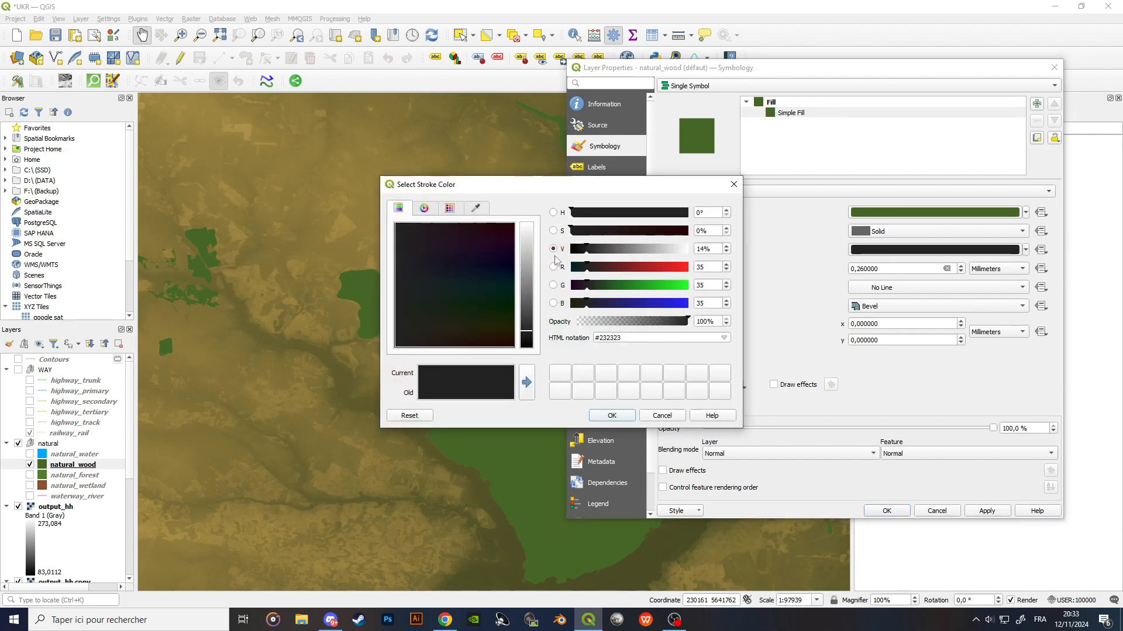
mouse_move(532, 316)
mouse_down()
mouse_move(531, 354)
mouse_move(527, 332)
mouse_up()
click(611, 415)
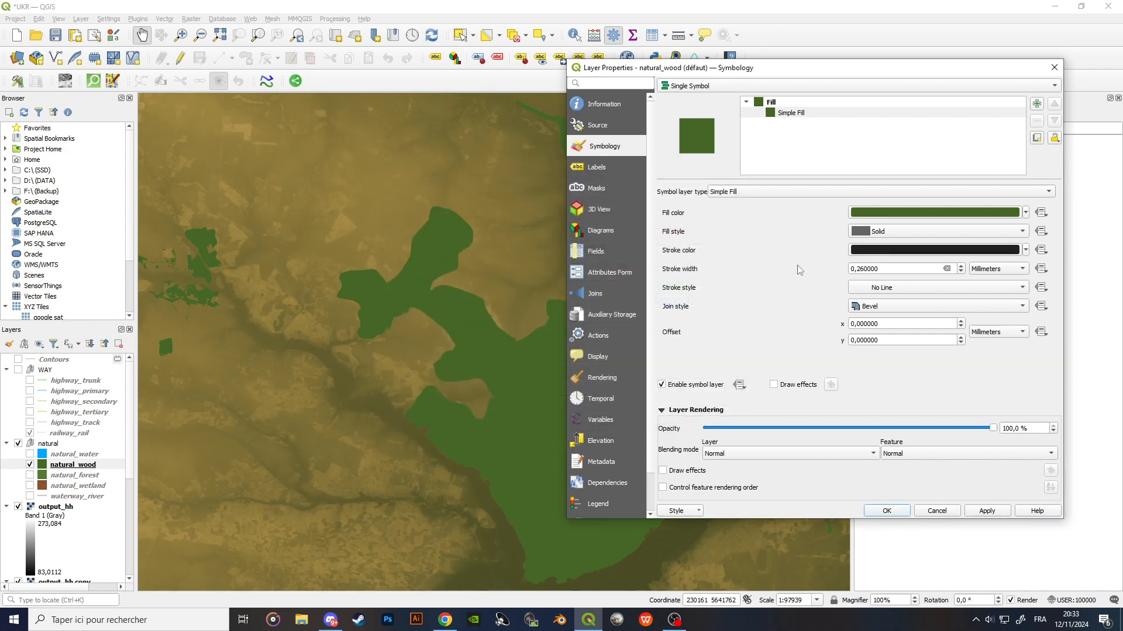
click(866, 290)
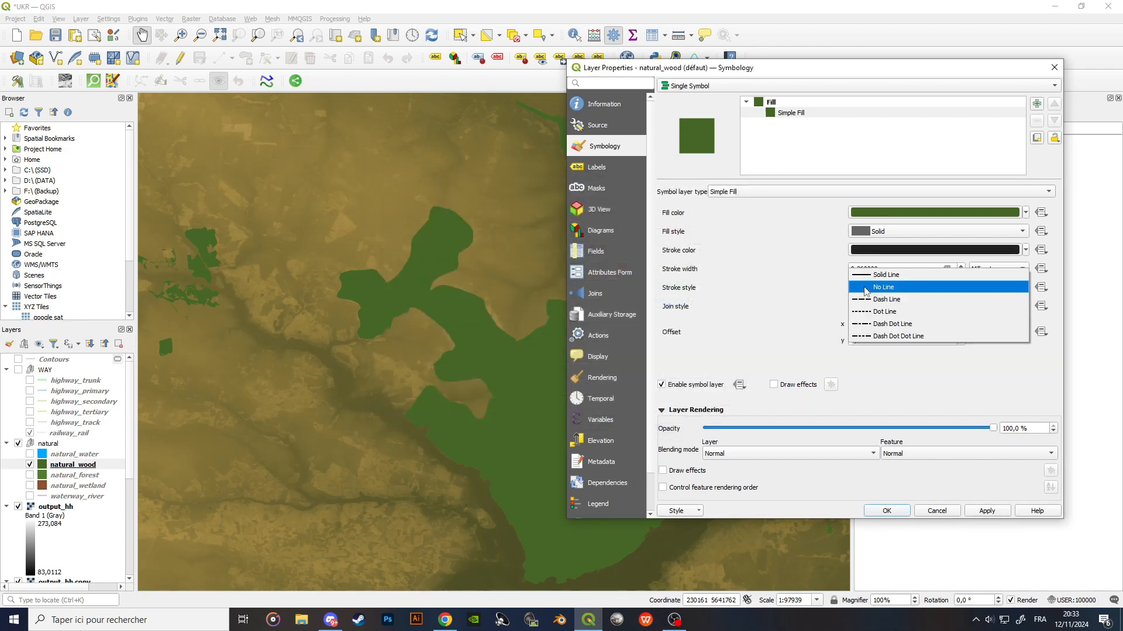
click(890, 311)
click(996, 515)
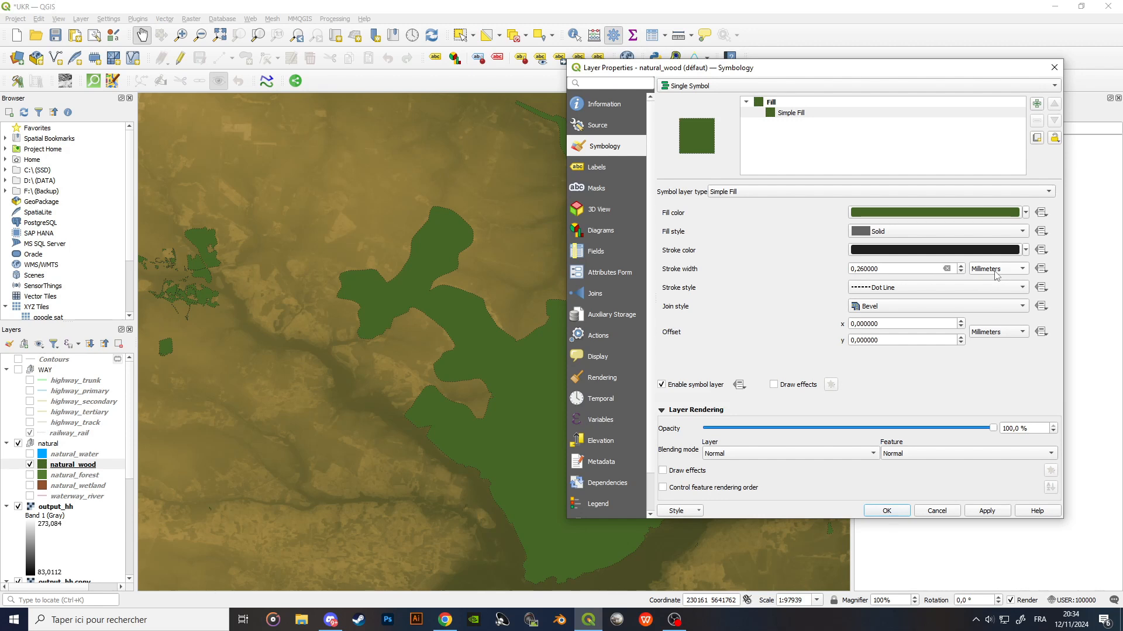
Set the natural_wood outline's stroke width to 0.5 mm, apply it and close the layer properties.
drag(879, 269, 858, 270)
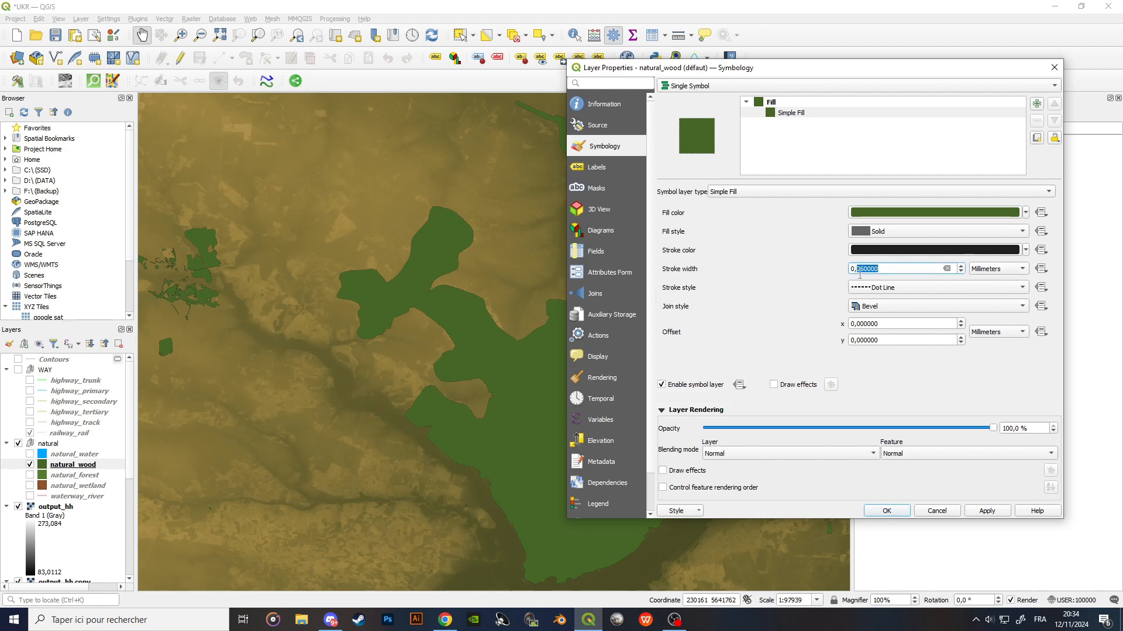
text(5)
text(5)
click(983, 511)
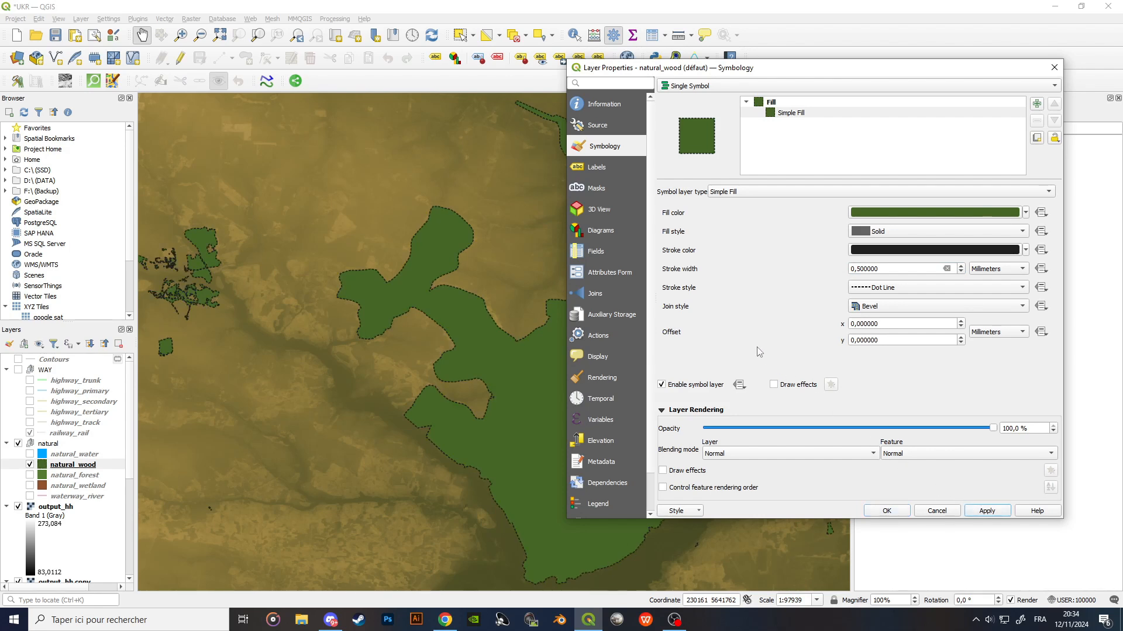
click(888, 511)
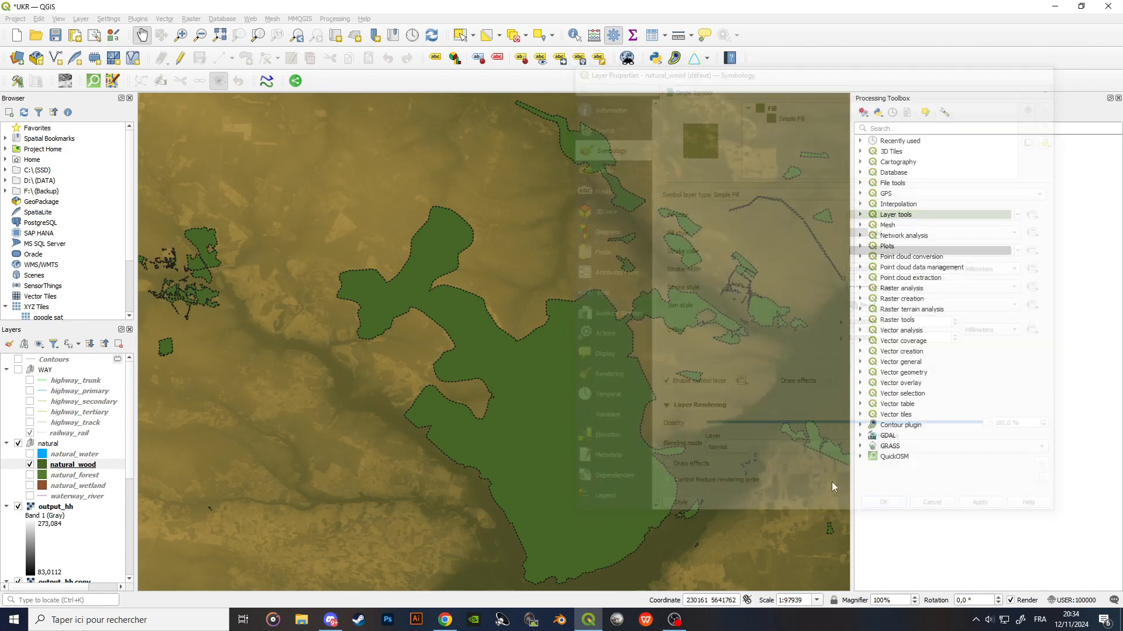
Reopen the natural_wood Simple Fill settings and change the stroke width unit to Meters at Scale.
scroll(532, 321, up, 1)
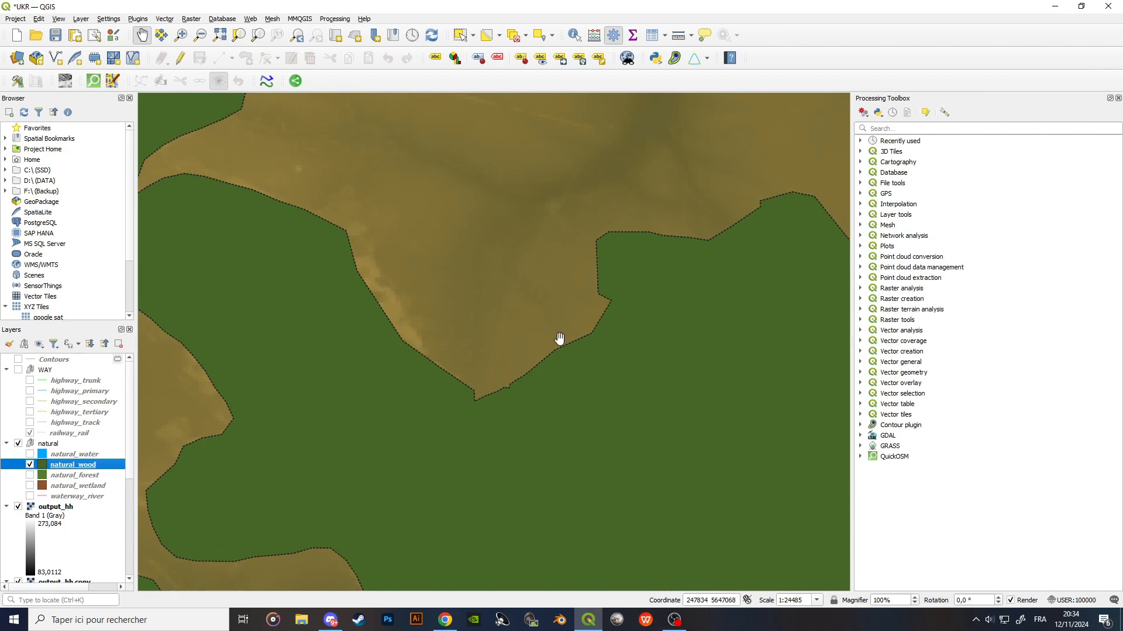
scroll(560, 337, down, 1)
scroll(560, 338, down, 3)
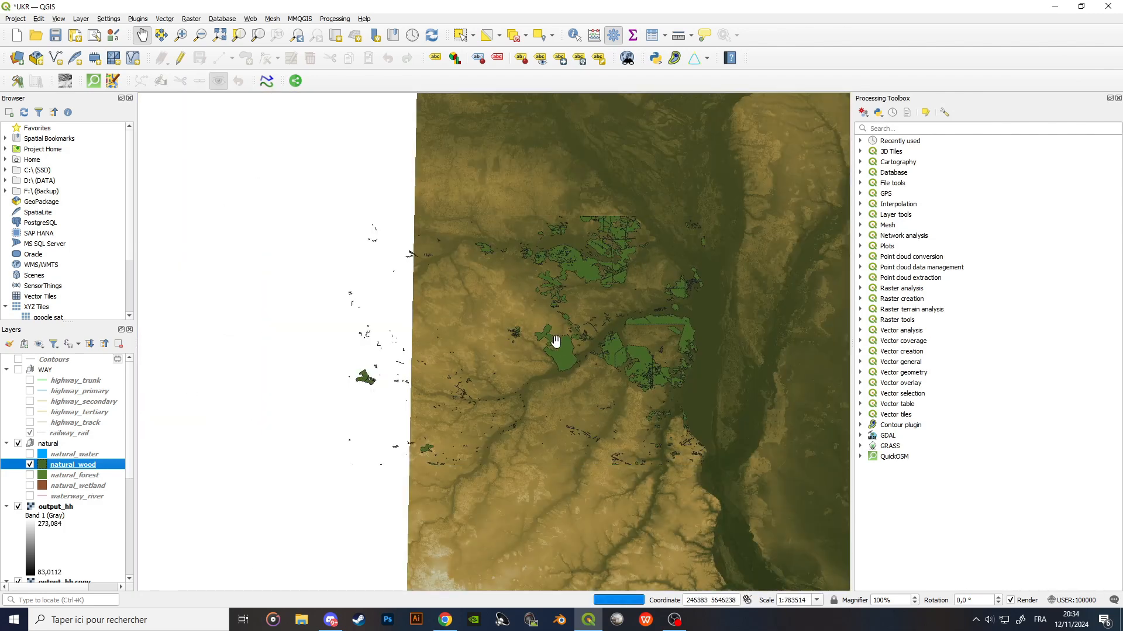
scroll(559, 341, up, 1)
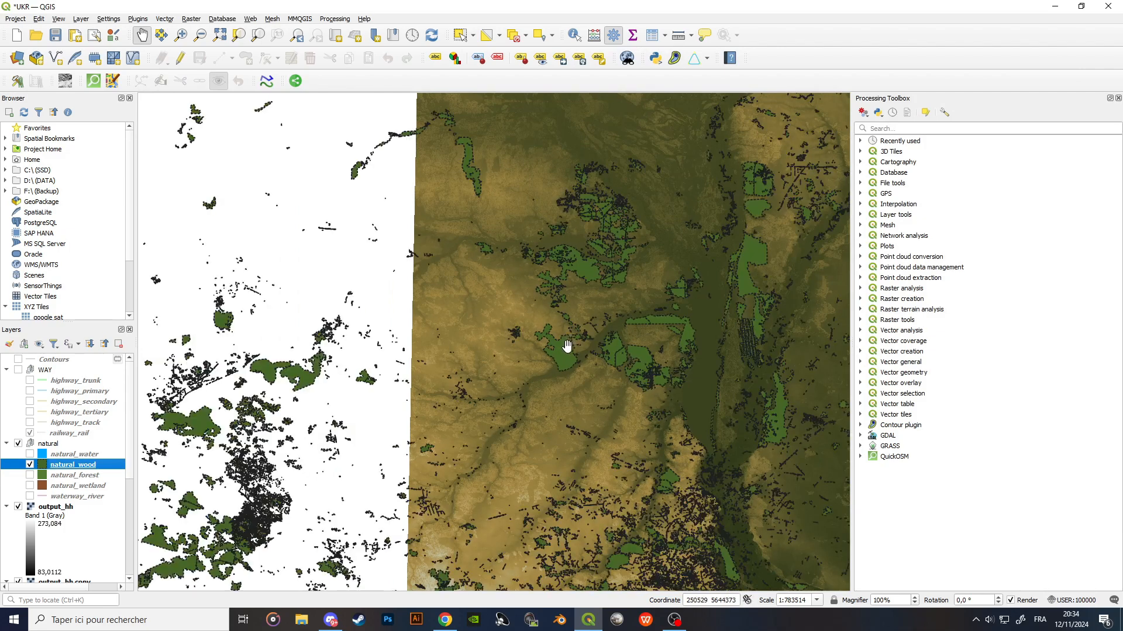
scroll(561, 337, up, 3)
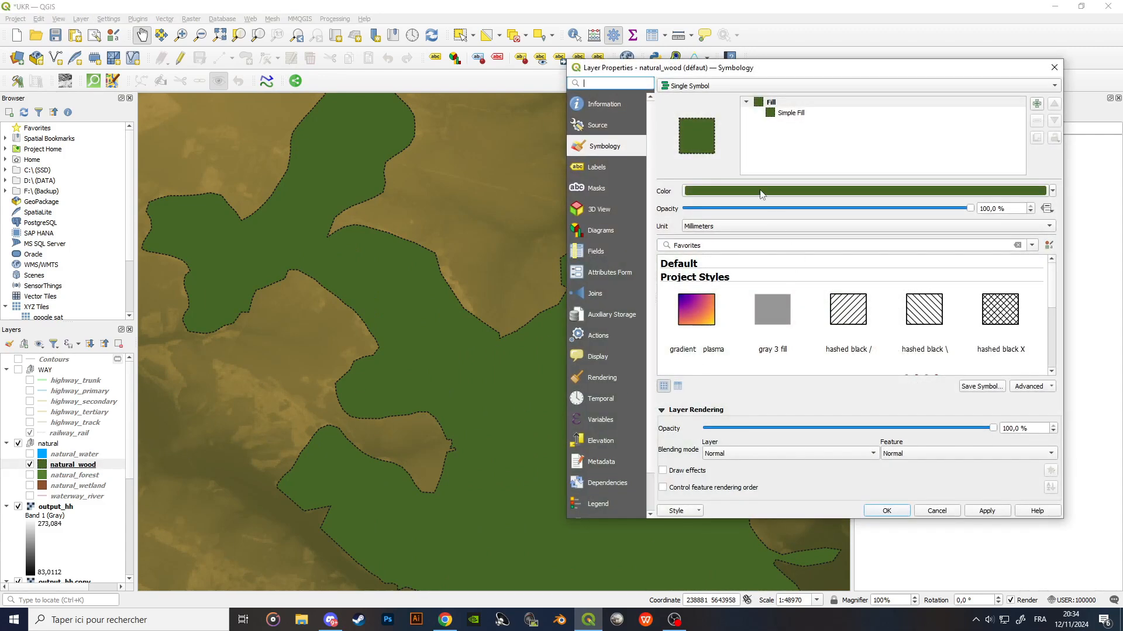
click(788, 113)
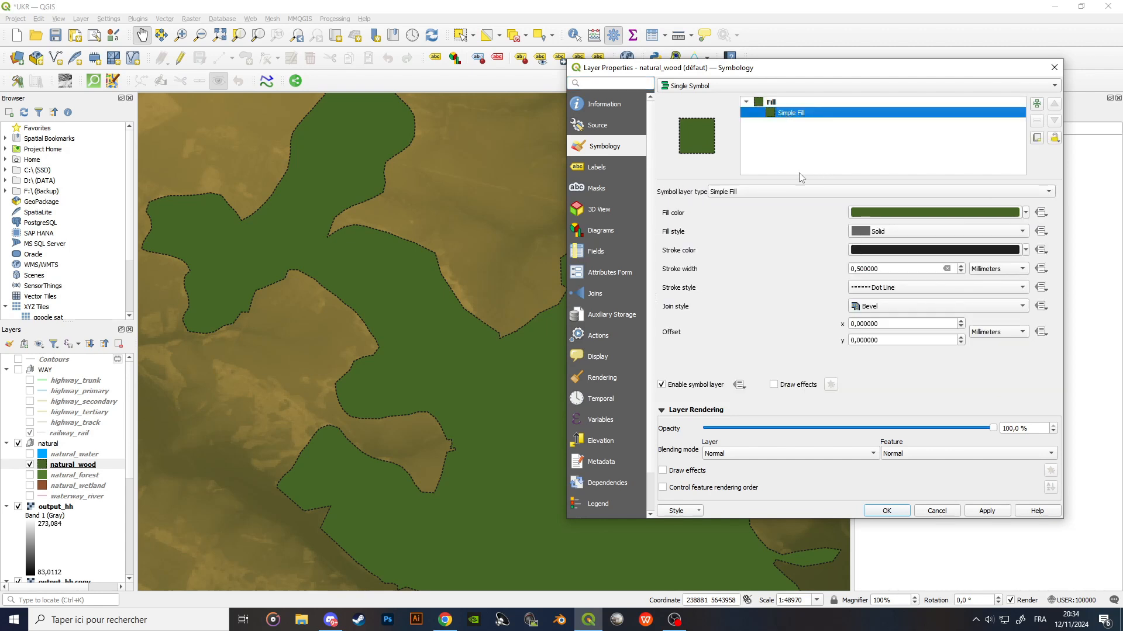
drag(785, 77, 788, 72)
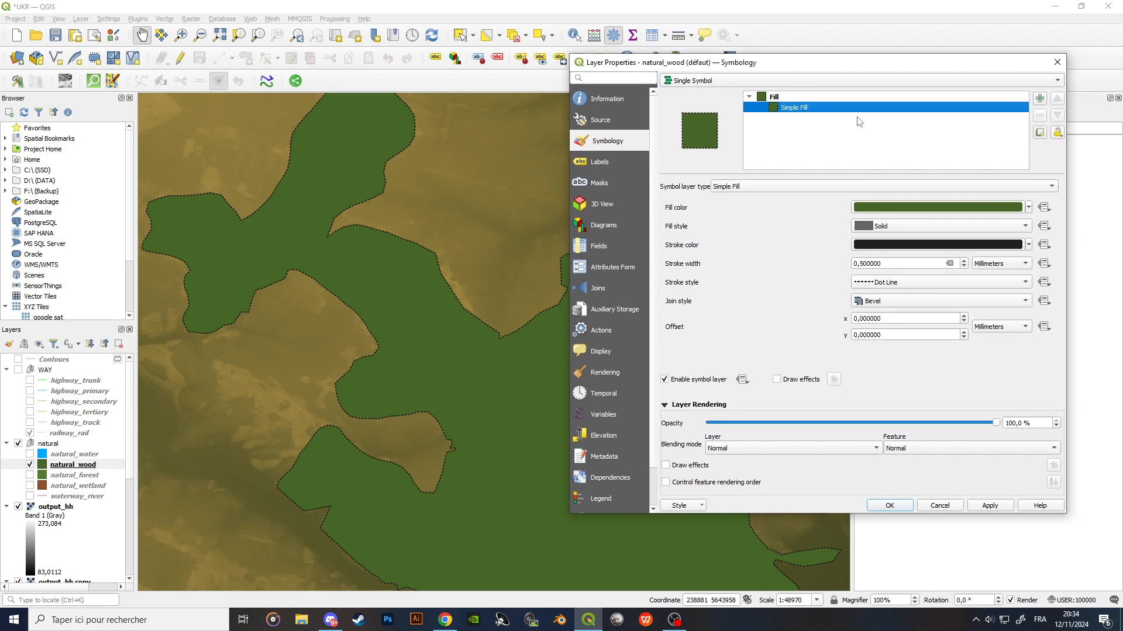
click(1013, 270)
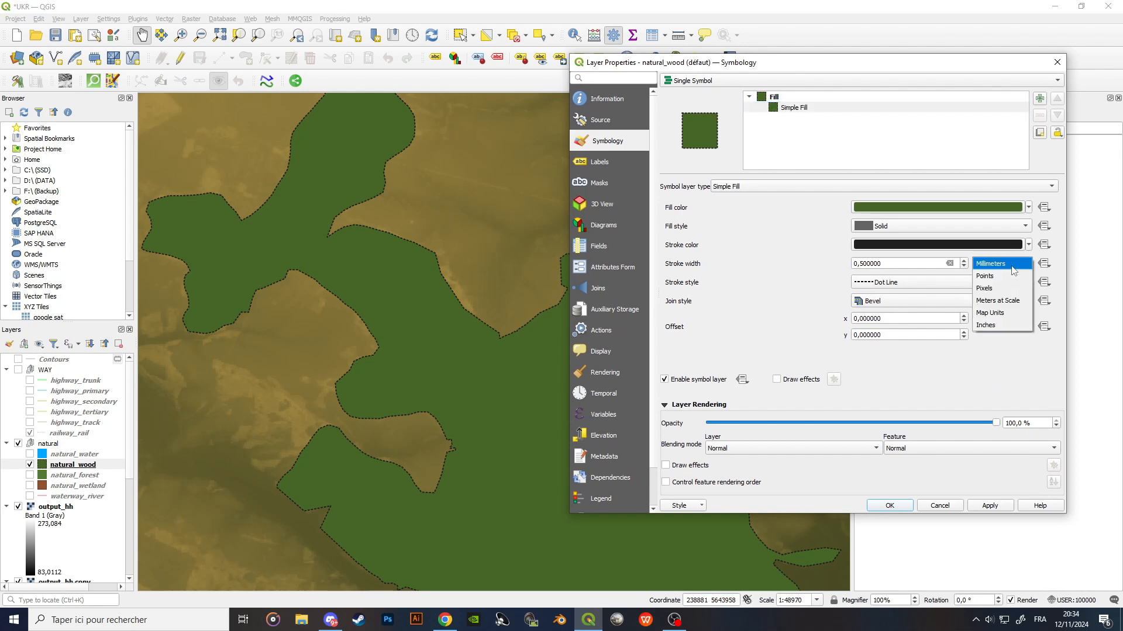
click(1013, 307)
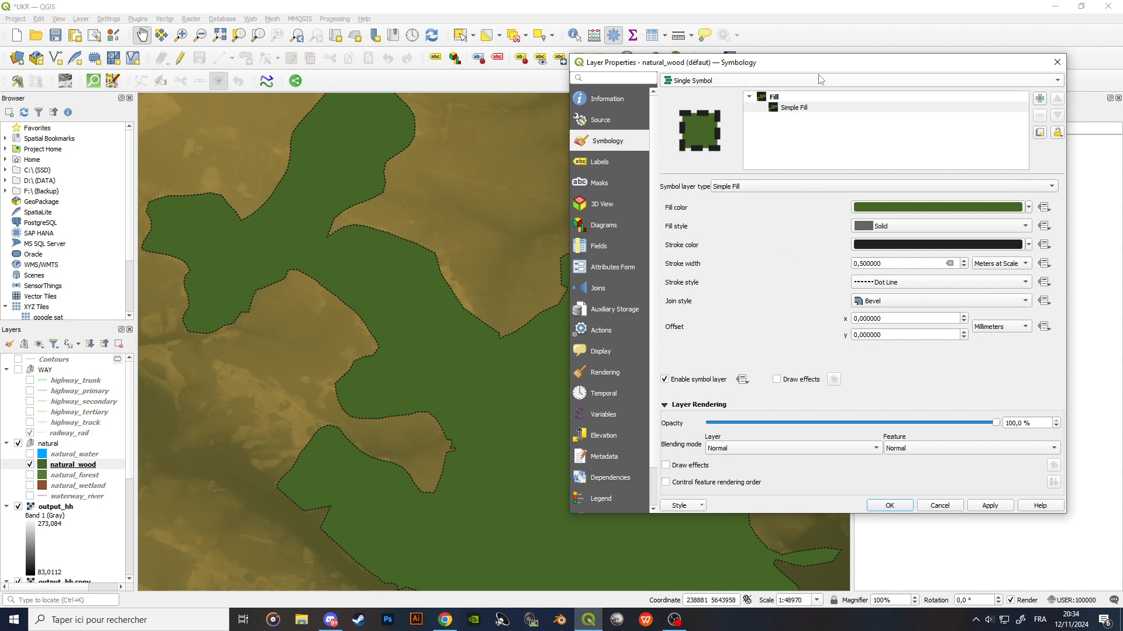
Set the natural_wood outline's stroke width to 50 meters at scale and apply it.
drag(818, 65, 905, 84)
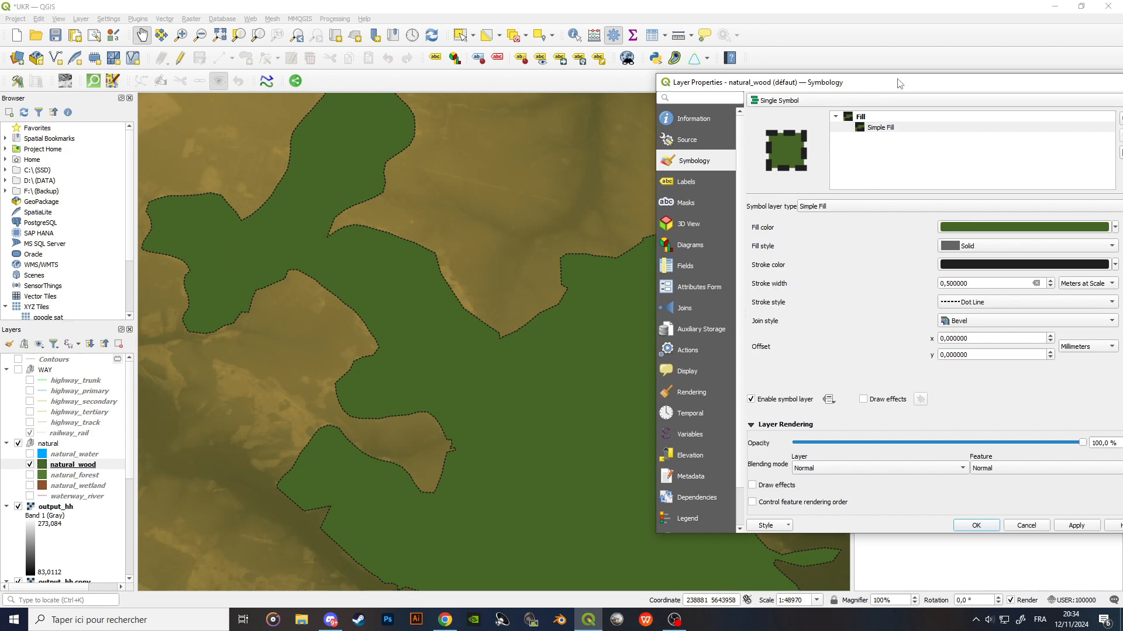
drag(901, 82, 659, 71)
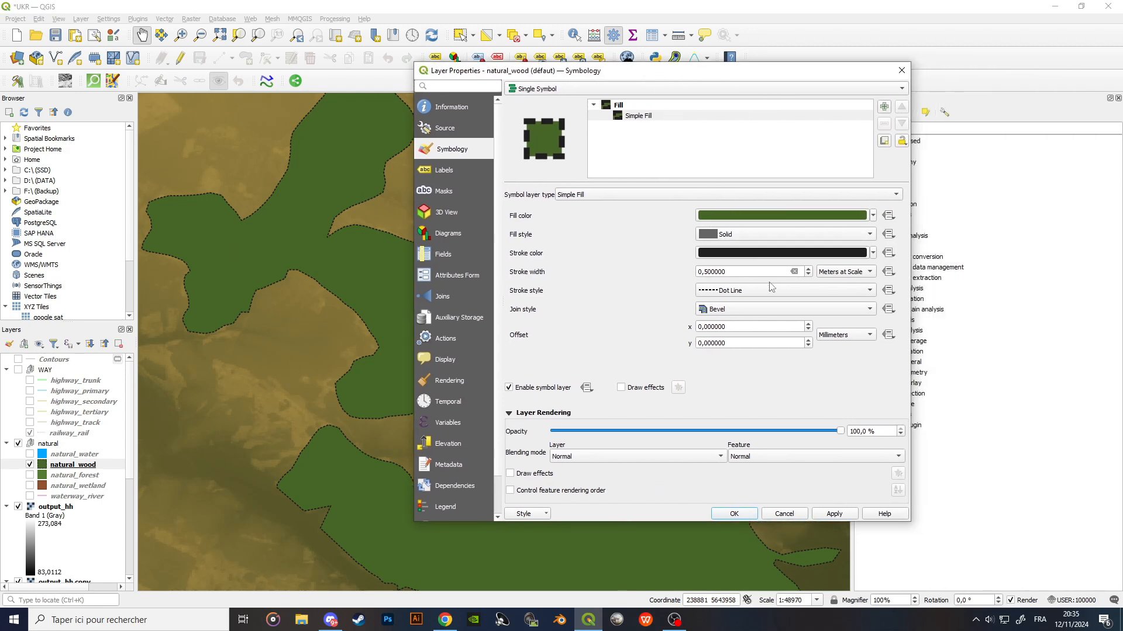
drag(741, 273, 667, 258)
text(50)
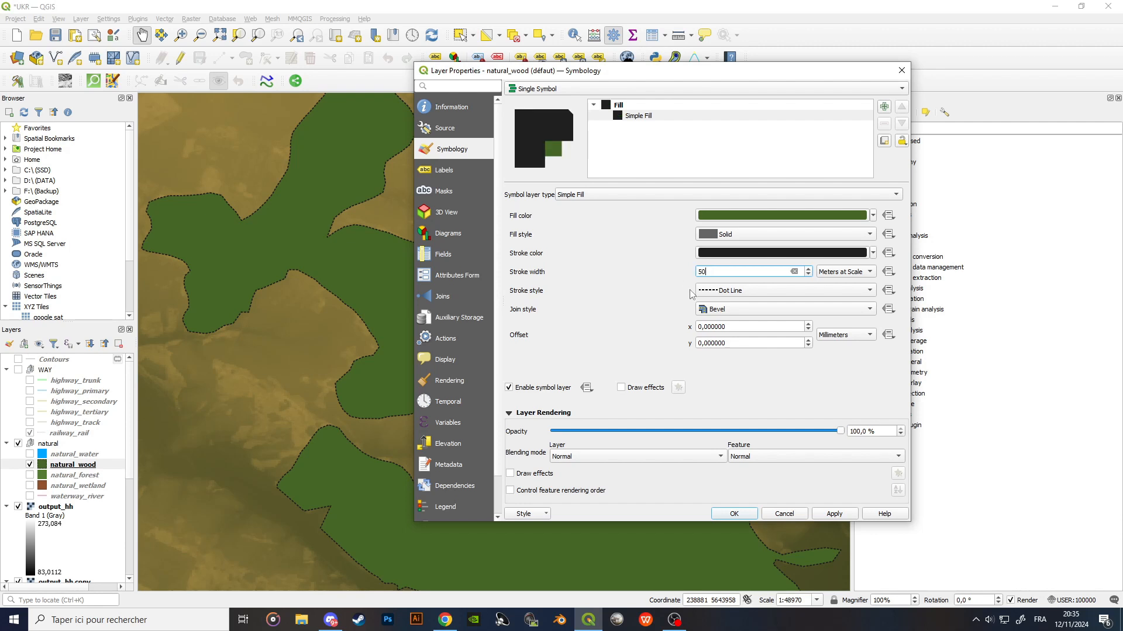
click(840, 514)
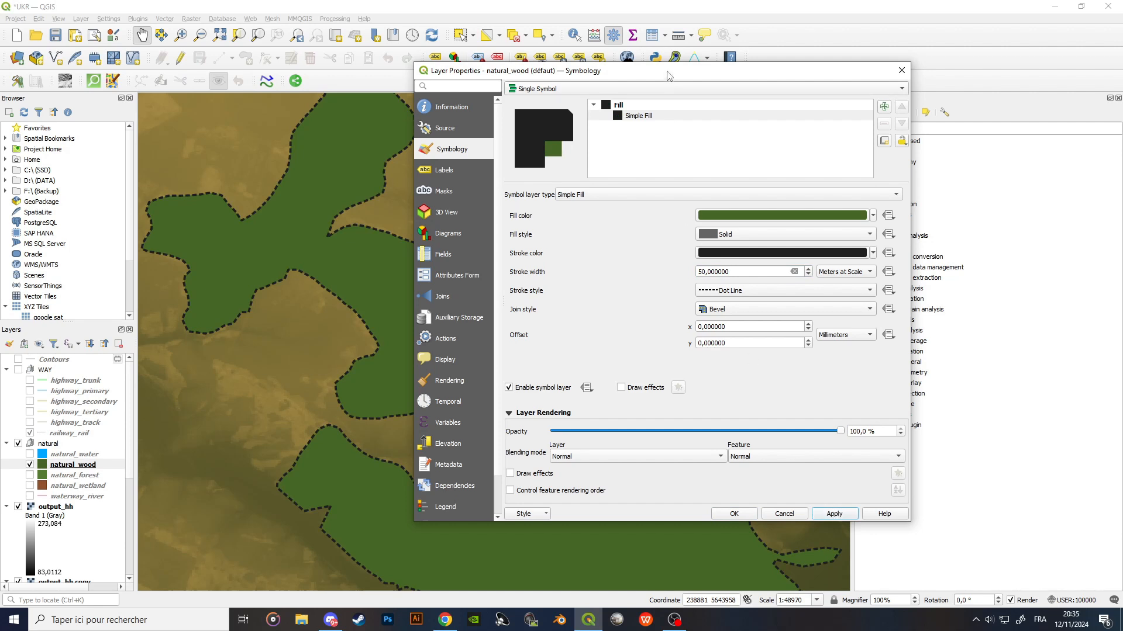
drag(670, 75, 817, 78)
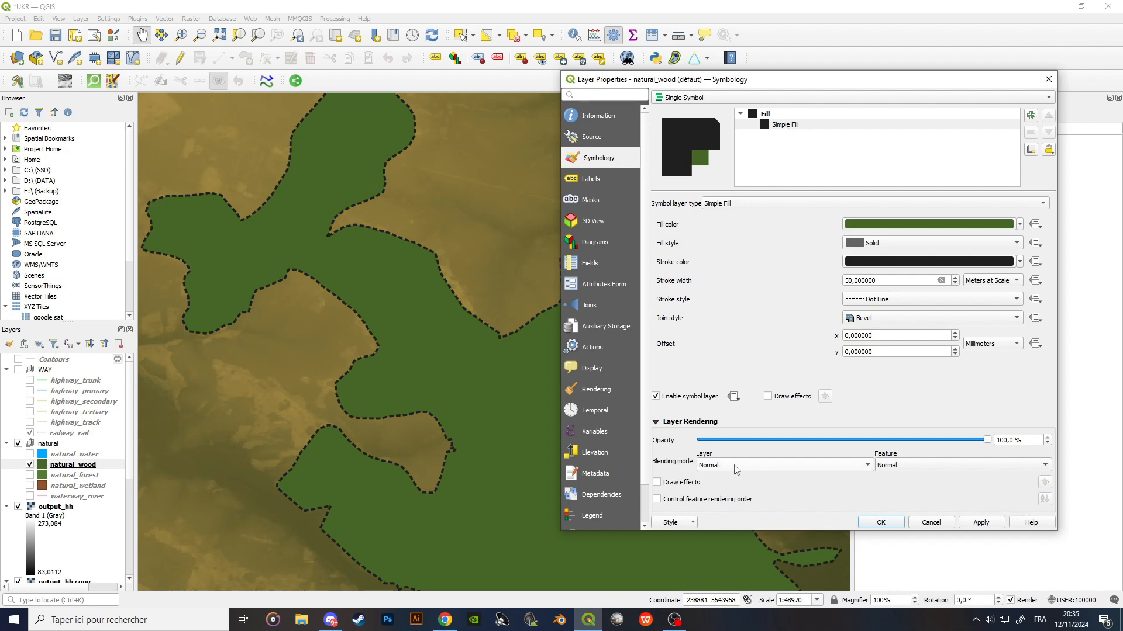
Set the natural_wood layer's opacity to 70% with its blending mode at Normal, and apply the change.
click(782, 468)
click(802, 381)
click(871, 441)
click(825, 441)
click(825, 441)
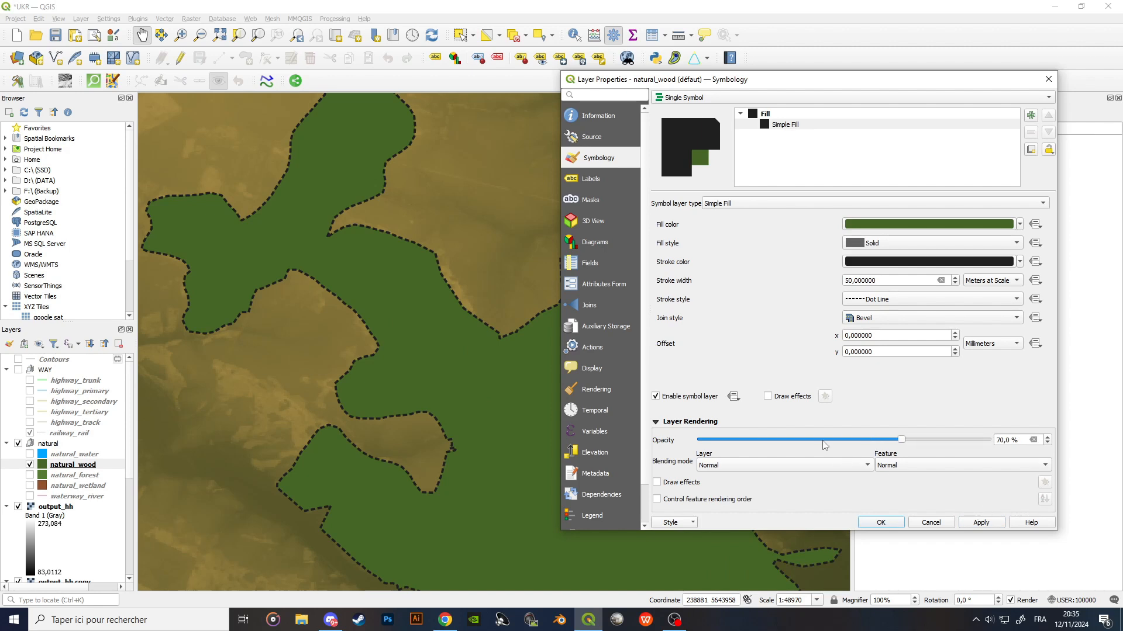
click(994, 525)
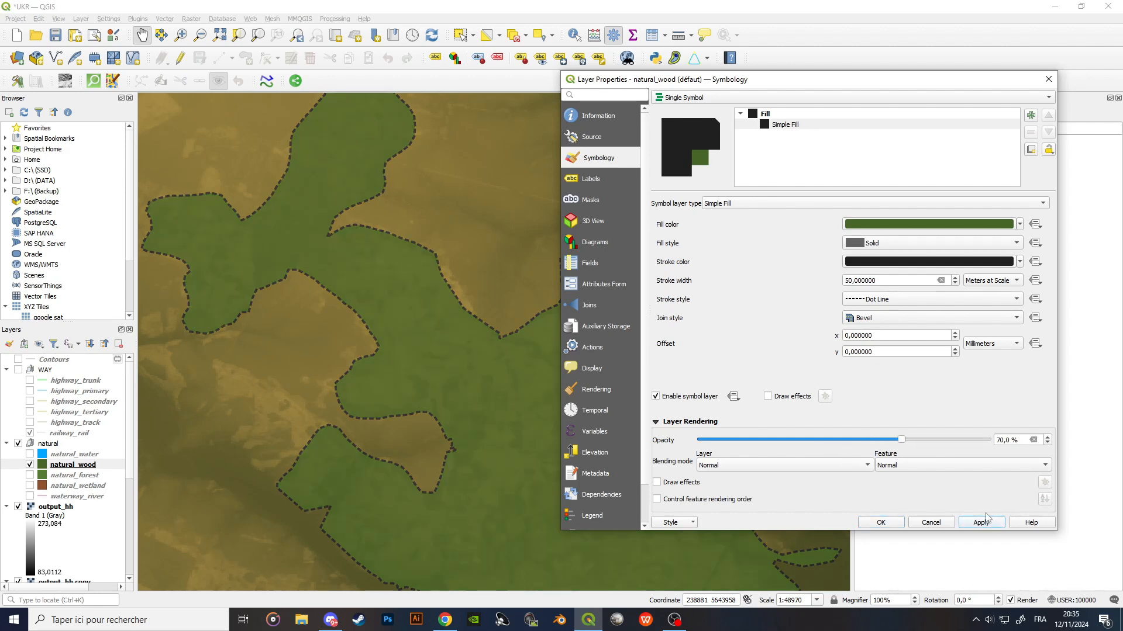
Set the natural_wood layer's opacity to 100% and its layer blending mode to Overlay, and apply the changes.
drag(901, 440, 1023, 445)
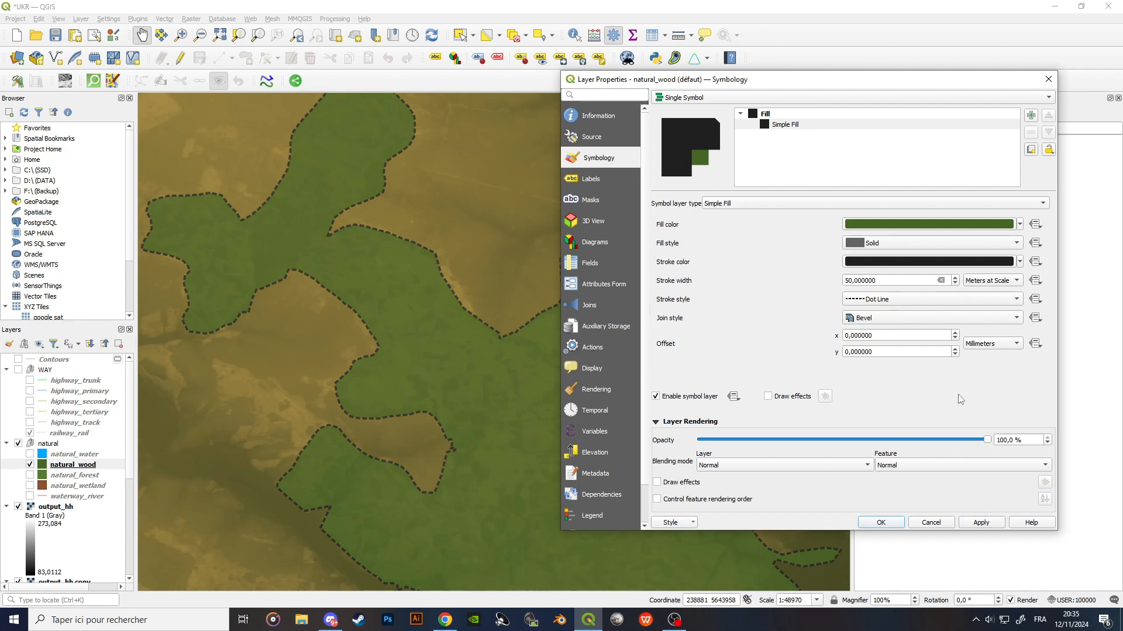
click(988, 523)
click(808, 465)
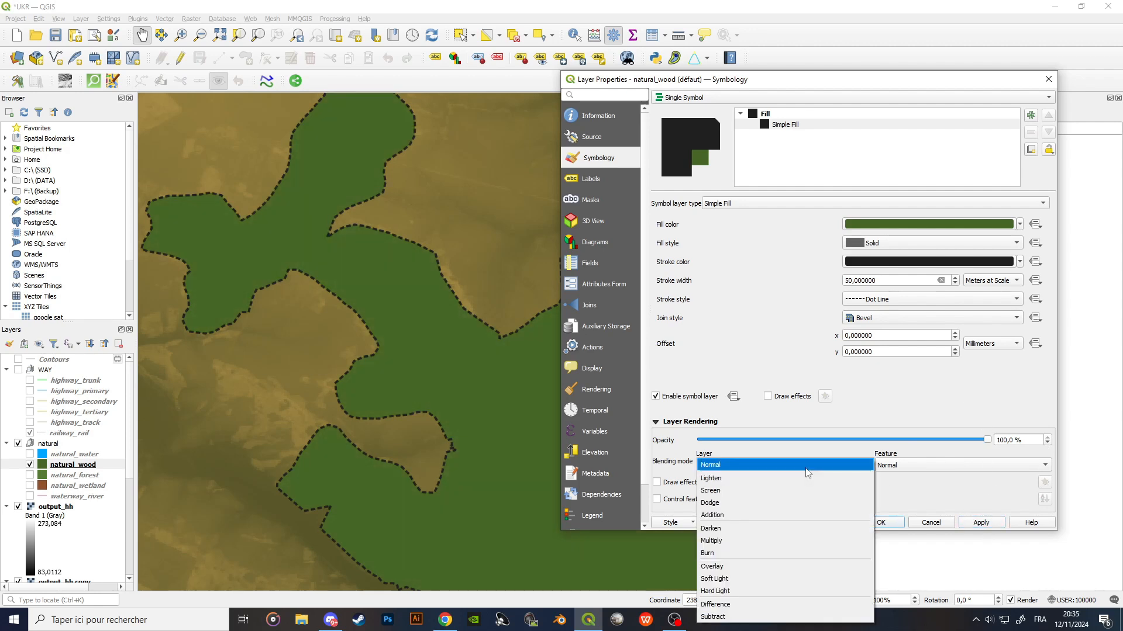
click(745, 568)
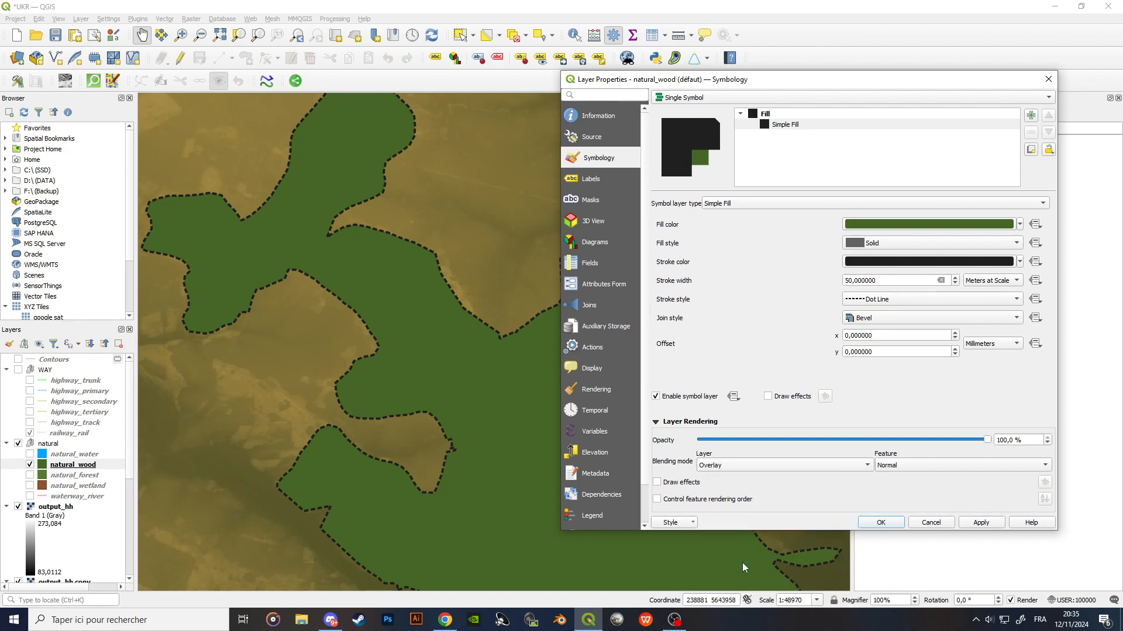
click(992, 525)
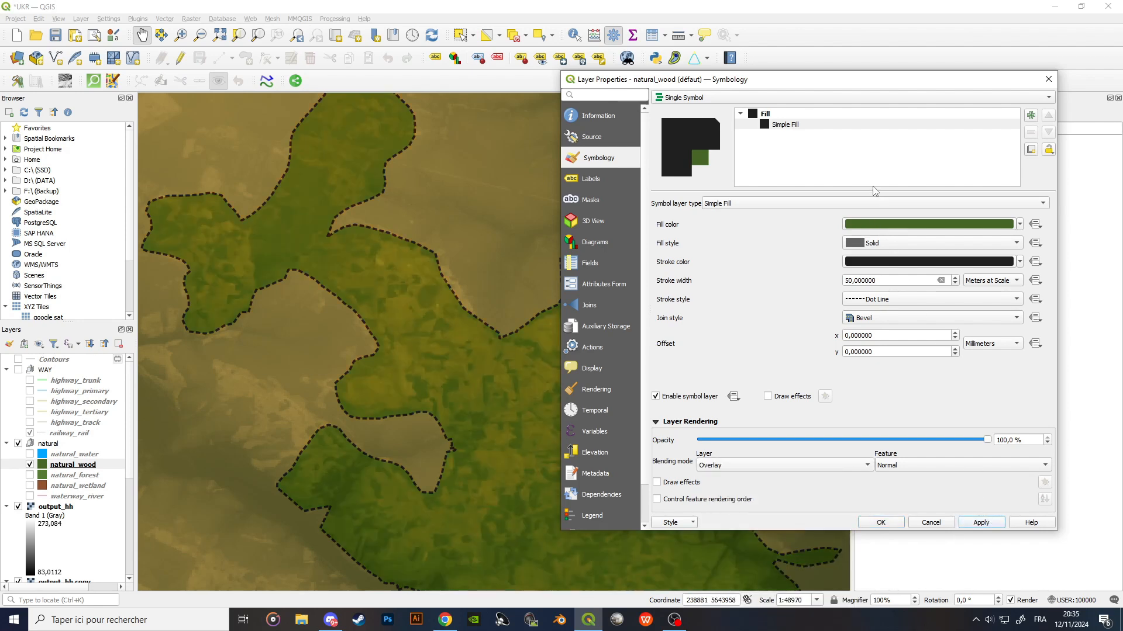
drag(941, 89, 1100, 78)
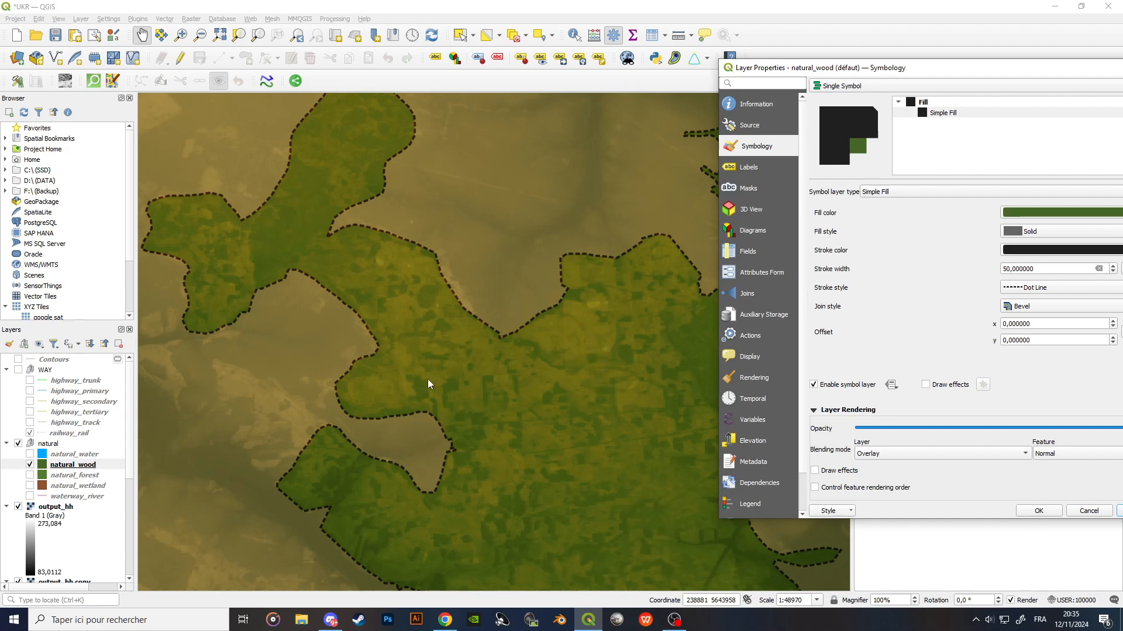
drag(934, 69, 1010, 63)
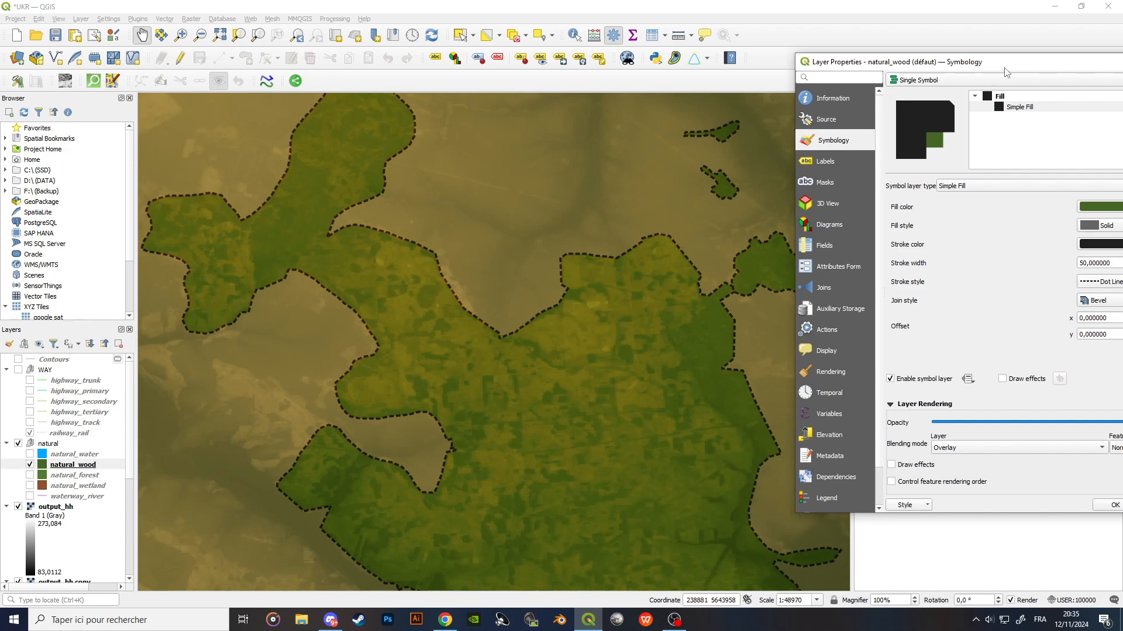
Add a second Simple Fill symbol layer above the existing natural_wood fill and apply it.
drag(1005, 67, 598, 67)
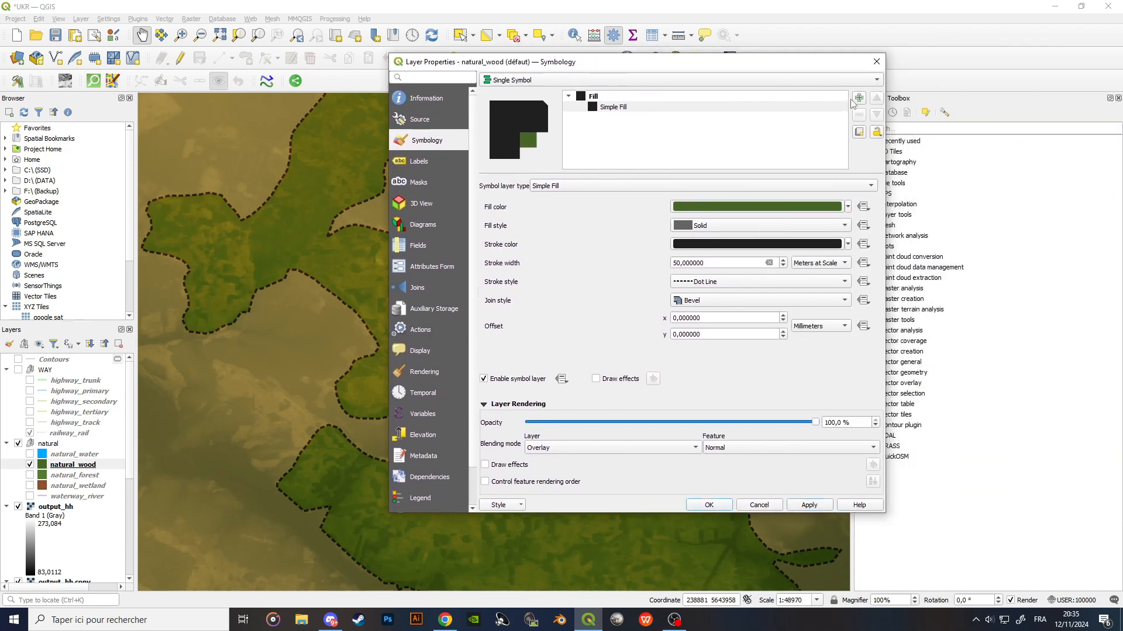
click(806, 127)
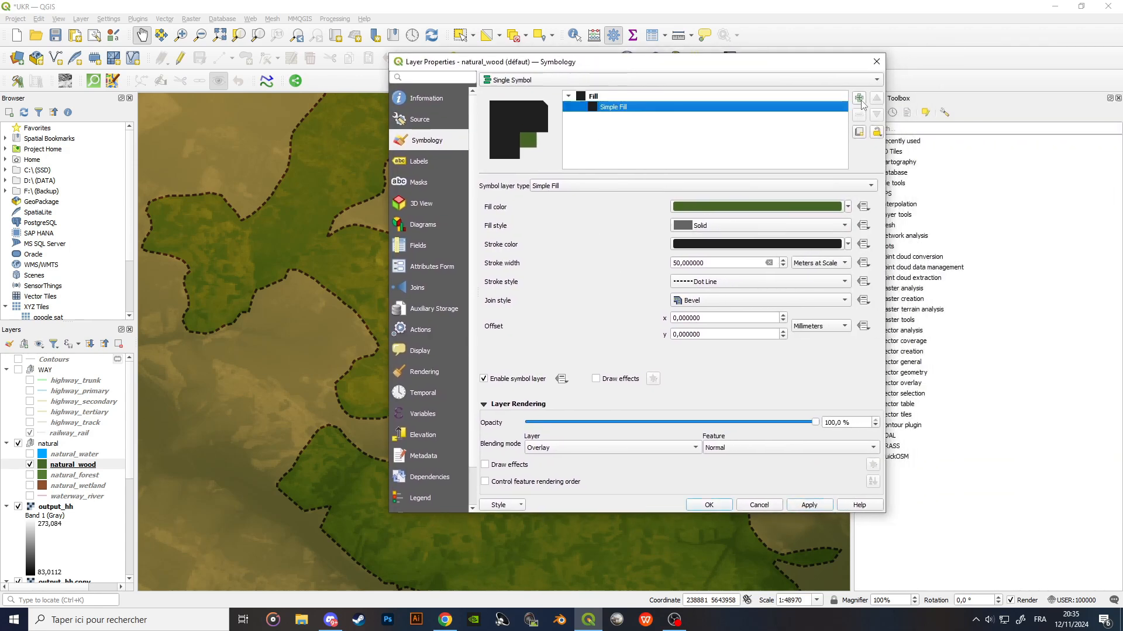
click(859, 98)
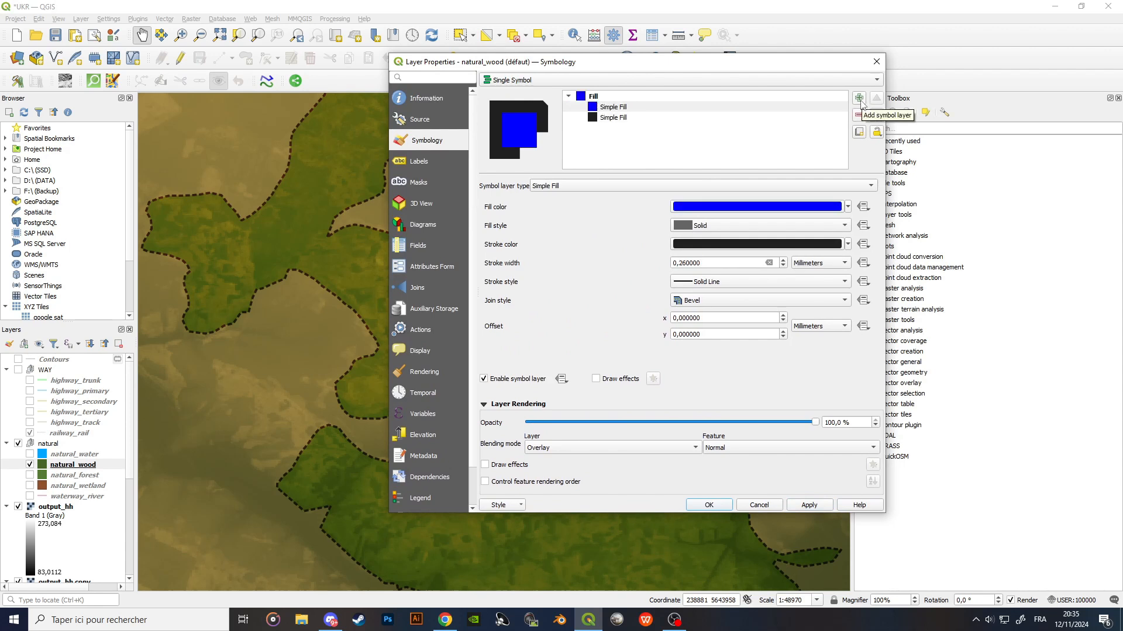
click(619, 109)
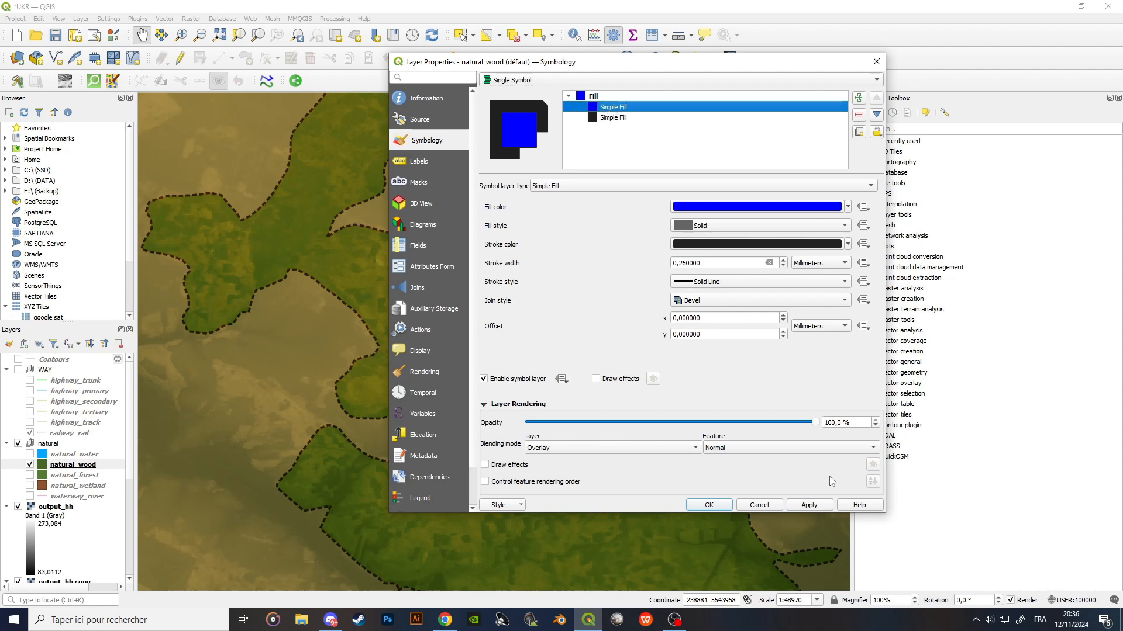
click(822, 507)
mouse_move(663, 61)
mouse_down()
mouse_move(869, 70)
mouse_move(947, 55)
mouse_move(684, 69)
mouse_up()
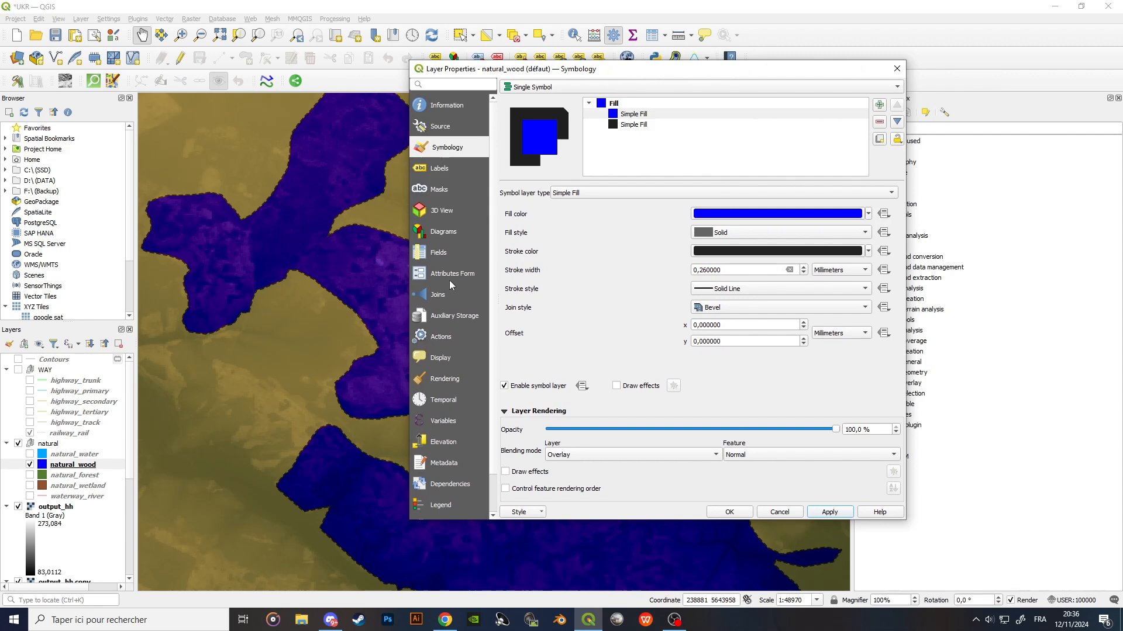
Move the blue Simple Fill below the green one and apply, and return it to the top and reapply.
click(896, 122)
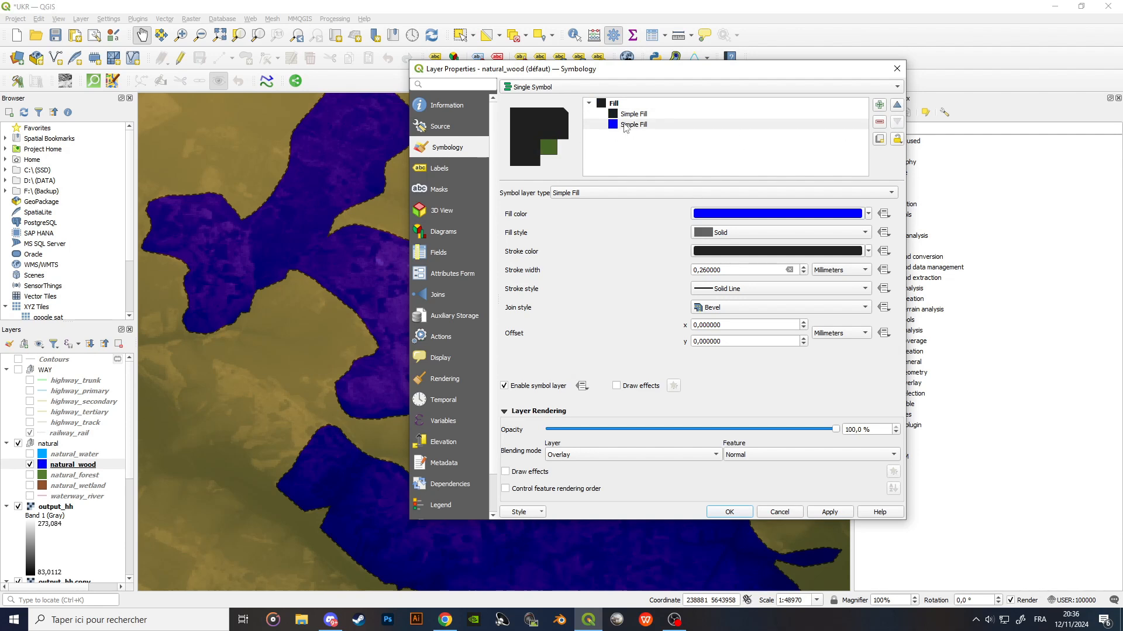
click(830, 512)
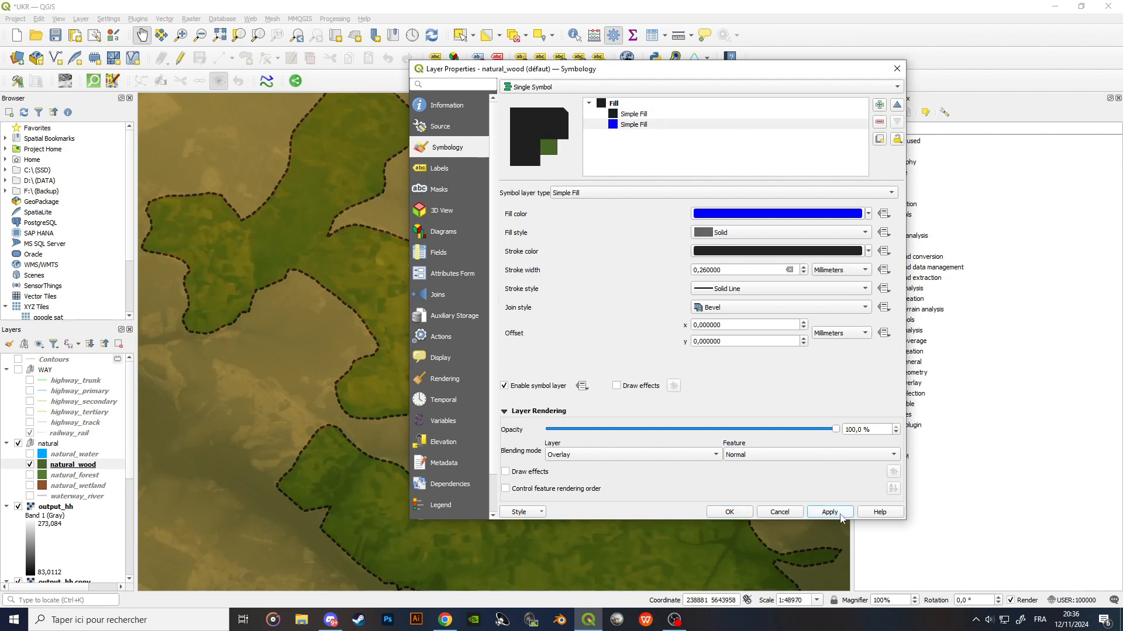
click(896, 106)
click(842, 511)
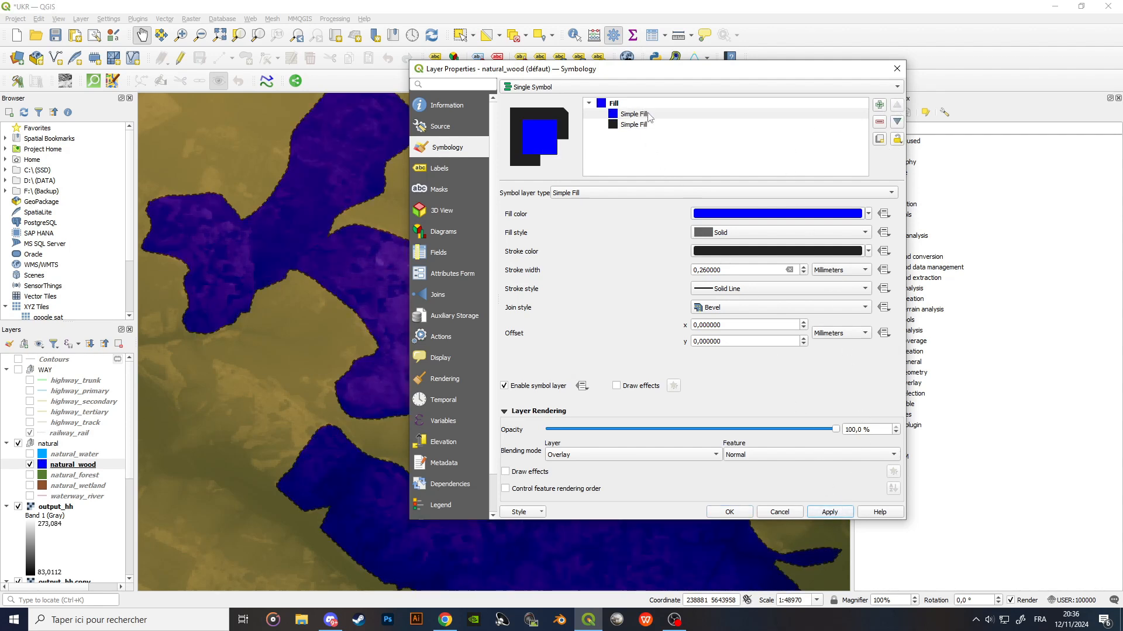
Change the blue fill's symbol layer type to Random Marker Fill, apply it and check the markers on the map.
click(626, 196)
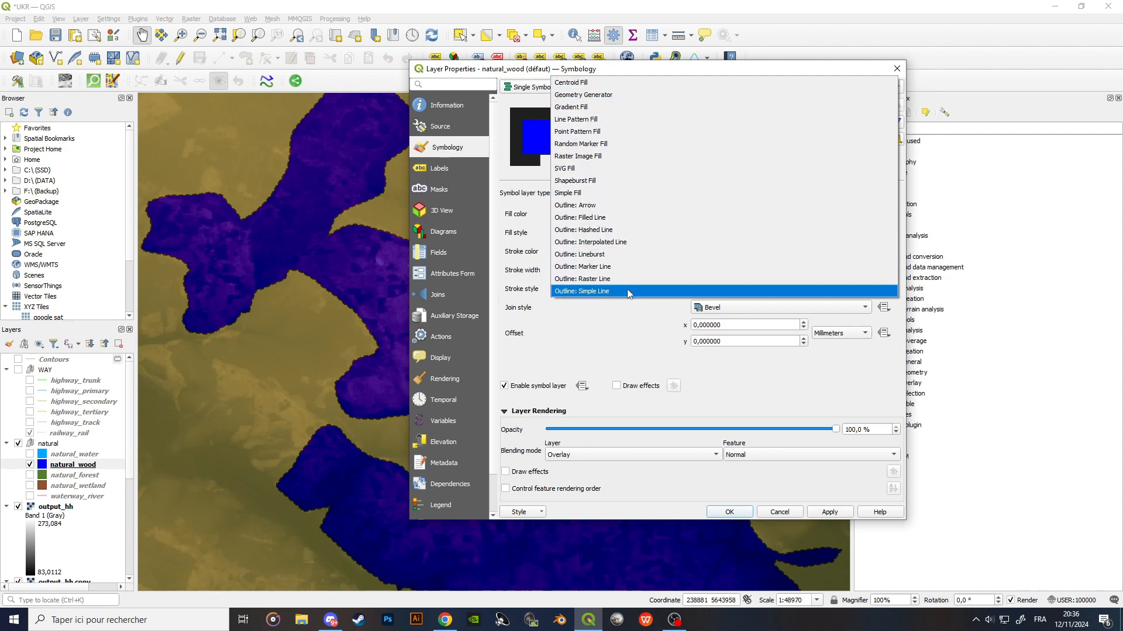
click(610, 144)
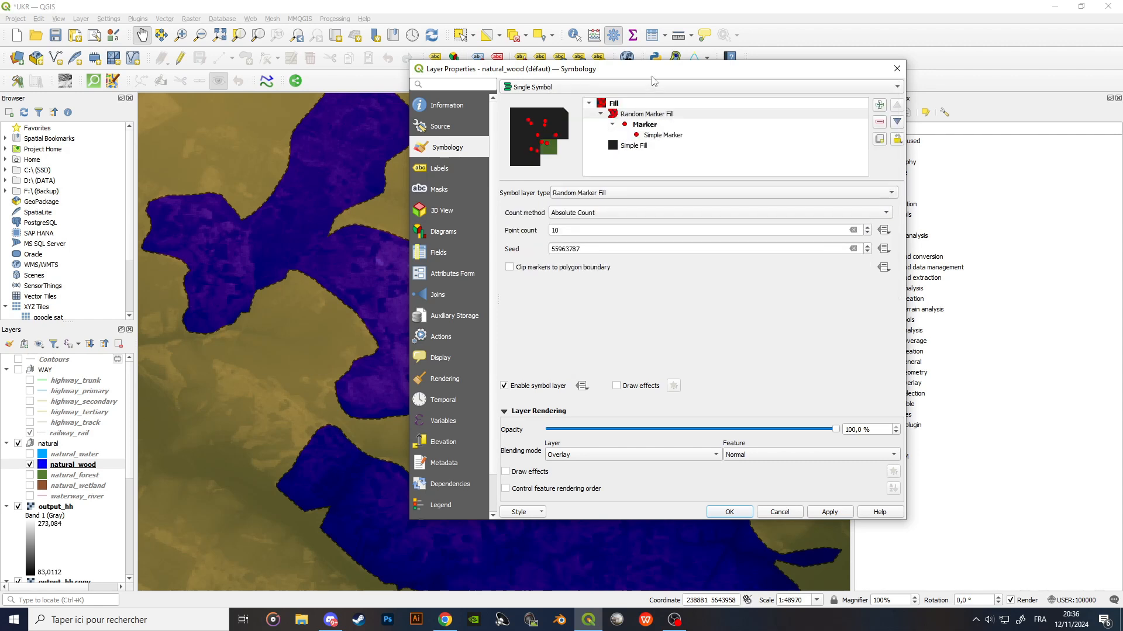
drag(655, 75, 806, 74)
click(987, 517)
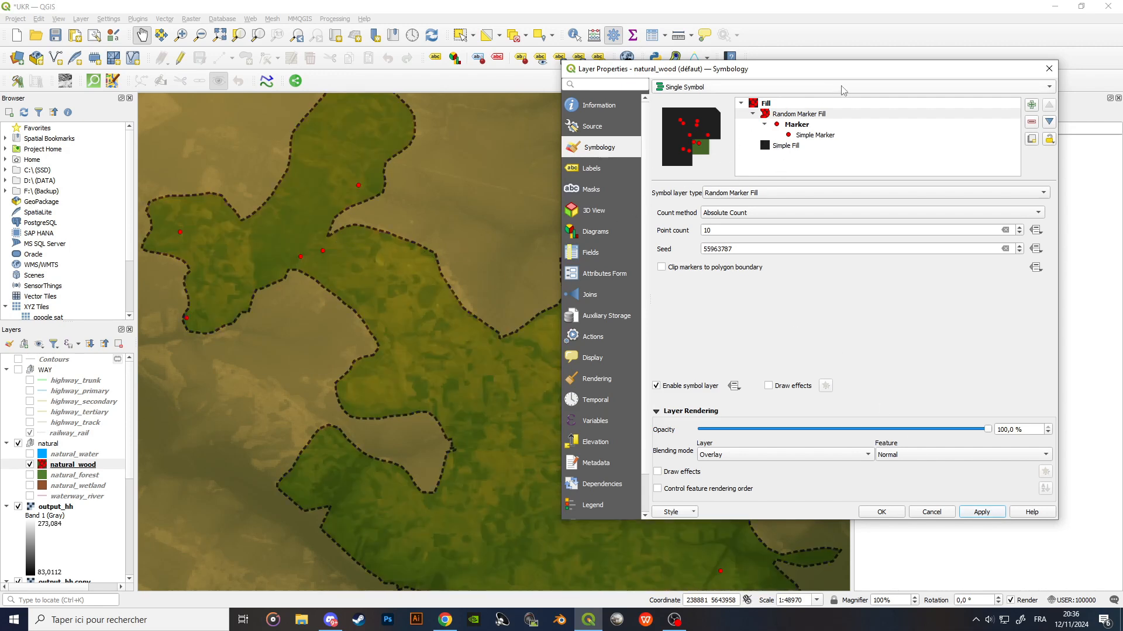
drag(842, 73, 220, 416)
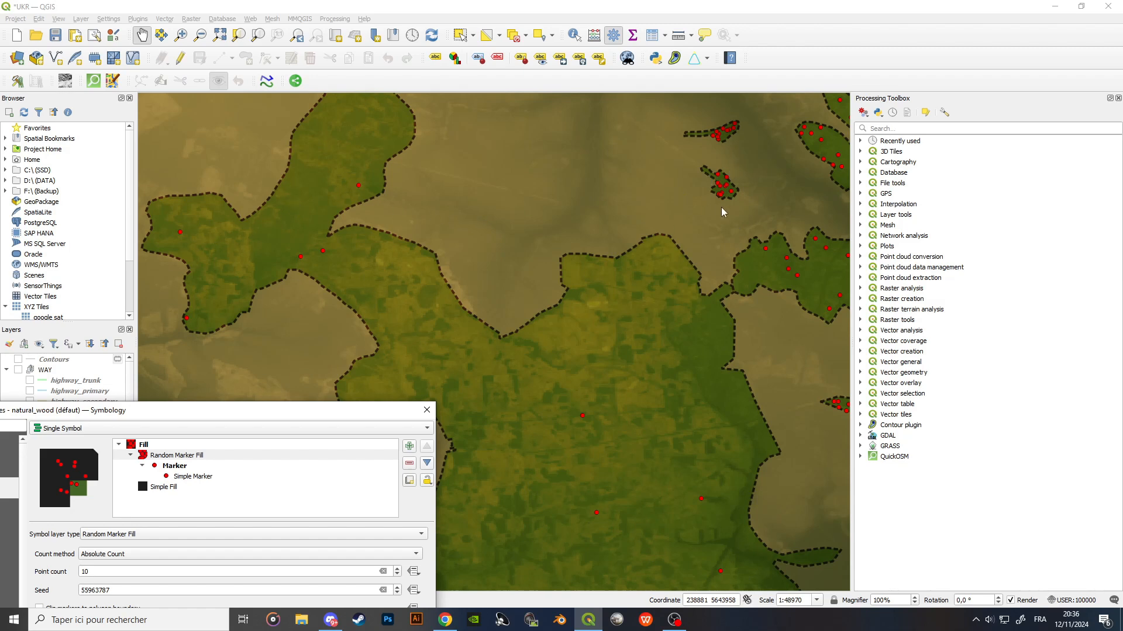
drag(355, 412, 622, 170)
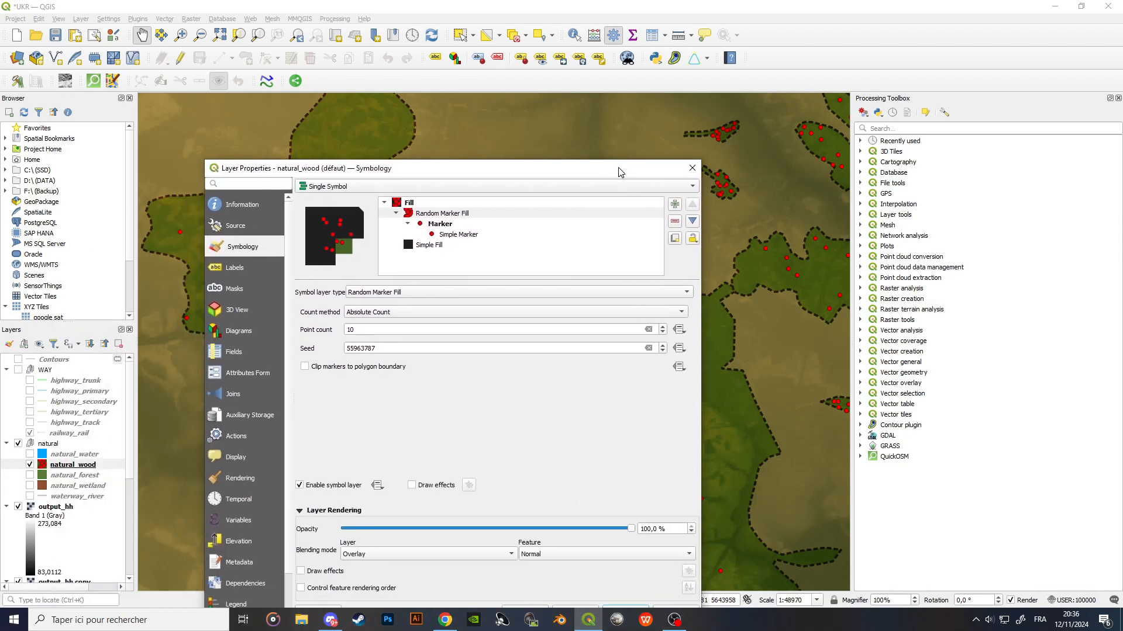
Set the random markers' count method to Density-based Count, apply it and inspect their distribution over the woods.
click(393, 314)
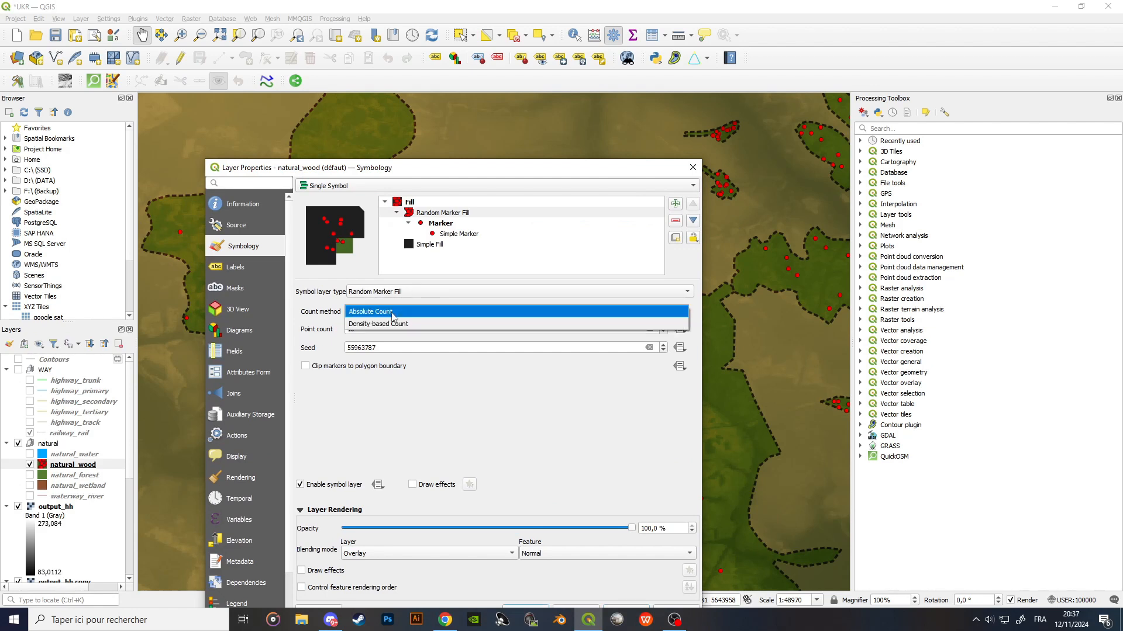
click(401, 323)
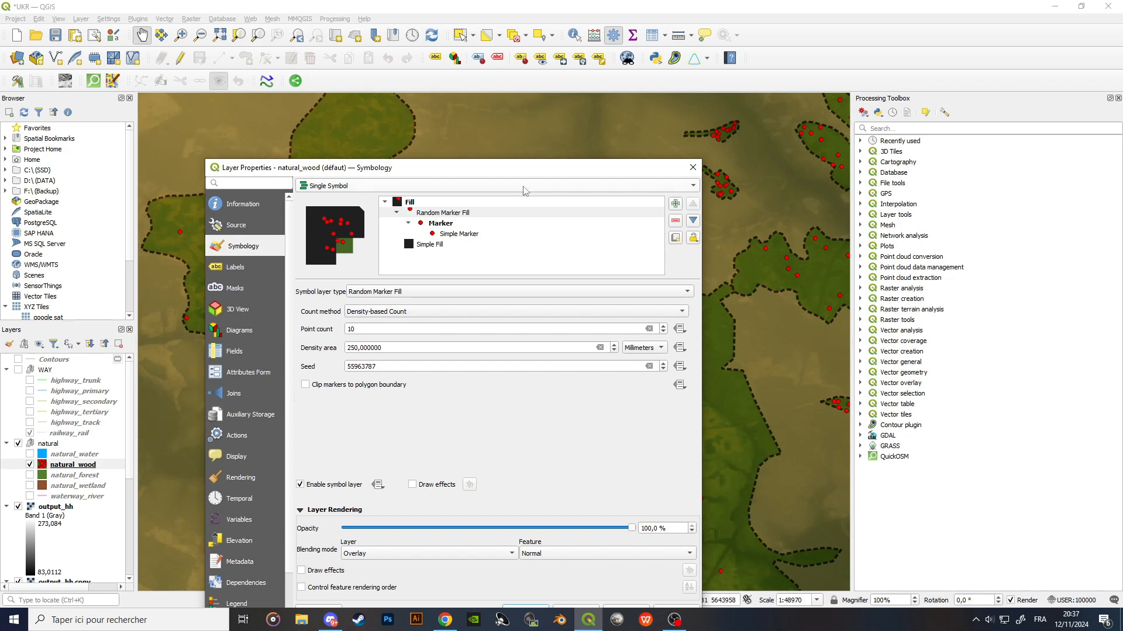
drag(521, 168, 420, 141)
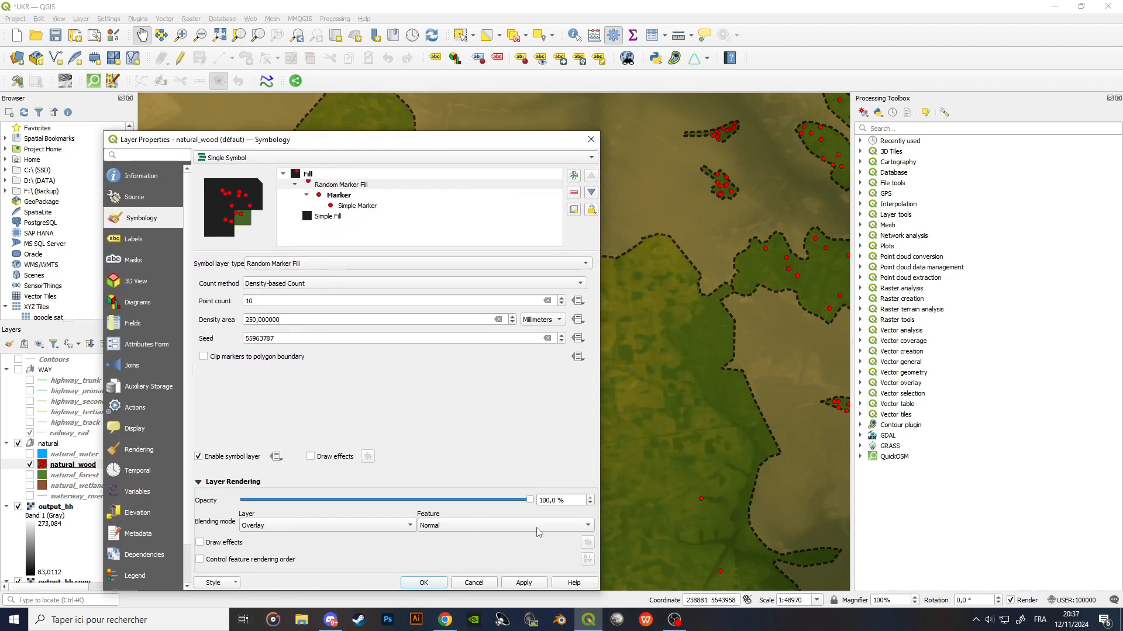
click(522, 583)
drag(493, 145, 273, 393)
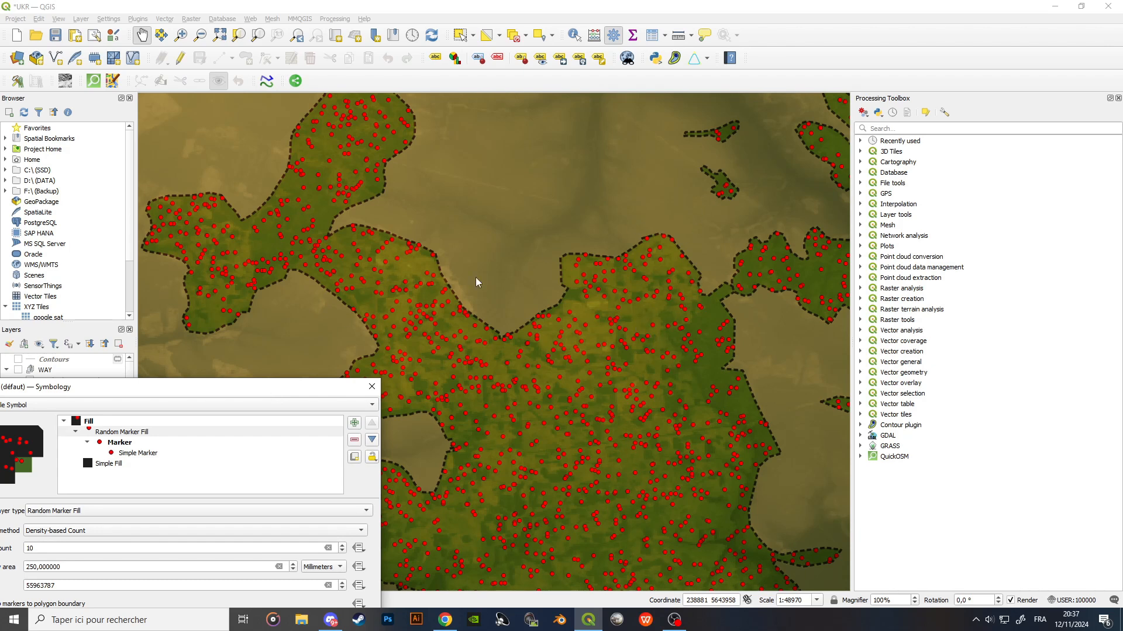
drag(301, 391, 697, 114)
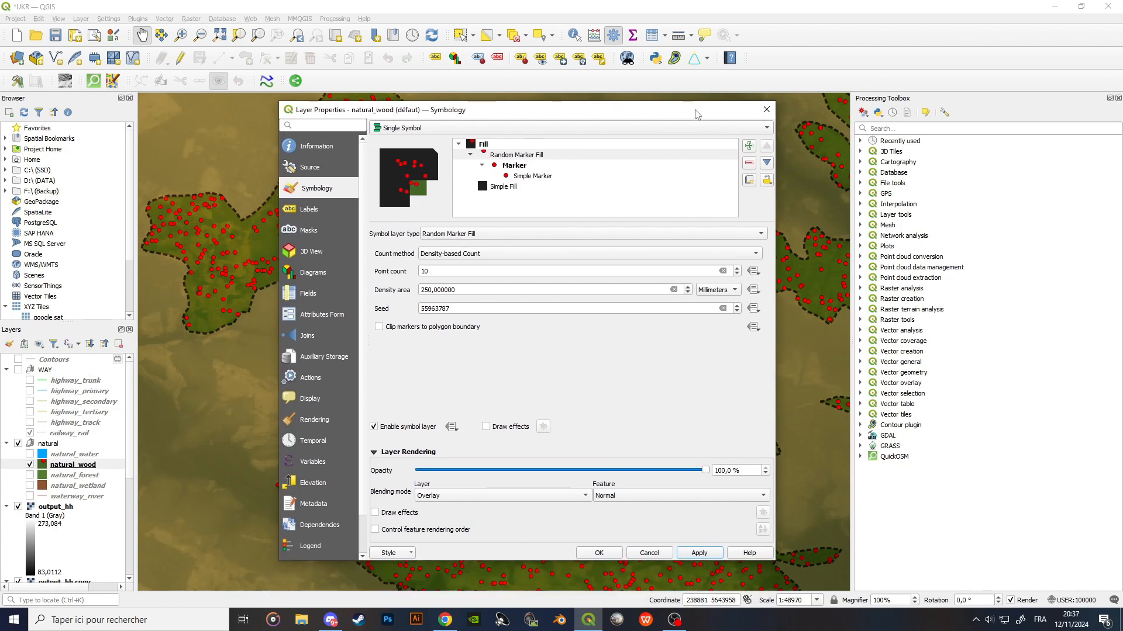
Reduce the Random Marker Fill's point count to 5 and apply the change.
click(441, 273)
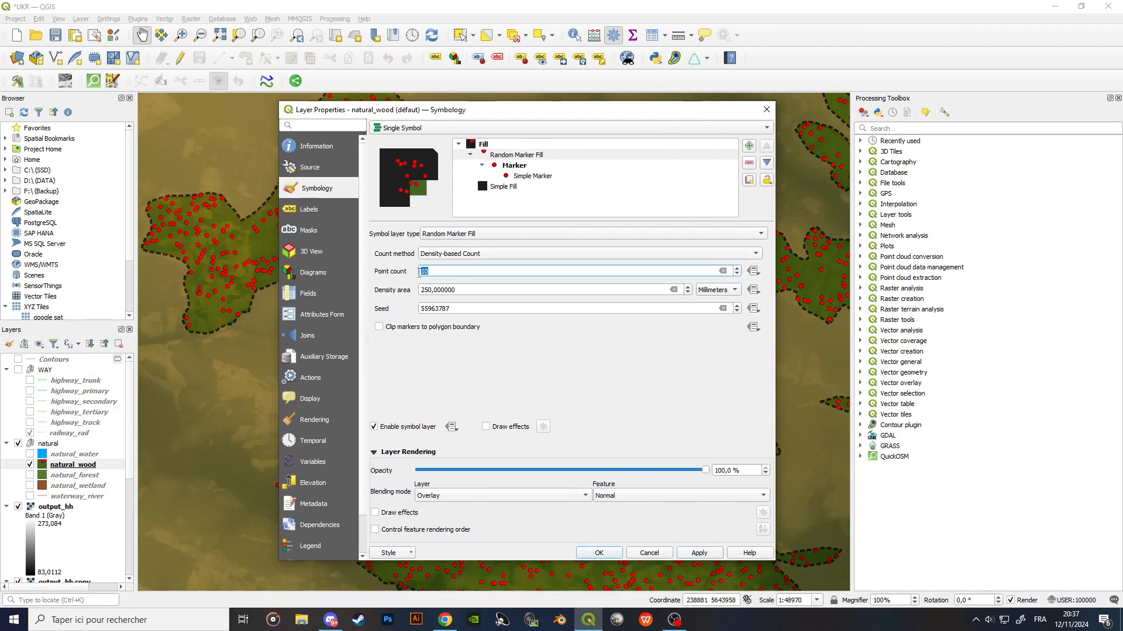
click(436, 273)
click(428, 290)
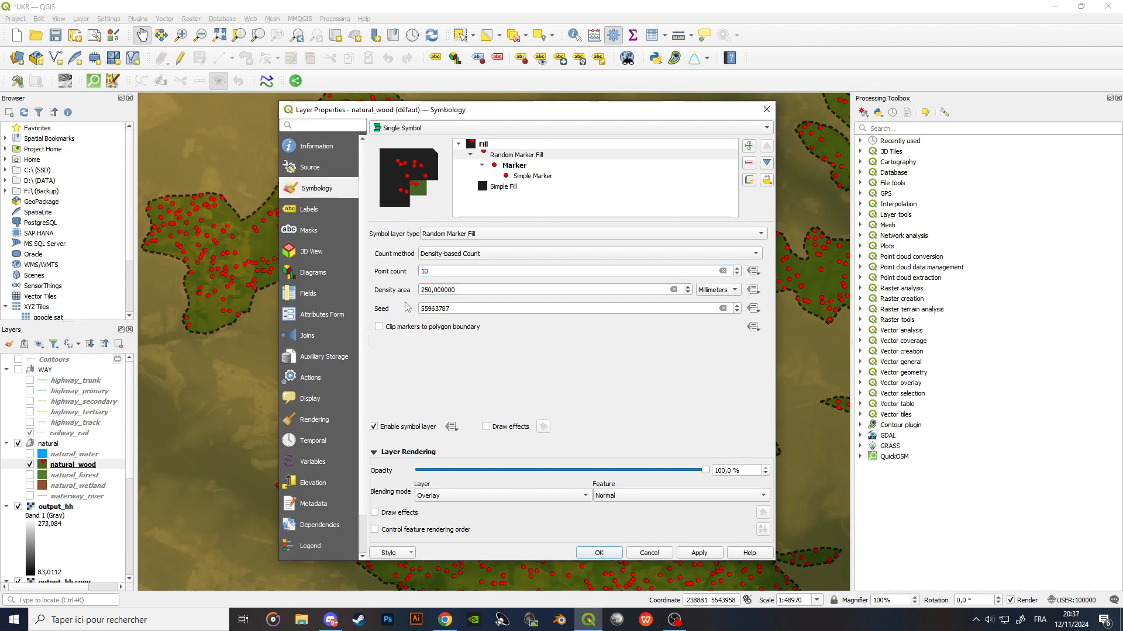
key(shift+Tab)
text(5)
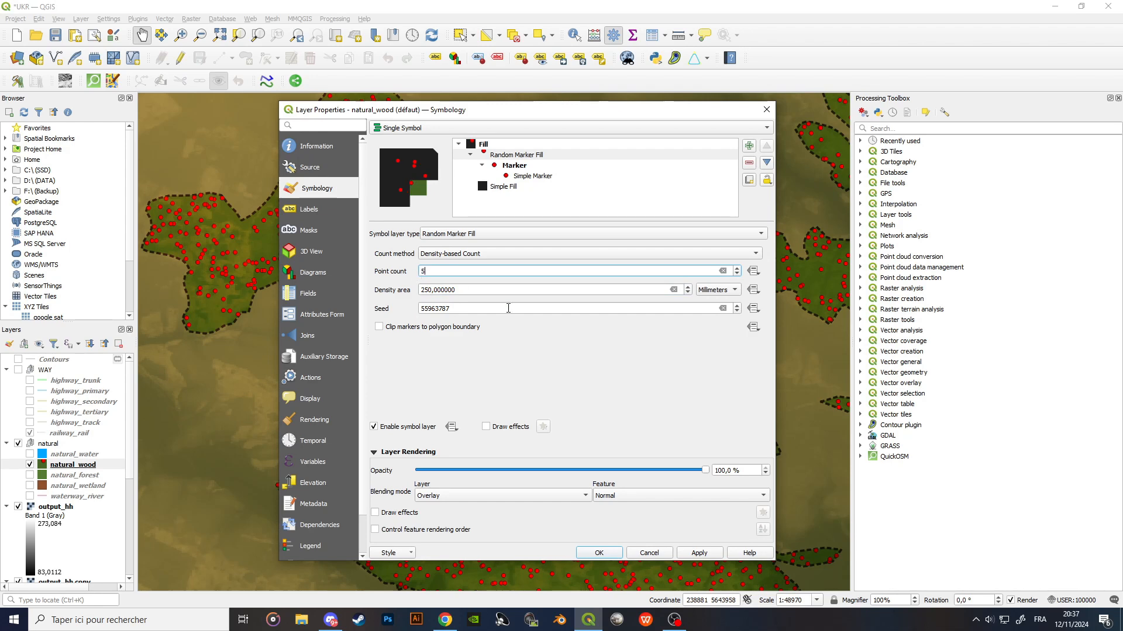
click(704, 556)
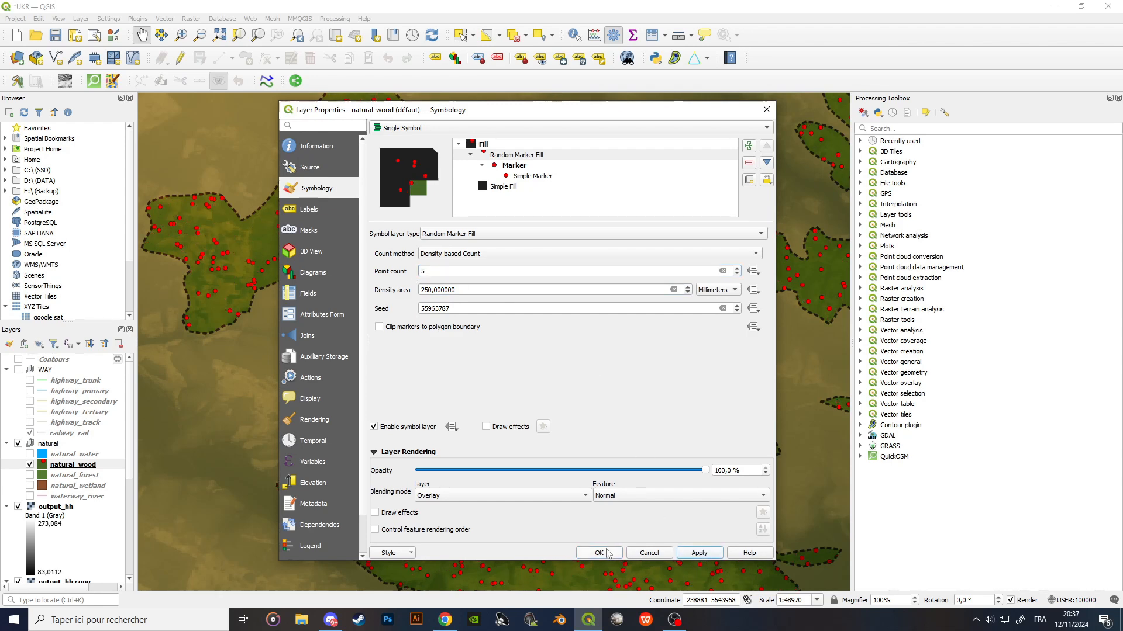
drag(586, 115, 676, 83)
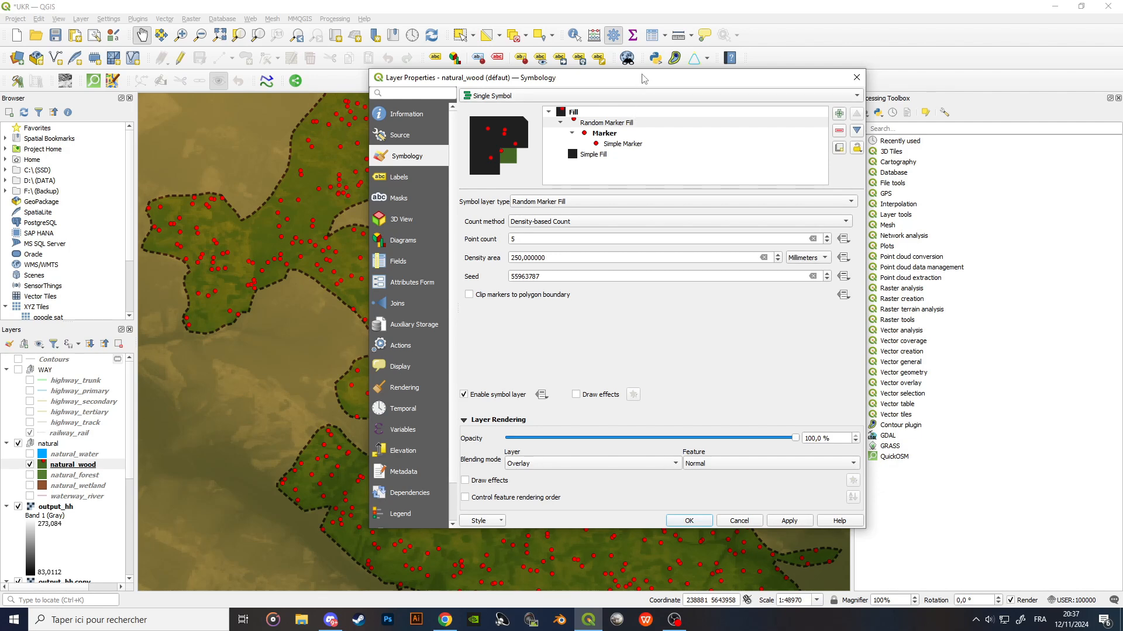
Change the random fill's Simple Marker to an SVG Marker and apply it to the natural_wood layer.
mouse_move(643, 78)
mouse_down()
mouse_move(893, 90)
mouse_move(930, 103)
mouse_move(1025, 215)
mouse_move(707, 88)
mouse_up()
click(701, 158)
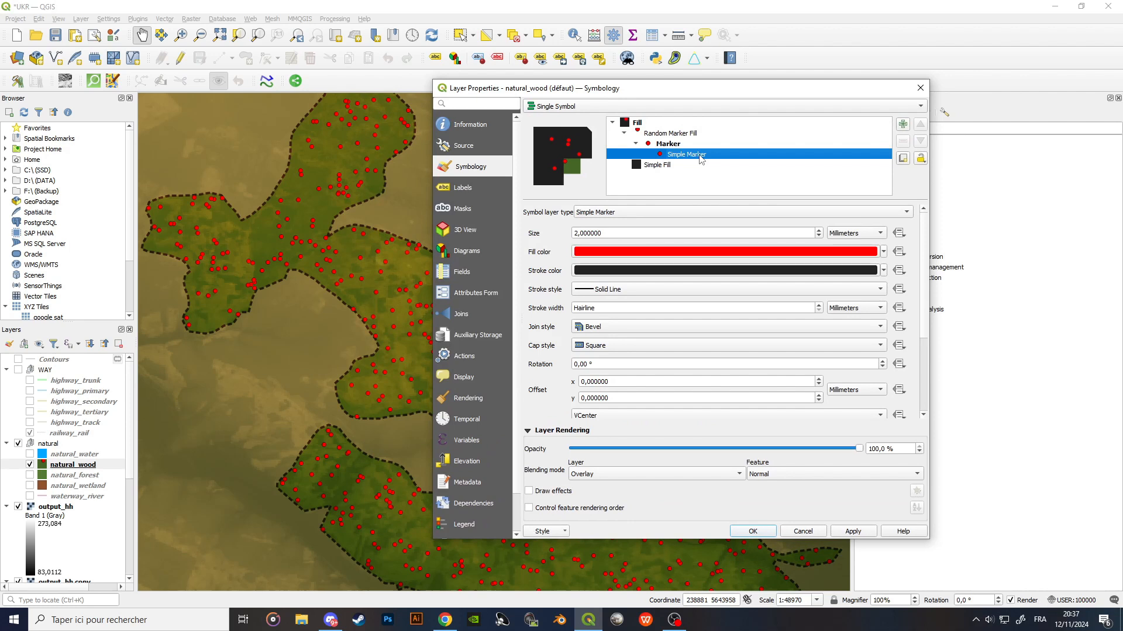
click(612, 214)
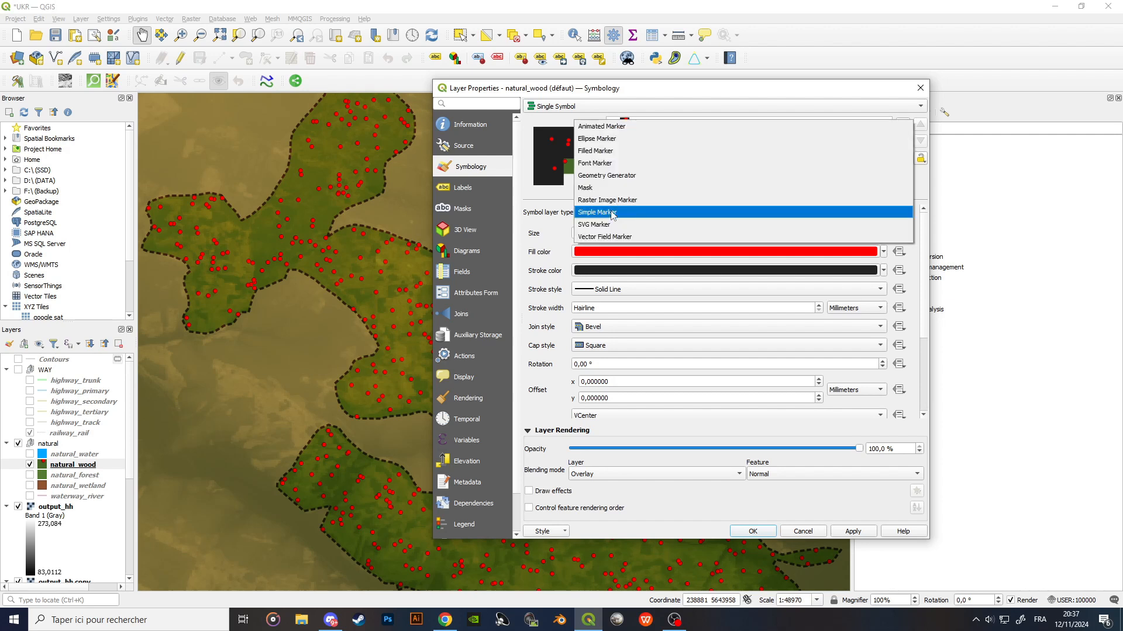
click(610, 227)
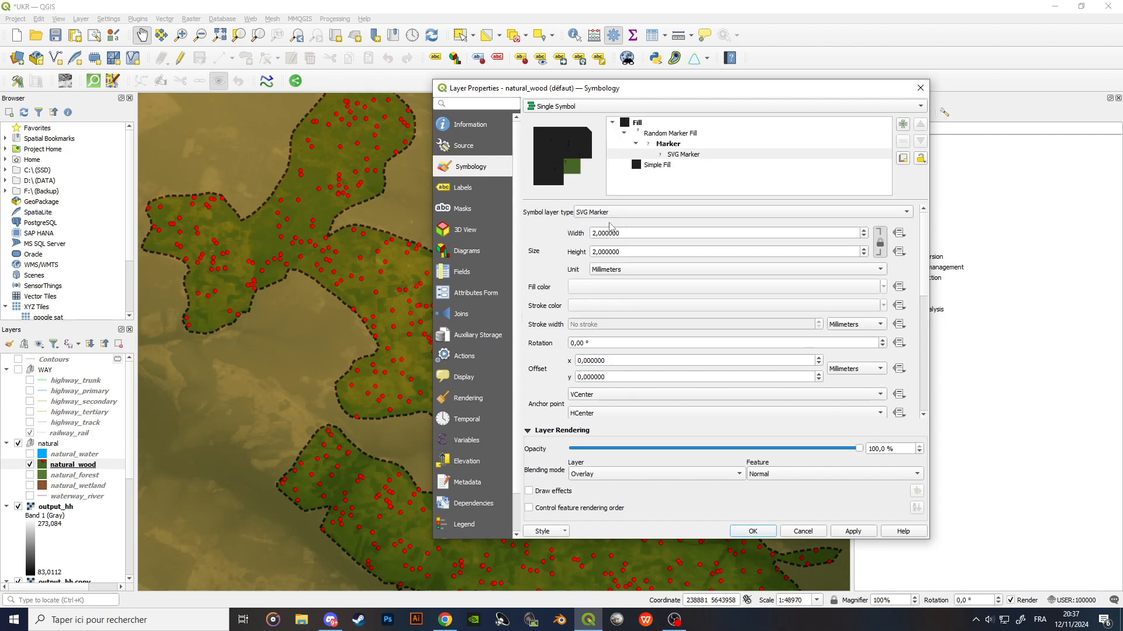
drag(685, 93, 877, 94)
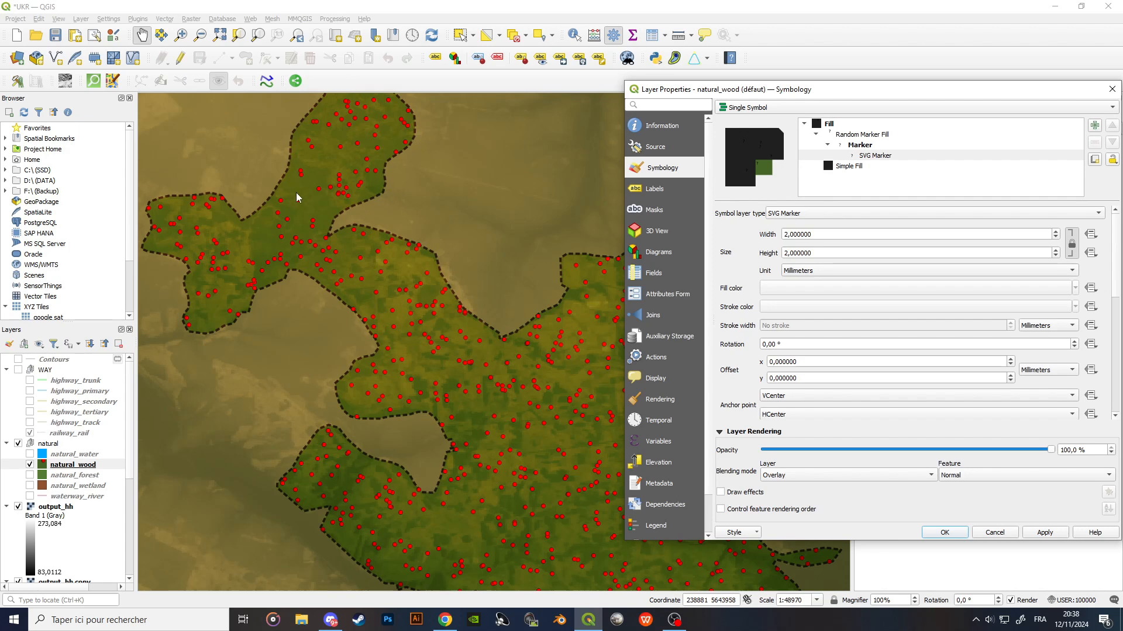
drag(865, 92, 731, 61)
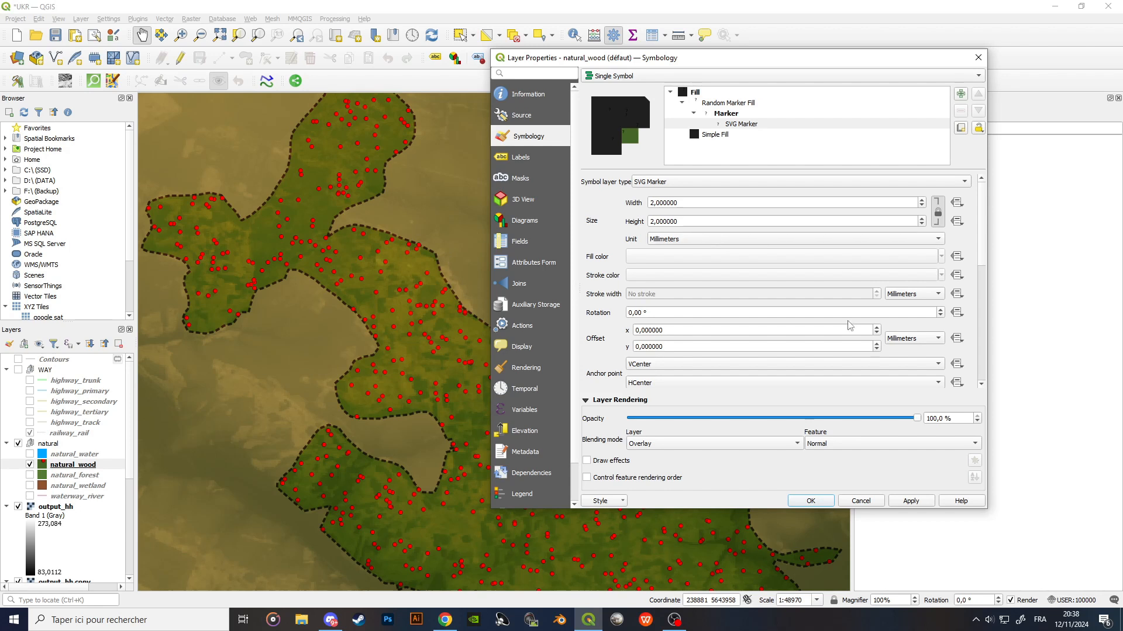
click(913, 504)
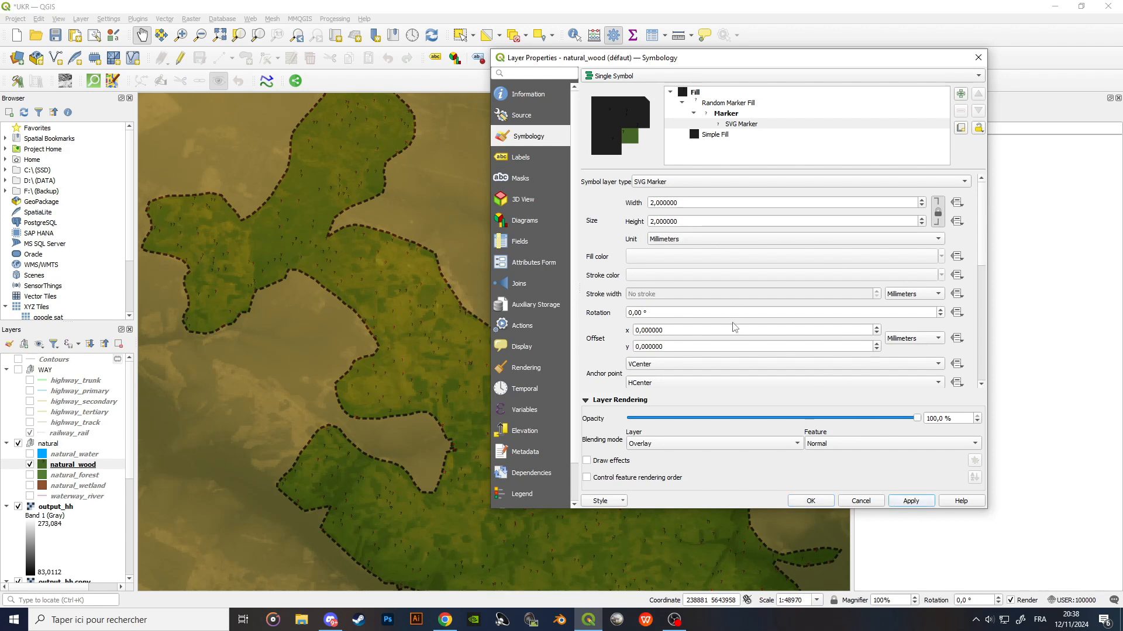
Browse the SVG browser's image groups, including landmark and money, for a suitable marker icon.
scroll(733, 331, down, 1)
scroll(728, 334, up, 1)
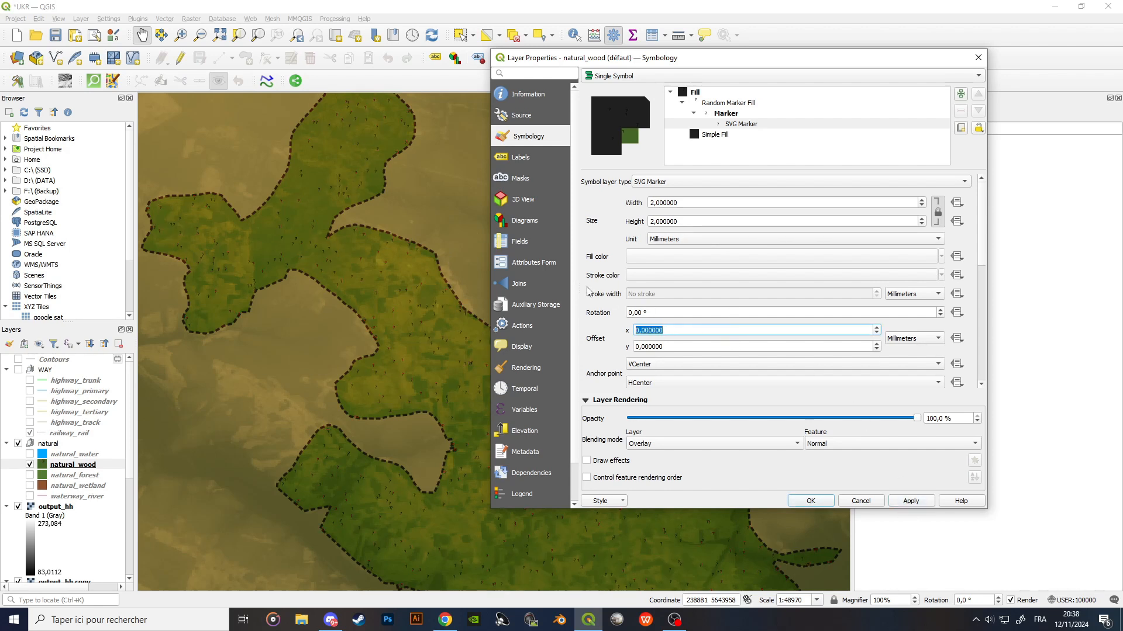
scroll(584, 292, down, 1)
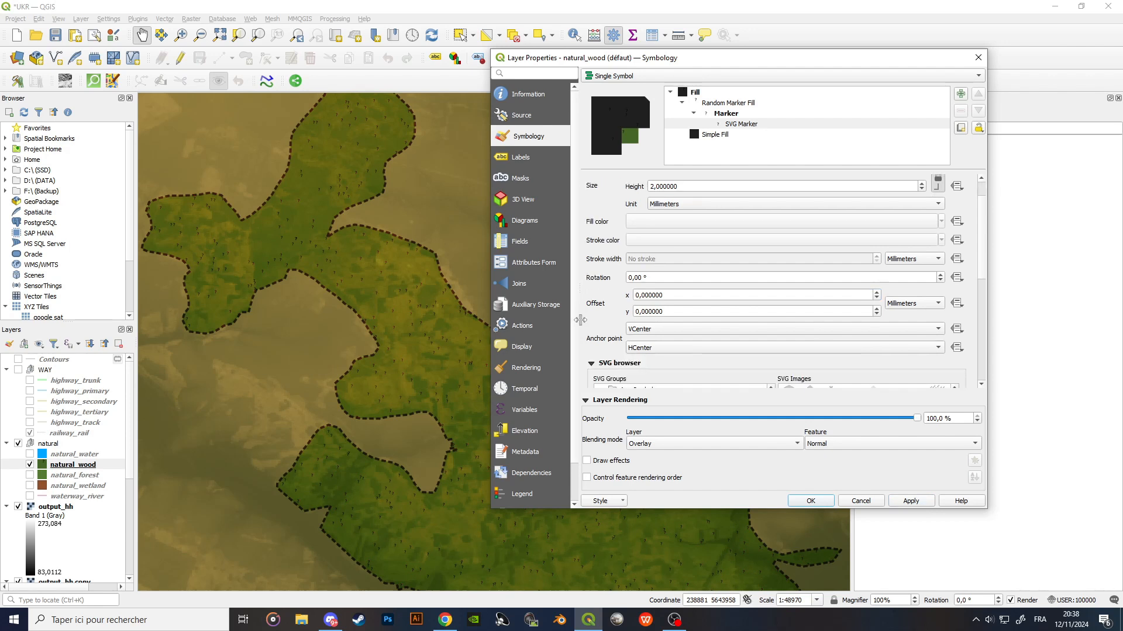
scroll(593, 292, down, 5)
scroll(635, 286, down, 5)
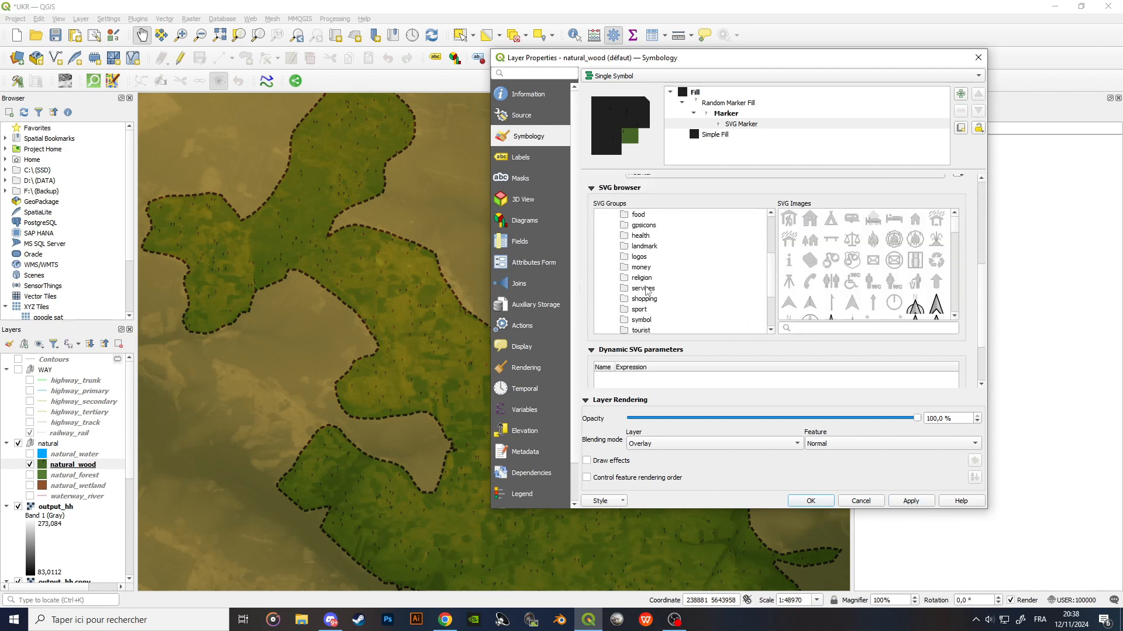
scroll(647, 291, up, 3)
click(650, 279)
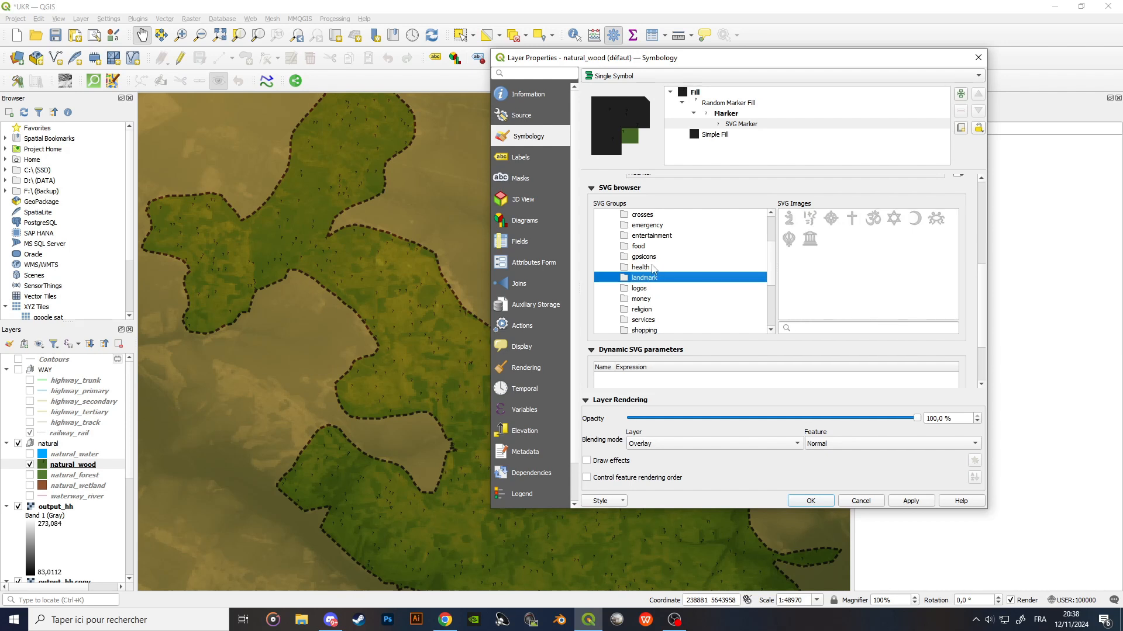
key(Up)
key(Up)
key(Up)
key(Up)
click(661, 278)
click(670, 299)
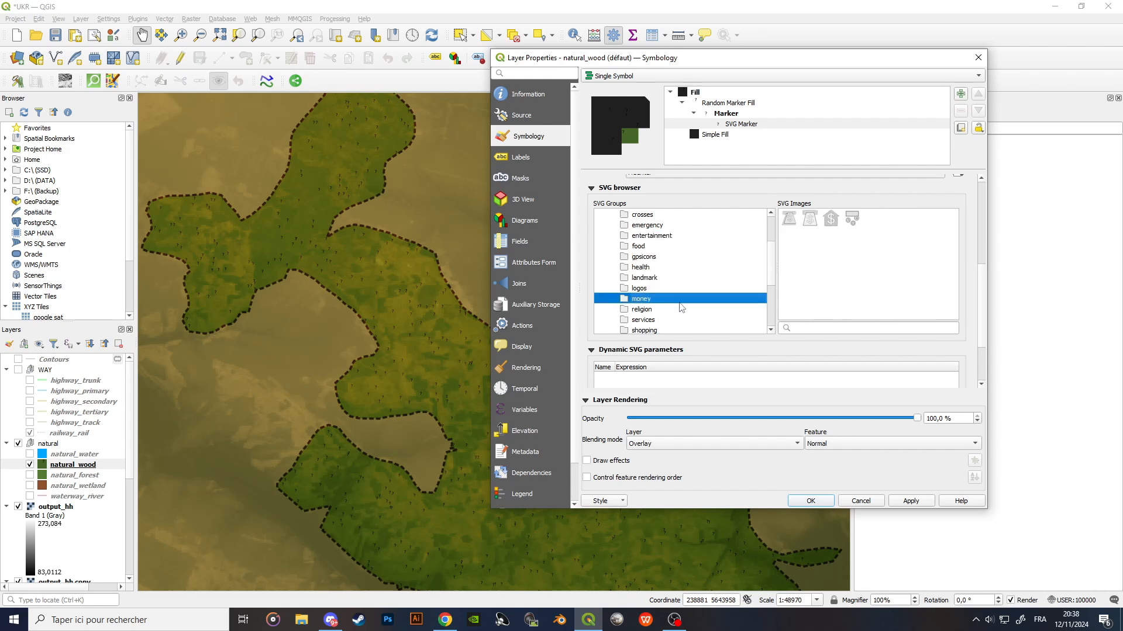
Choose the dollar sign bank.svg from the gpsicons group as the SVG marker and apply it.
click(666, 278)
click(664, 257)
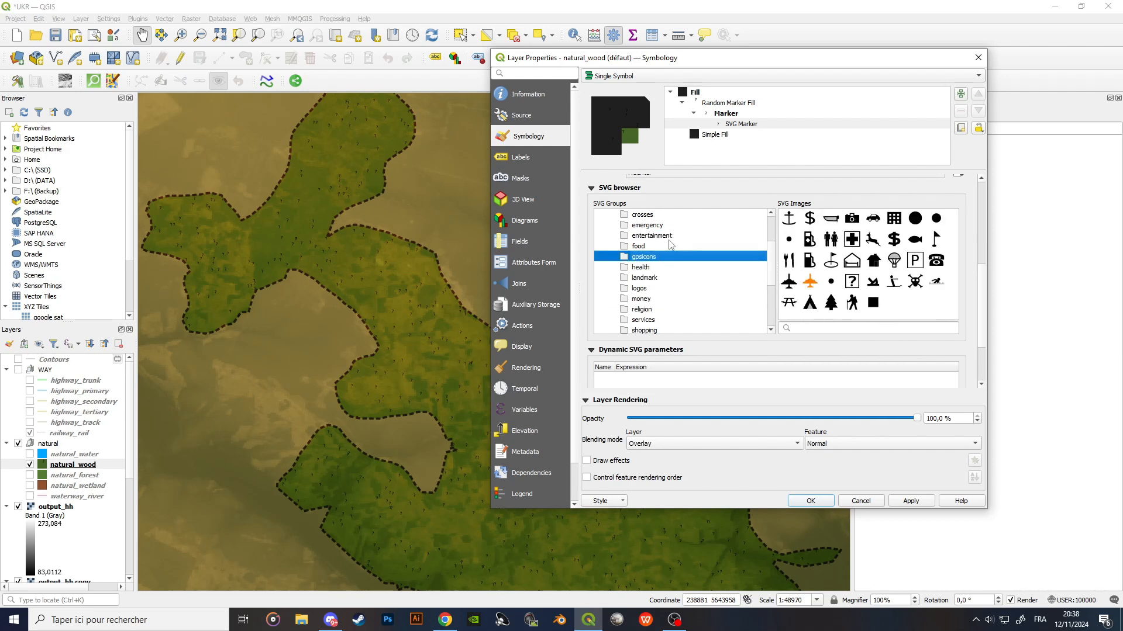
click(809, 219)
click(916, 501)
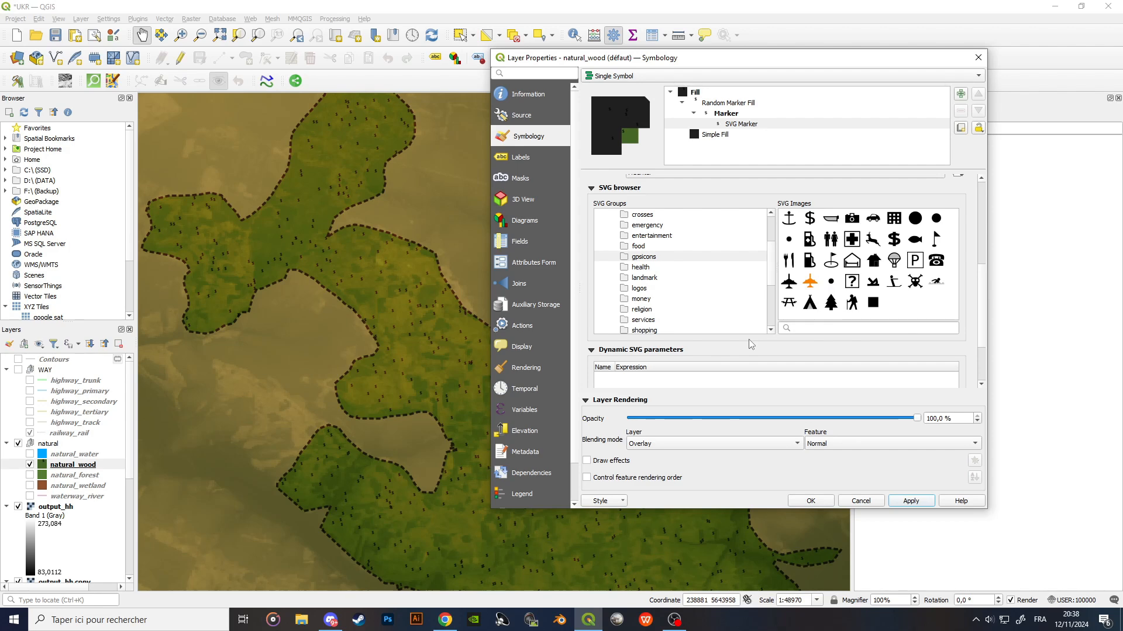
Switch to SVG Repo in Chrome, search for "tree" vectors and open the second page of icons.
key(alt+Tab)
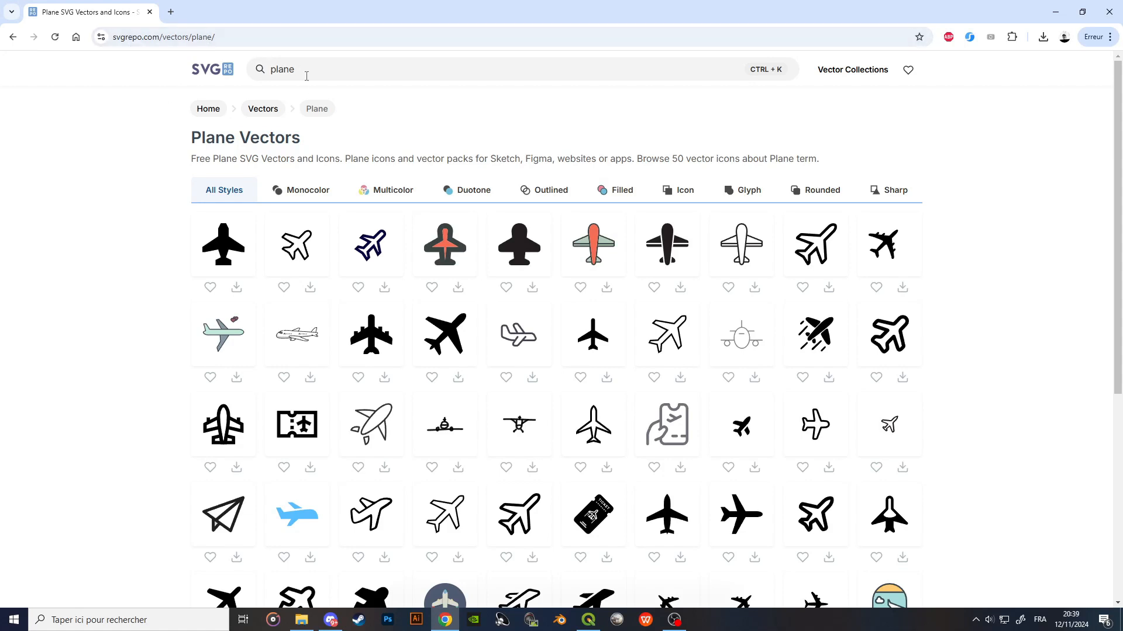
double_click(288, 69)
text(tree)
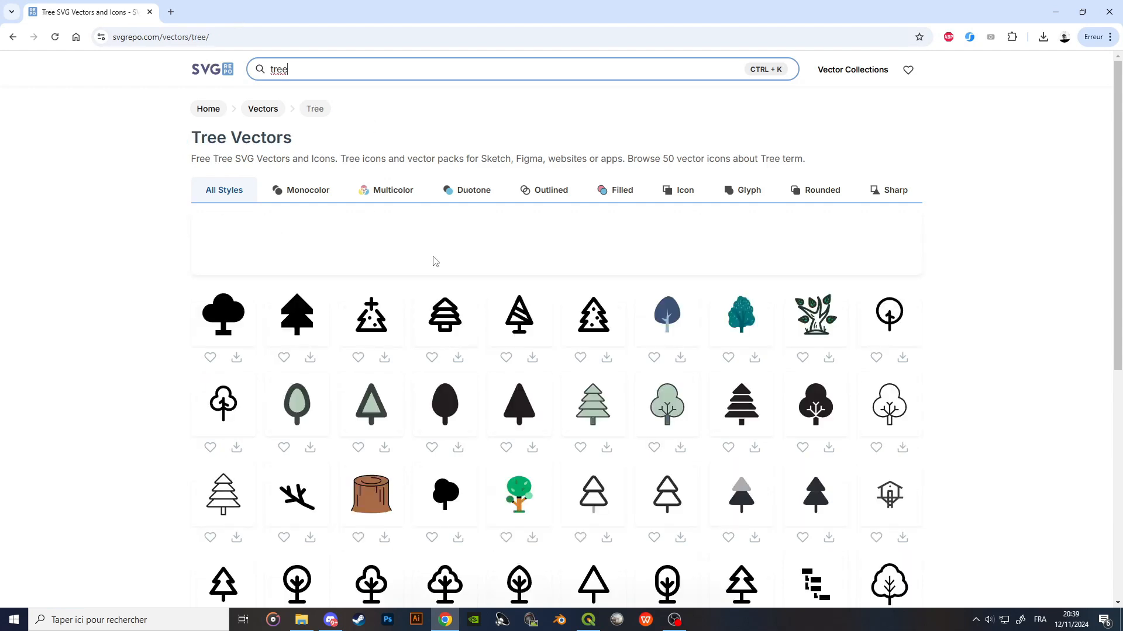
scroll(497, 350, down, 5)
click(622, 467)
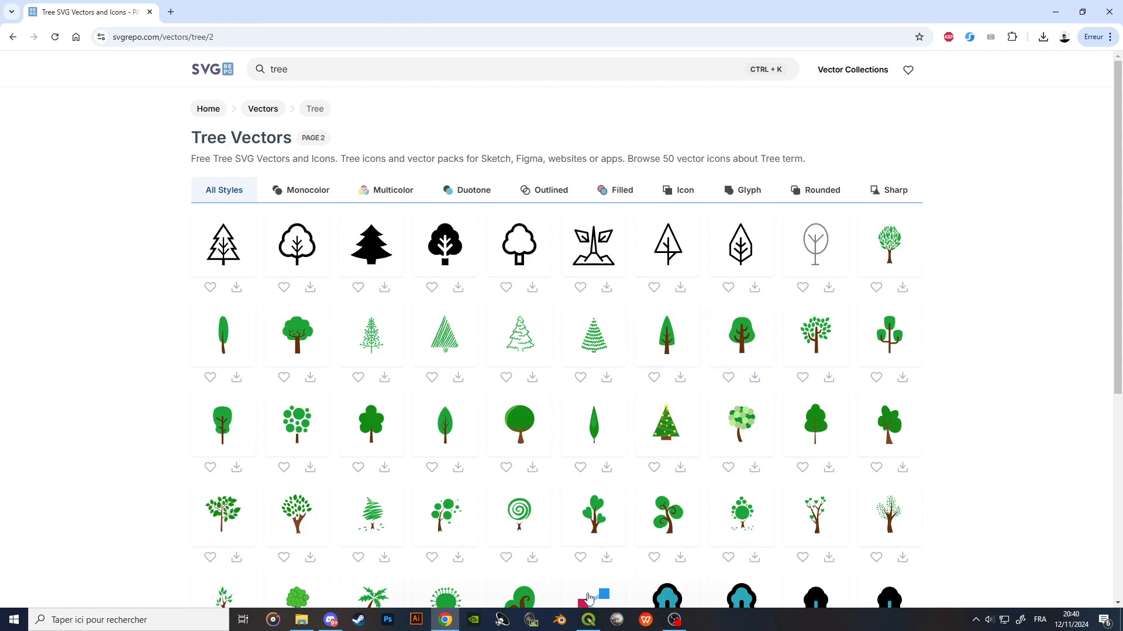
Return to QGIS, load tree-svgrepo-com.svg from the Downloads folder as the SVG marker image and apply it.
click(588, 620)
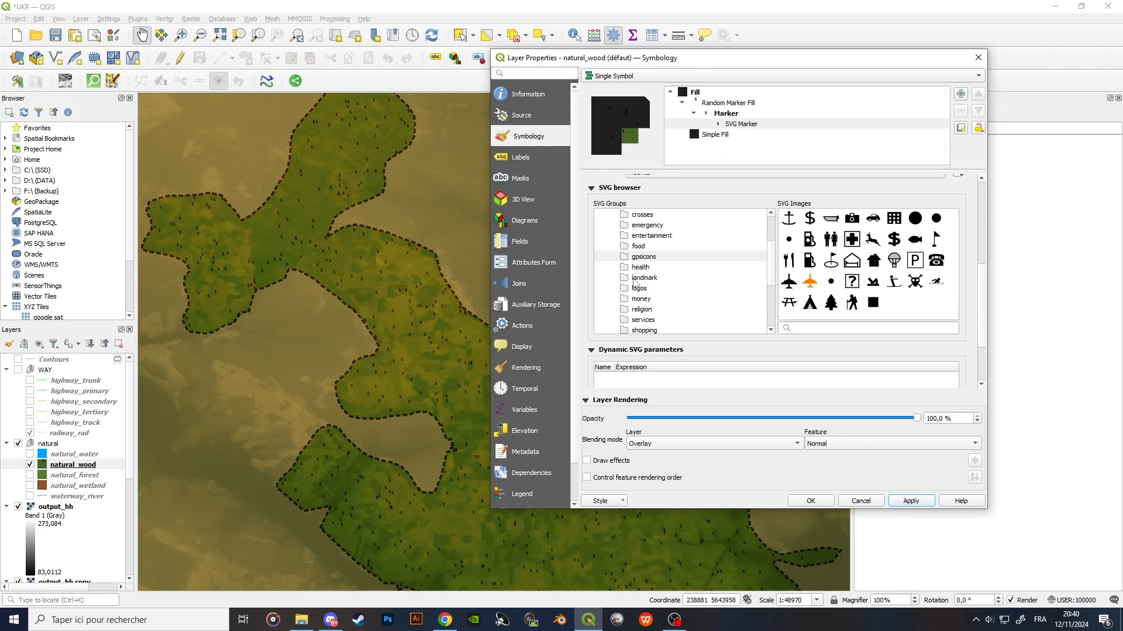
scroll(635, 282, down, 4)
scroll(697, 274, down, 2)
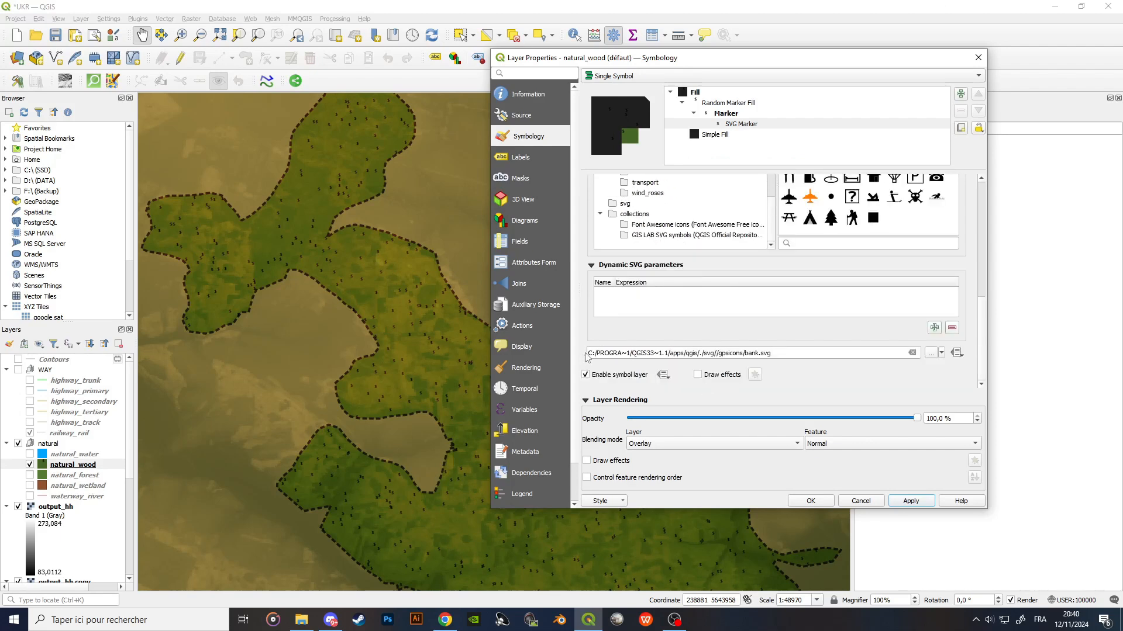
drag(803, 351, 563, 331)
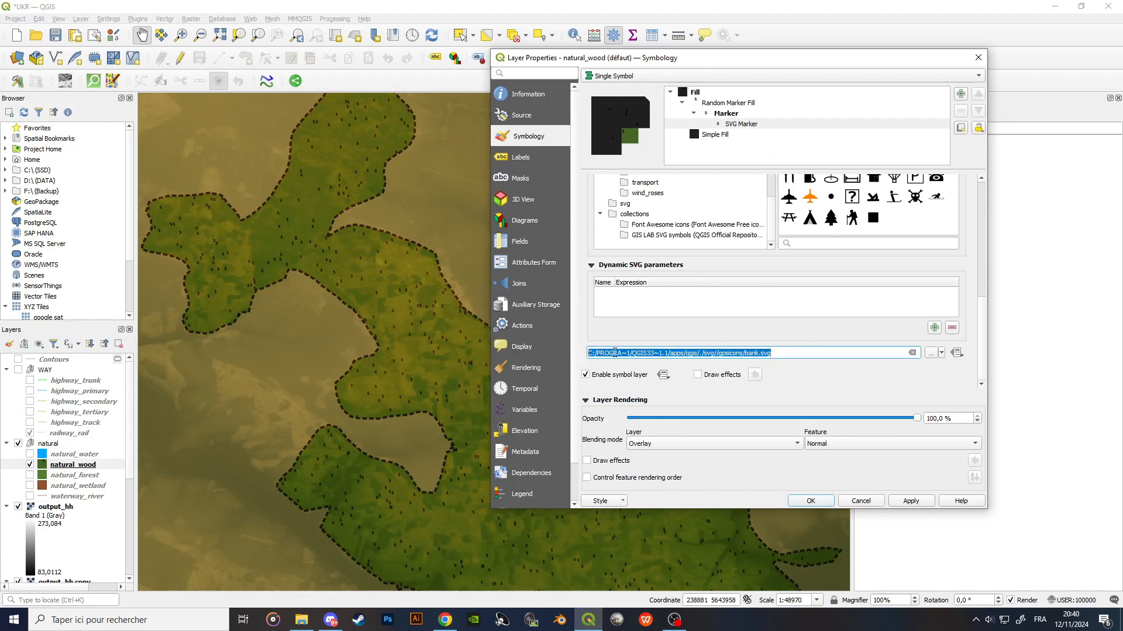
click(929, 353)
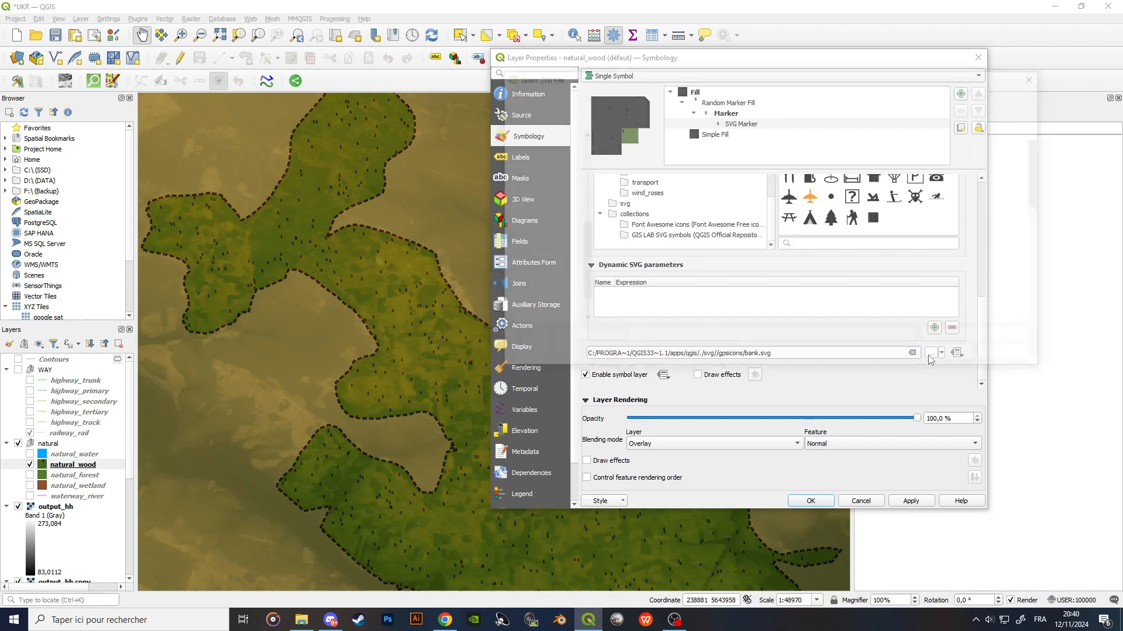
scroll(544, 150, up, 4)
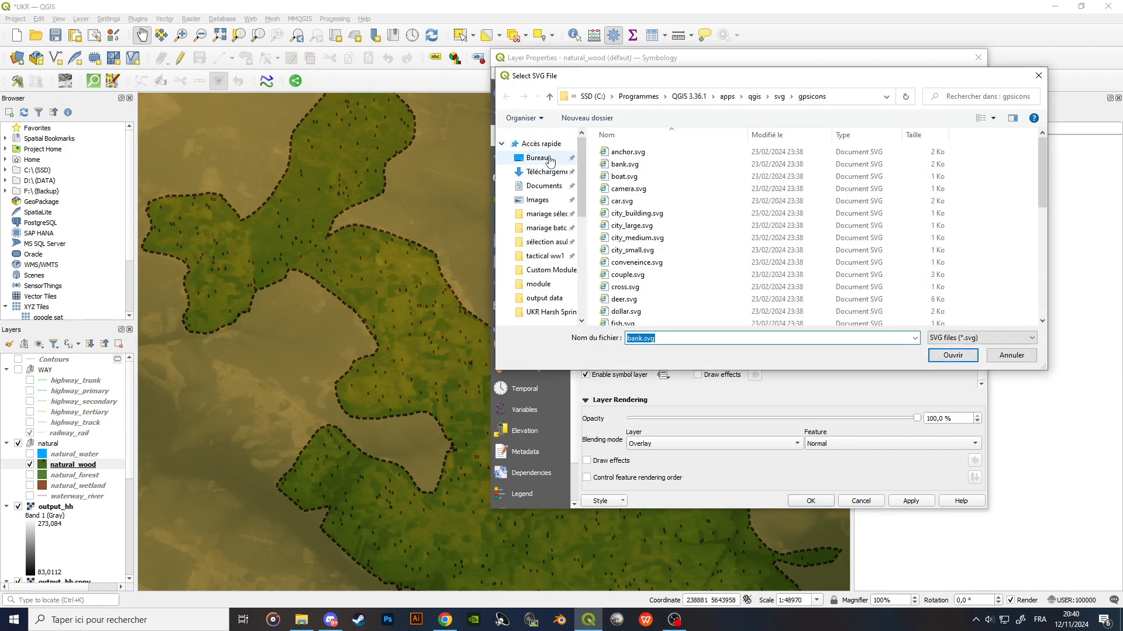
click(558, 175)
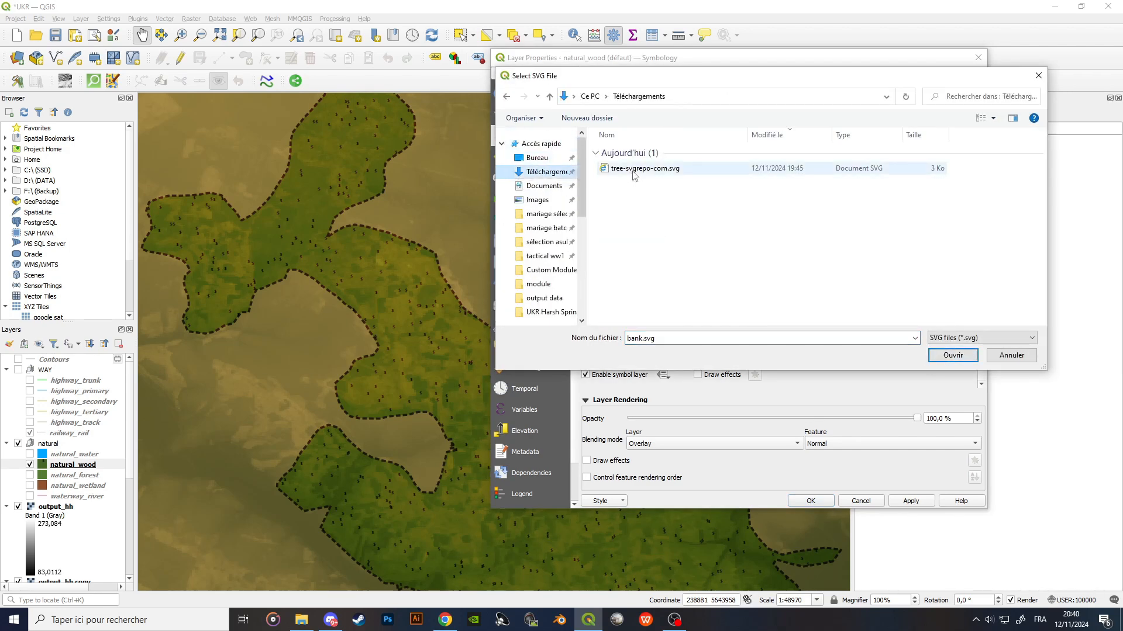
double_click(637, 170)
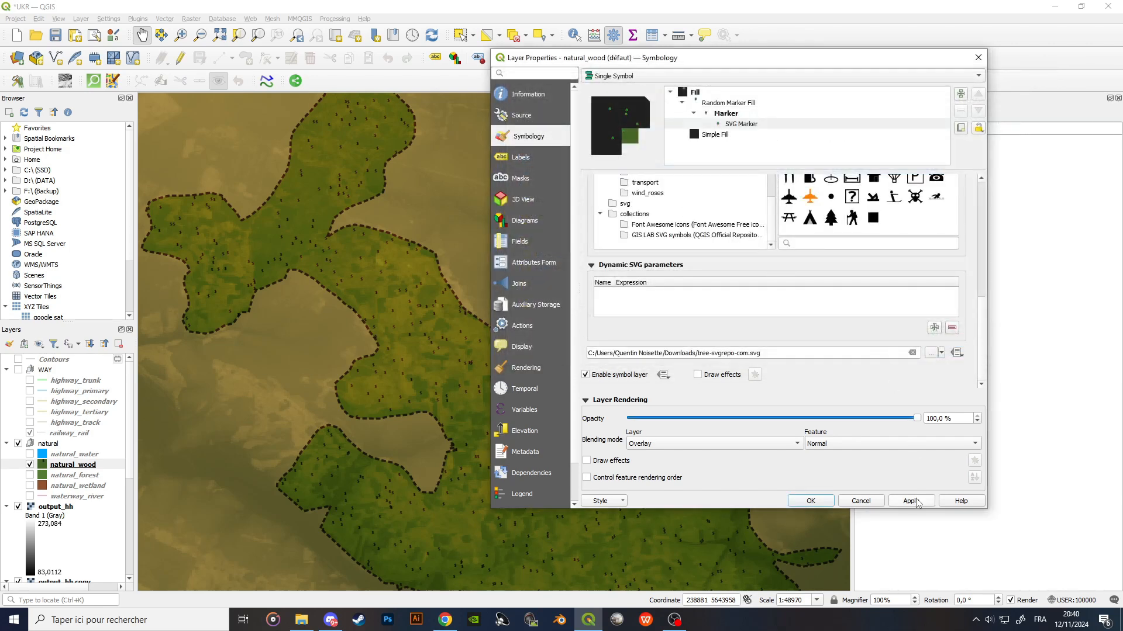
click(911, 501)
Change the SVG marker's size unit to Meters at Scale, set its width to 20 and apply it.
scroll(711, 227, up, 6)
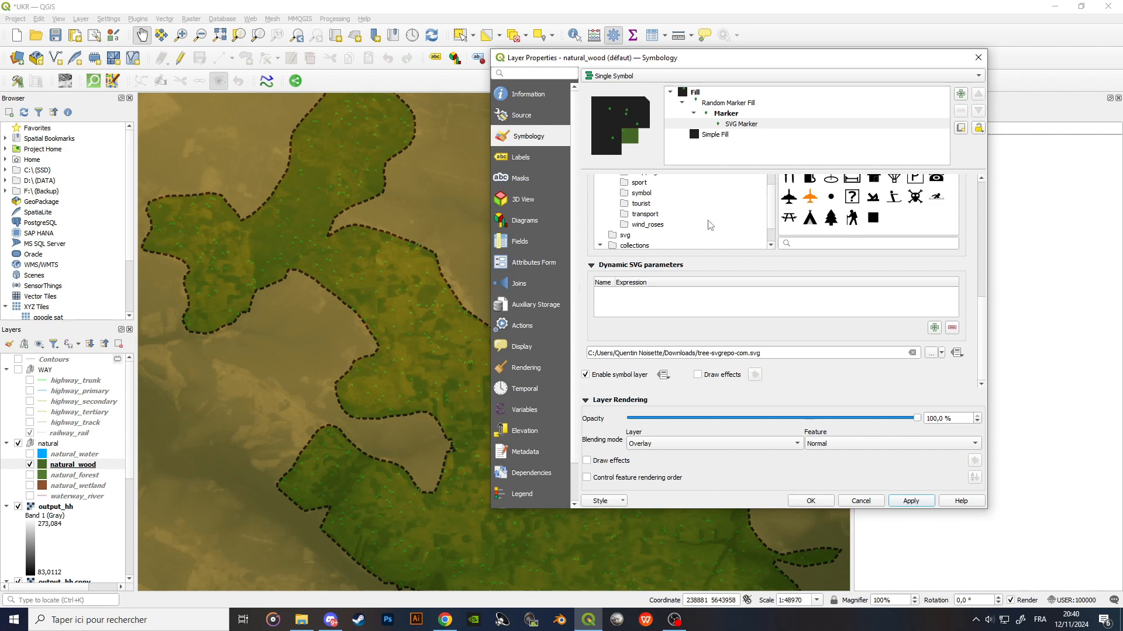
scroll(711, 226, up, 2)
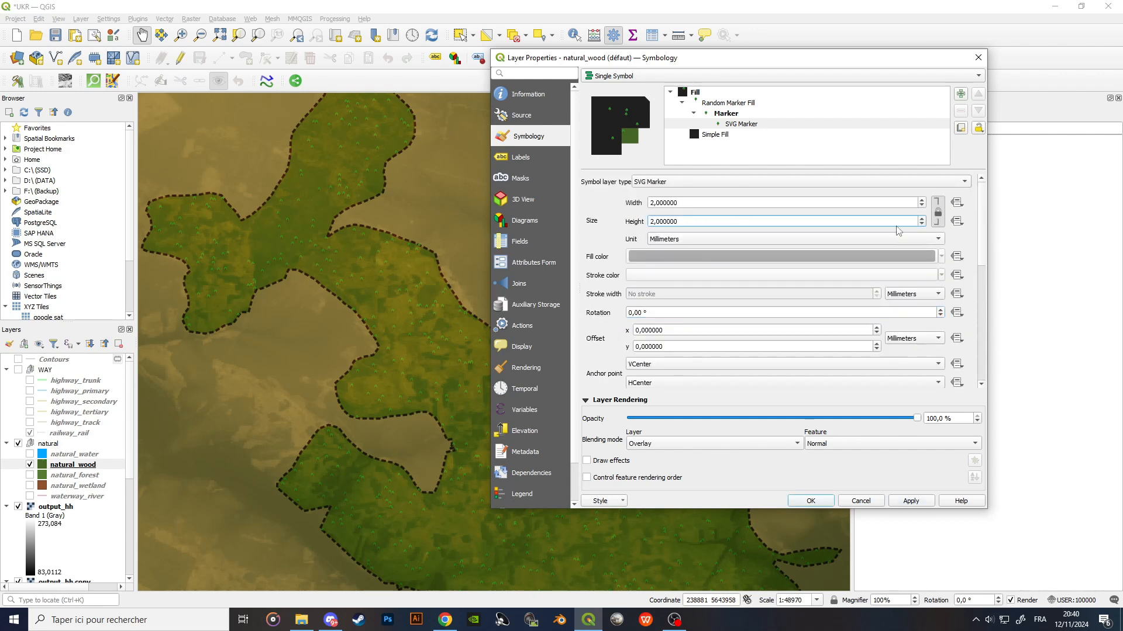
click(681, 239)
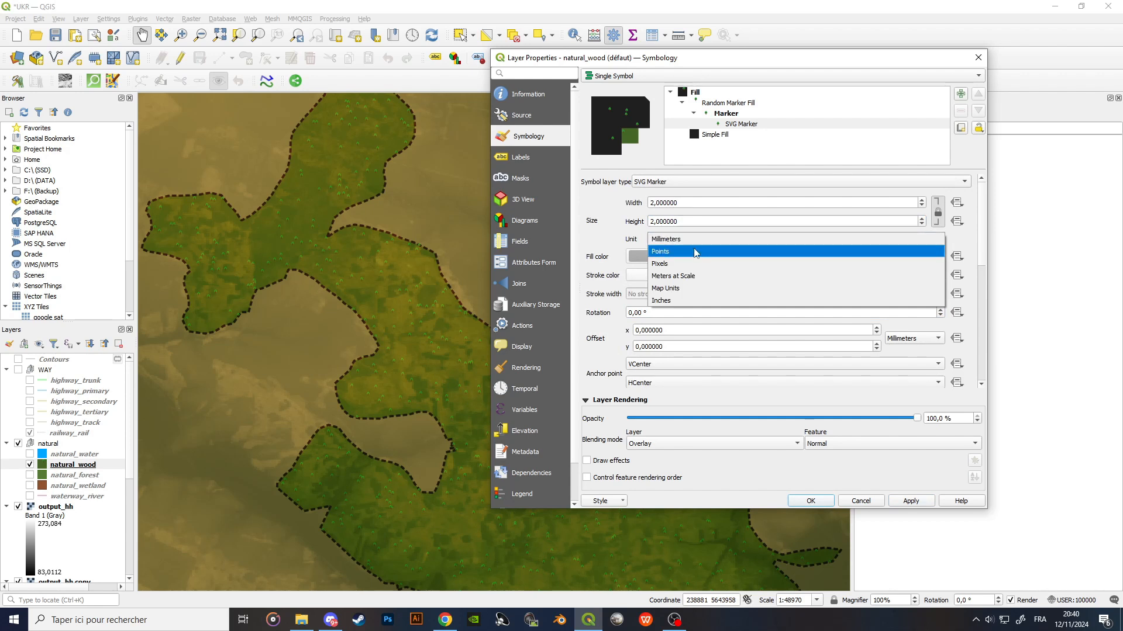
click(702, 276)
double_click(666, 203)
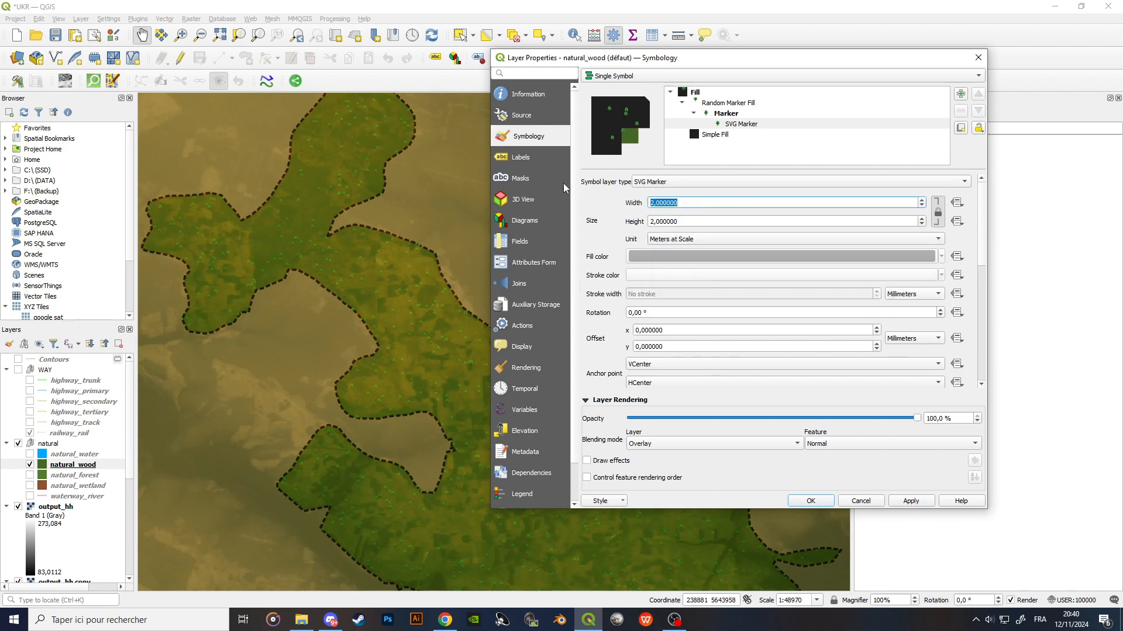
text(20)
click(913, 501)
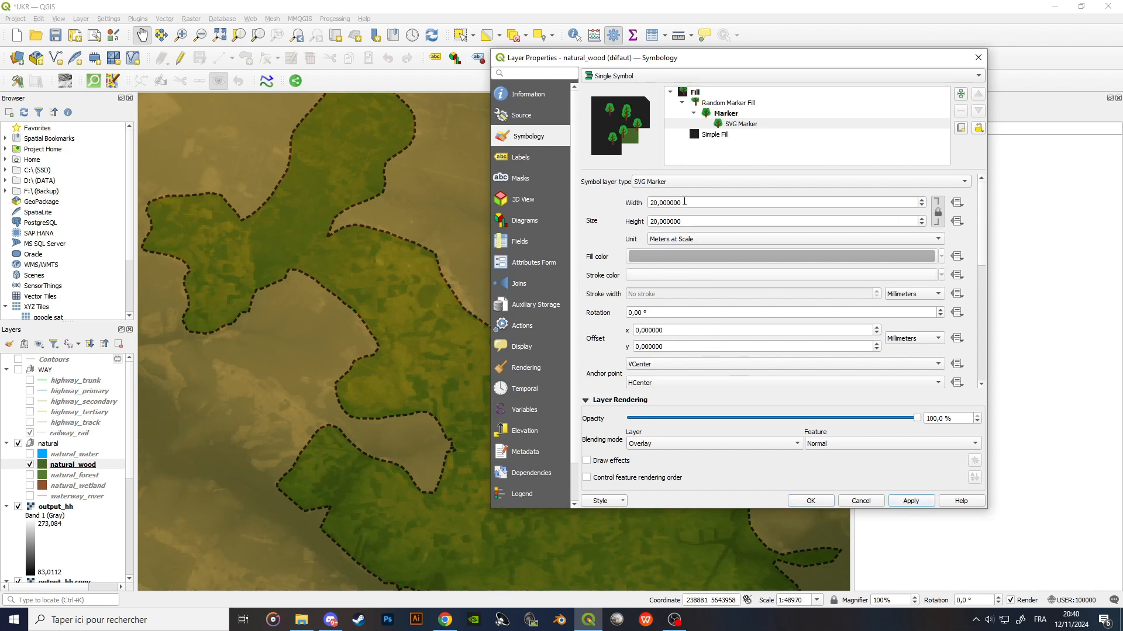
Increase the tree marker's width to 100 meters at scale and apply it.
drag(655, 202, 645, 201)
text(1)
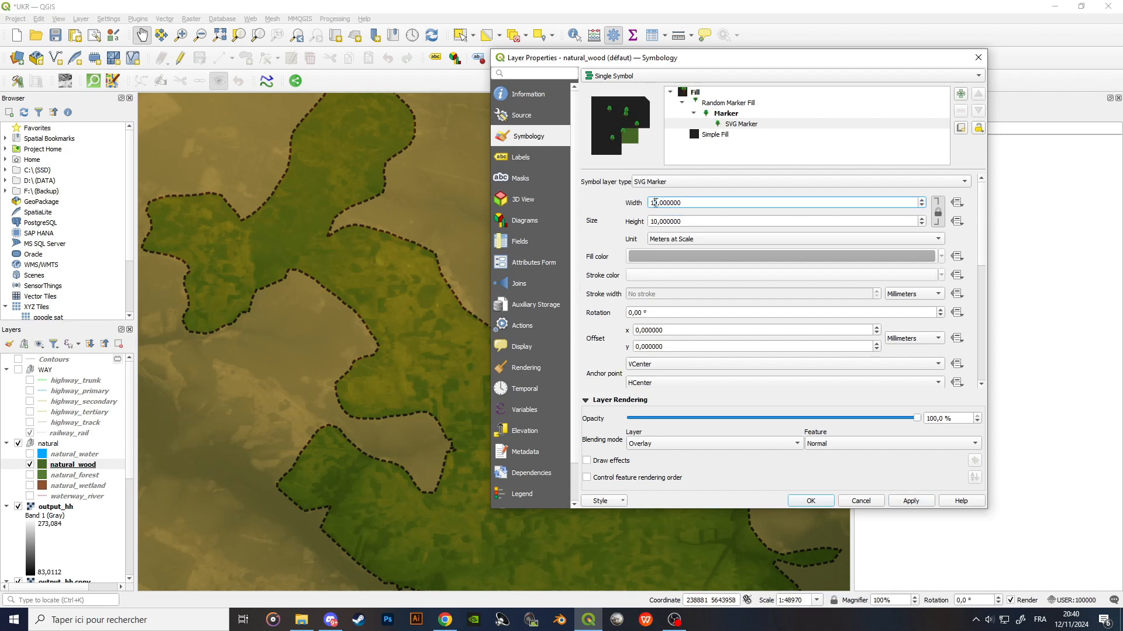
text(0)
click(916, 501)
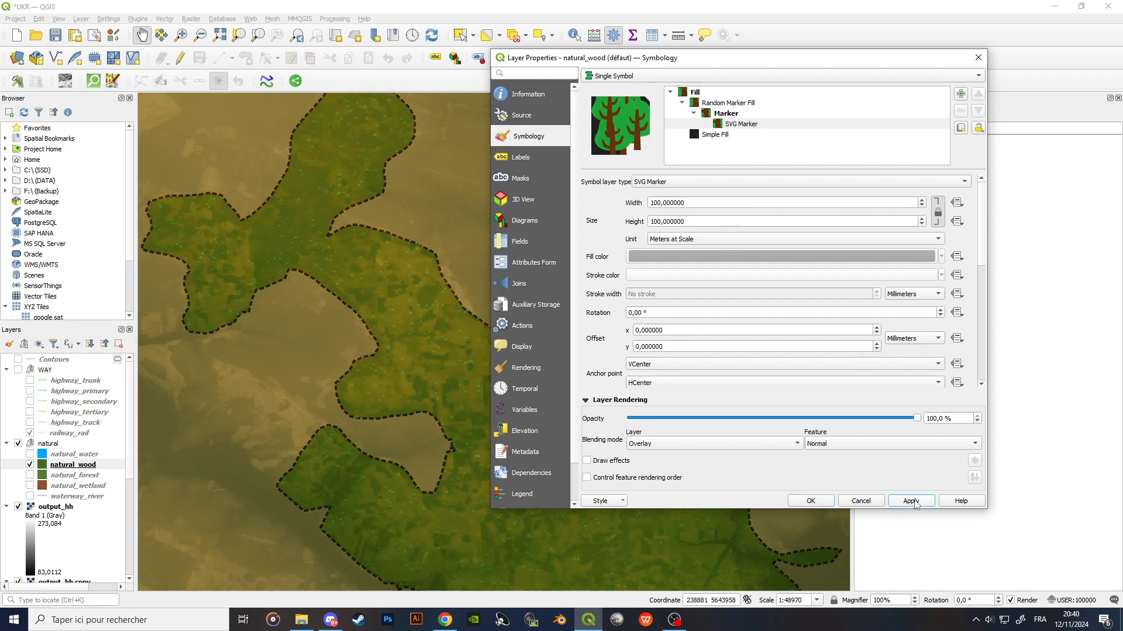
Set the tree marker's width to 400 meters at scale, apply it and inspect the trees on the map.
drag(654, 201, 633, 202)
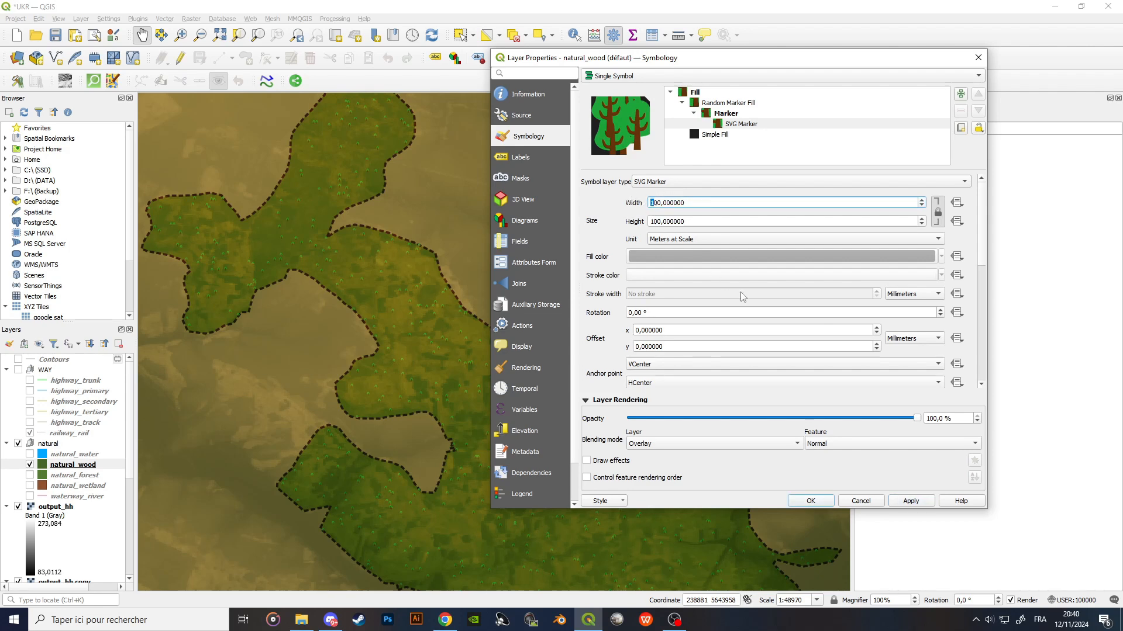
text(4)
click(911, 502)
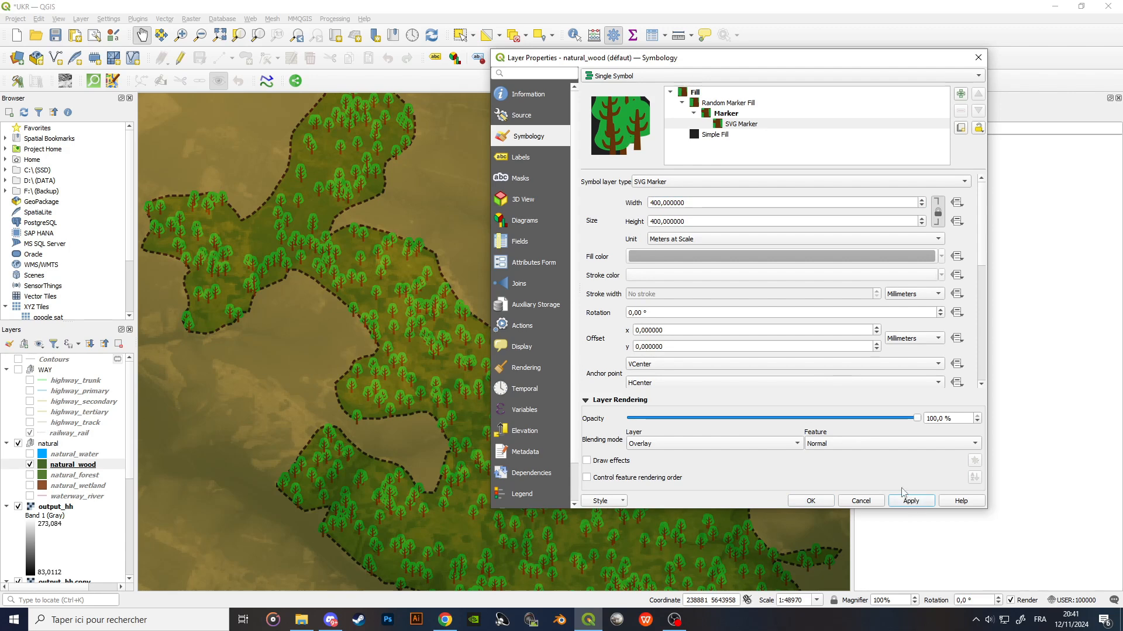
drag(772, 62, 995, 63)
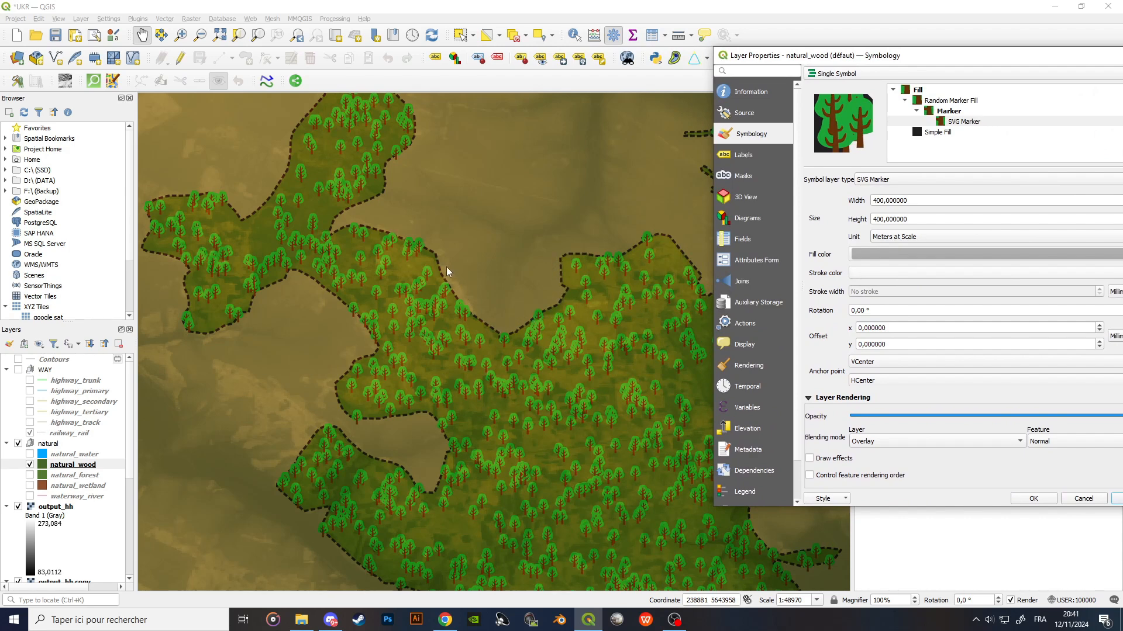
drag(857, 38, 663, 38)
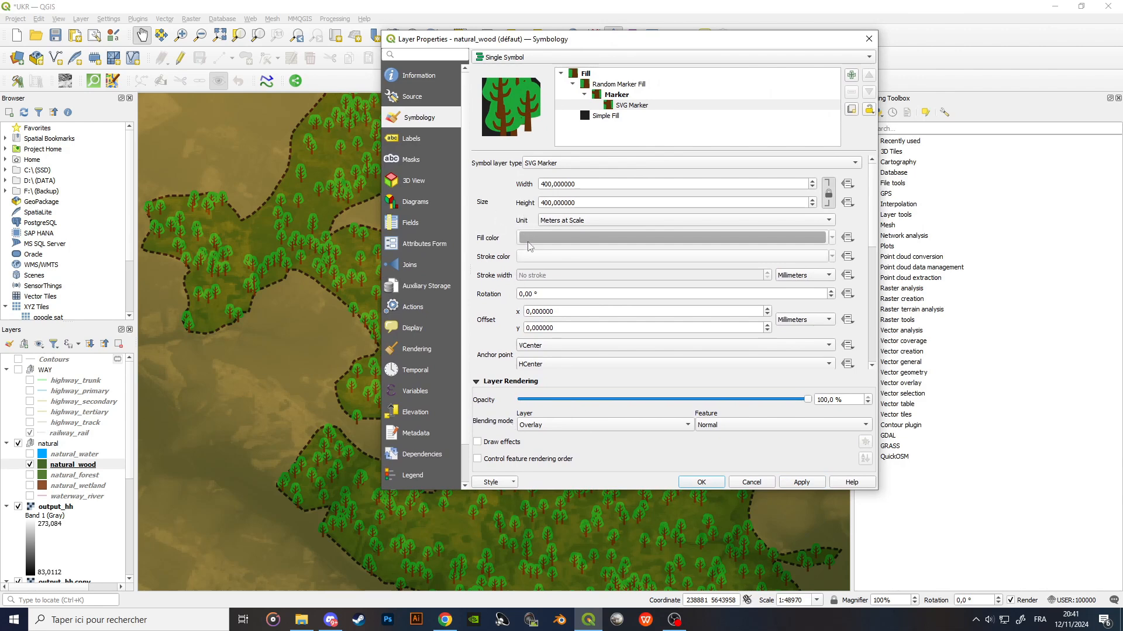
Examine the settings of the Marker symbol and its SVG Marker layer.
scroll(517, 289, down, 3)
scroll(517, 289, up, 3)
click(616, 94)
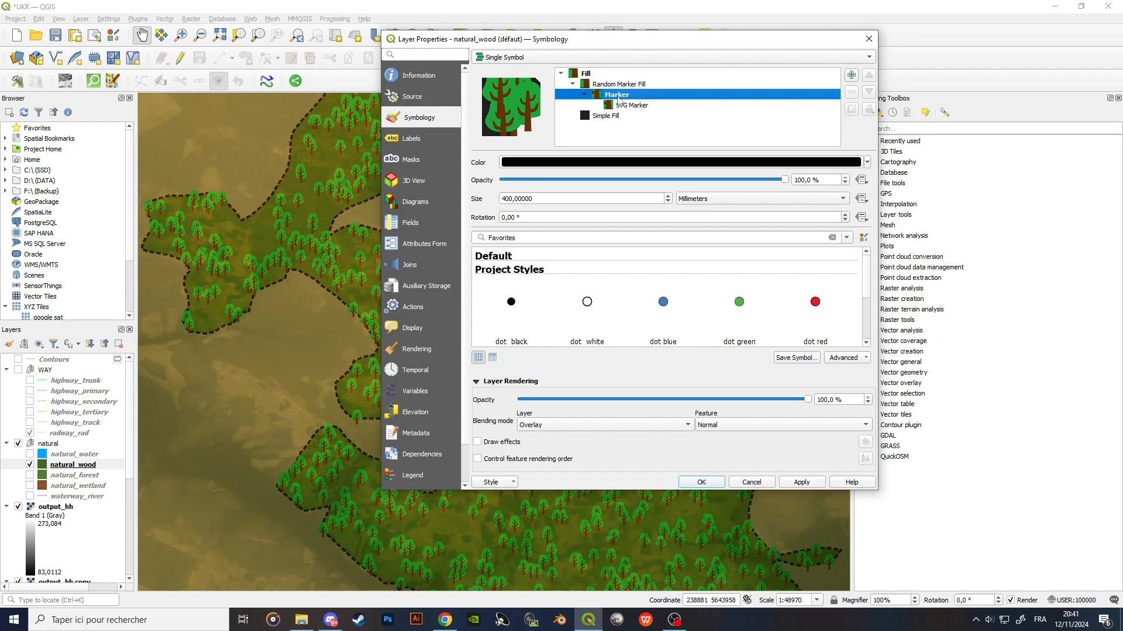
click(621, 105)
click(618, 95)
click(626, 106)
click(617, 96)
Set the natural_wood layer's blending mode to Soft Light.
click(561, 425)
click(566, 439)
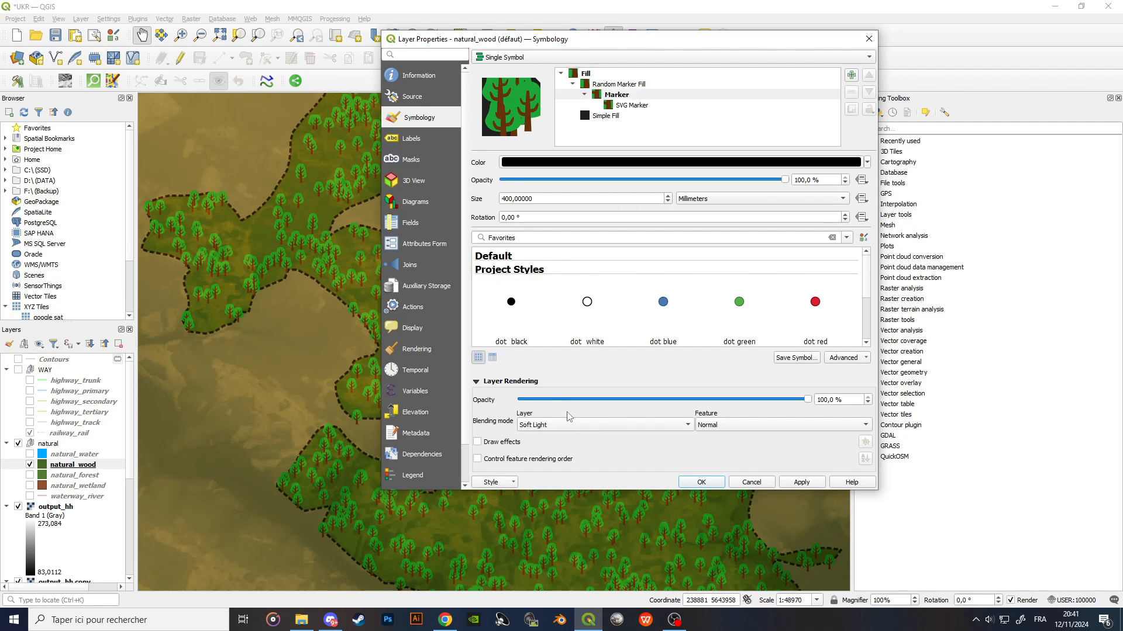
scroll(544, 198, up, 1)
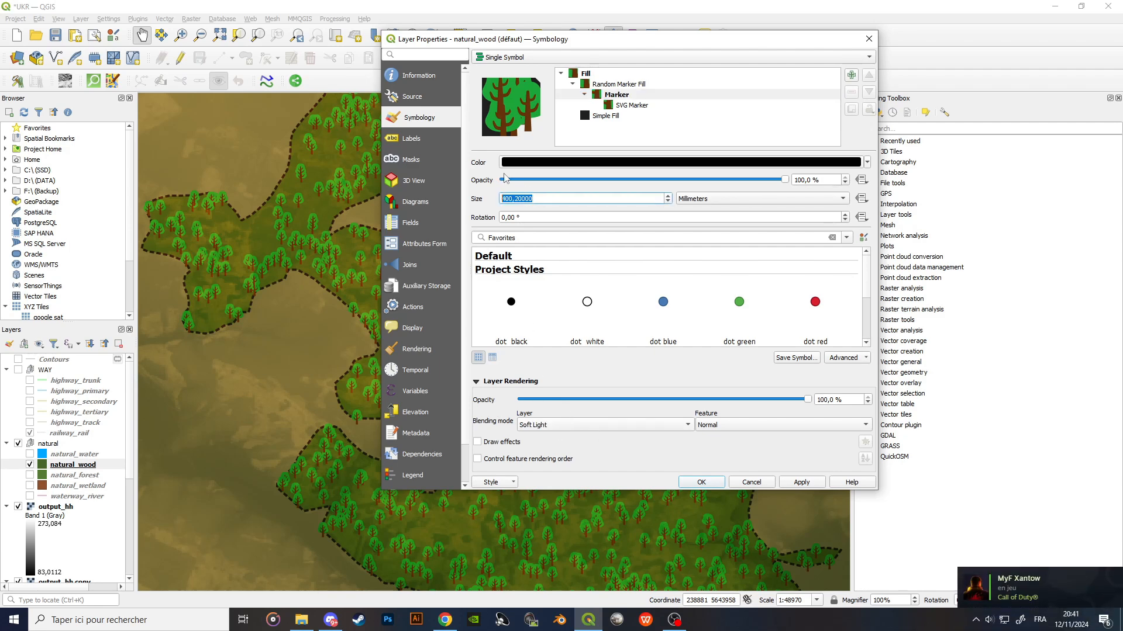
Clip the Random Marker Fill's markers to the polygon boundary, apply the change and check the map.
click(618, 85)
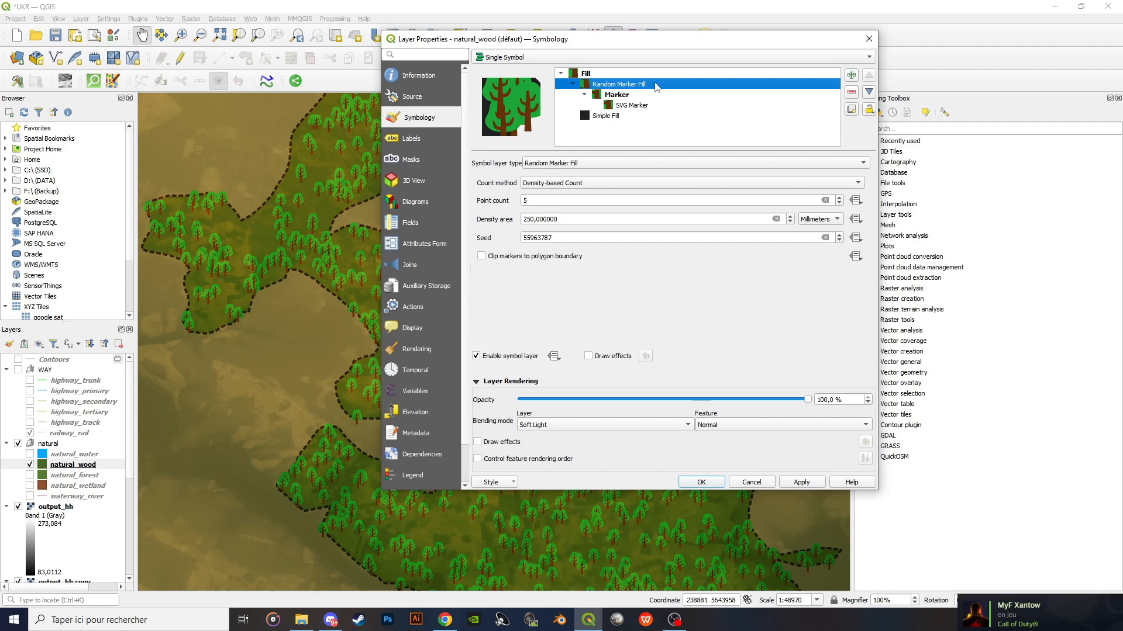
click(482, 257)
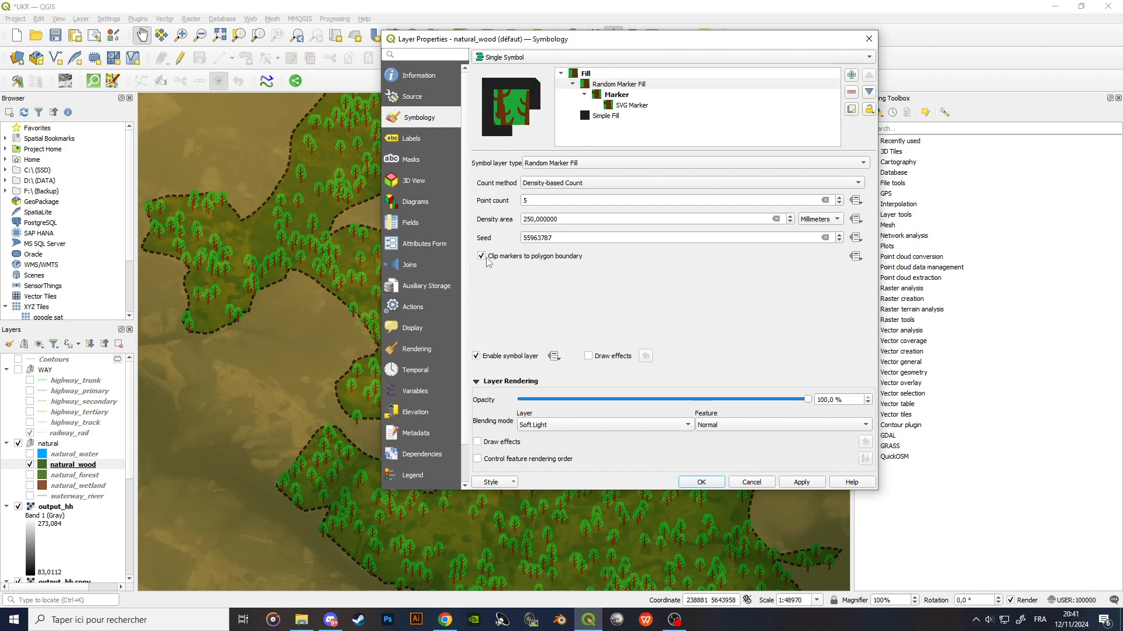
click(802, 483)
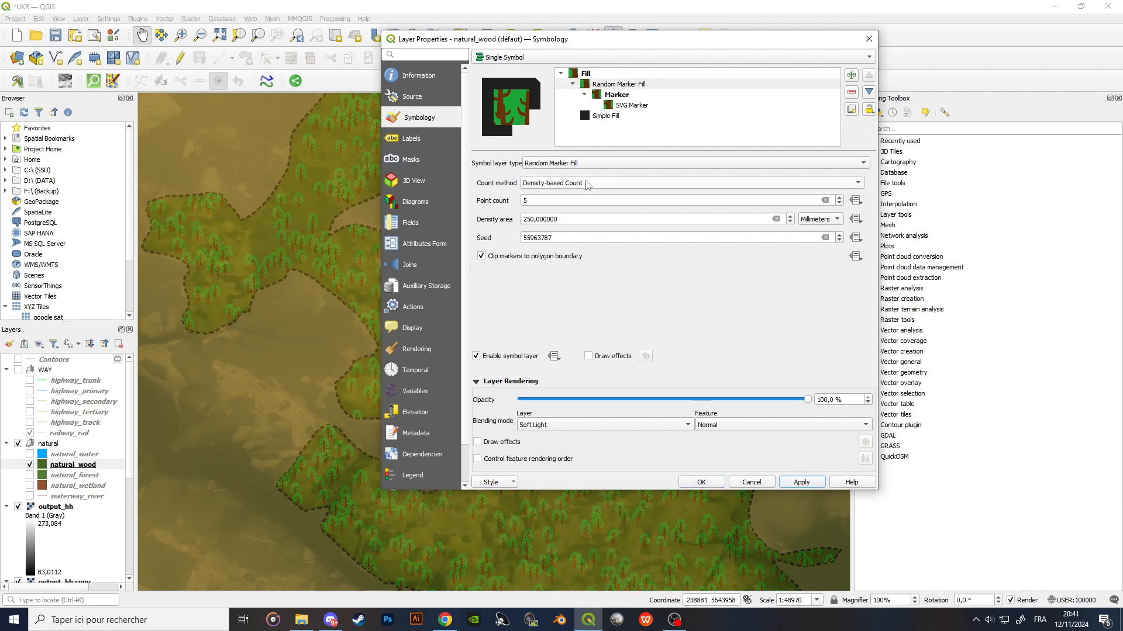
drag(700, 41, 639, 34)
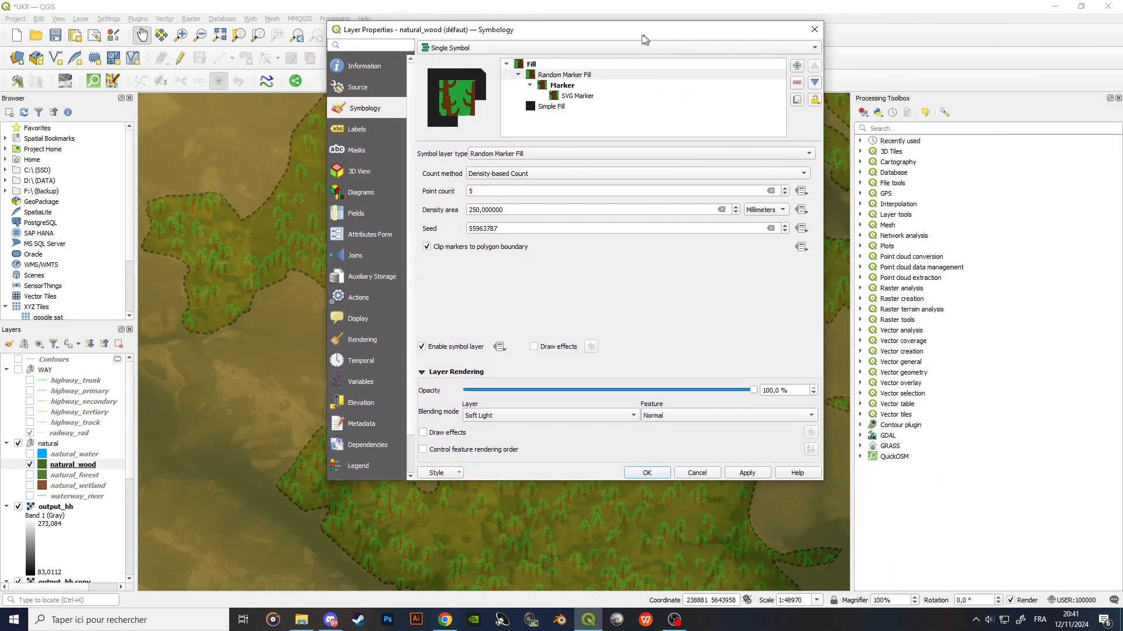
Accept the natural_wood symbology settings and inspect the clipped tree markers on the map at different scales.
click(654, 472)
scroll(615, 349, down, 1)
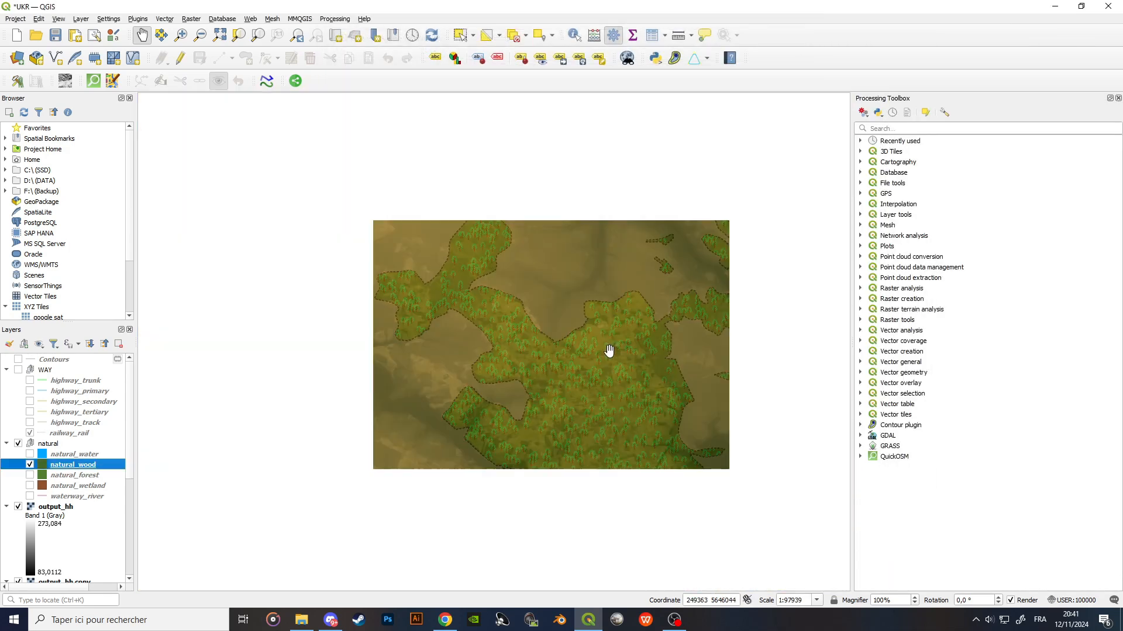
scroll(615, 352, up, 1)
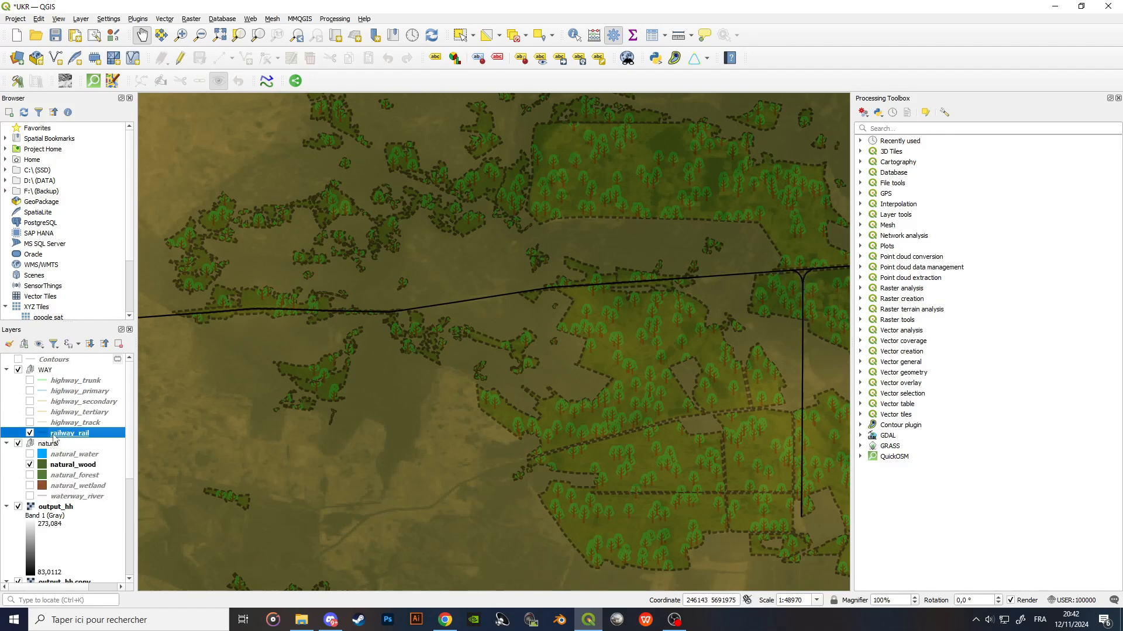
Set the railway_rail layer's line color to dark red #6a1616 and apply it to the map.
double_click(88, 432)
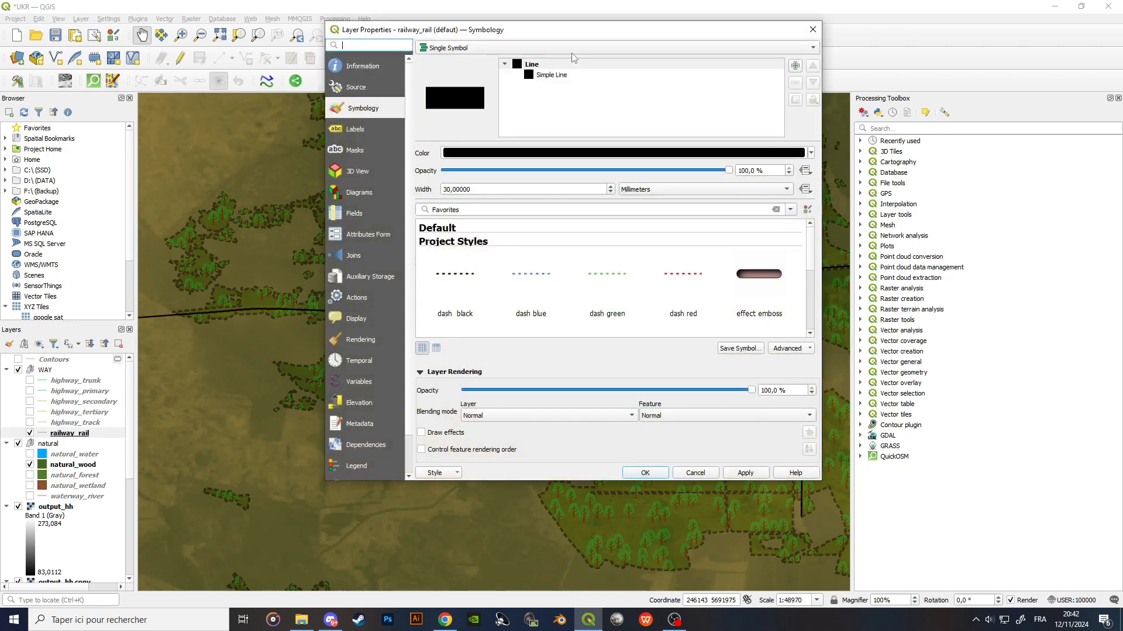
drag(659, 61, 910, 78)
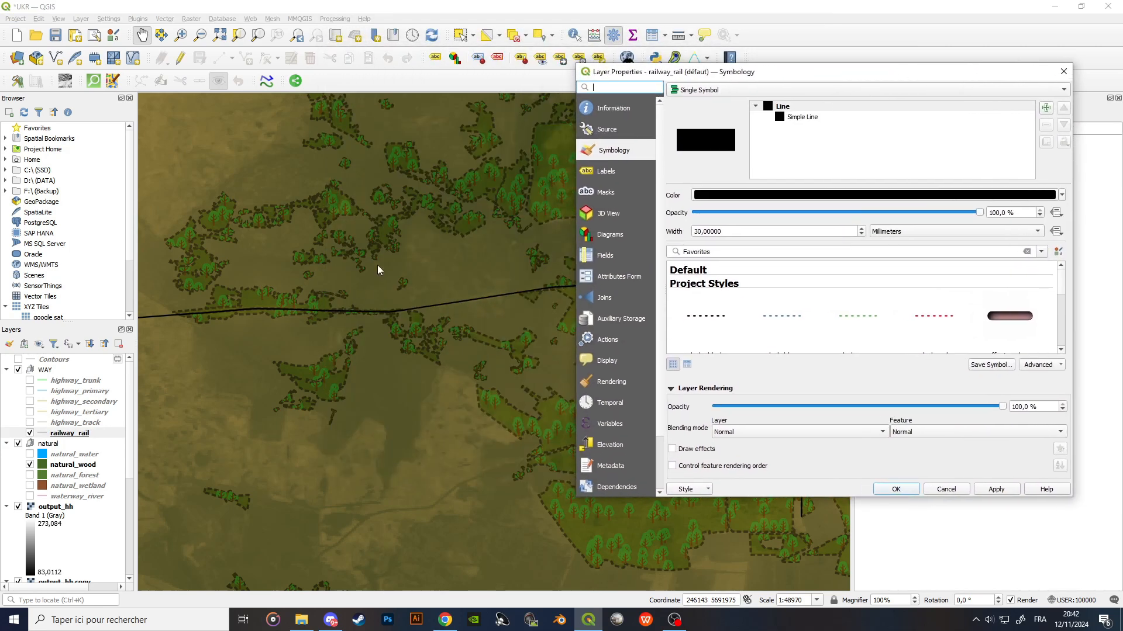
drag(769, 76, 641, 78)
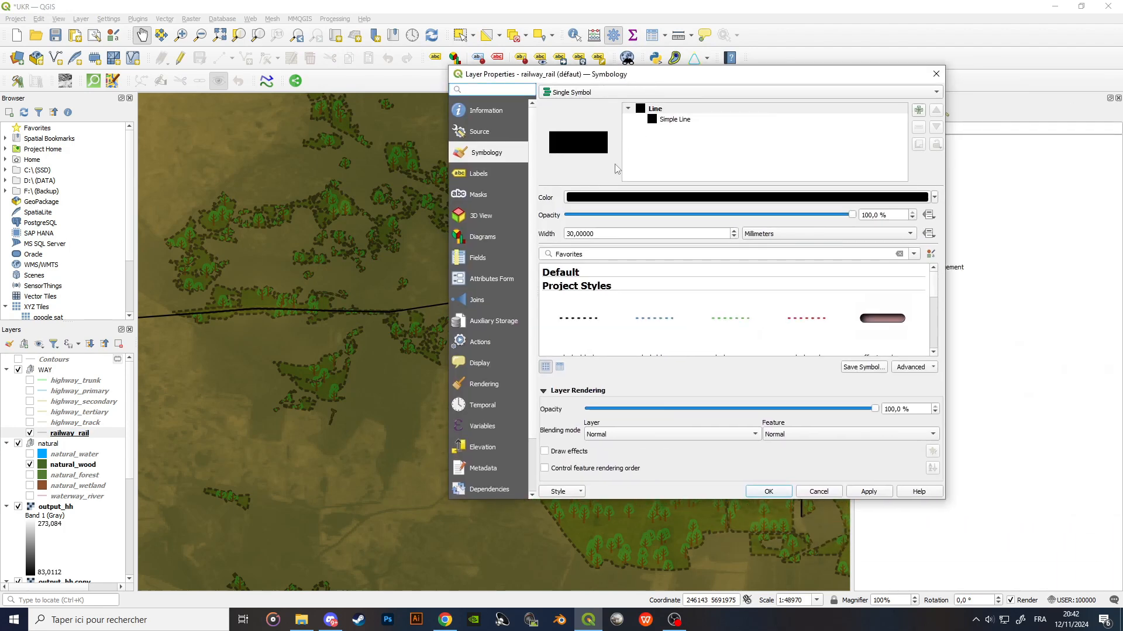
click(609, 198)
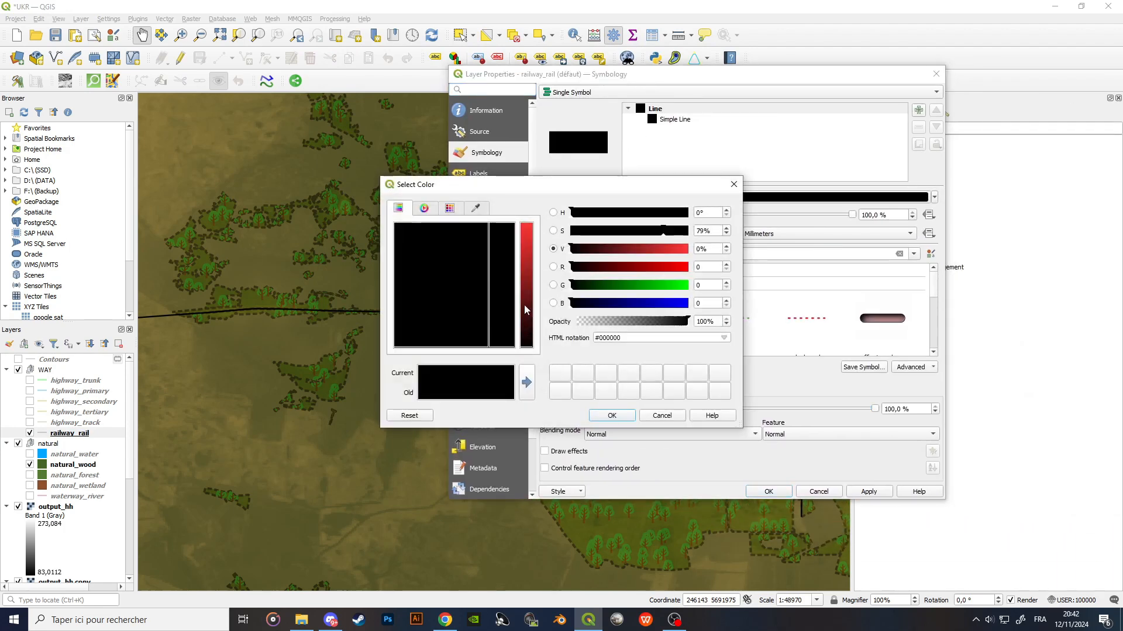
drag(524, 310, 526, 295)
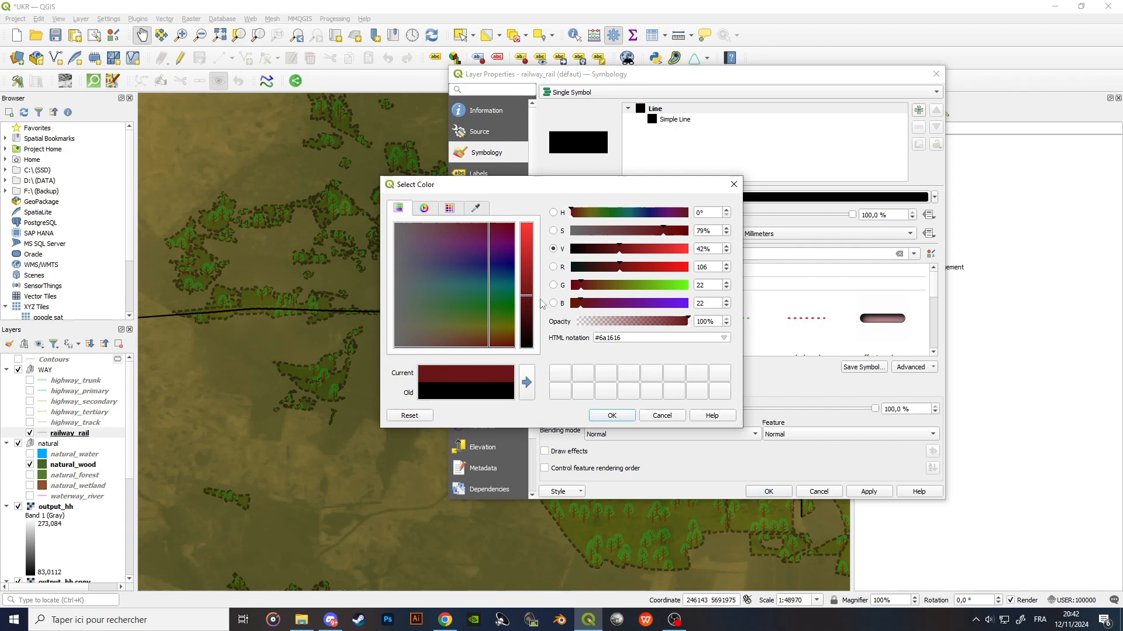
click(622, 416)
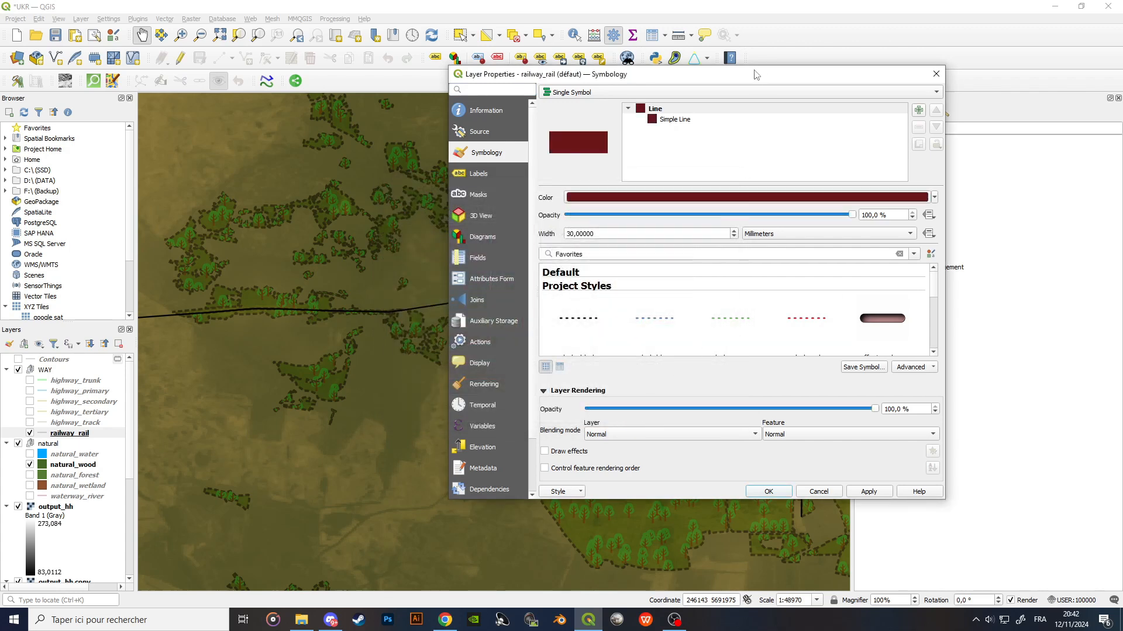
mouse_move(754, 74)
mouse_down()
mouse_move(754, 94)
mouse_move(872, 154)
mouse_move(1060, 200)
mouse_move(665, 376)
mouse_move(696, 99)
mouse_move(753, 85)
mouse_up()
click(869, 491)
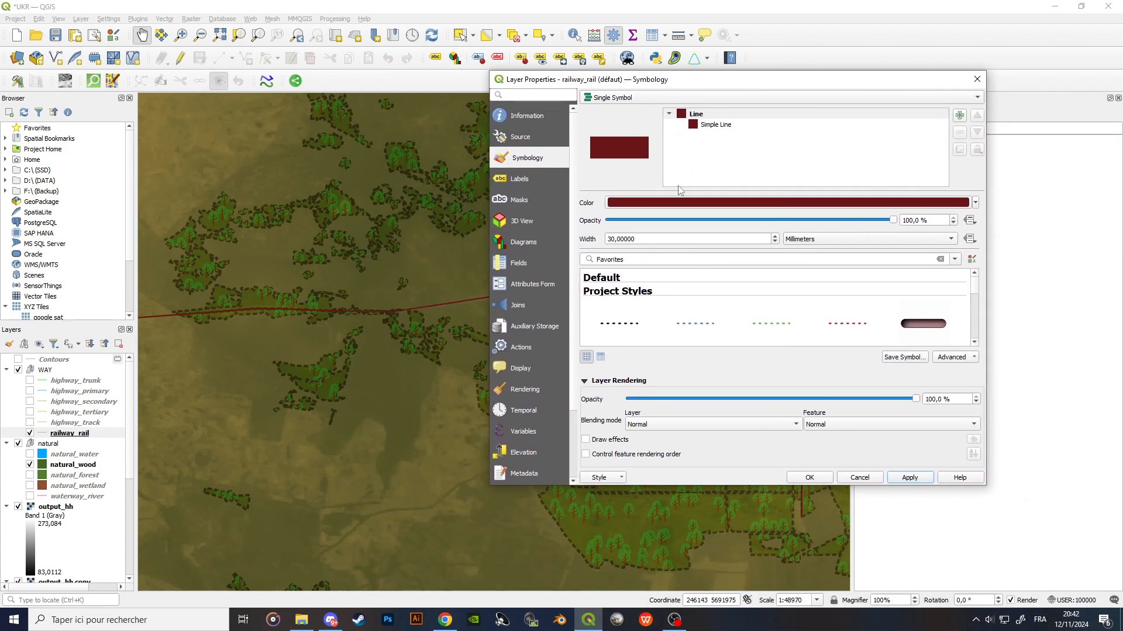
Set the railway_rail line's width to 40 and apply the change.
double_click(611, 240)
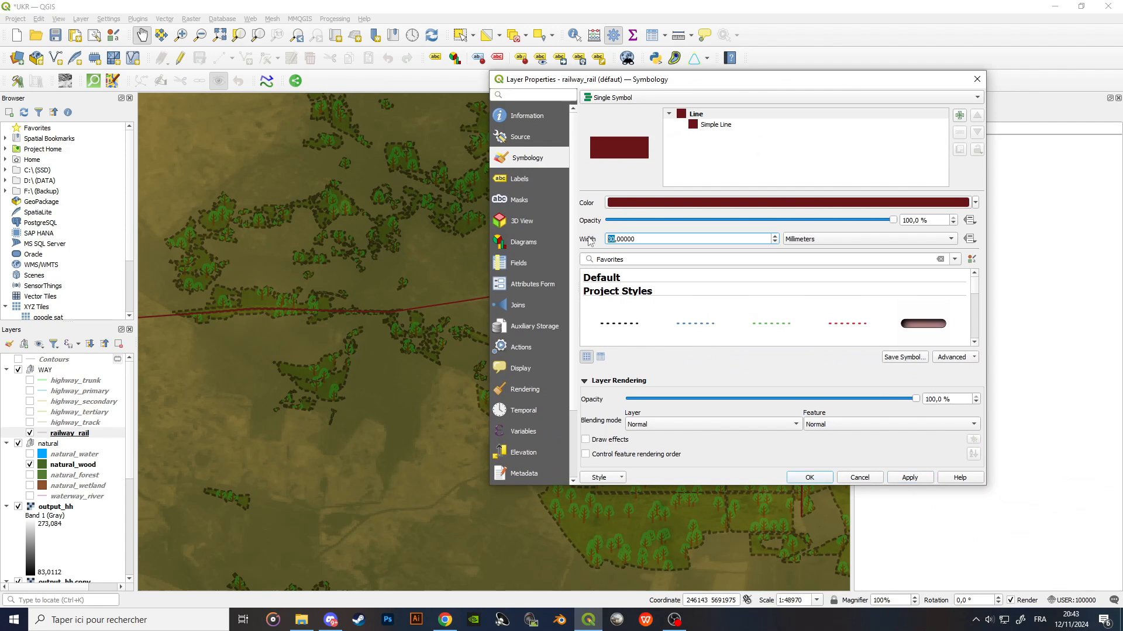
text(40)
click(910, 477)
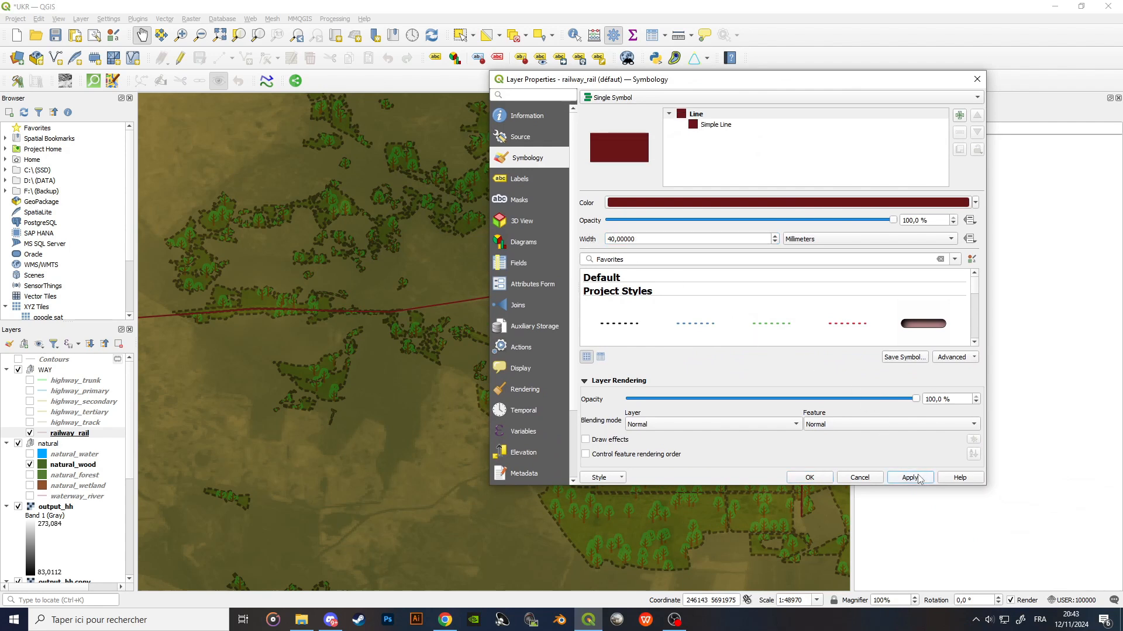
drag(757, 73, 988, 163)
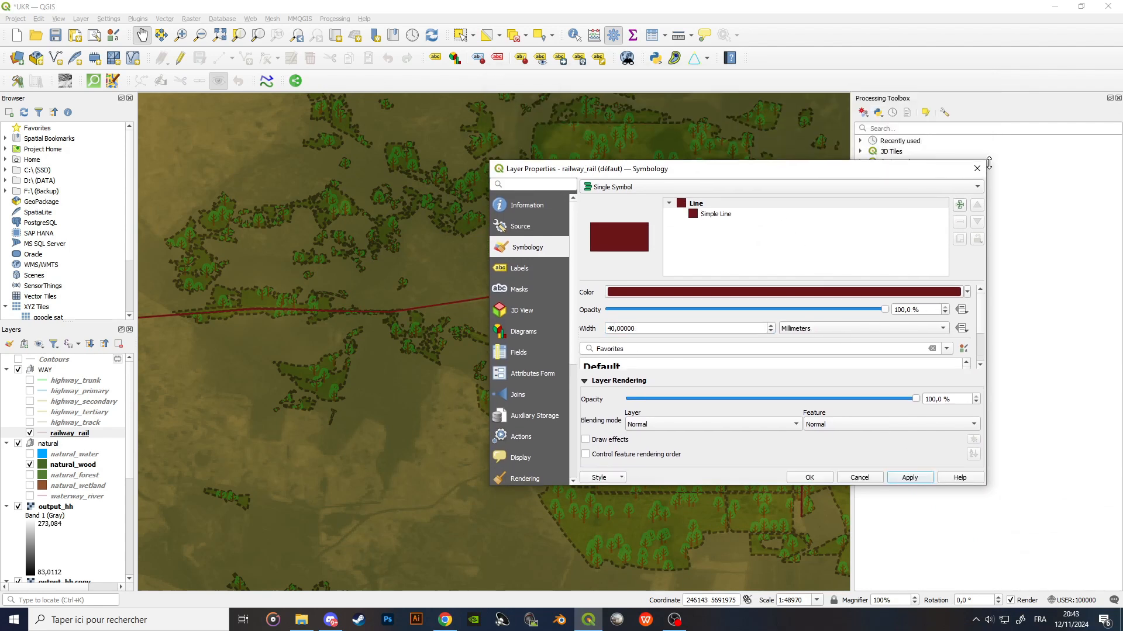
Add a black Simple Line above the red railway line with a stroke width of 10 meters at scale and apply it.
mouse_move(854, 170)
mouse_down()
mouse_move(780, 188)
mouse_move(749, 120)
mouse_move(942, 124)
mouse_move(787, 103)
mouse_up()
click(853, 156)
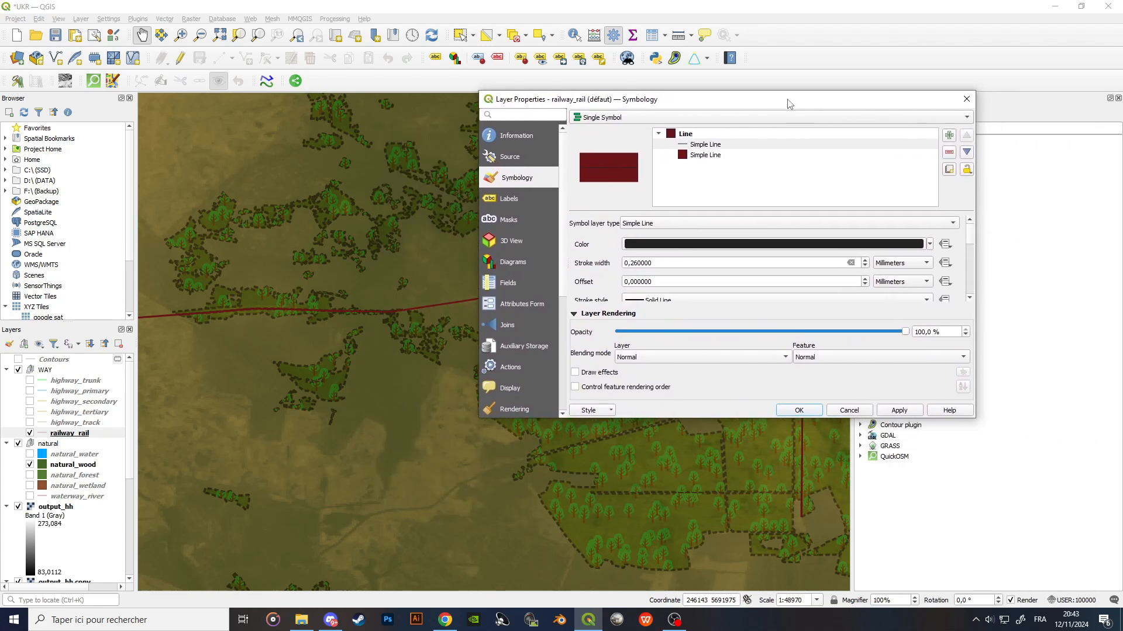
click(899, 263)
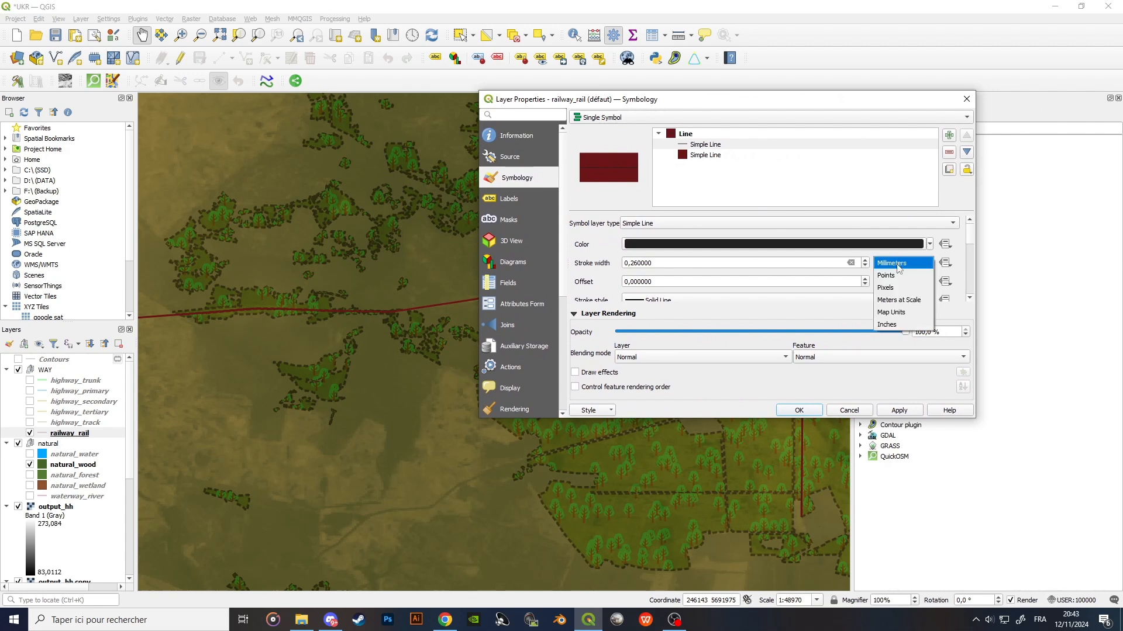
click(904, 300)
triple_click(649, 263)
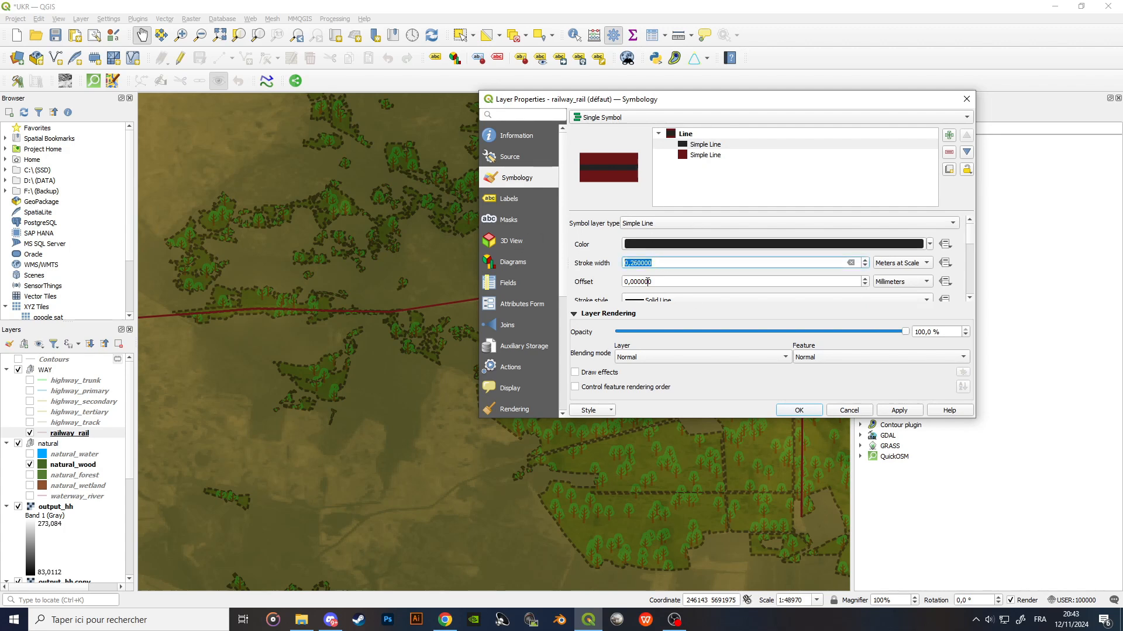
text(10)
click(904, 411)
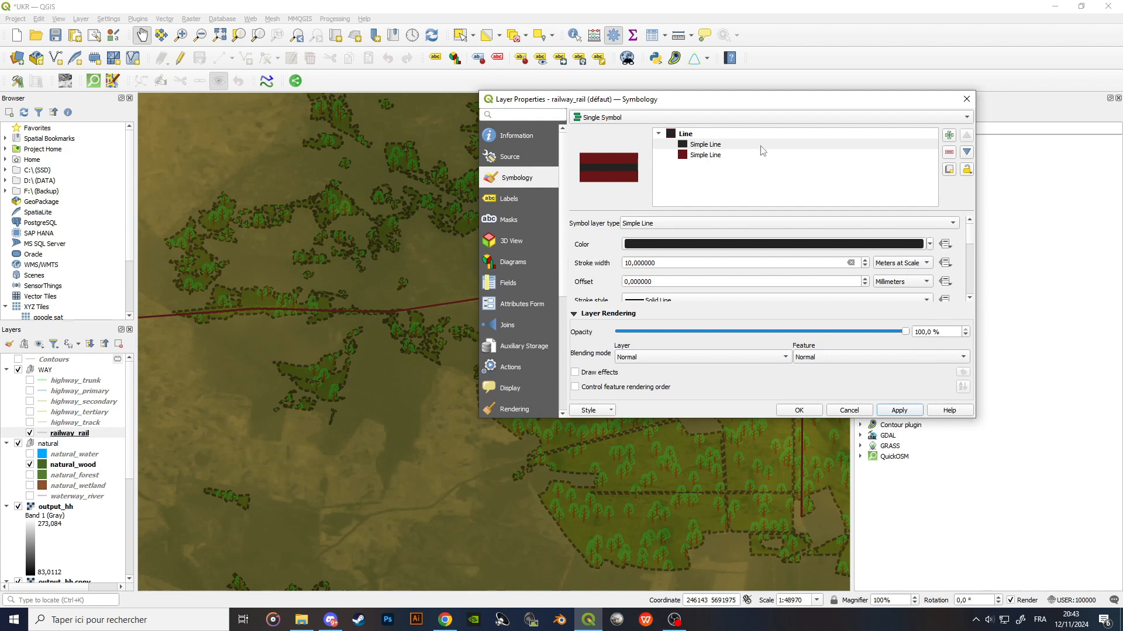
click(967, 153)
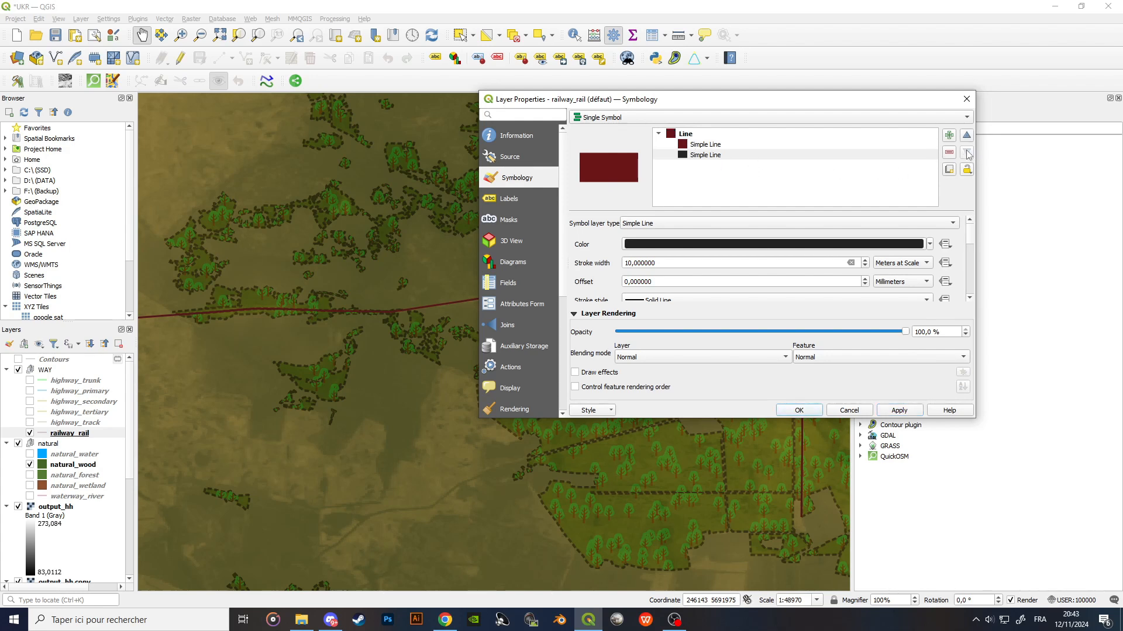
click(967, 135)
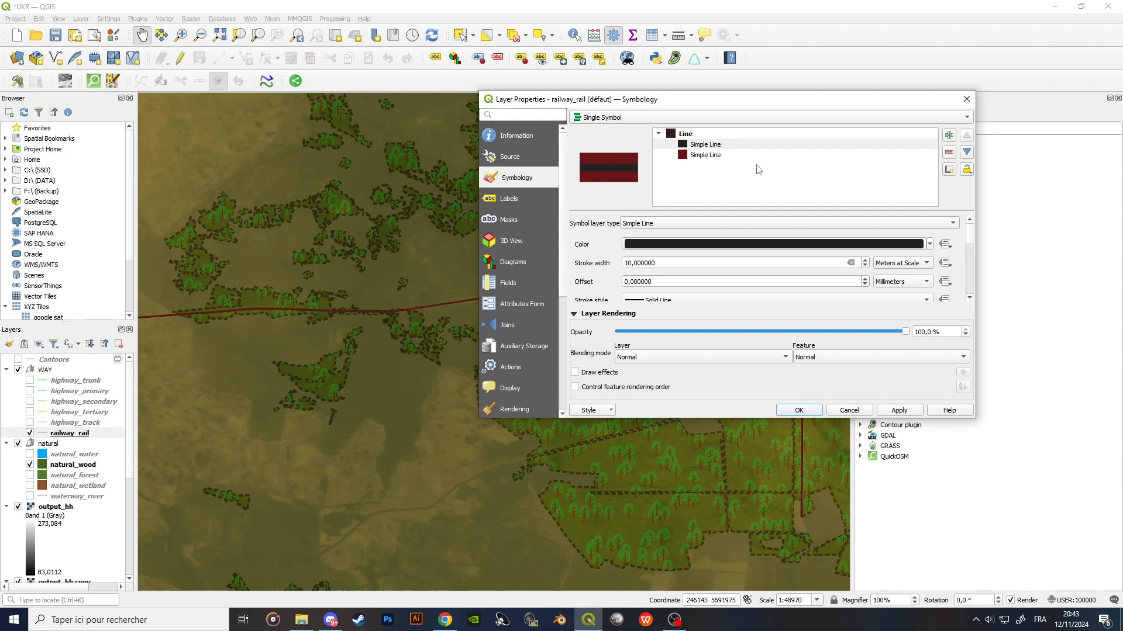
Add a Hashed Line symbol layer on top of the railway symbol with an interval of 50 meters at scale and apply it.
click(949, 135)
click(699, 223)
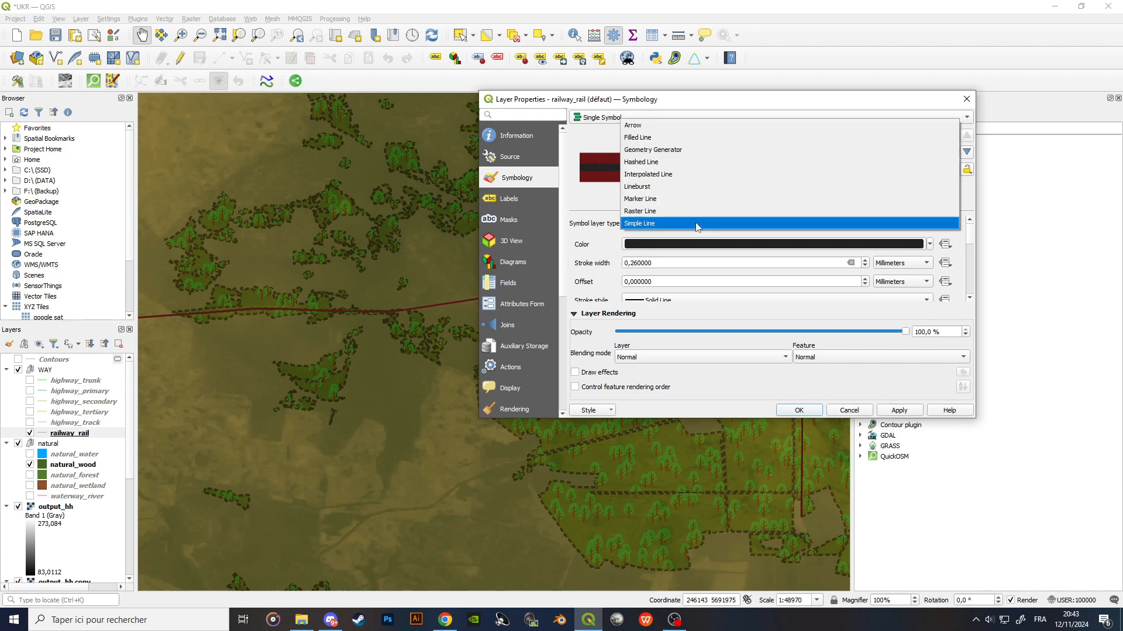
click(684, 166)
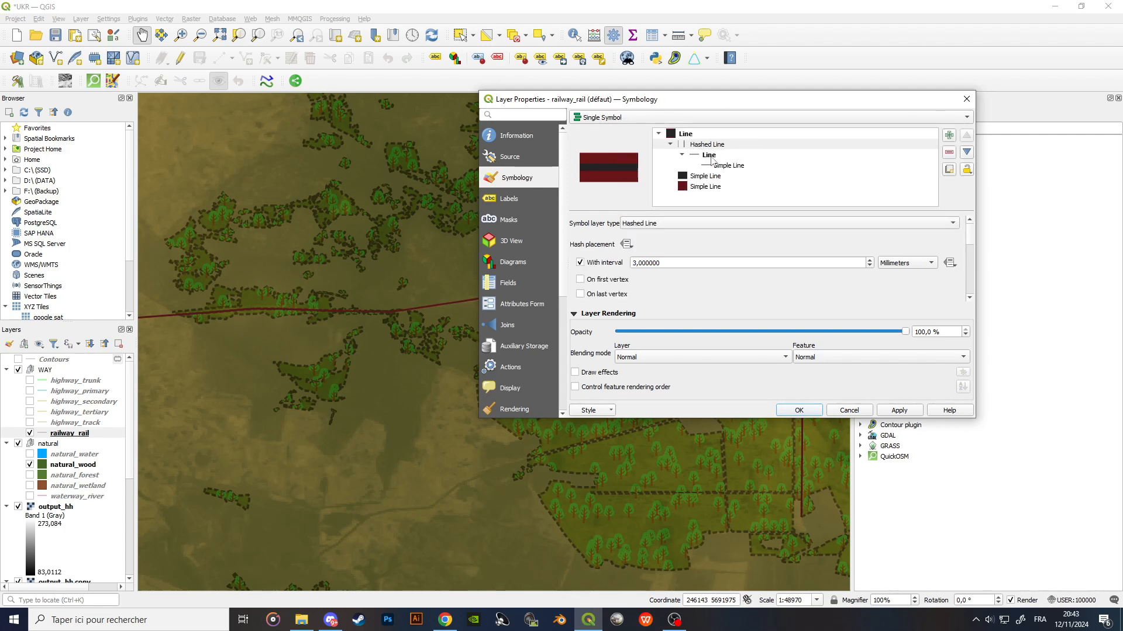
click(916, 265)
click(914, 300)
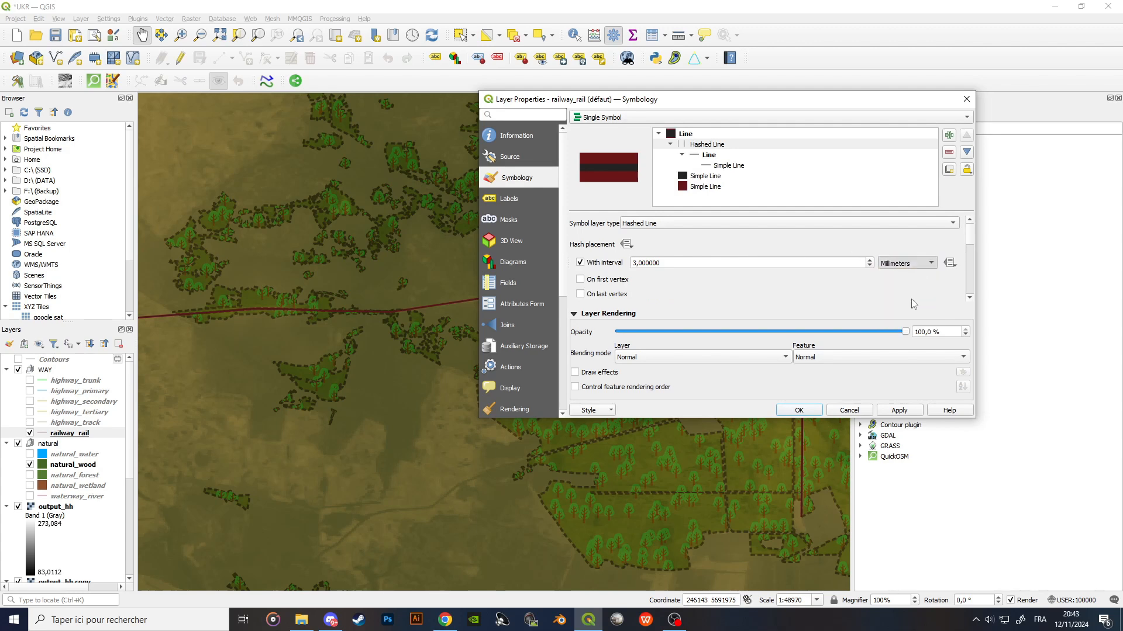
double_click(710, 262)
text(50)
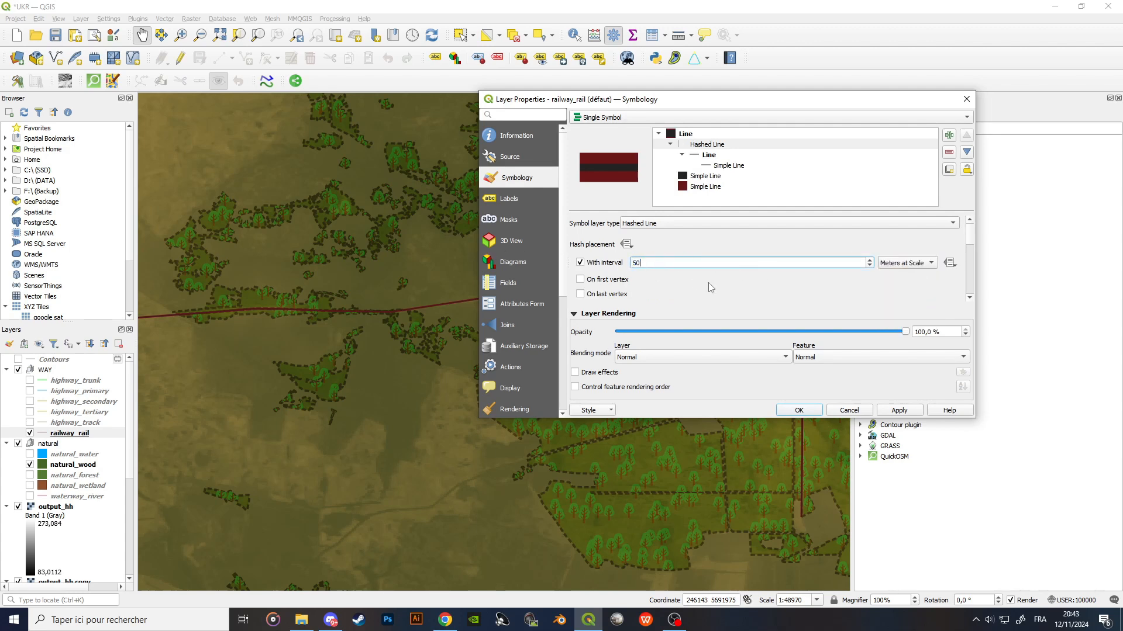
click(899, 410)
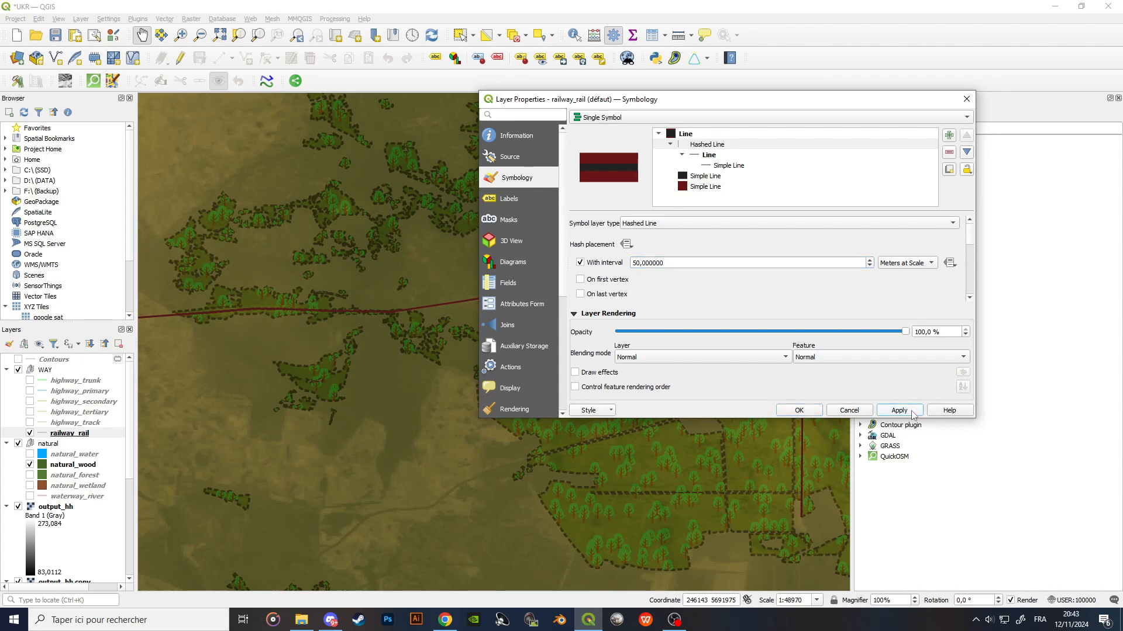
Set the stroke width of the Simple Line inside the Hashed Line to 50 meters at scale and apply it.
drag(764, 105, 671, 118)
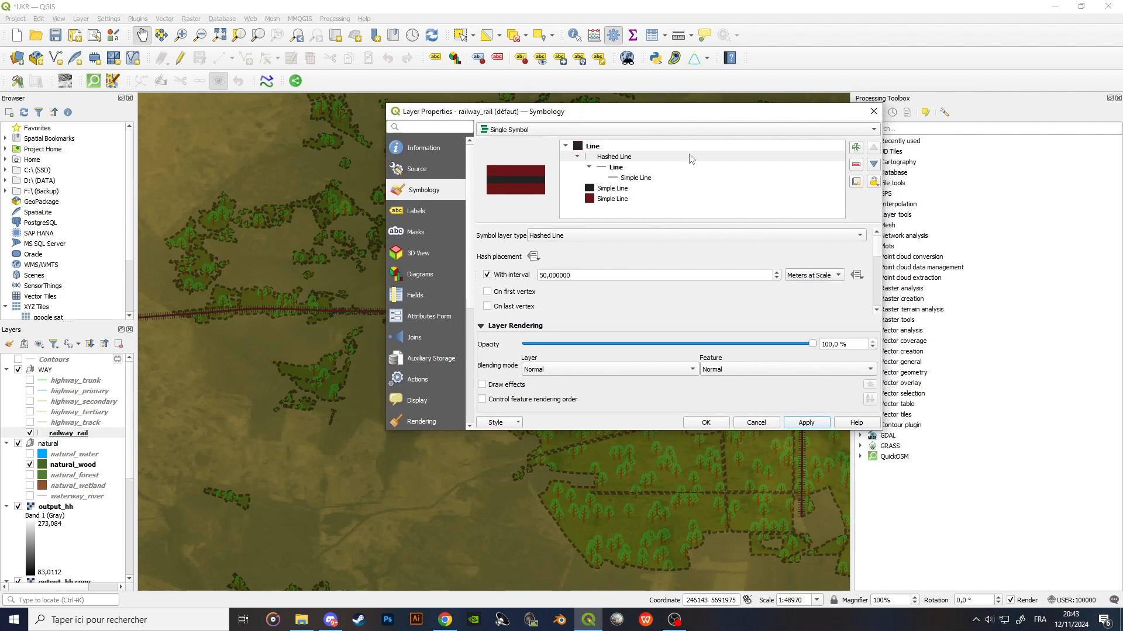
click(619, 167)
click(630, 179)
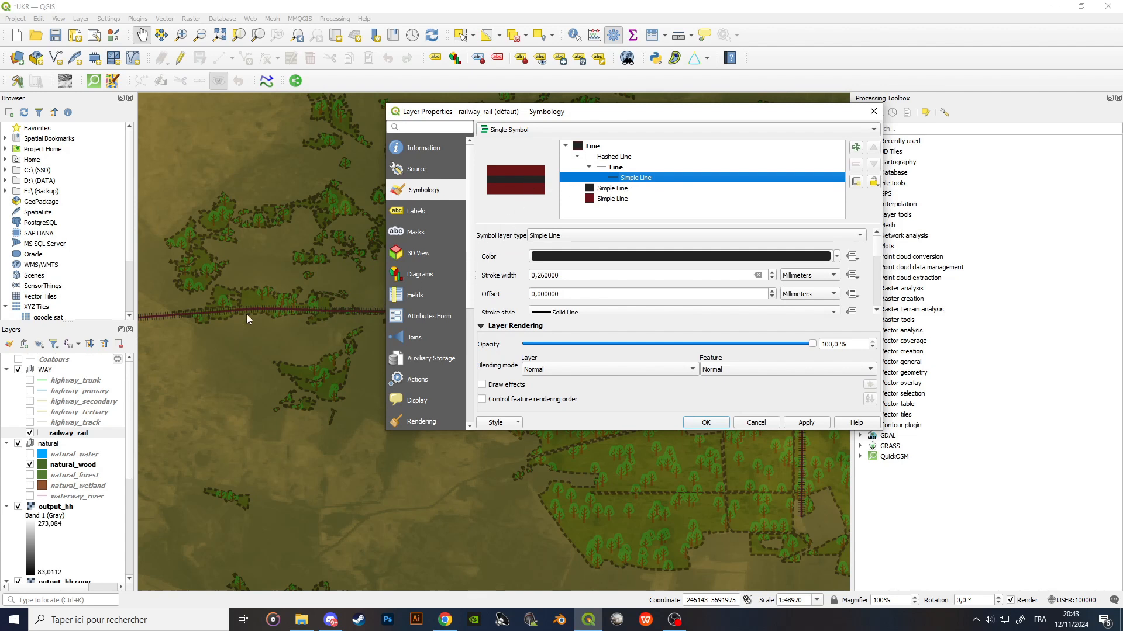
click(833, 282)
click(801, 314)
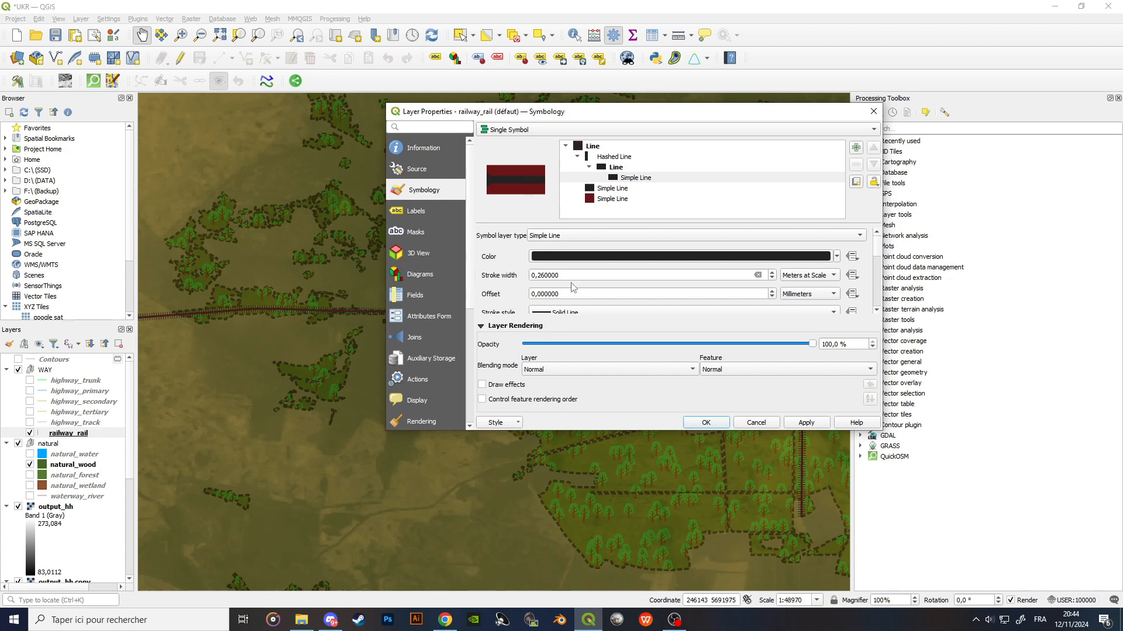
drag(573, 277, 458, 265)
text(50)
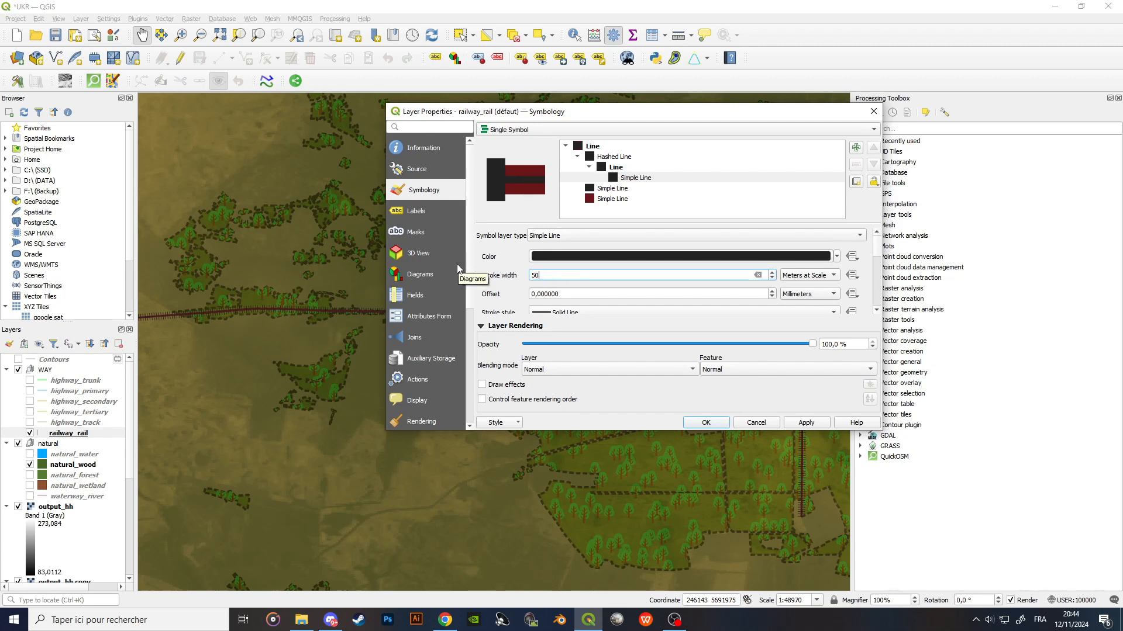
click(815, 425)
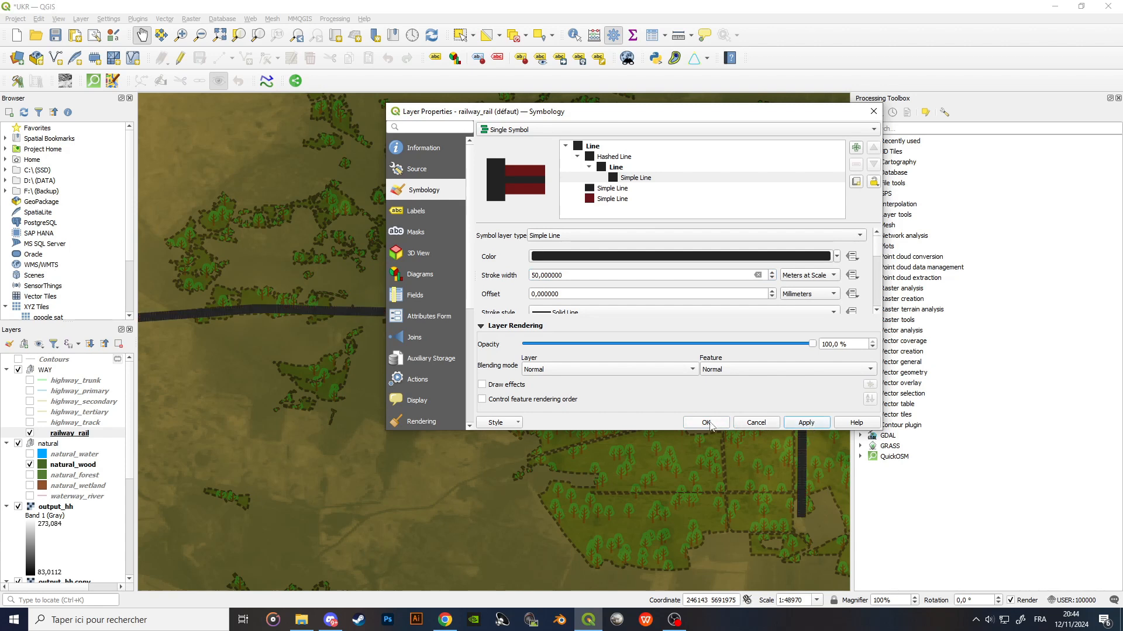
Reduce the hash's Simple Line stroke width to 10 meters at scale and apply the change.
click(578, 279)
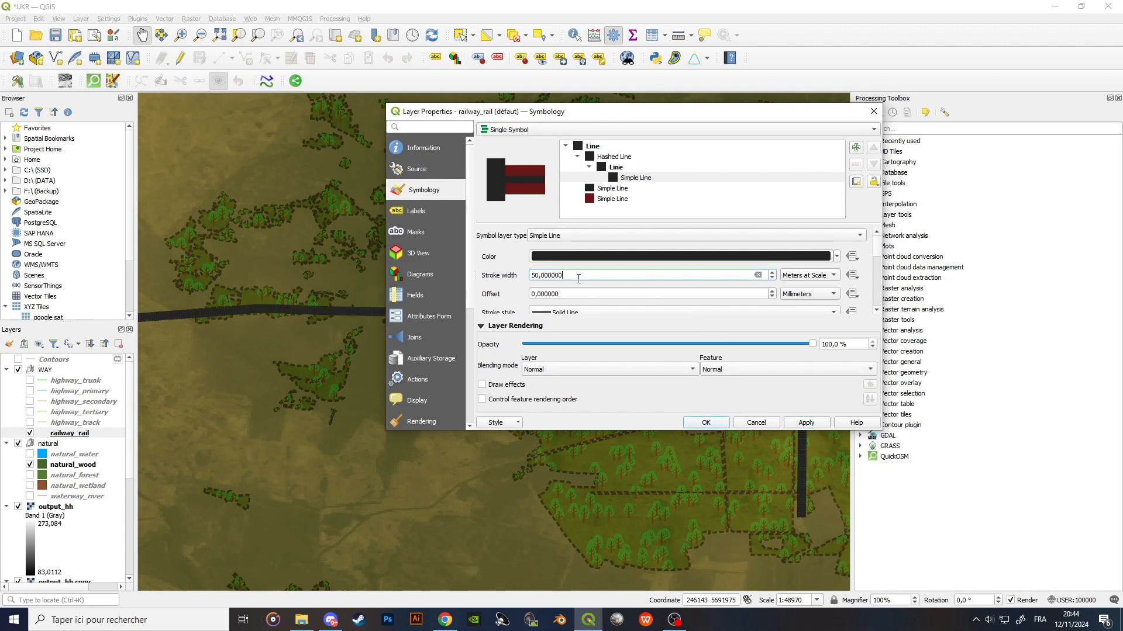
drag(579, 279, 524, 276)
text(10)
click(804, 427)
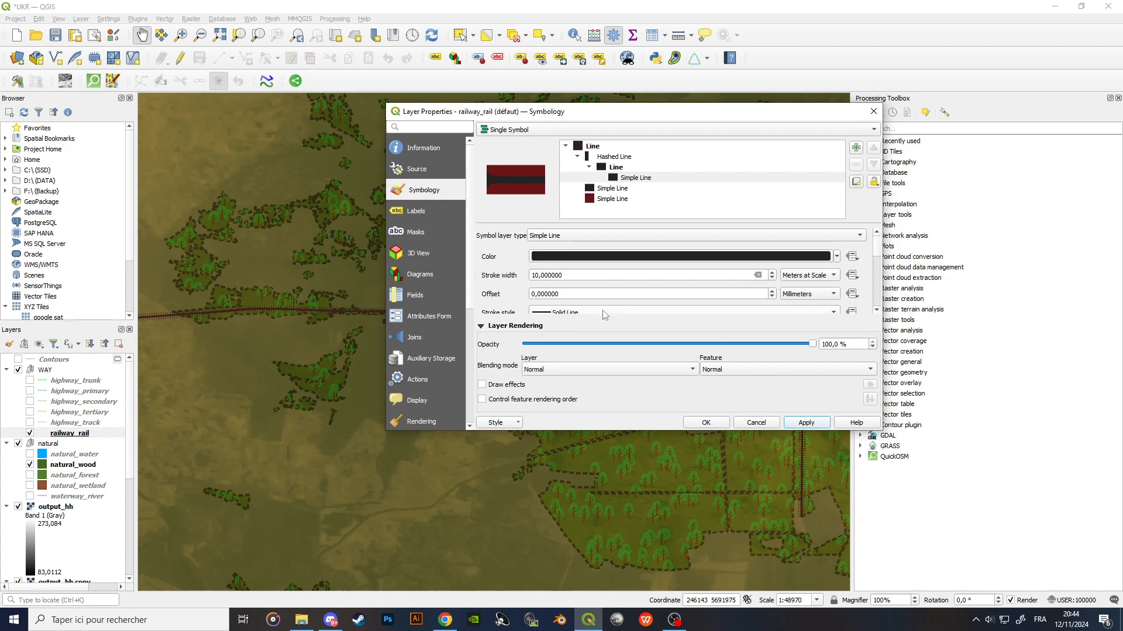
Set the railway Hashed Line's hash length to 50 meters at scale, apply it and close the layer properties.
scroll(607, 295, up, 2)
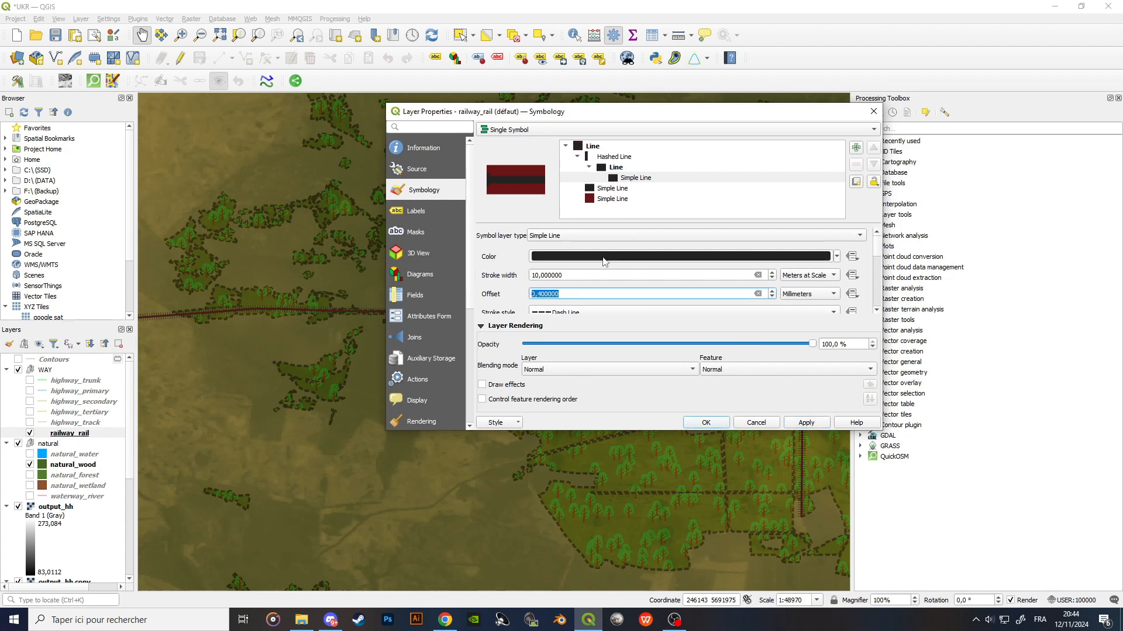
scroll(508, 266, down, 3)
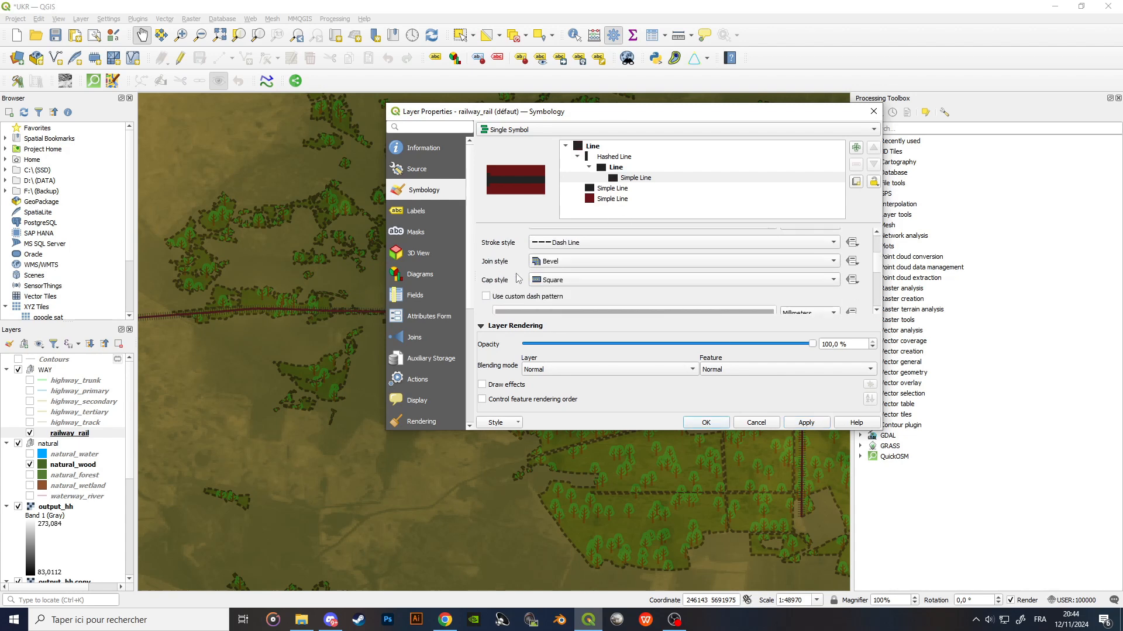
scroll(517, 278, up, 3)
click(631, 168)
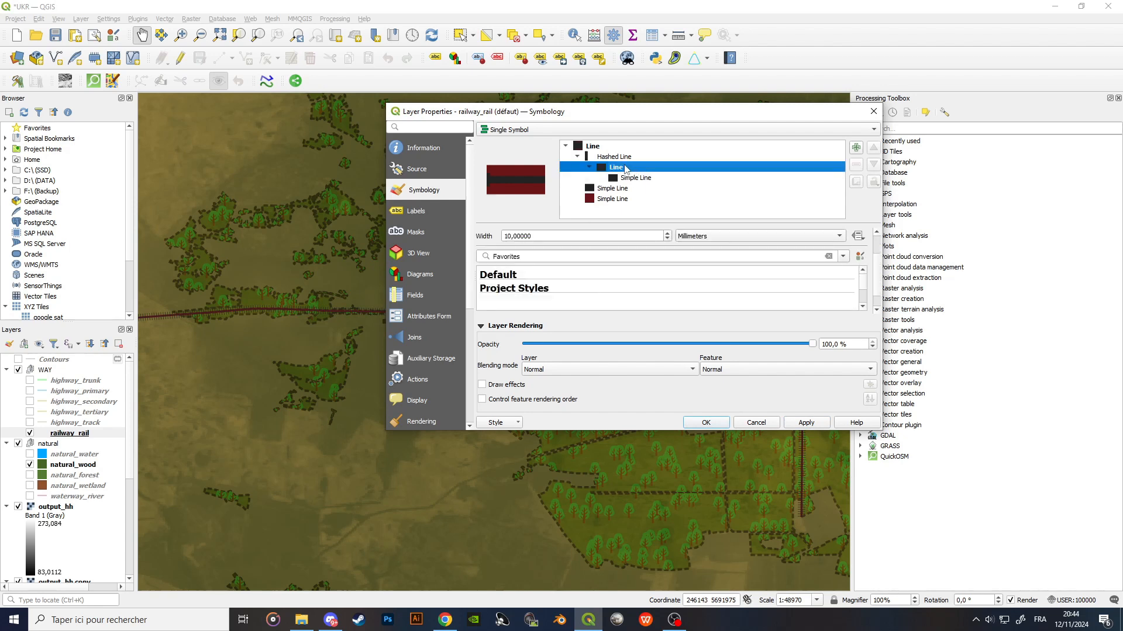
click(624, 157)
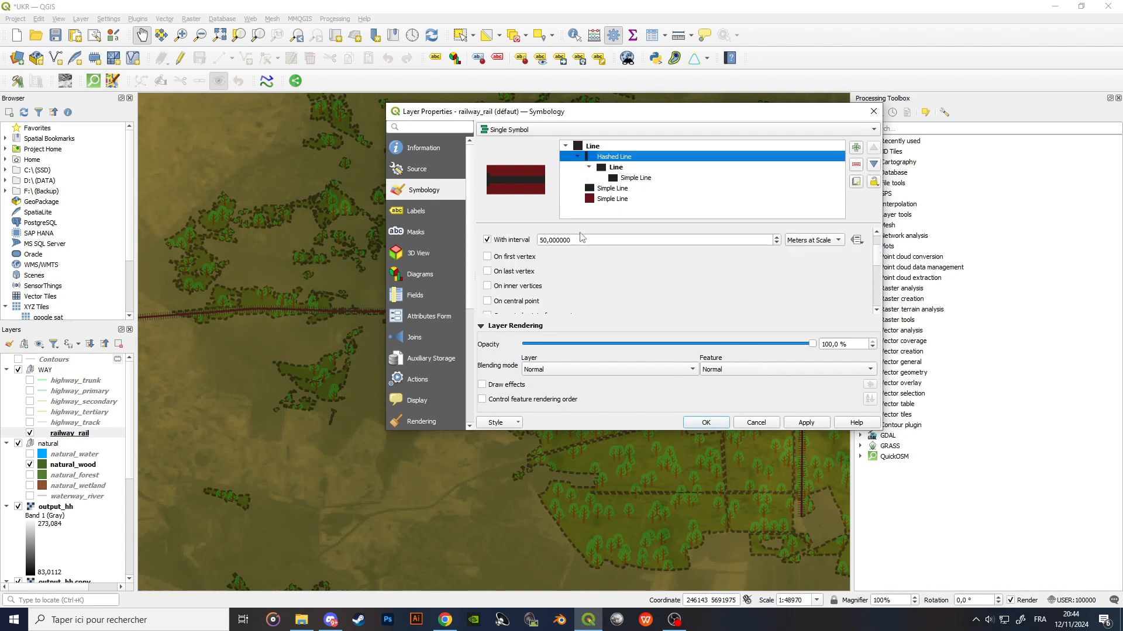
scroll(585, 283, down, 5)
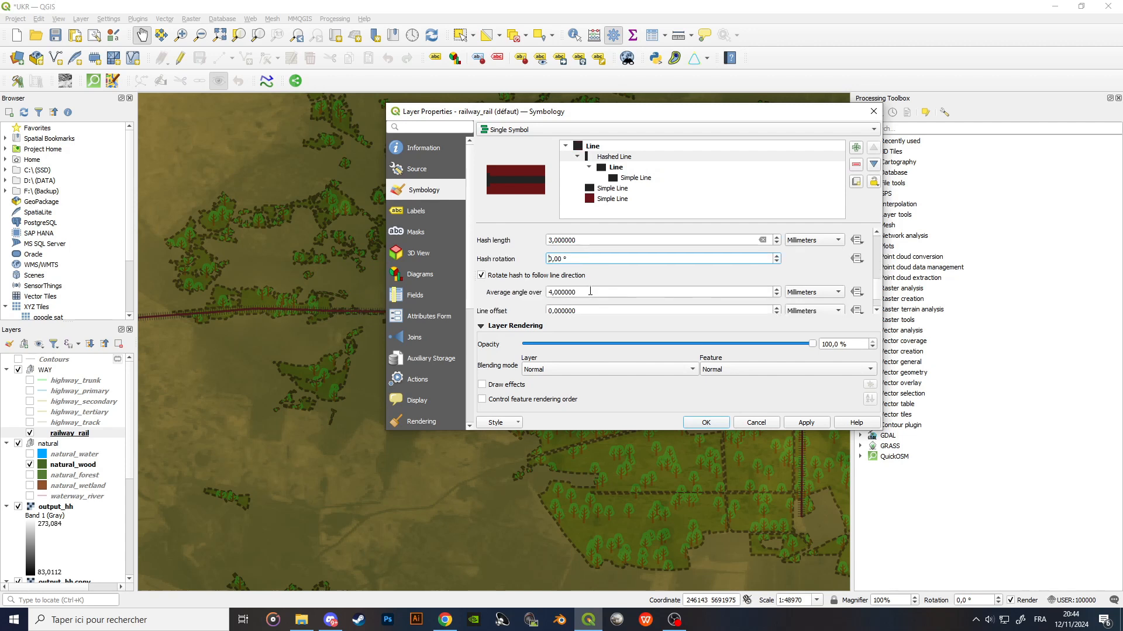
scroll(585, 258, up, 1)
text(0)
click(813, 241)
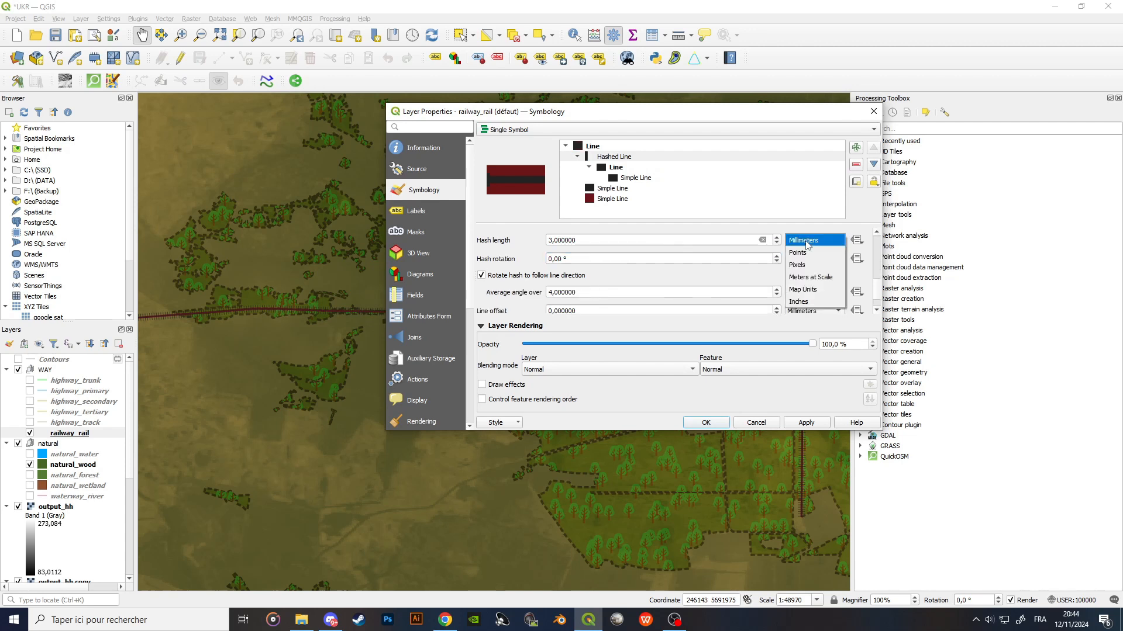
click(808, 277)
drag(599, 240, 490, 219)
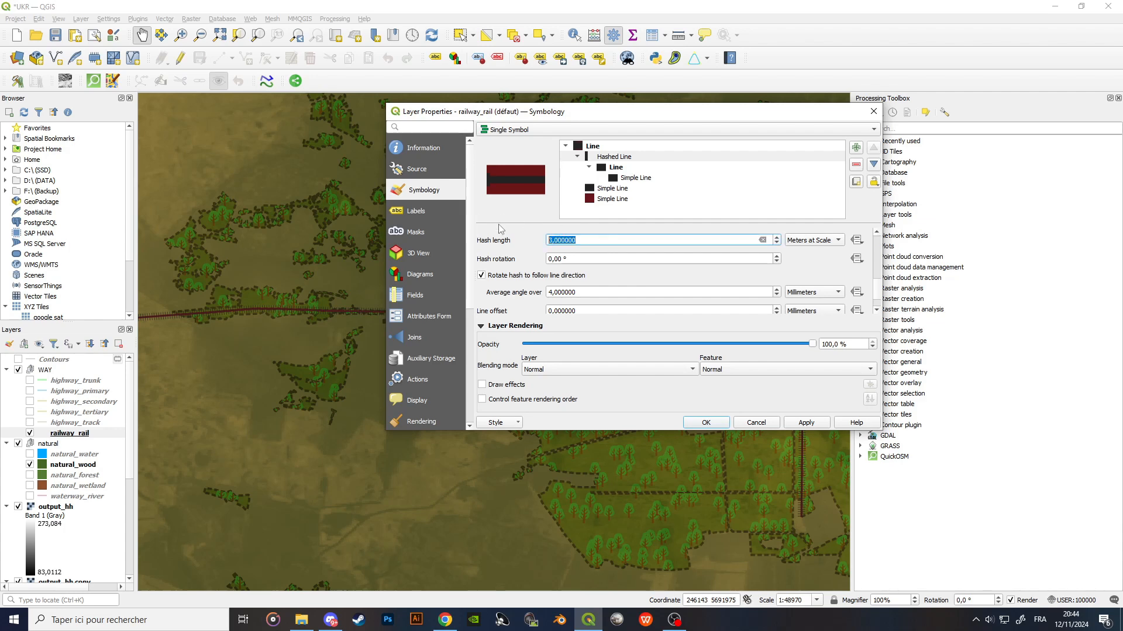
text(50)
click(812, 424)
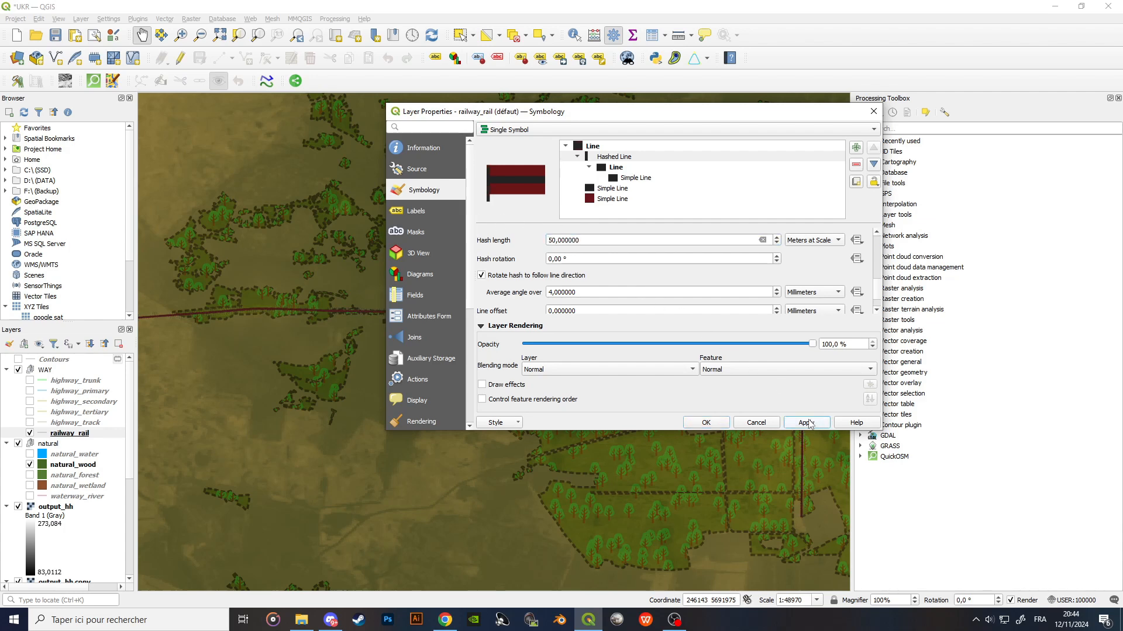
click(705, 423)
Examine the hashed railway line and the contour lines across the wooded areas at different map scales.
scroll(608, 283, up, 2)
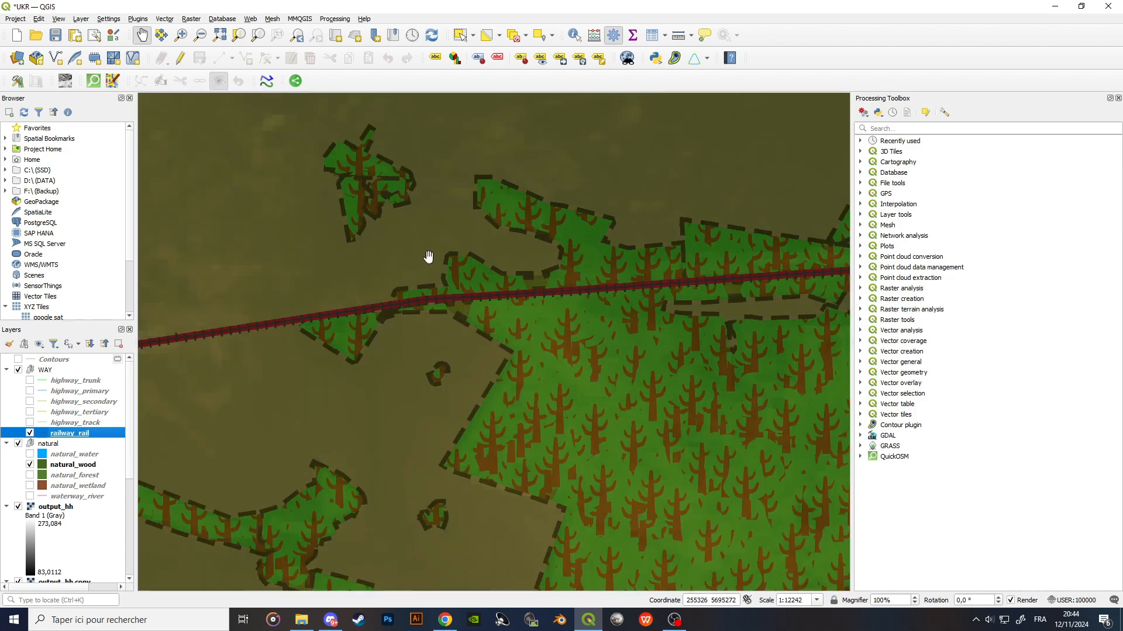
drag(429, 253, 168, 245)
drag(811, 208, 559, 252)
scroll(607, 250, down, 2)
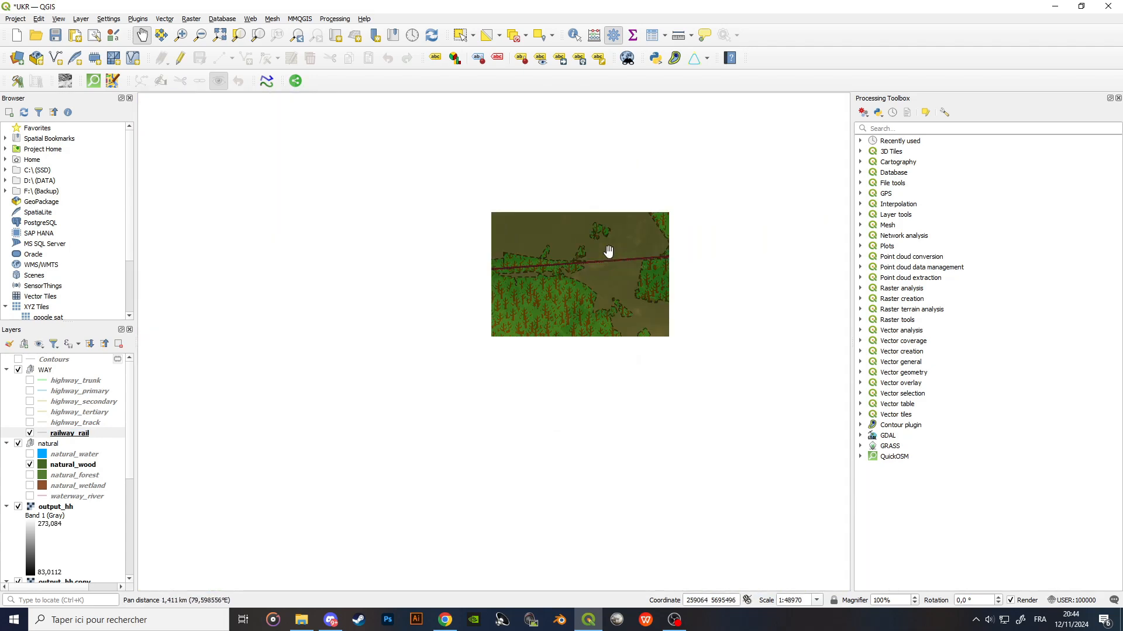
drag(645, 247, 545, 210)
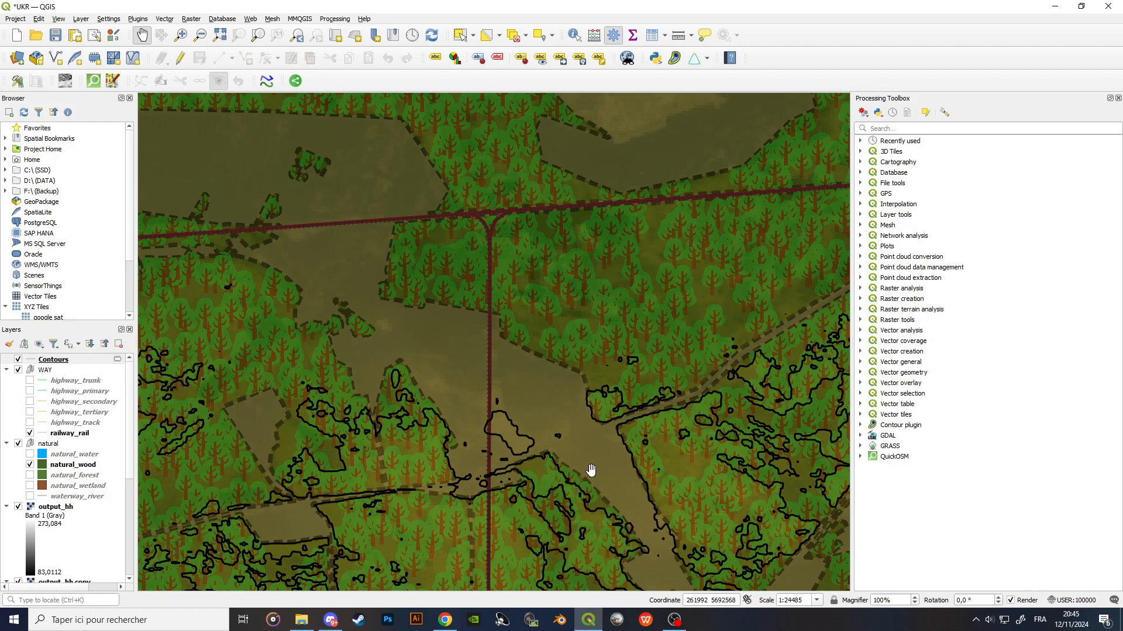
drag(591, 471, 714, 381)
scroll(581, 431, down, 1)
drag(629, 364, 491, 388)
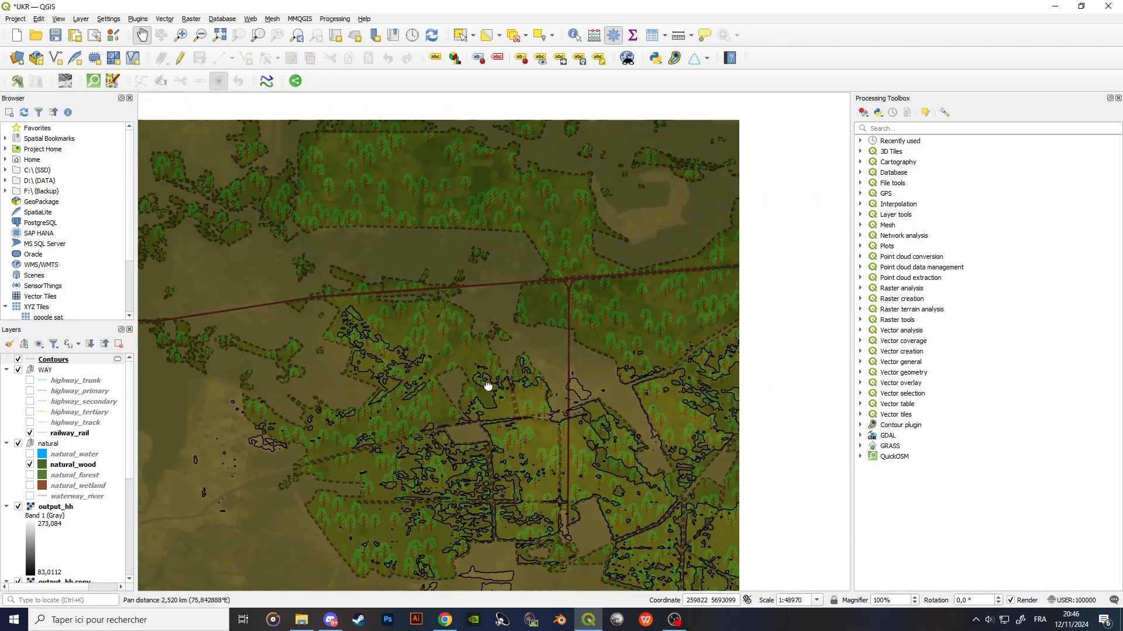
scroll(562, 371, up, 1)
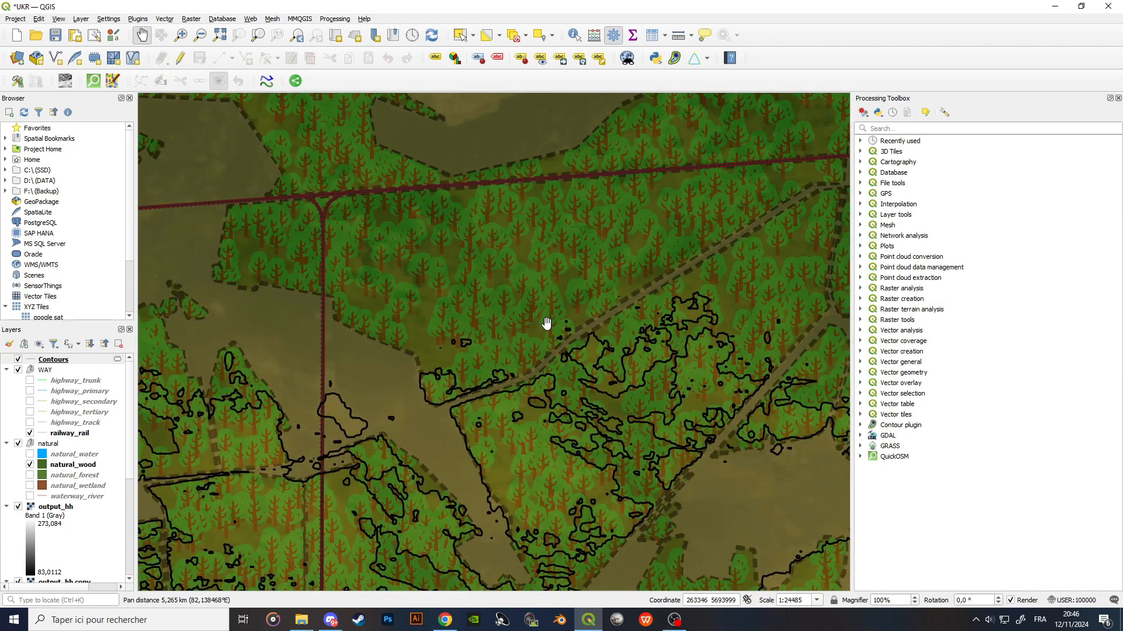
drag(546, 321, 617, 328)
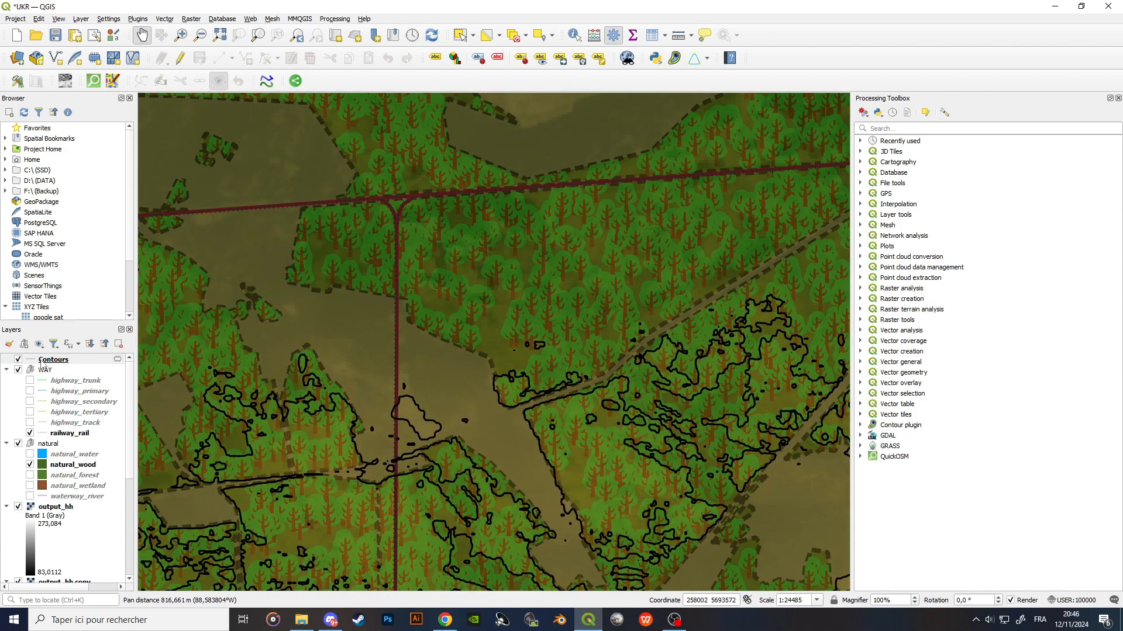
click(49, 361)
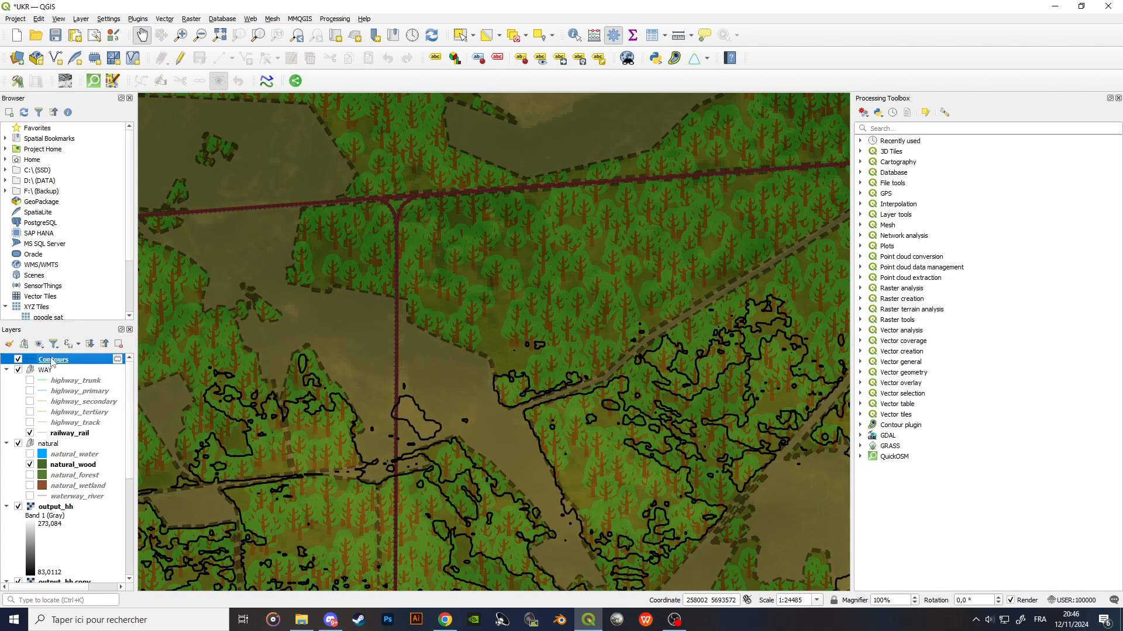
double_click(51, 361)
drag(711, 113, 840, 213)
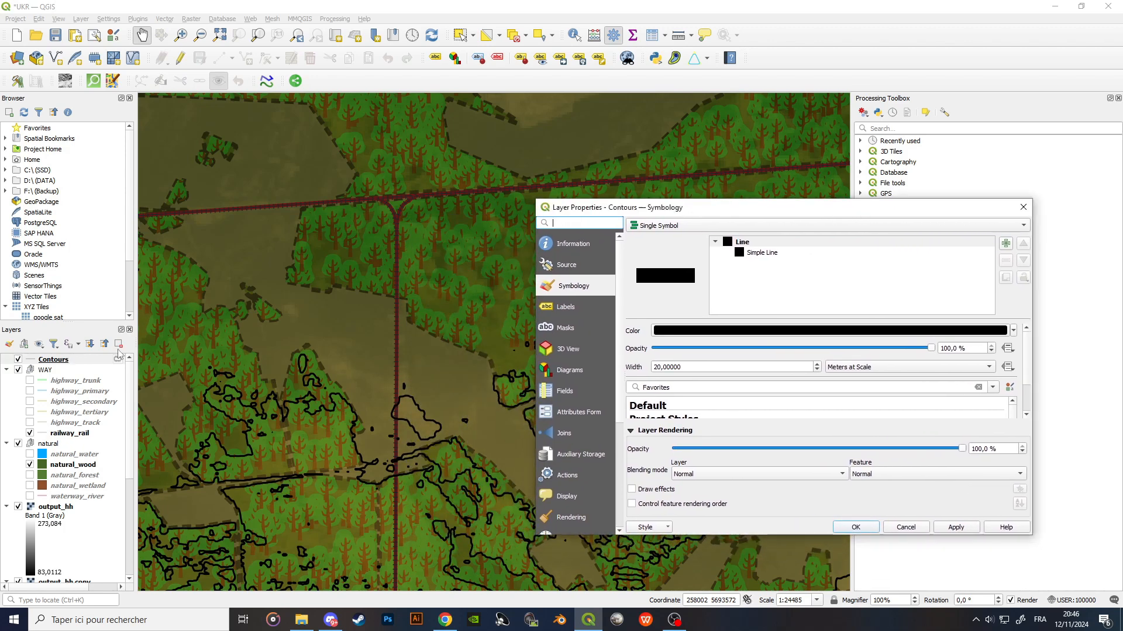
click(1023, 207)
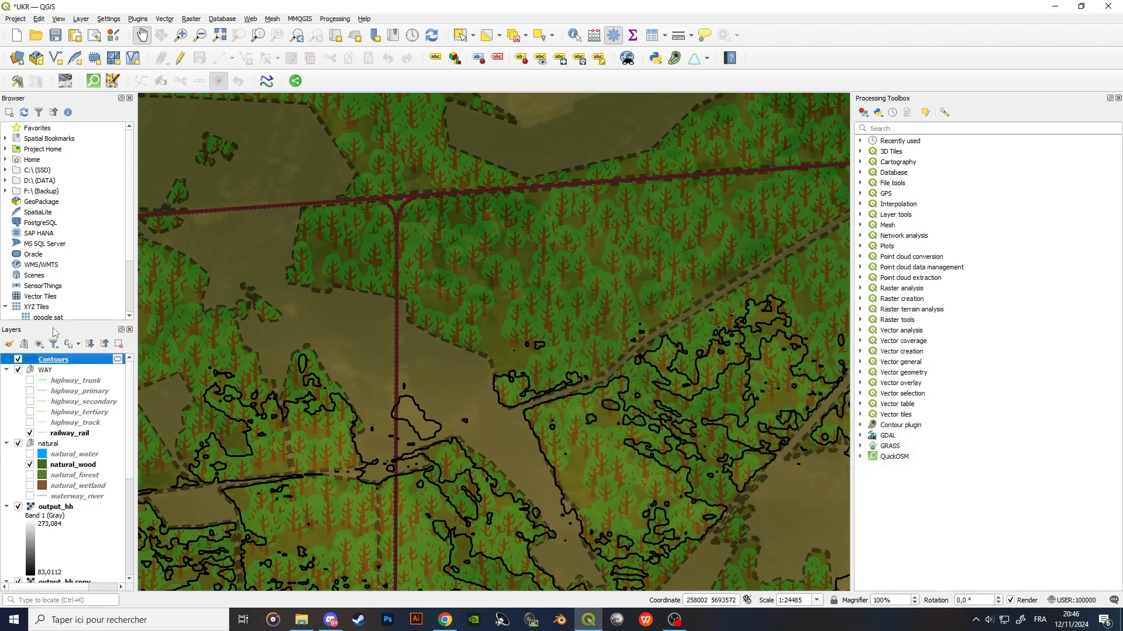
Inspect the ELEV field in the Contours layer's attribute table, then put the table away.
right_click(56, 362)
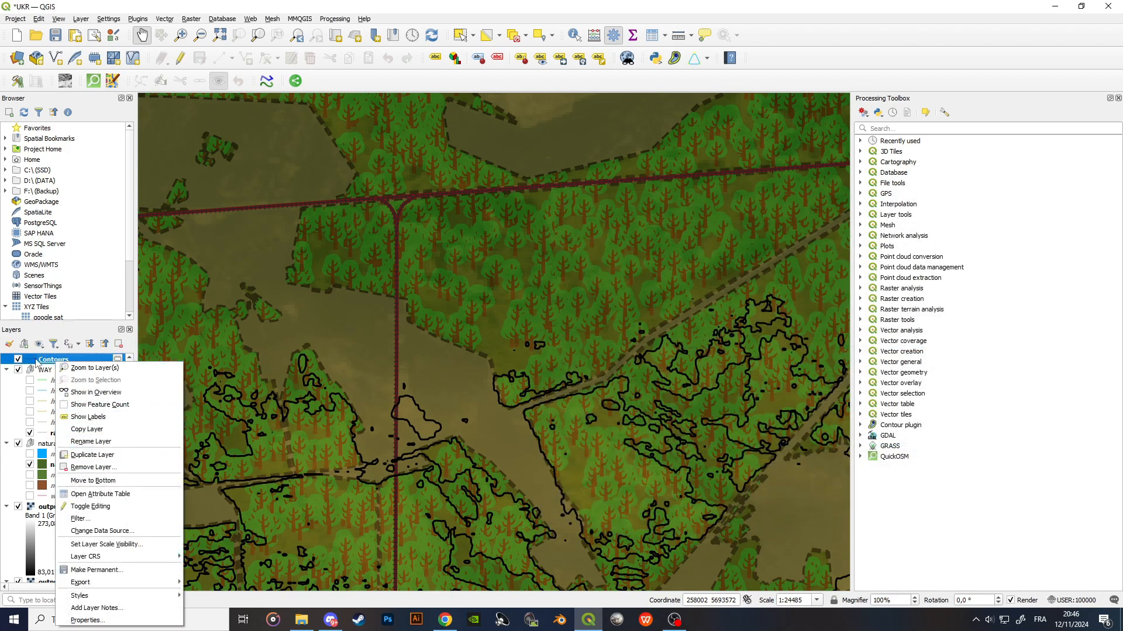
click(119, 495)
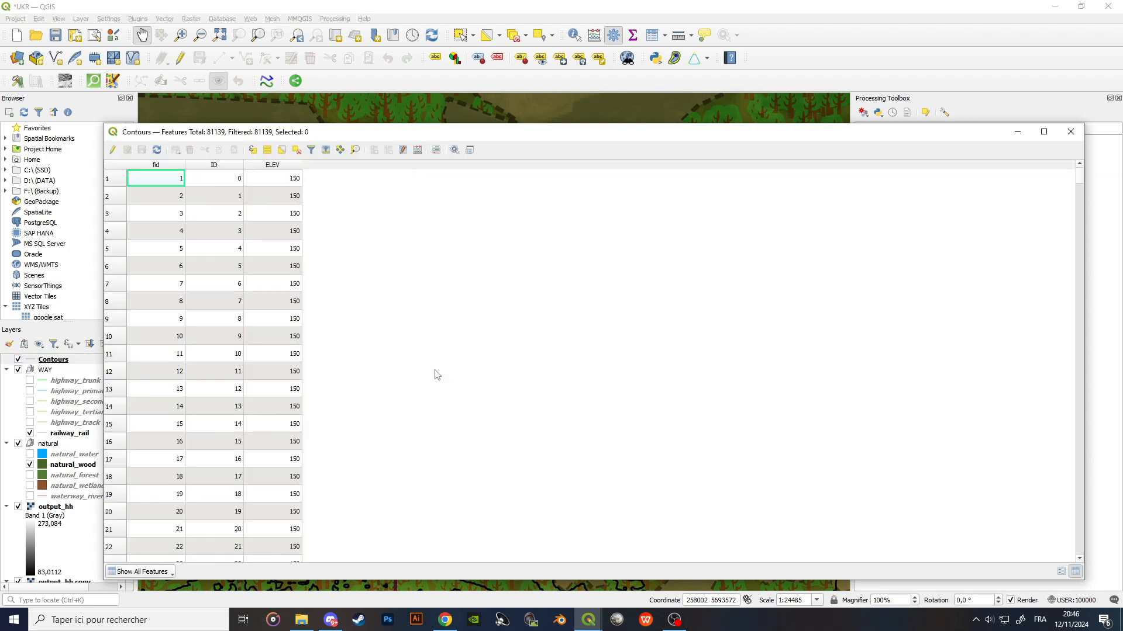
drag(335, 135, 715, 109)
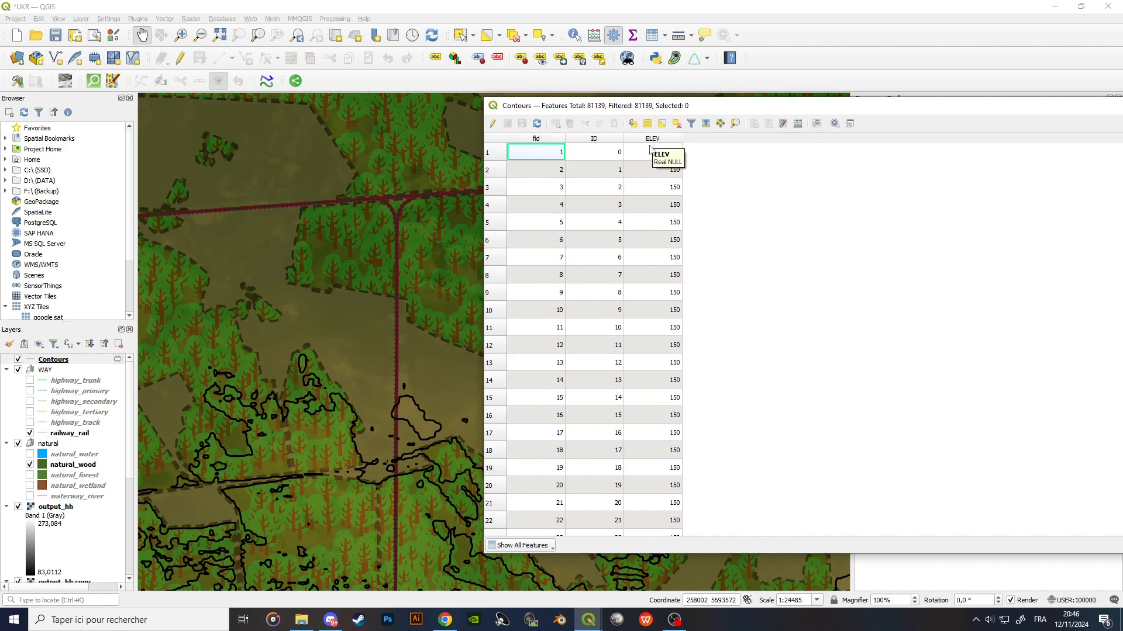
drag(1010, 107, 703, 117)
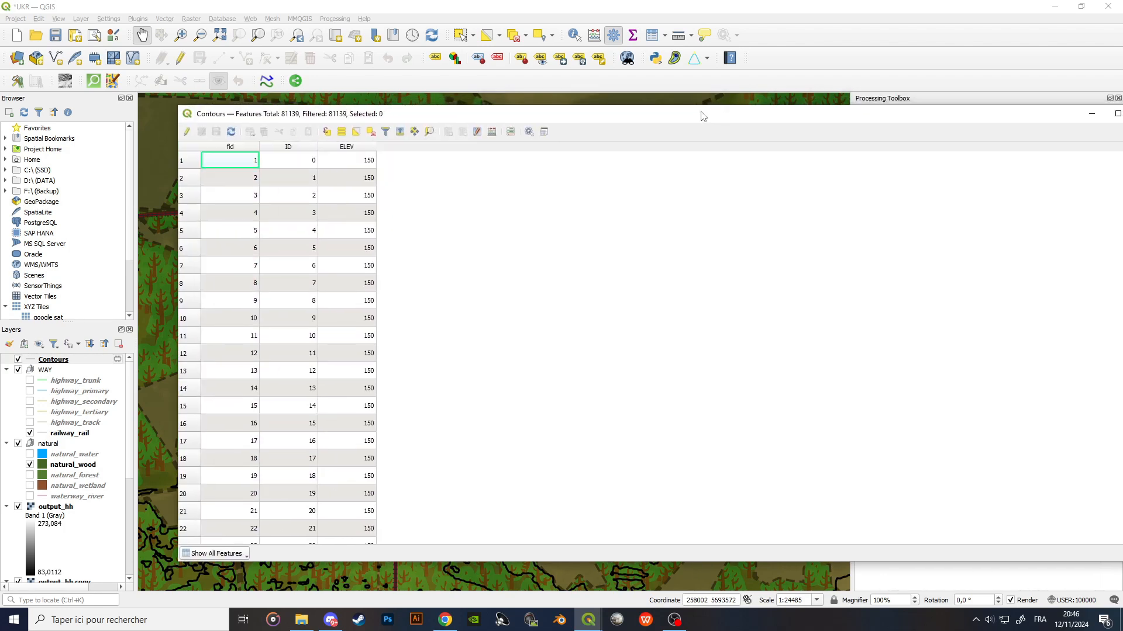
click(1091, 113)
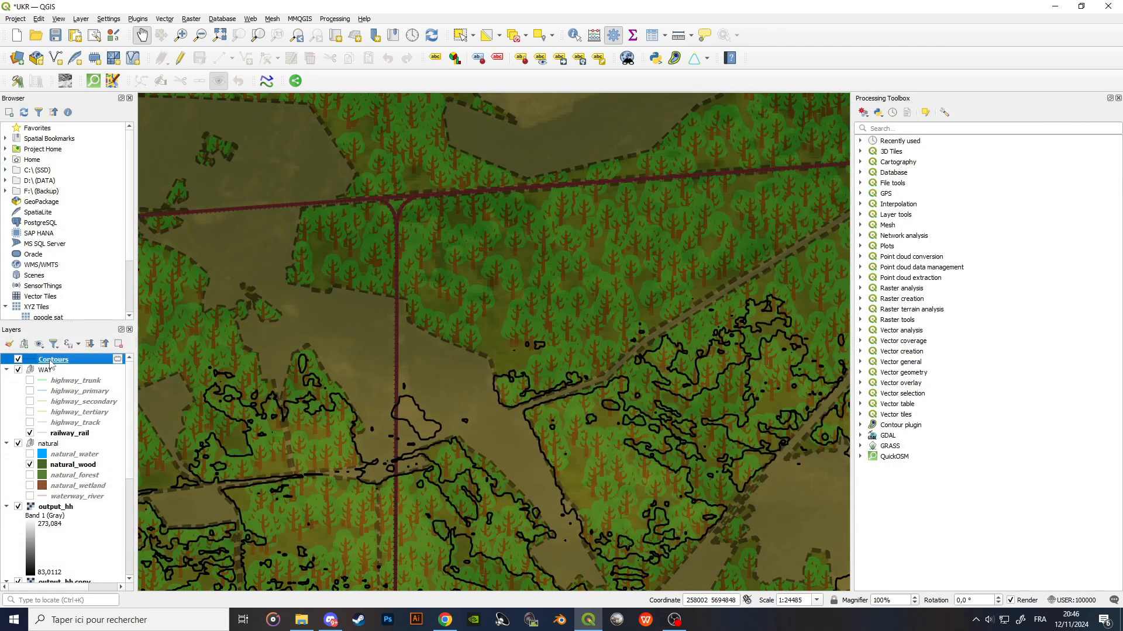
Turn on Single Labels for the Contours layer with ELEV as the label value and apply them.
double_click(50, 362)
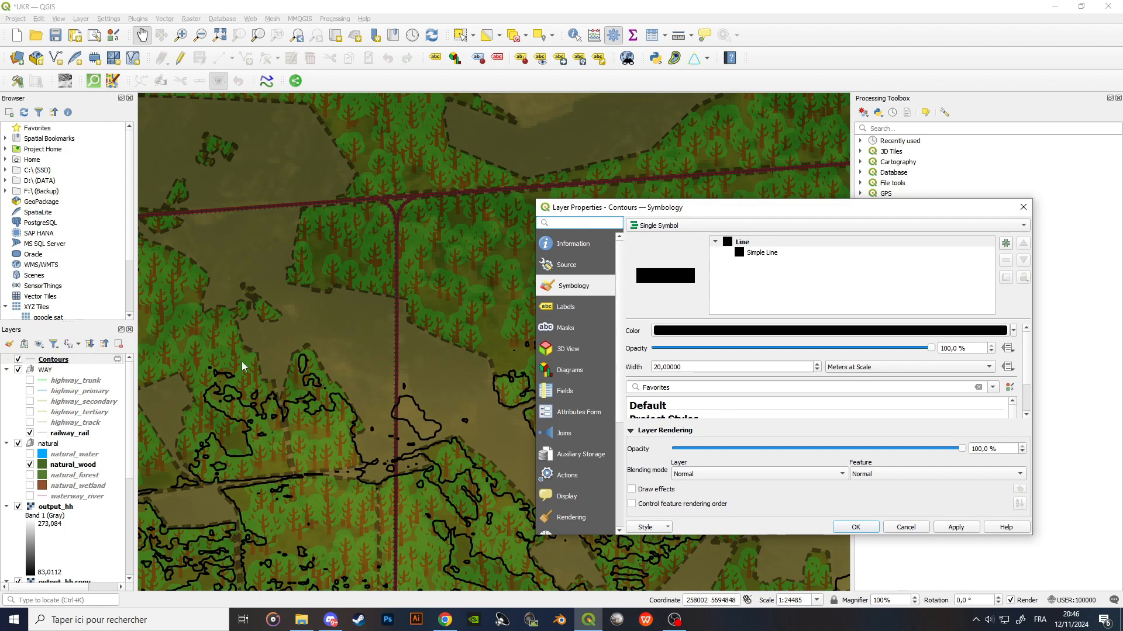
click(574, 309)
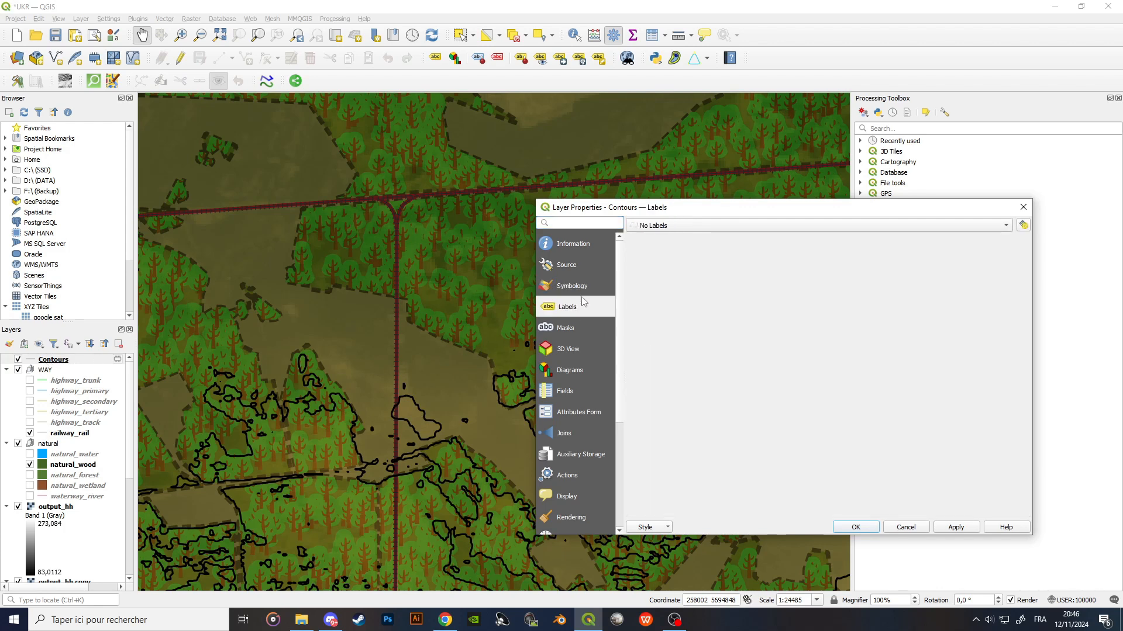
drag(672, 211, 703, 161)
click(693, 176)
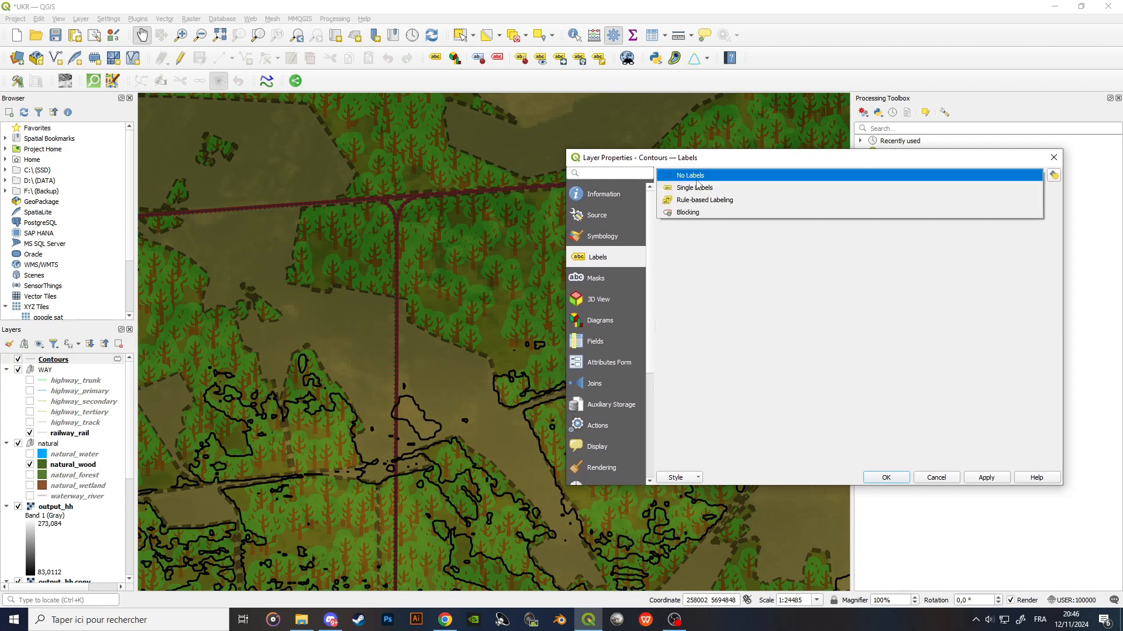
click(711, 190)
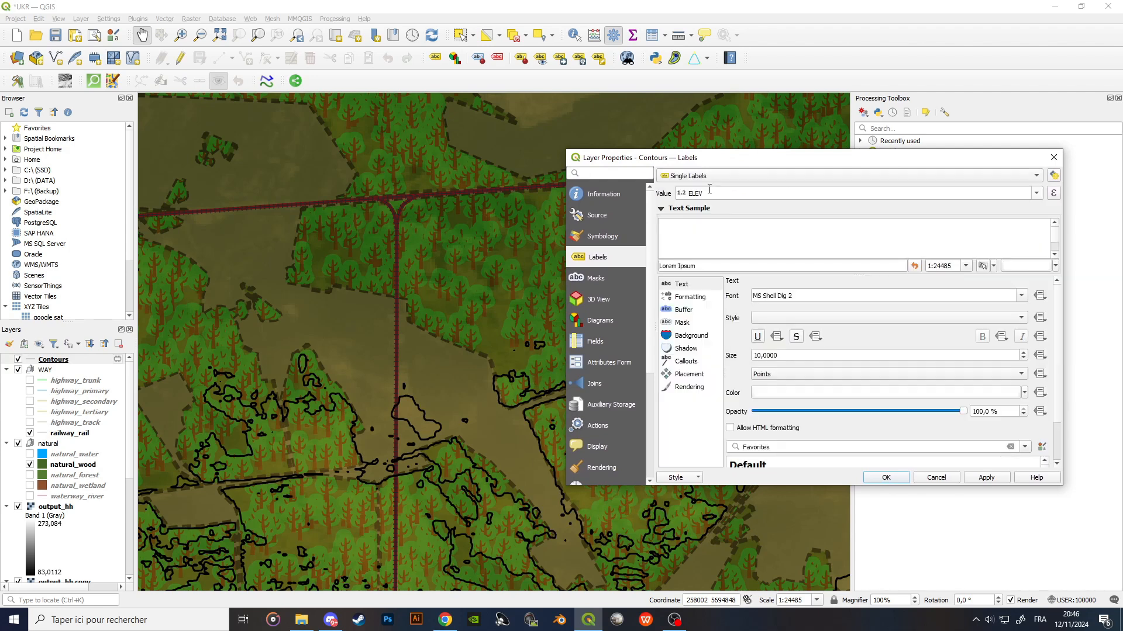
click(1036, 193)
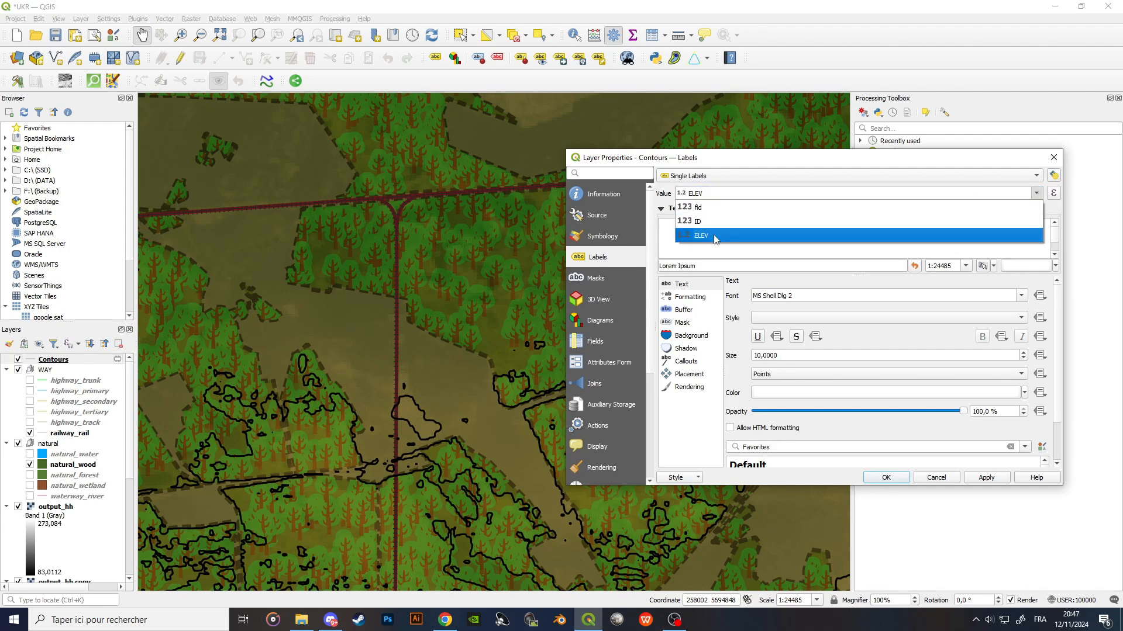
click(714, 237)
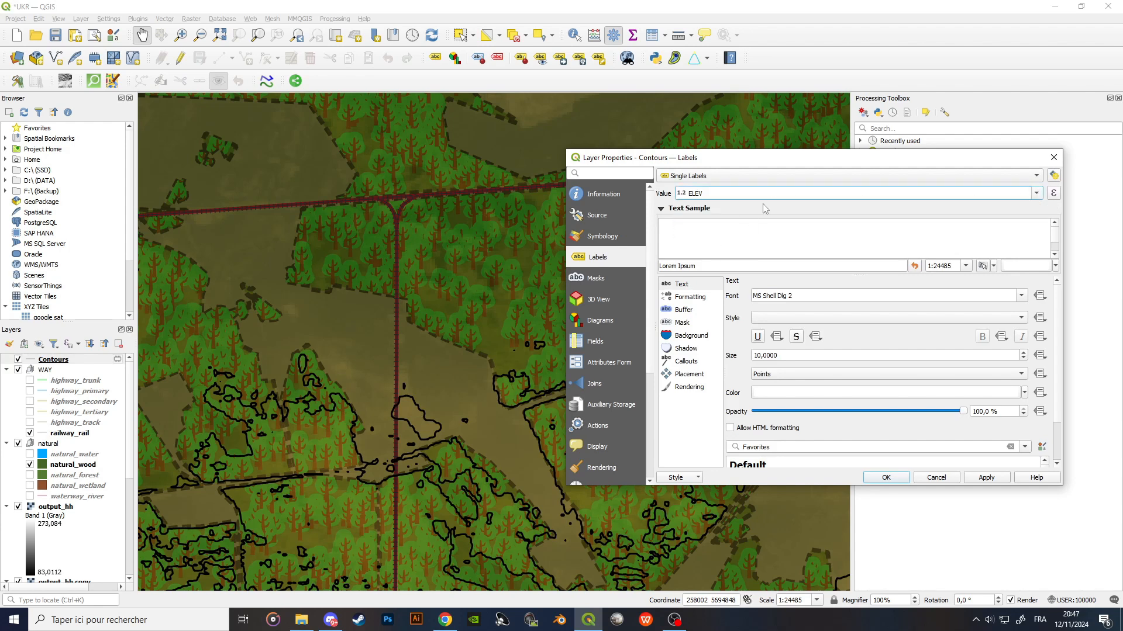
drag(783, 163, 781, 81)
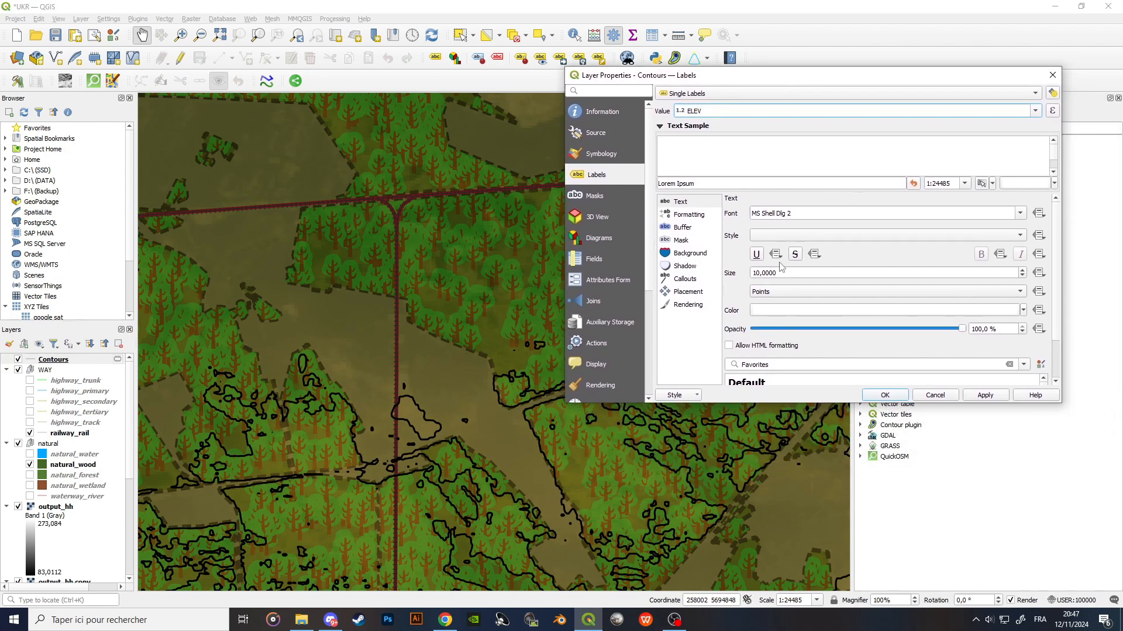
click(985, 395)
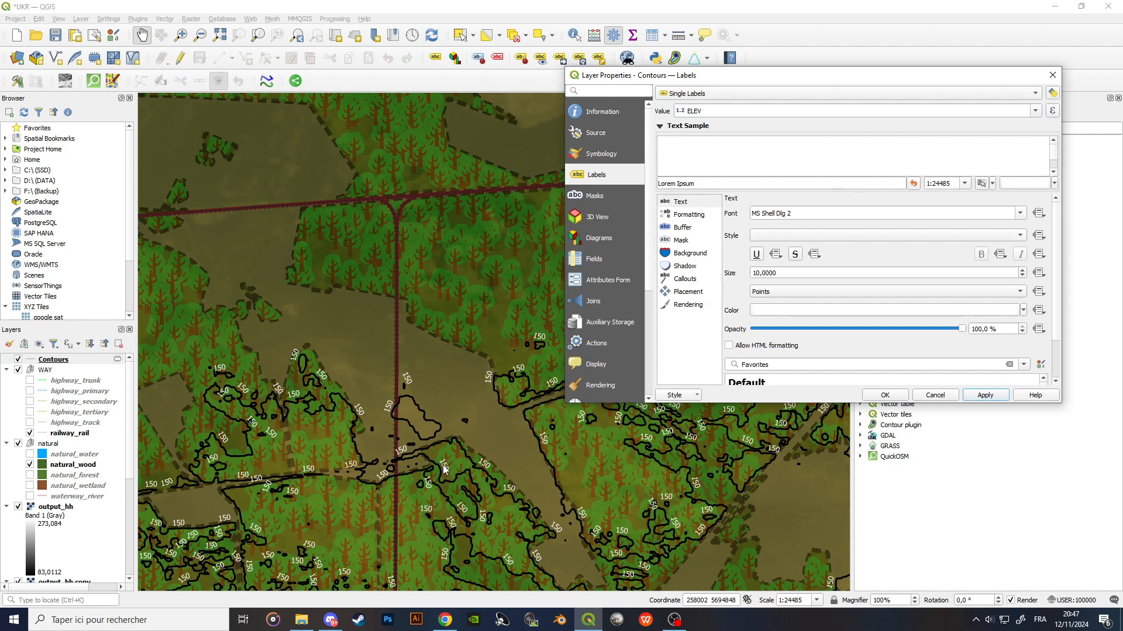
Change the contour labels' text color to black and apply it.
click(694, 207)
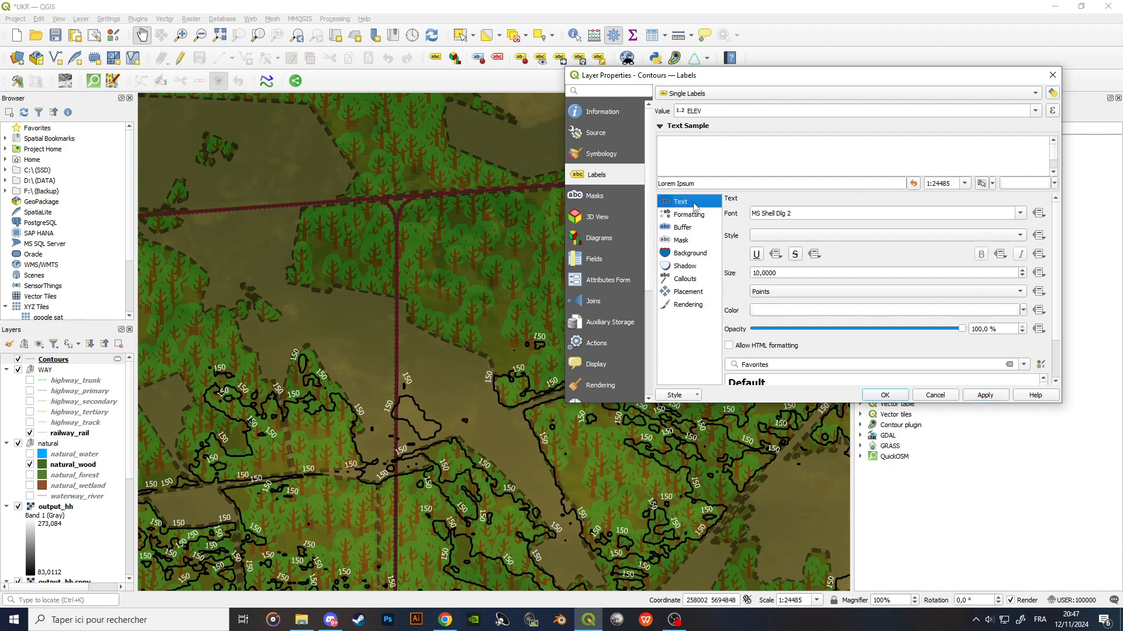
click(704, 214)
click(703, 204)
scroll(743, 281, down, 2)
click(771, 275)
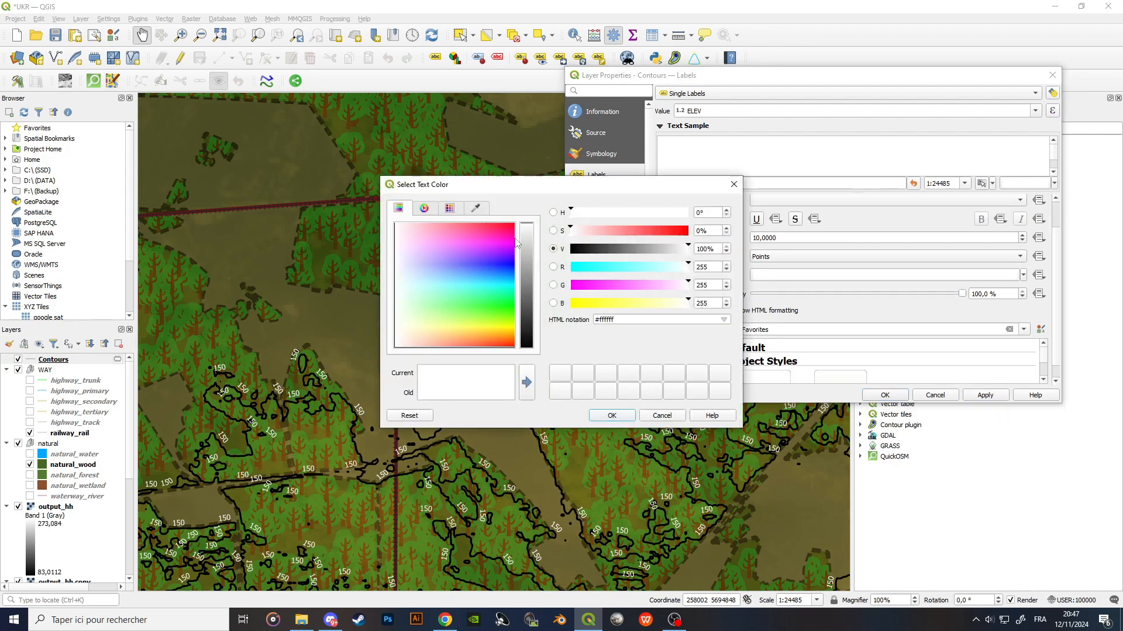
drag(535, 251, 534, 350)
click(612, 416)
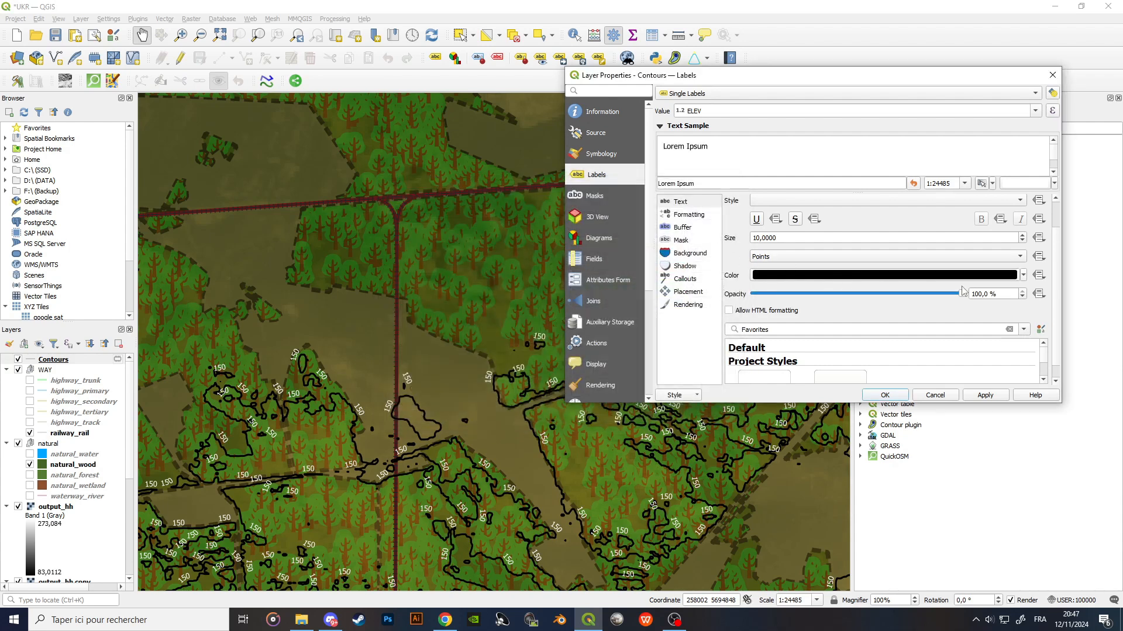
click(985, 395)
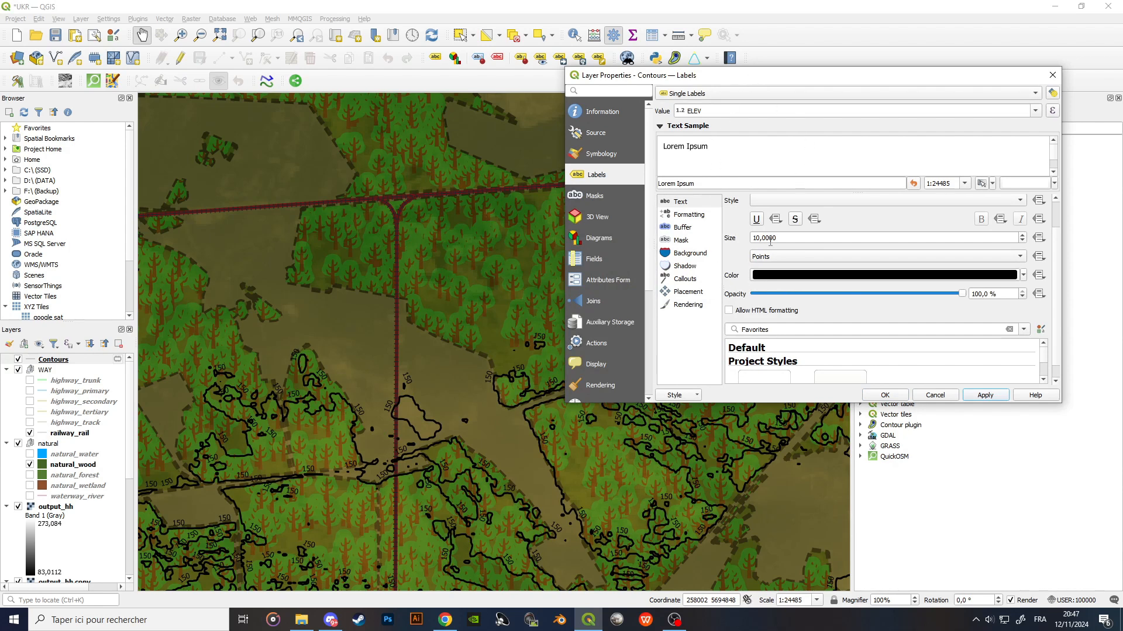
Set the contour labels' text size to 15 points and apply it.
click(761, 239)
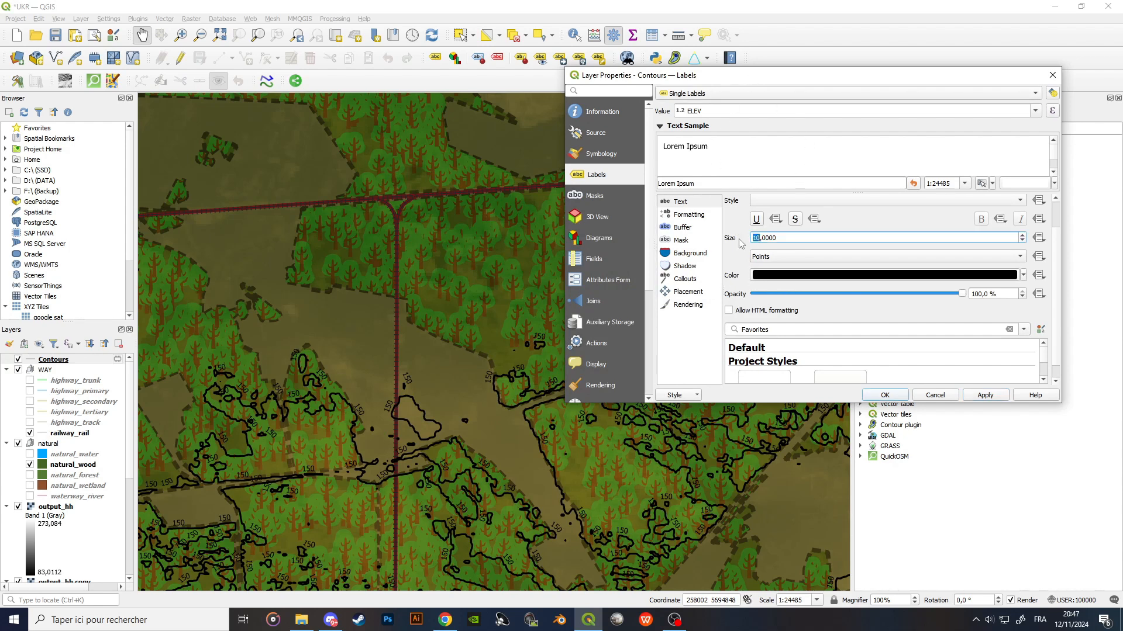
text(15)
click(986, 395)
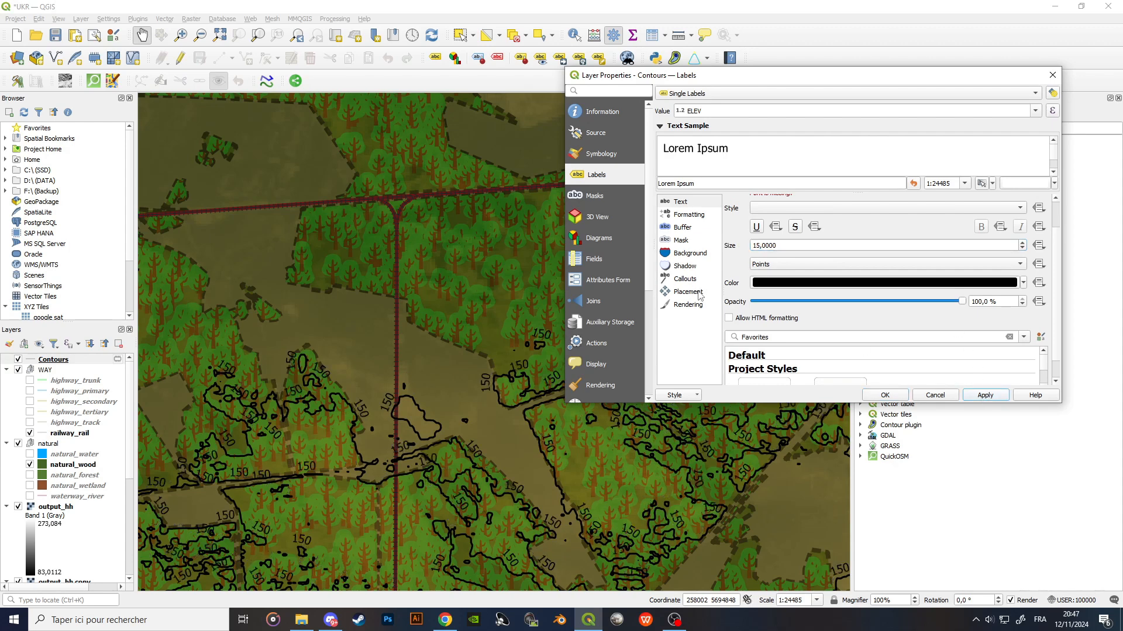
Try the Parallel placement mode on the contour labels, then restore Curved mode and apply it.
click(698, 294)
click(760, 252)
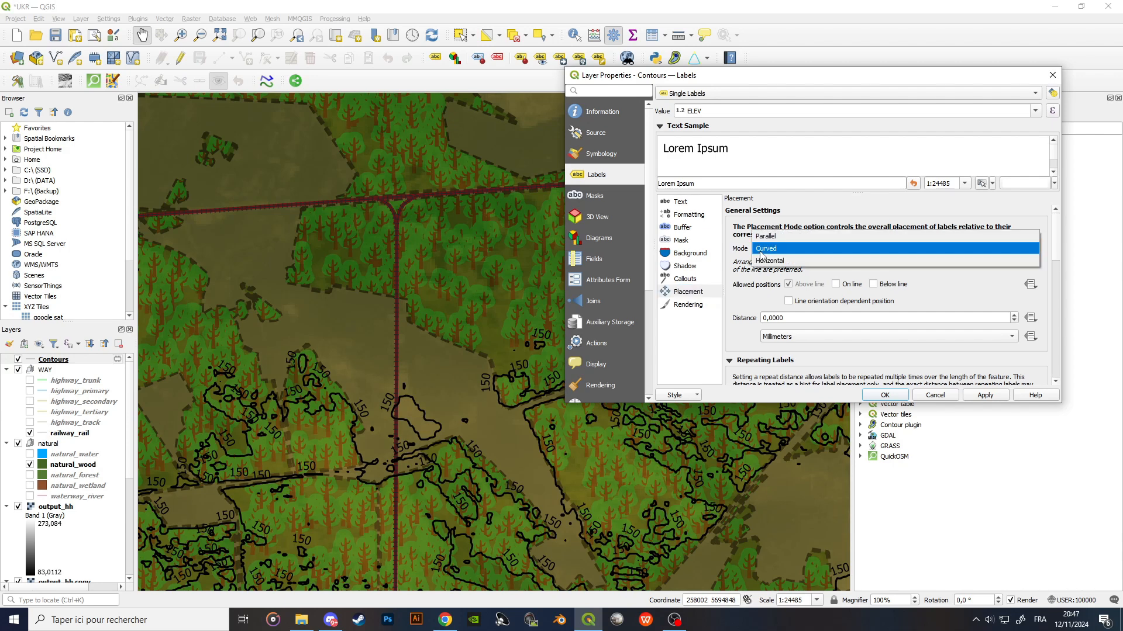
click(768, 237)
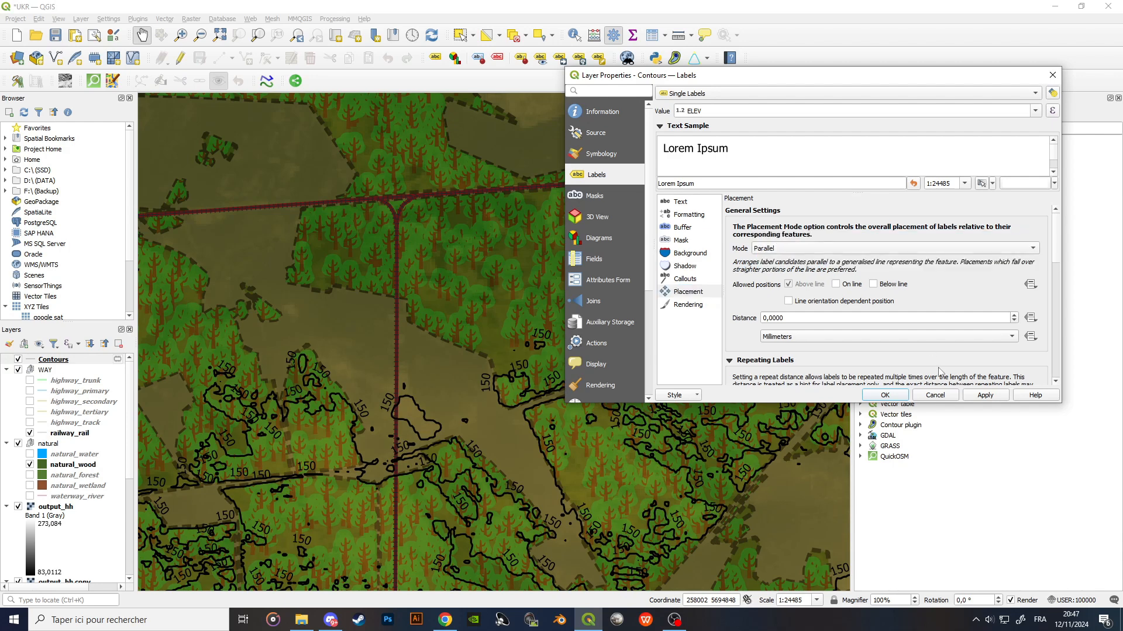
click(985, 395)
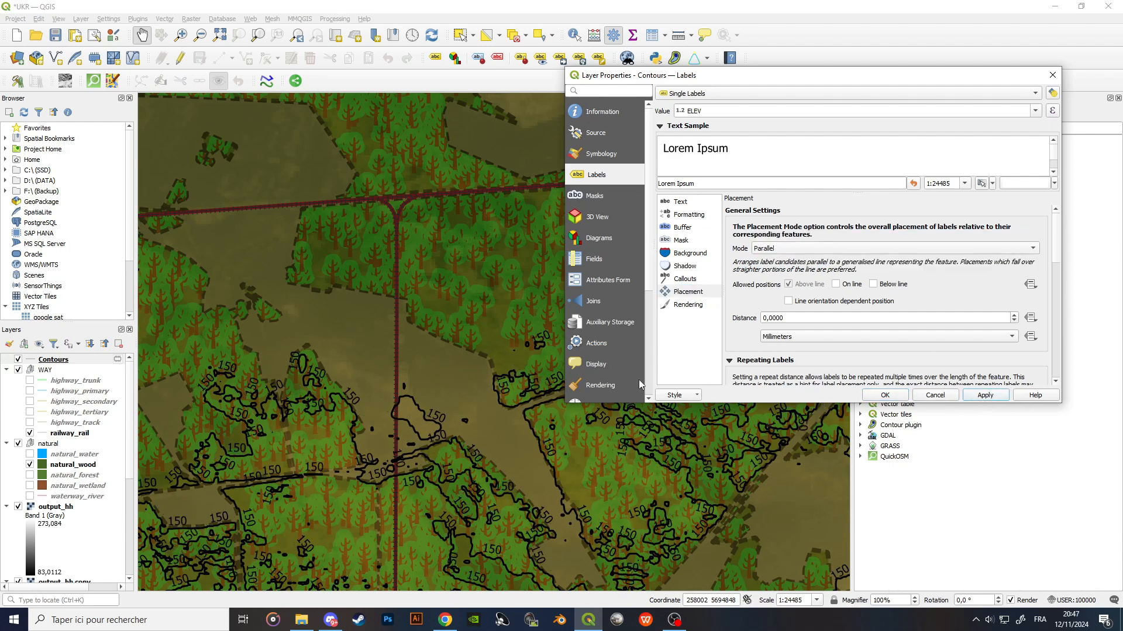
click(770, 252)
click(775, 263)
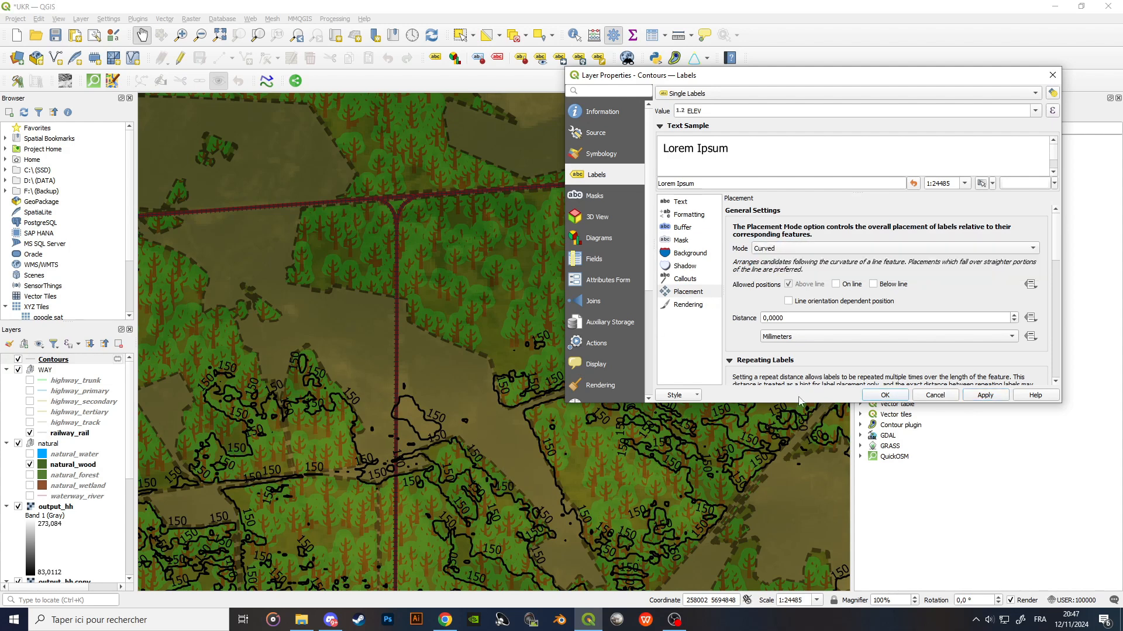
click(968, 394)
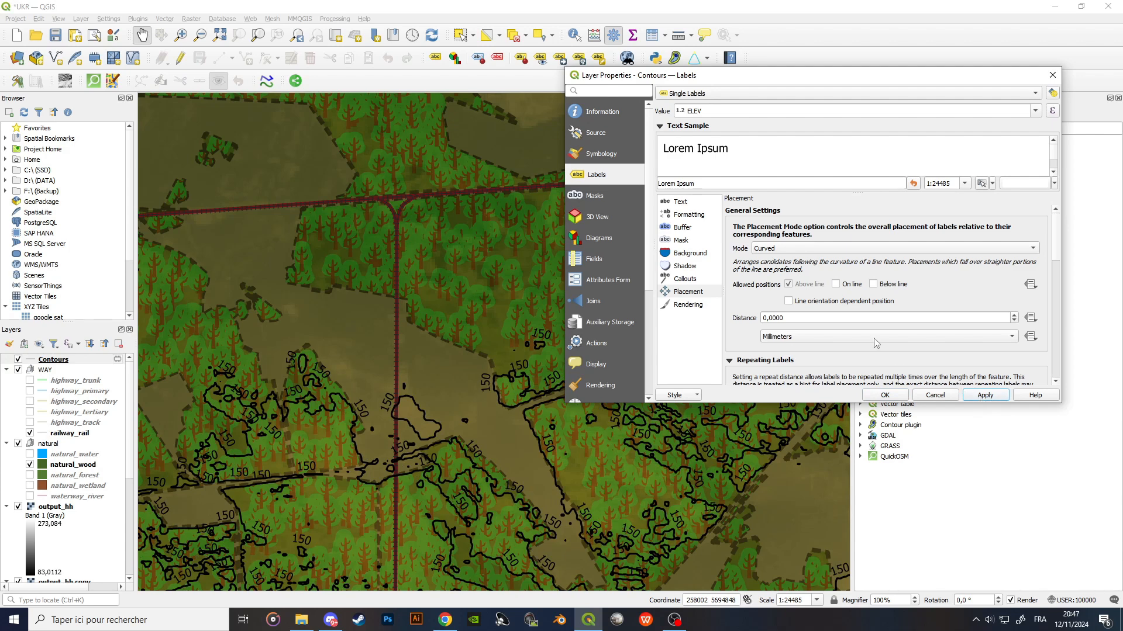
Set the unit of the contour labels' repeat distance to Meters at Scale and accept the layer properties.
scroll(752, 310, down, 2)
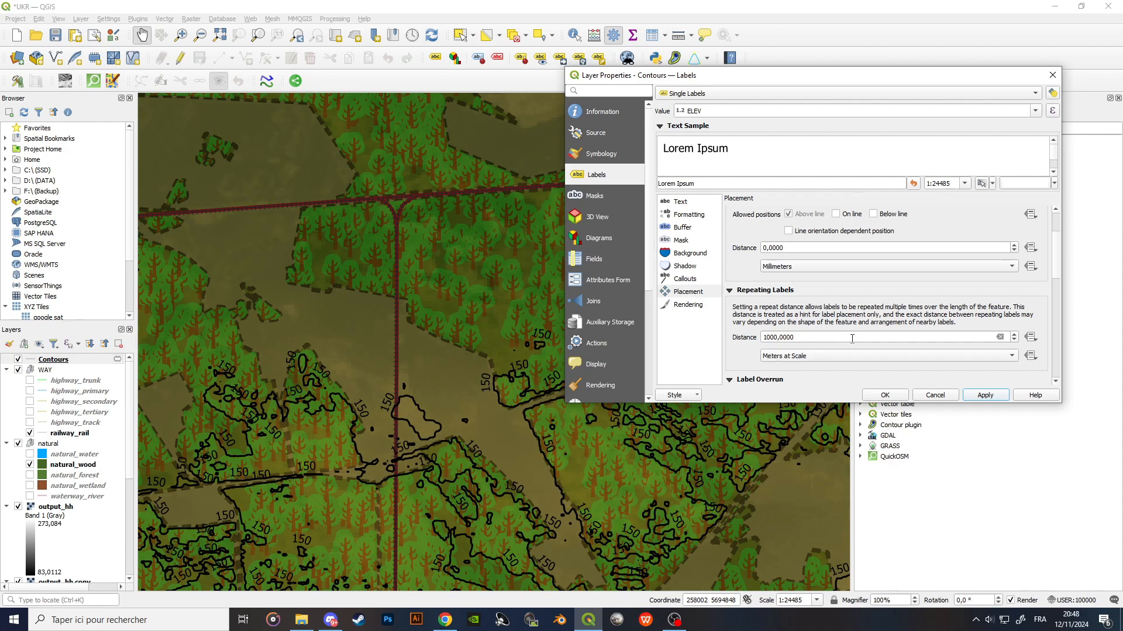
click(827, 363)
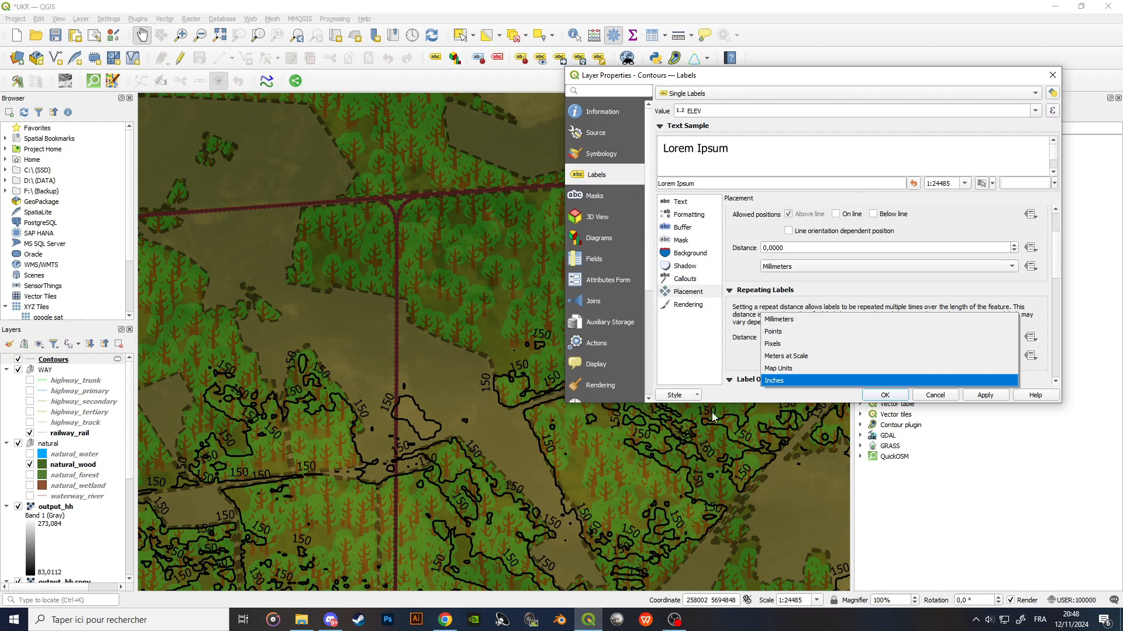
click(800, 358)
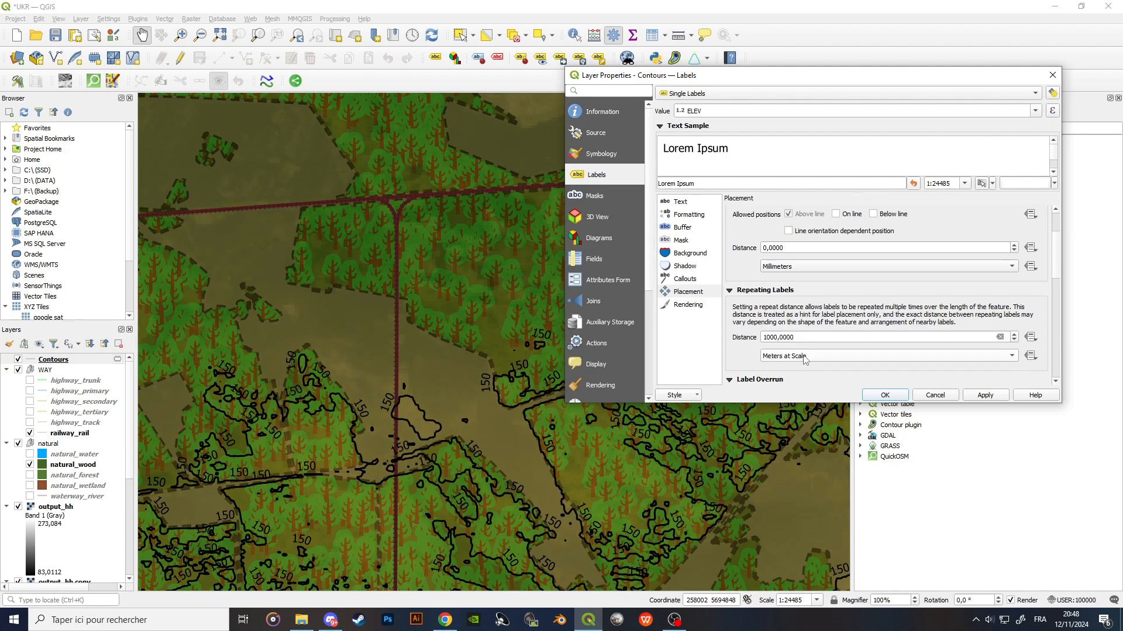
click(778, 338)
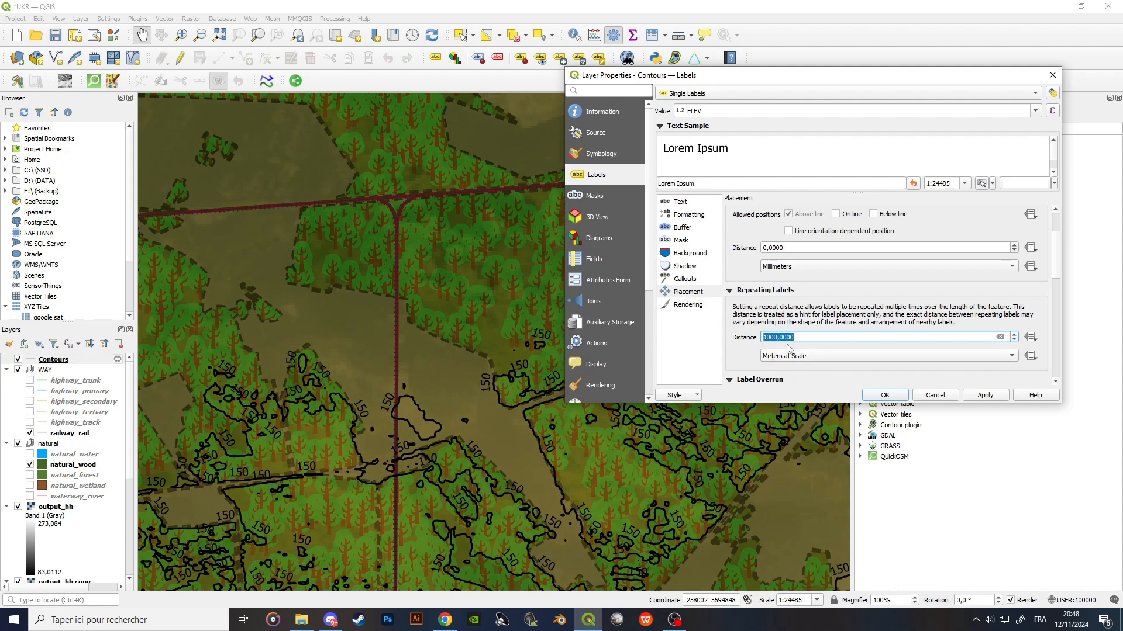
click(987, 397)
click(868, 397)
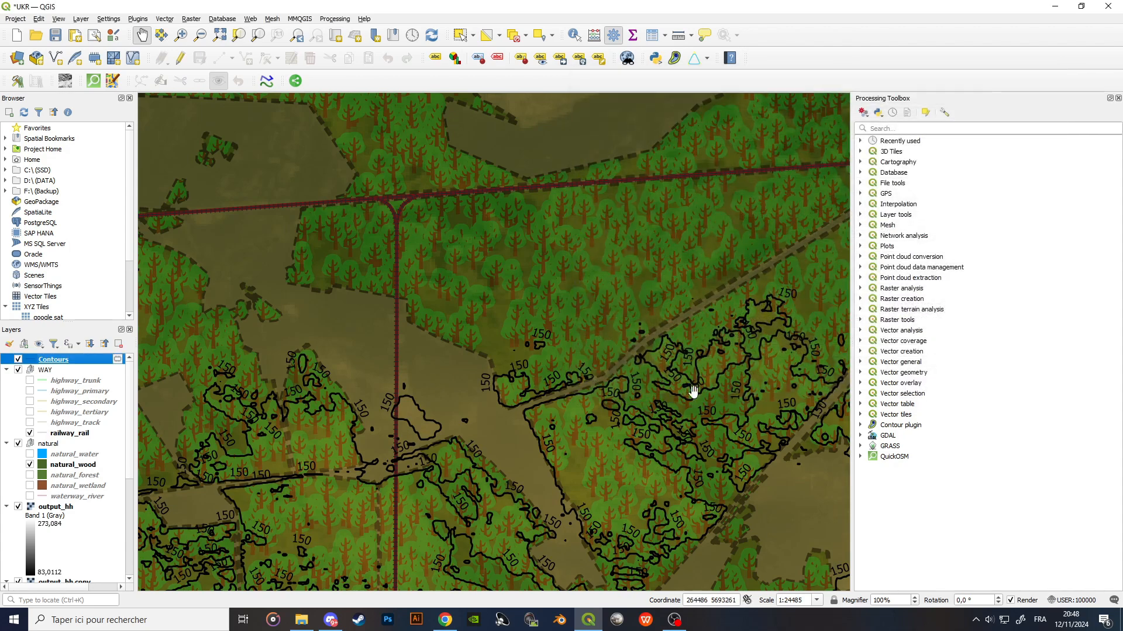
Look over the labelled contours on the map and open the Contours layer's symbology settings.
drag(591, 378, 563, 422)
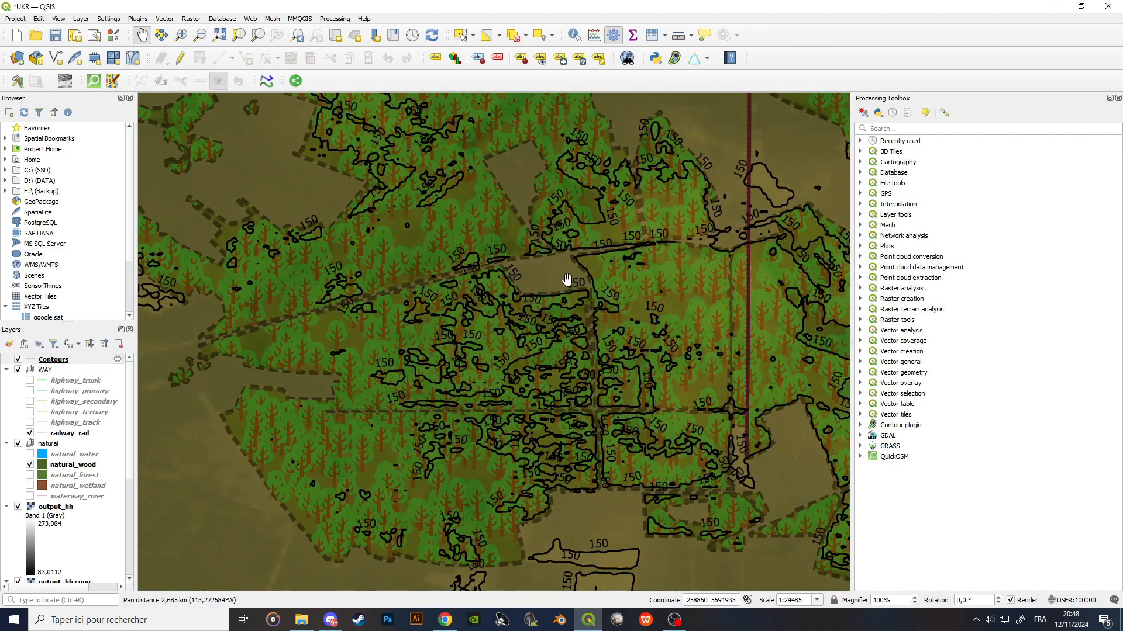
drag(572, 281, 549, 375)
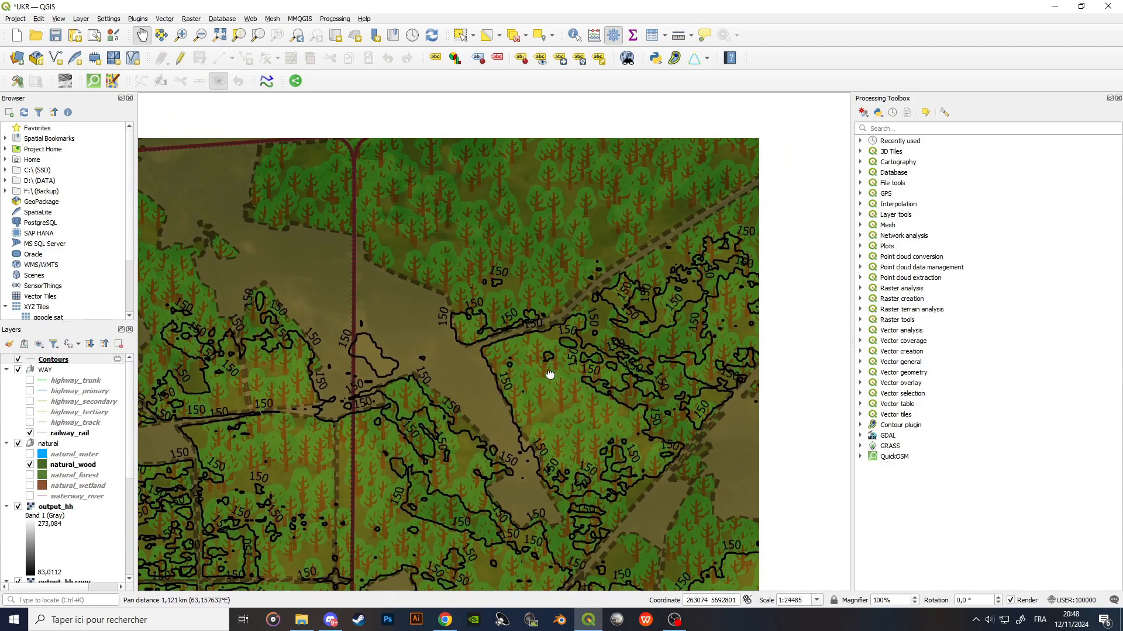
click(71, 363)
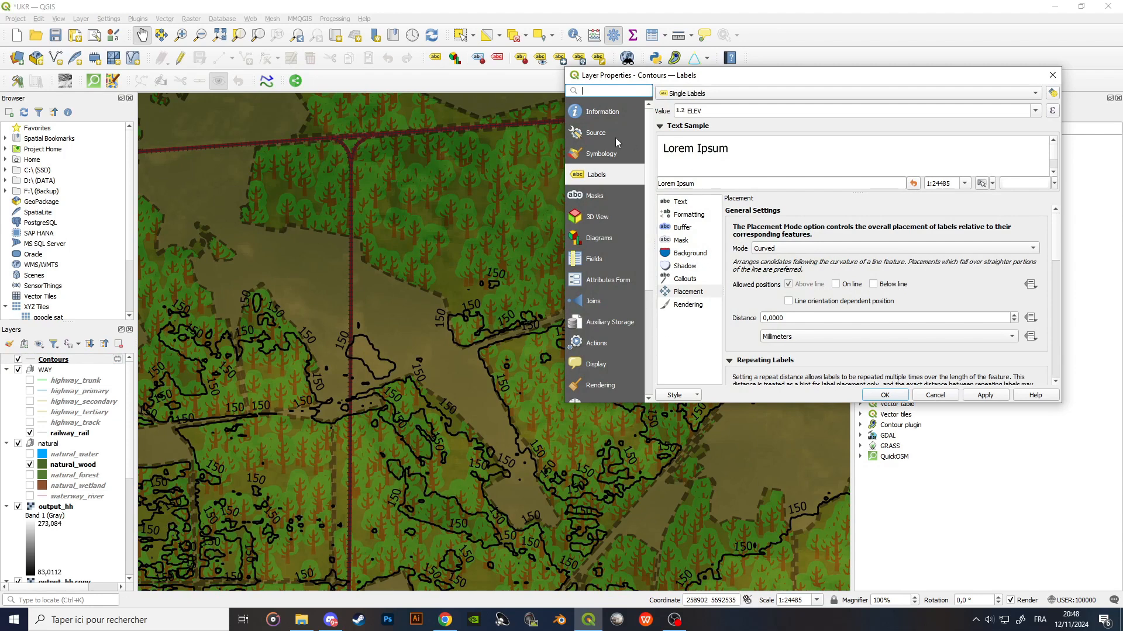
click(602, 155)
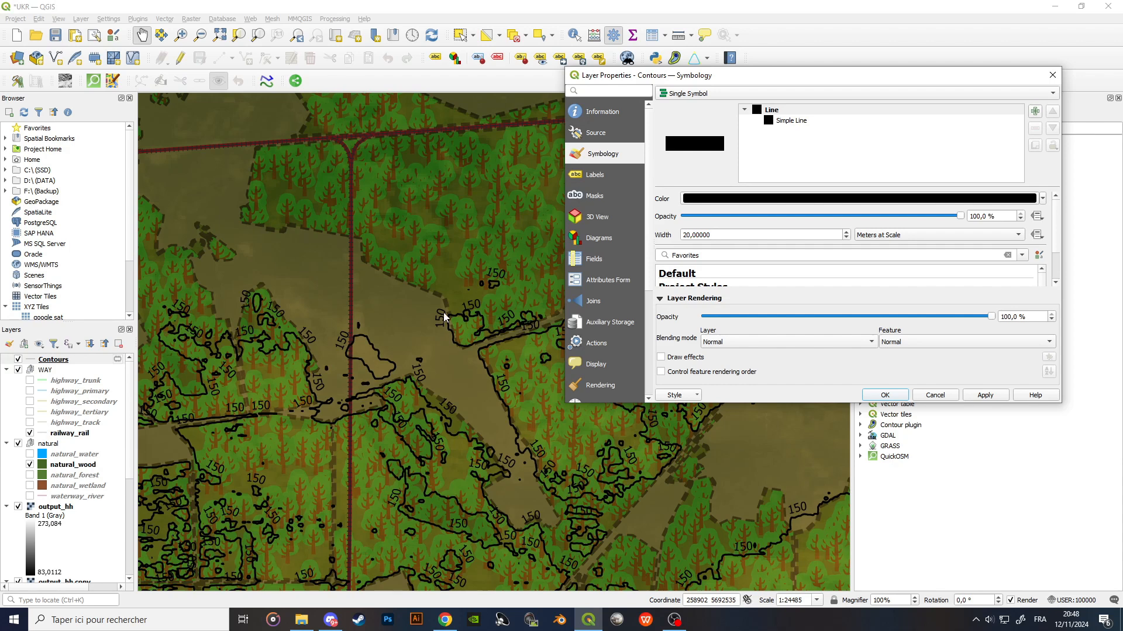
Try the Difference, Subtract and Addition layer blending modes on the Contours layer.
click(762, 342)
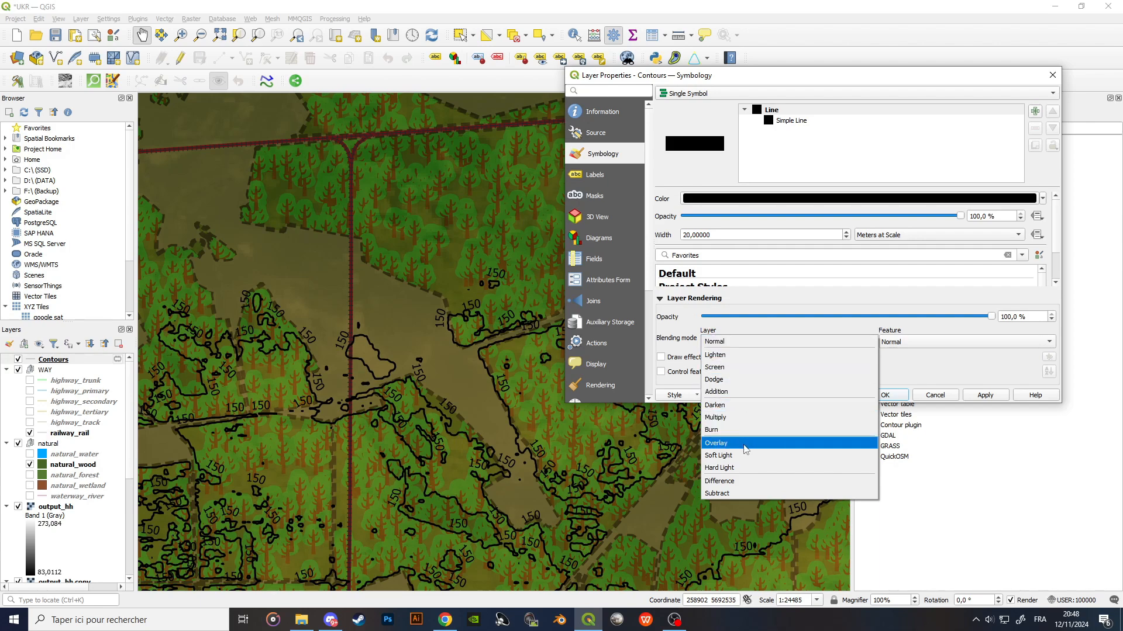
click(741, 481)
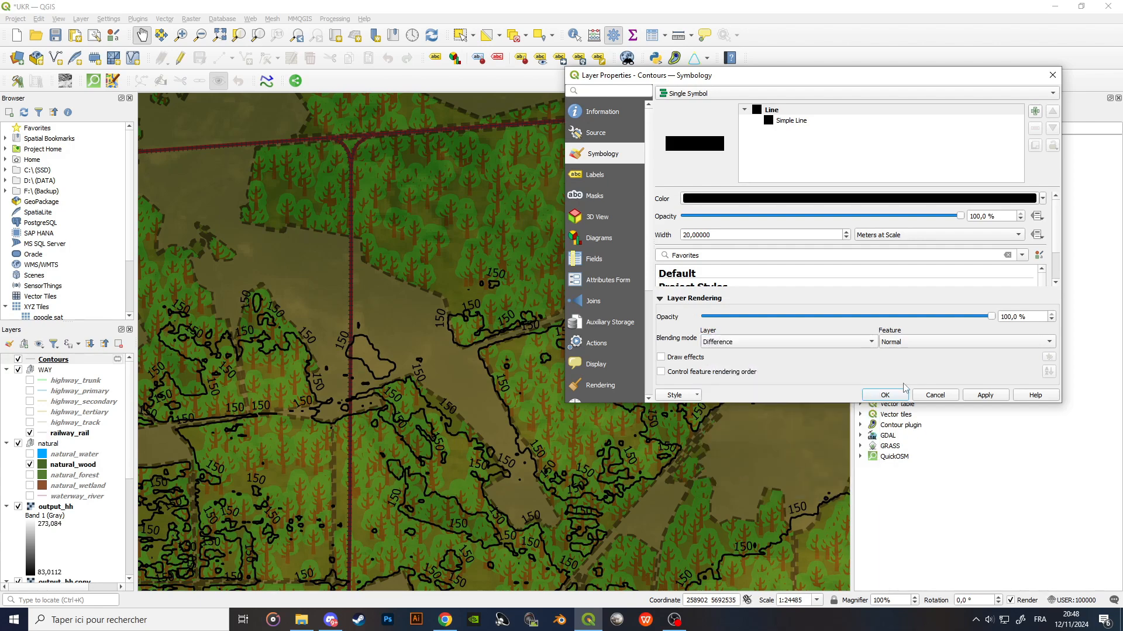
click(984, 396)
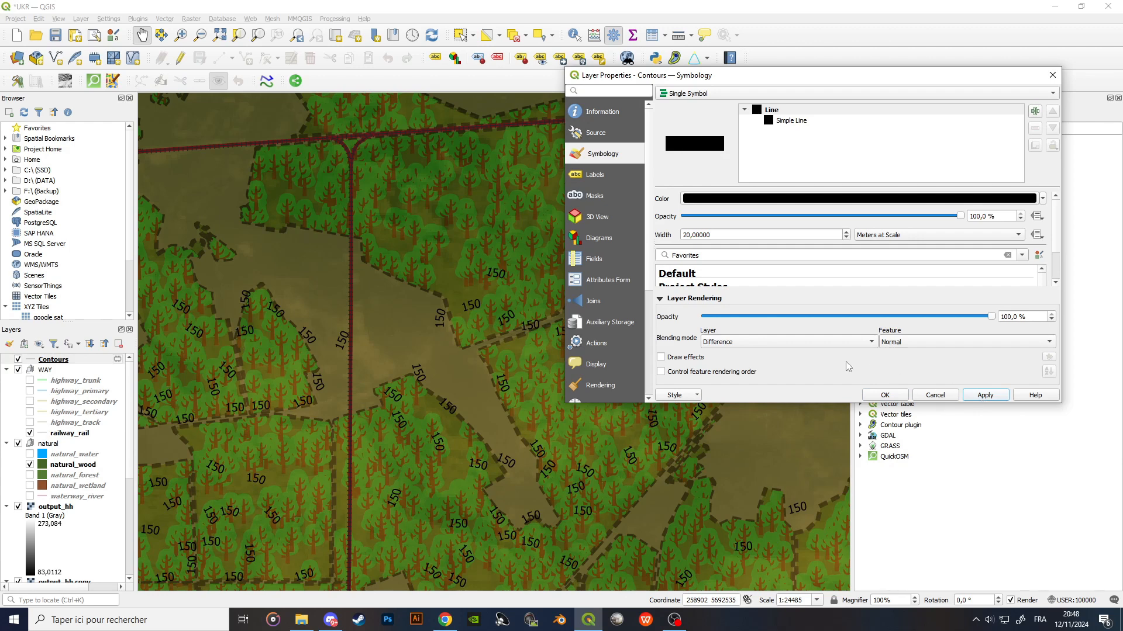
click(842, 344)
click(784, 356)
click(807, 342)
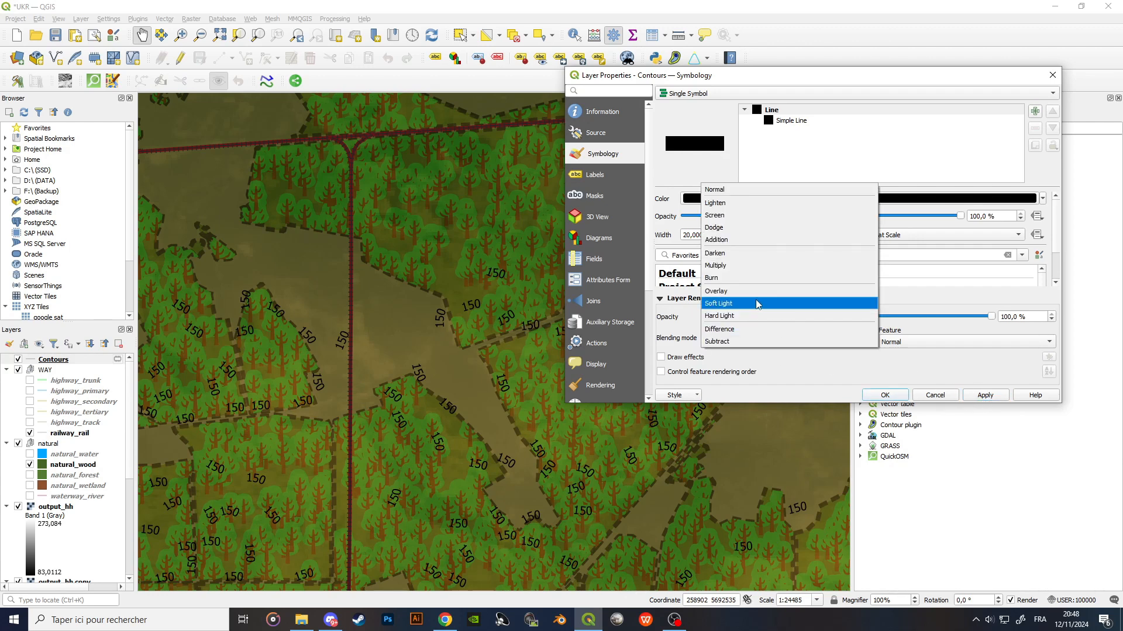
click(737, 244)
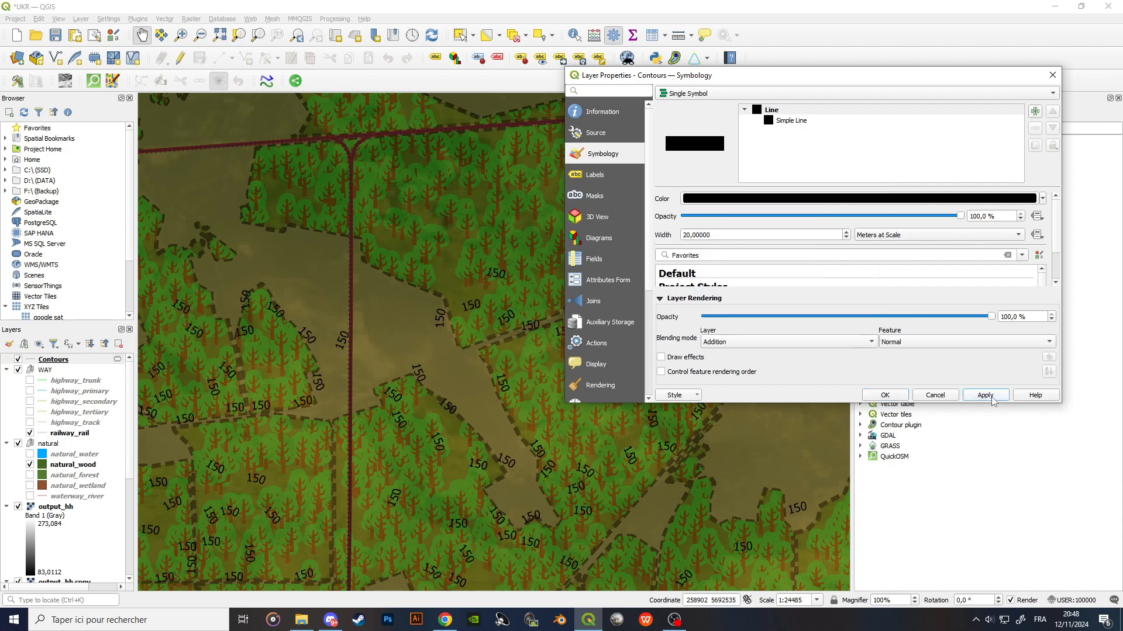
Set the Contours layer's blending mode to Overlay and apply it.
click(768, 343)
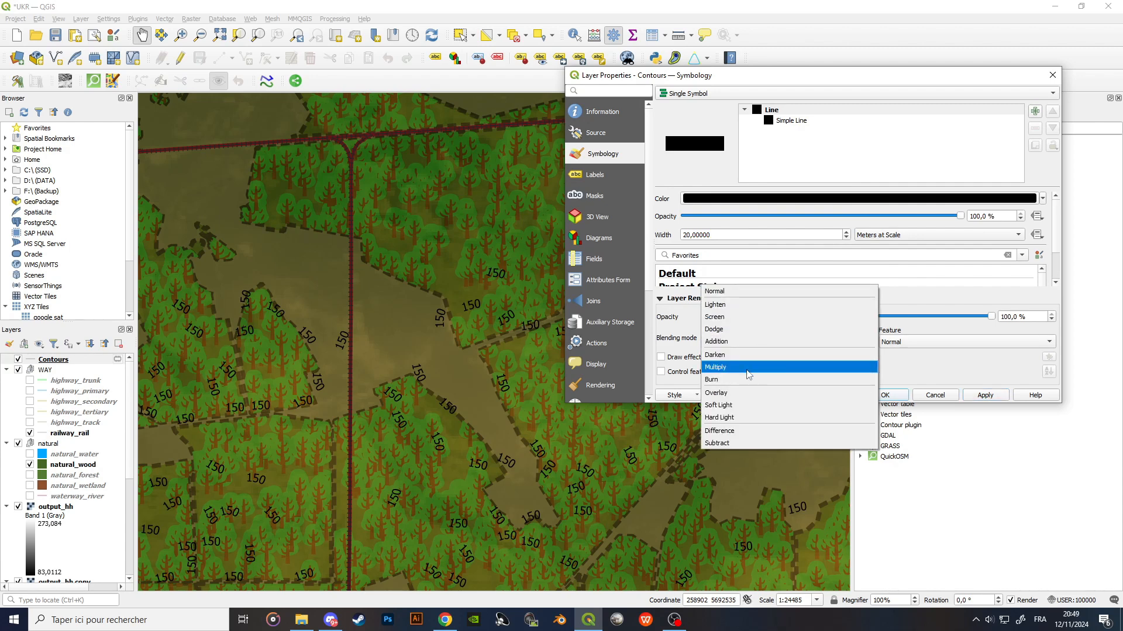
click(747, 394)
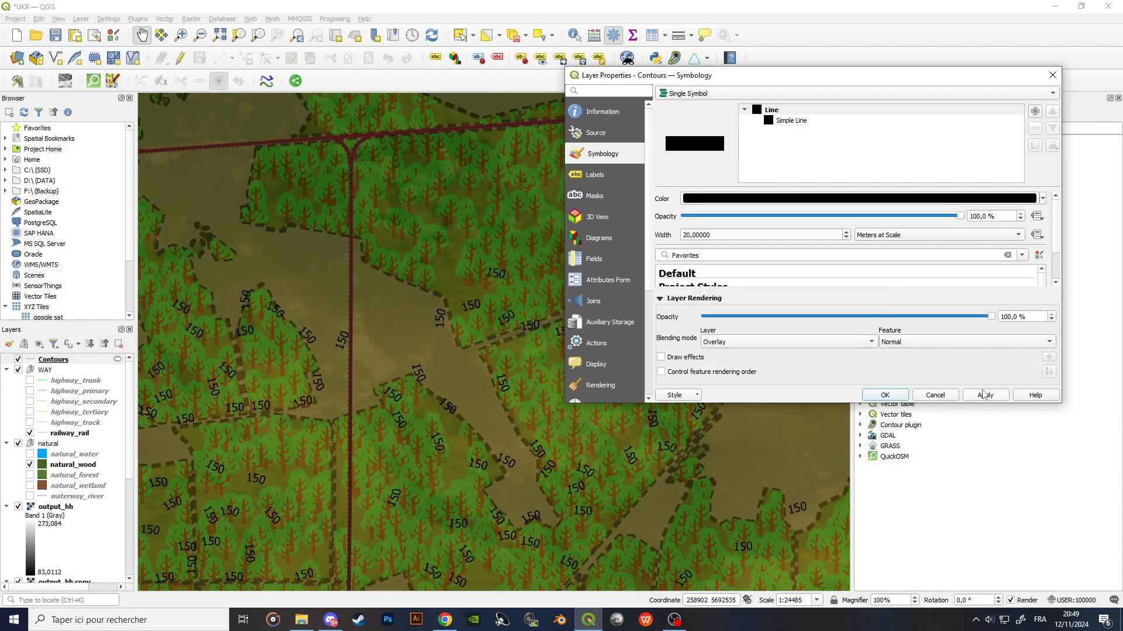
click(972, 394)
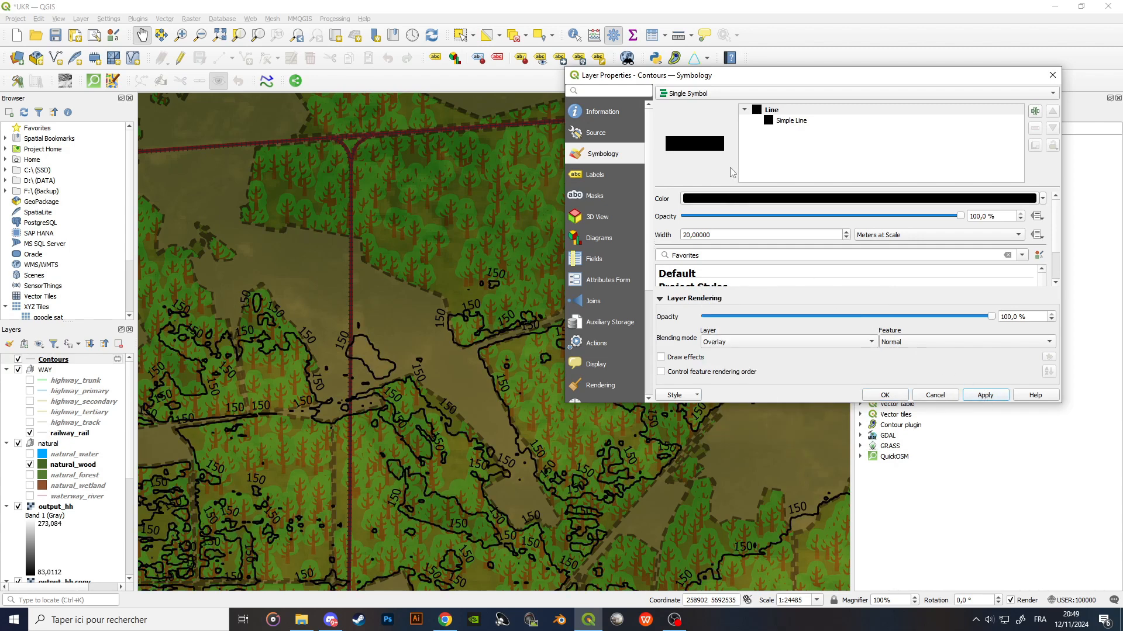
Change the color of the contours' simple line to white (#ffffff) and apply it.
click(791, 120)
click(784, 219)
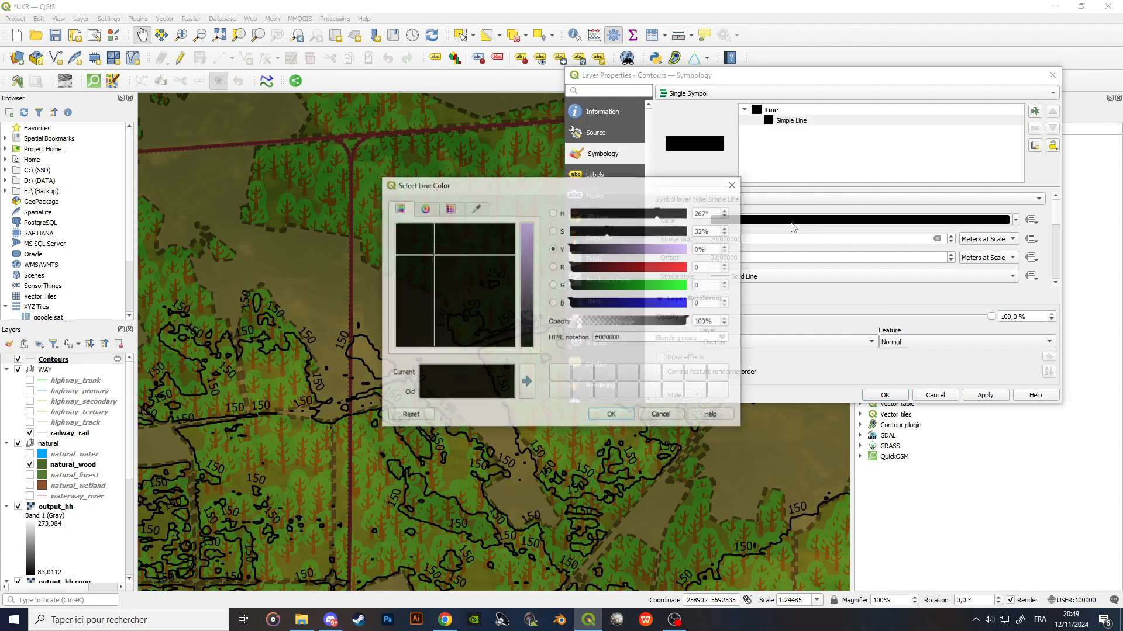
drag(526, 270, 526, 224)
click(464, 272)
drag(422, 283, 381, 212)
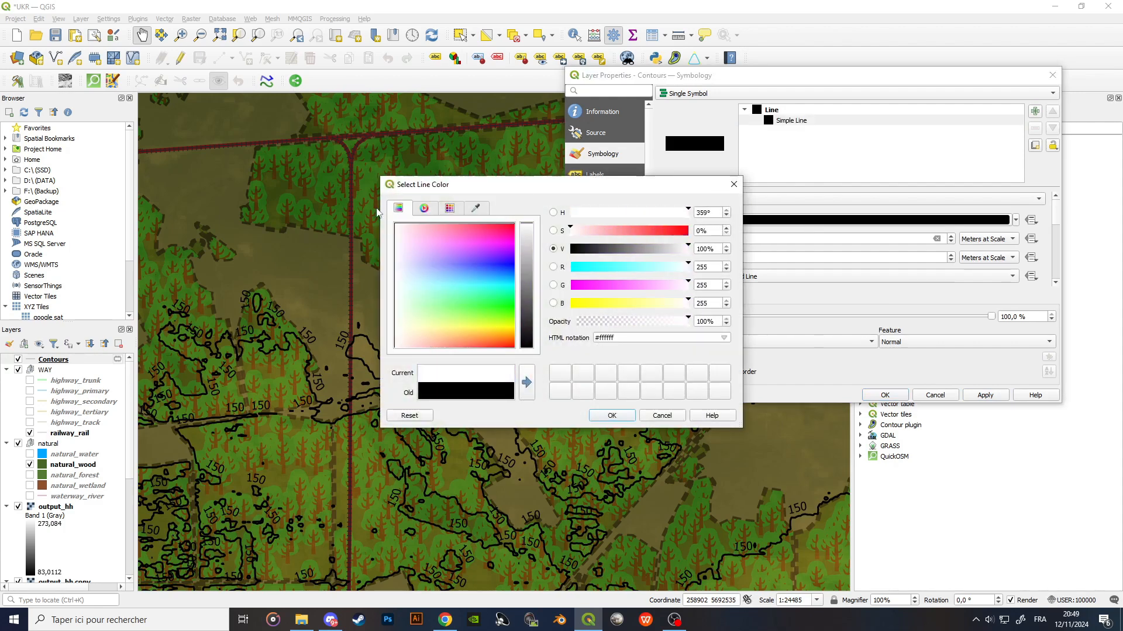
click(621, 419)
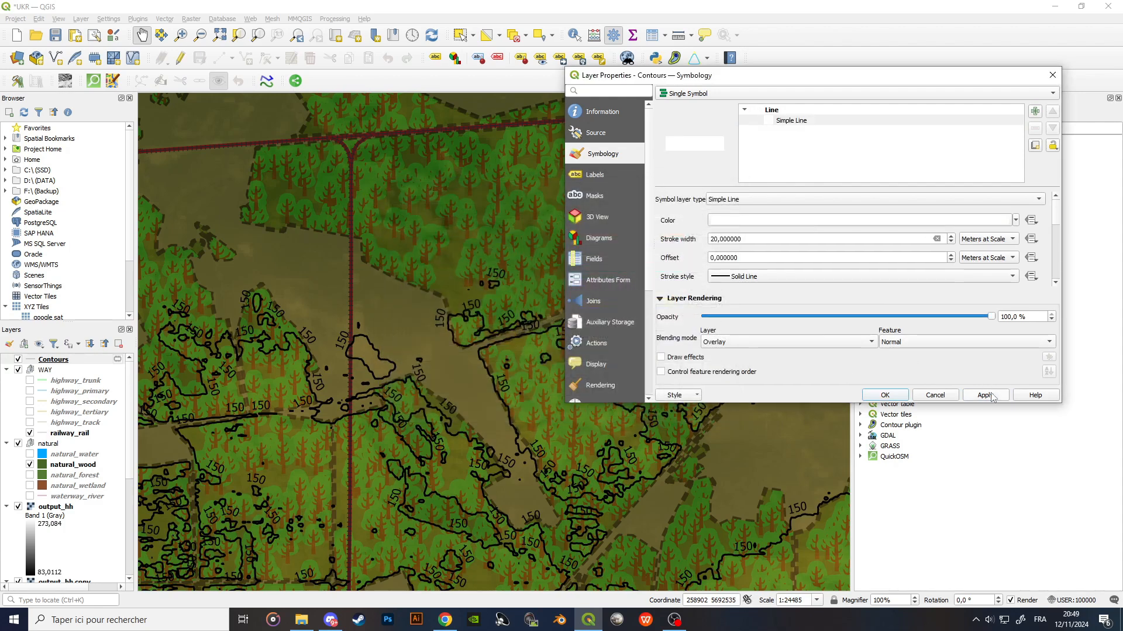
click(985, 395)
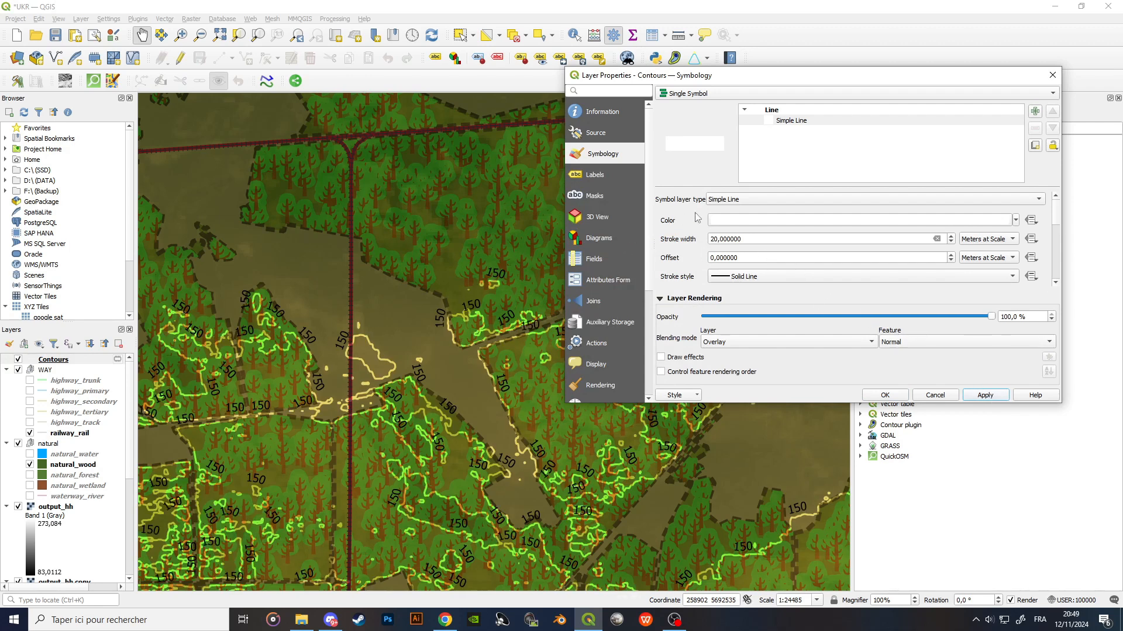
Lower the Contours layer's rendering opacity to 50% and apply it.
click(818, 317)
click(810, 322)
click(799, 321)
click(801, 322)
click(782, 319)
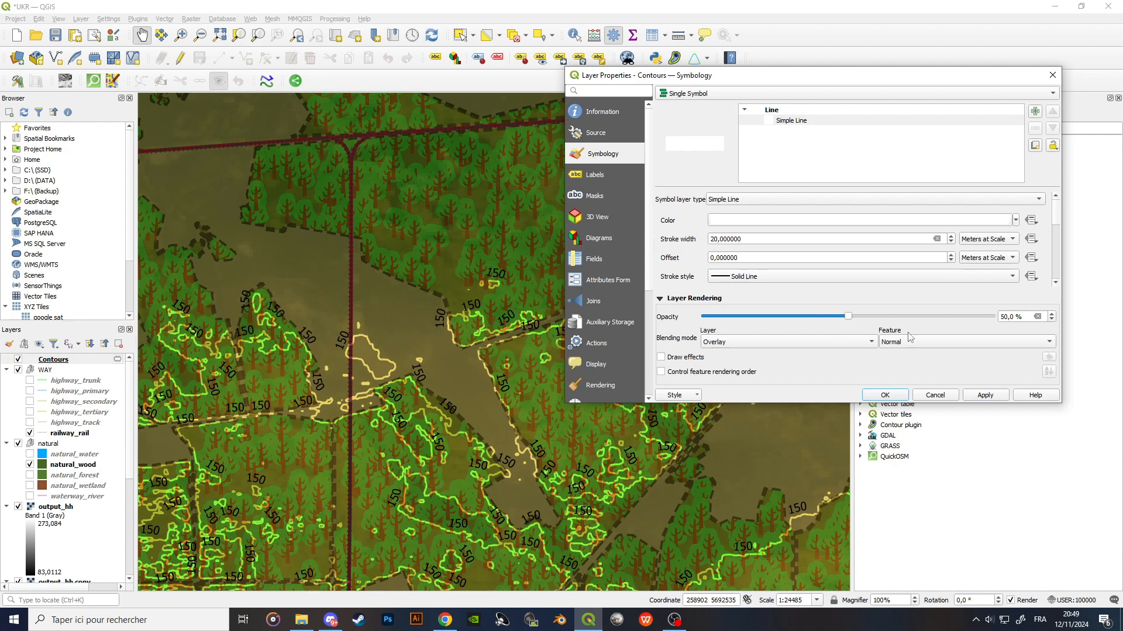
click(988, 396)
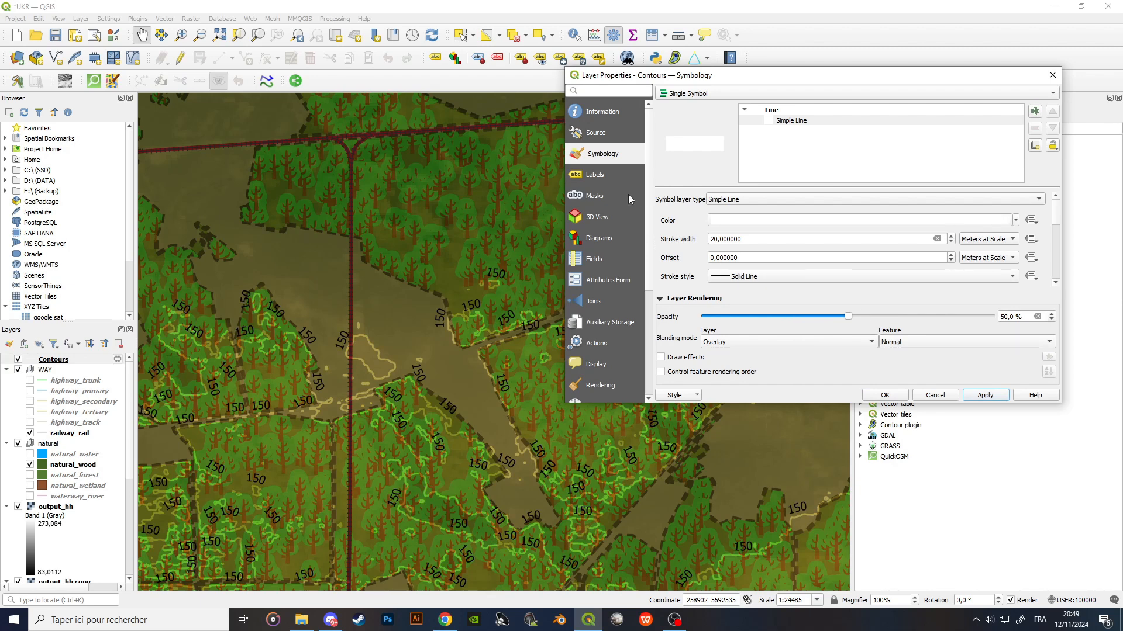
Change the contour labels' text color to white (#ffffff), accept the layer properties and look over the map.
click(620, 175)
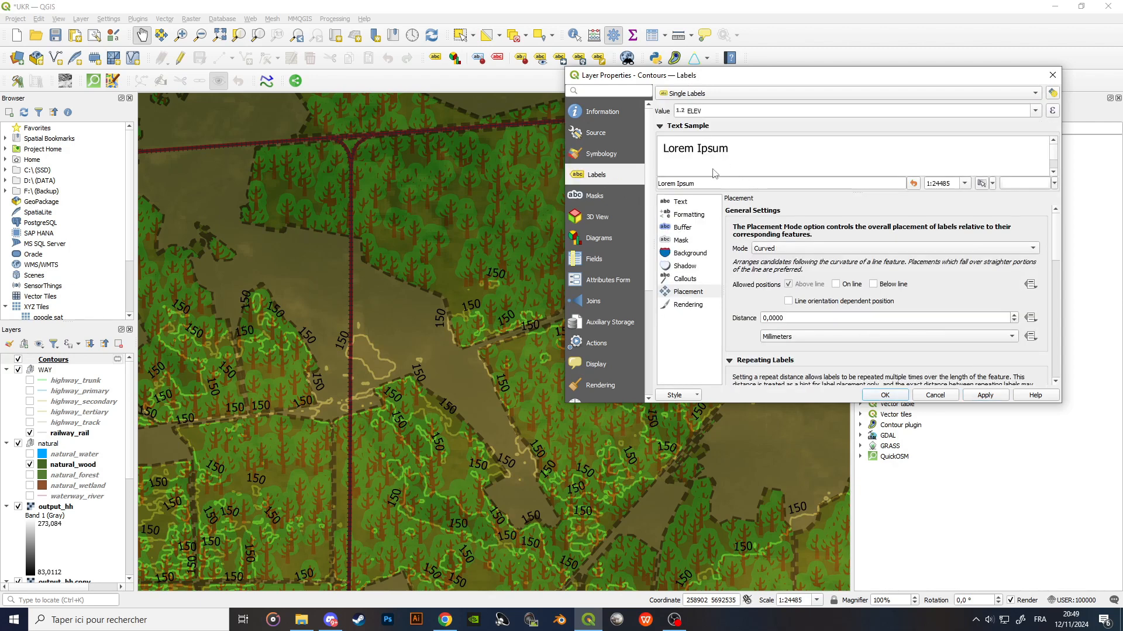
click(684, 203)
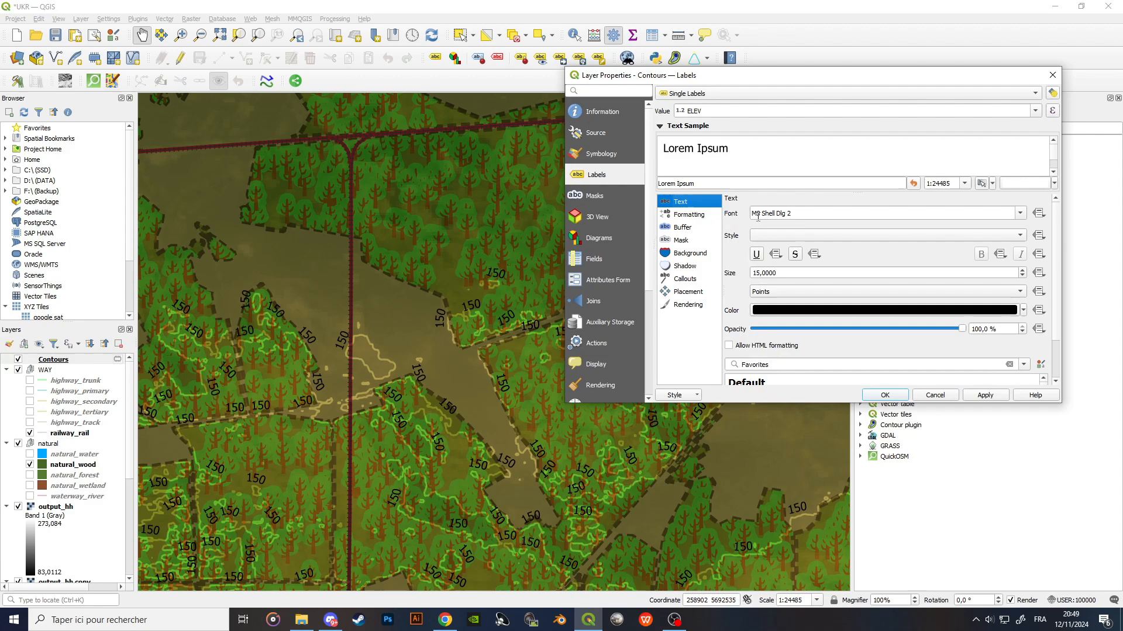
click(829, 306)
drag(527, 237, 527, 215)
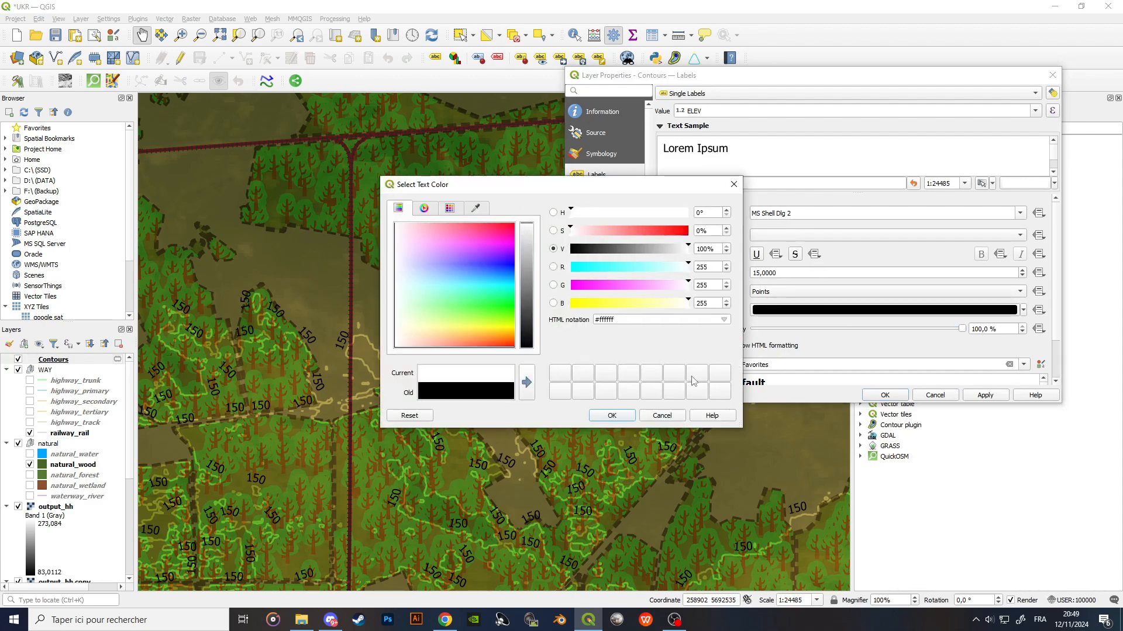
click(612, 415)
click(989, 398)
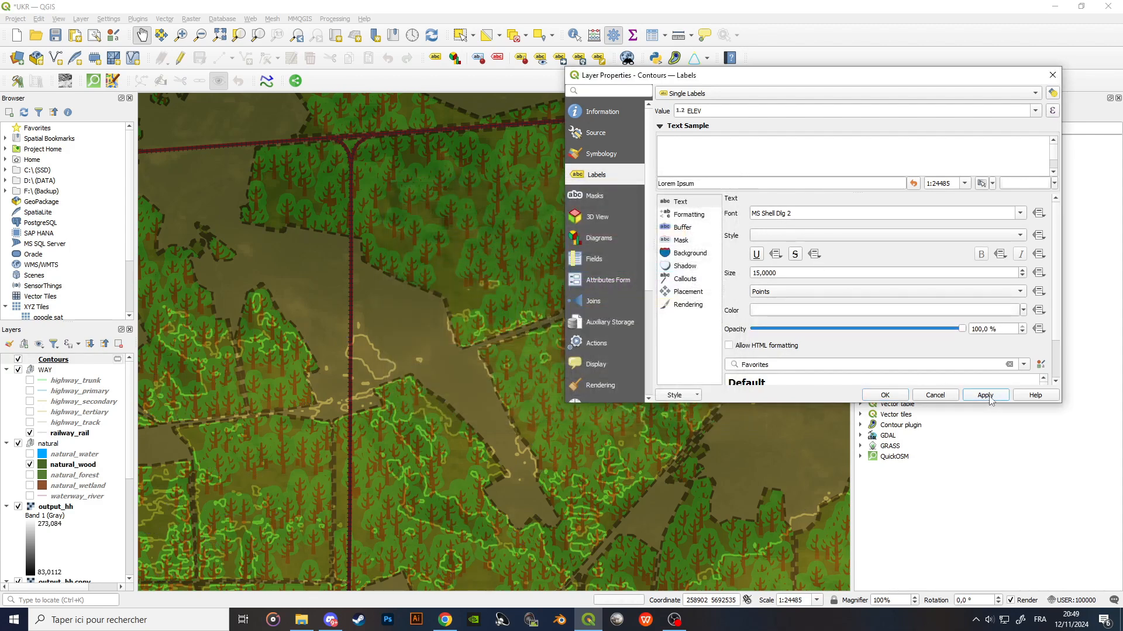
click(884, 396)
drag(726, 421, 491, 362)
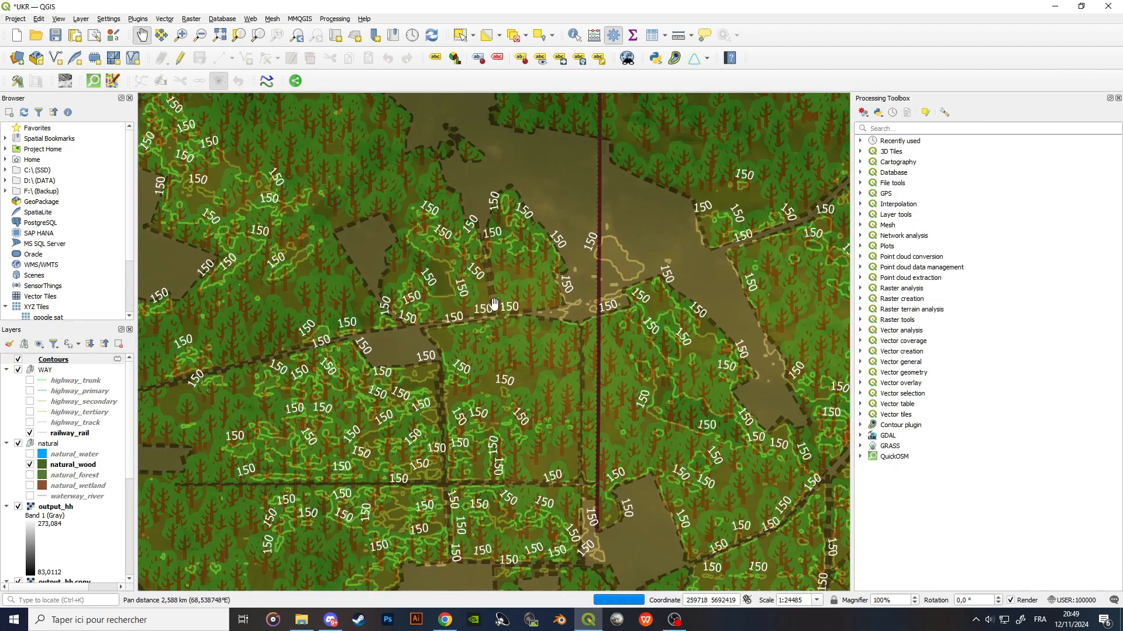
drag(732, 332, 596, 313)
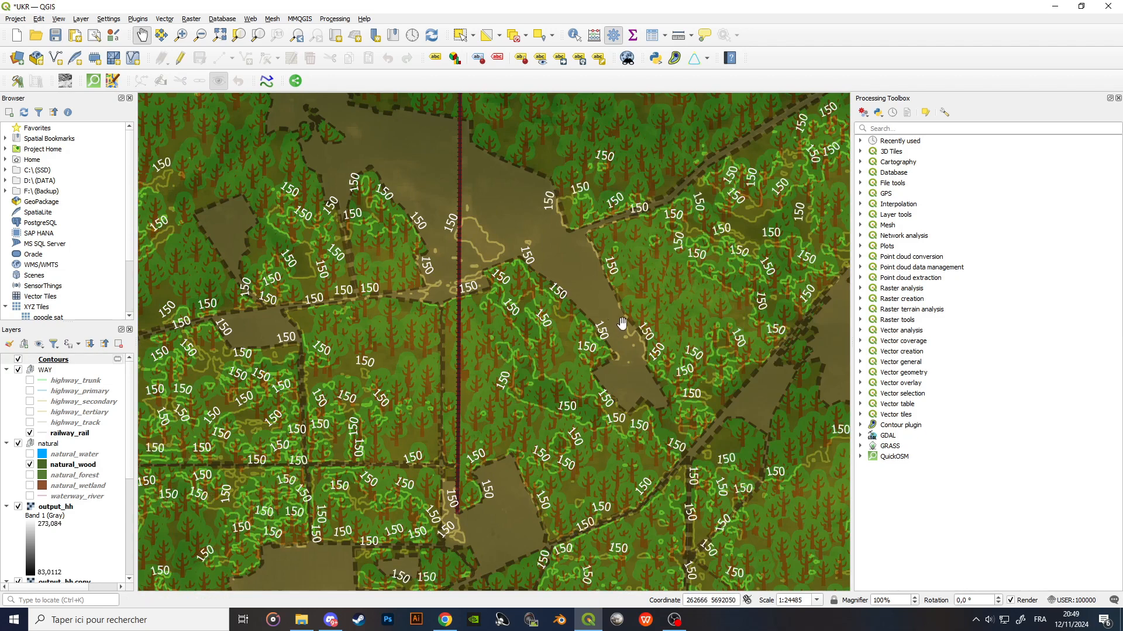
drag(608, 276, 663, 367)
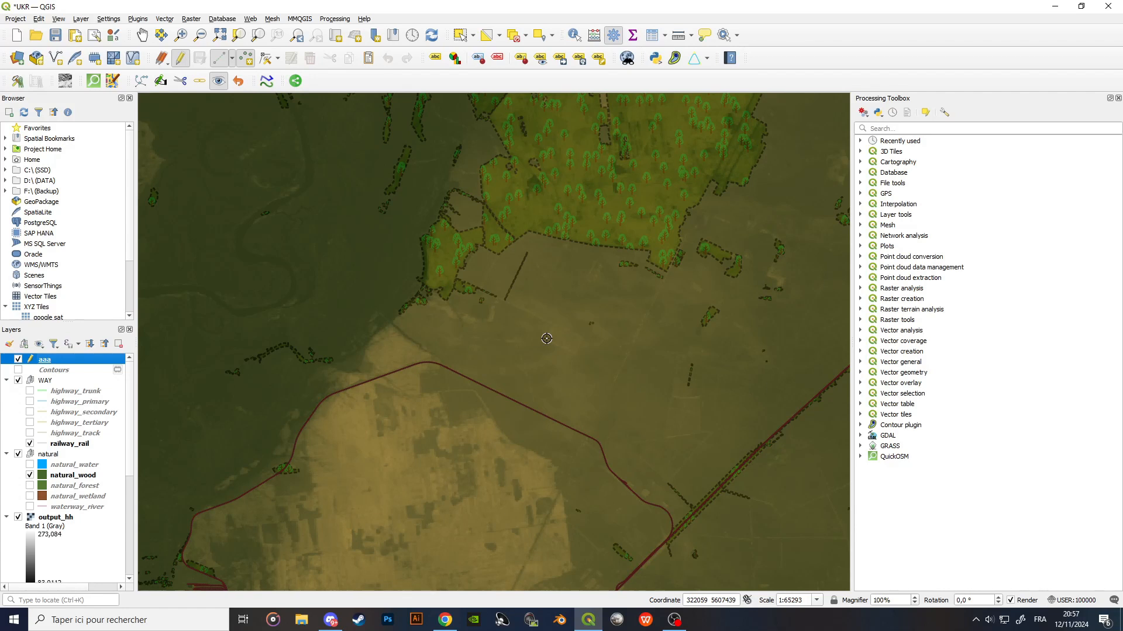
Add a point feature with id 1 to the aaa layer on the open land north of the railway curve and save the layer edits.
click(546, 339)
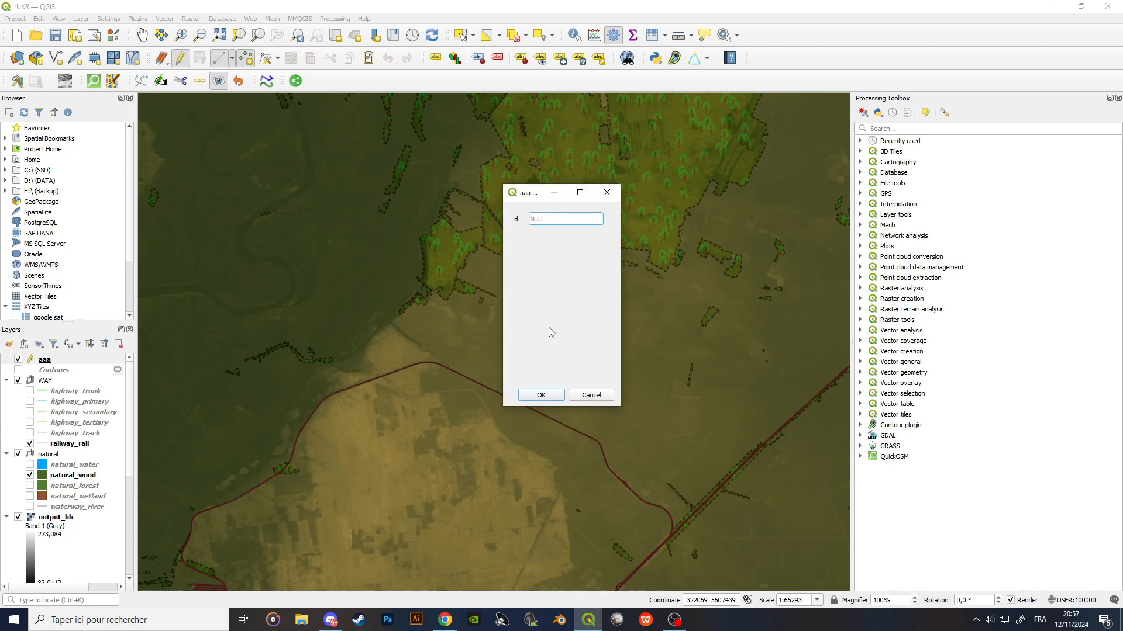
drag(542, 195, 681, 222)
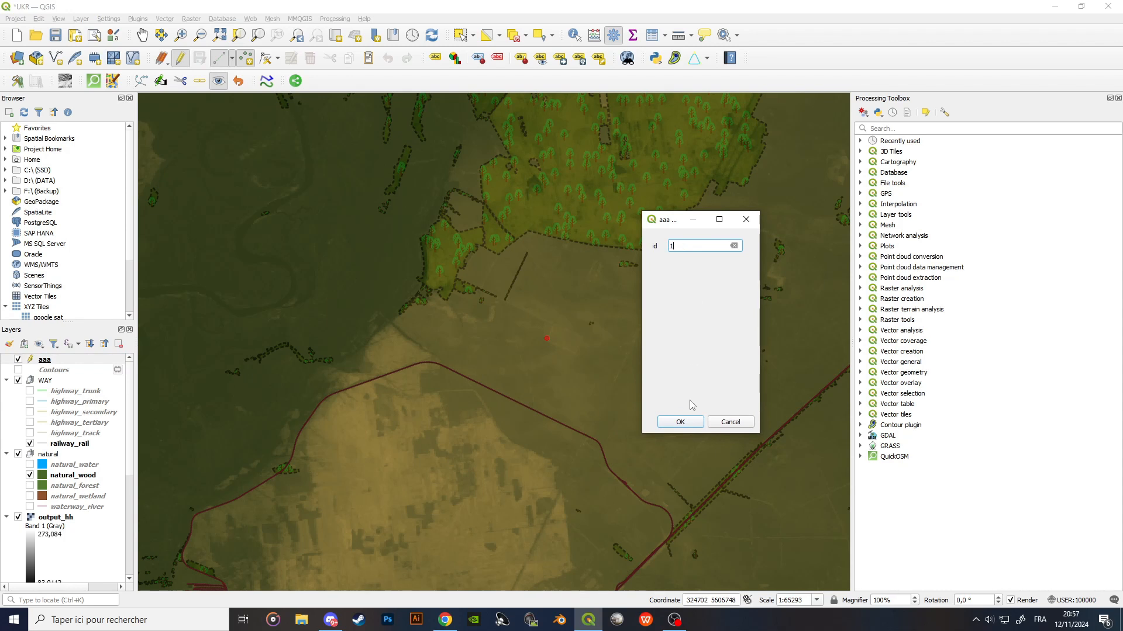
click(691, 423)
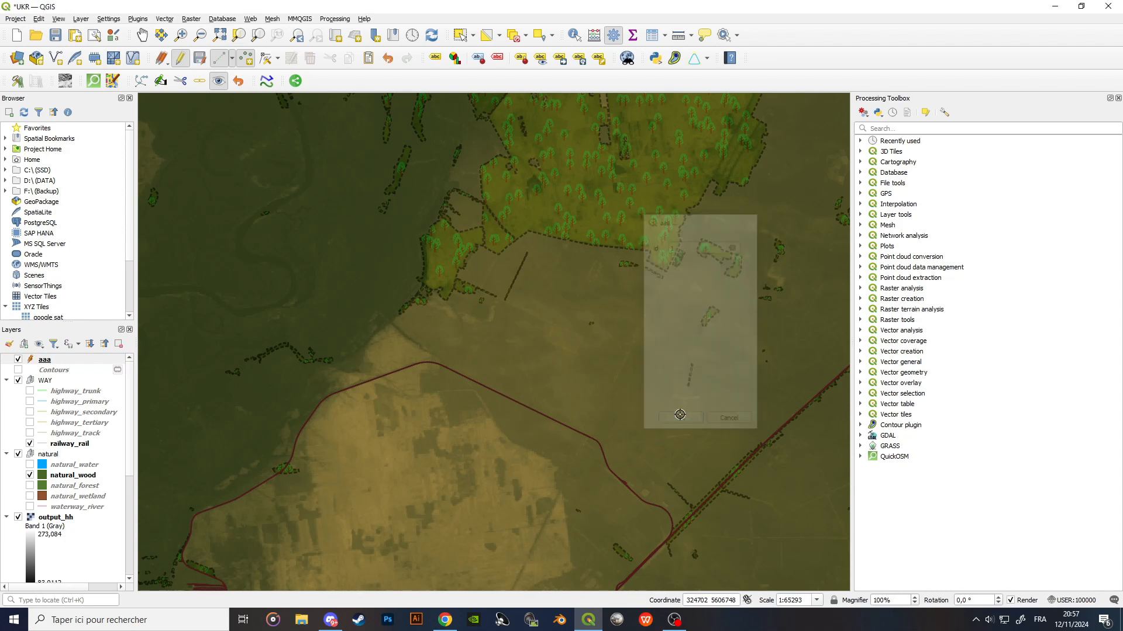
click(180, 58)
click(527, 316)
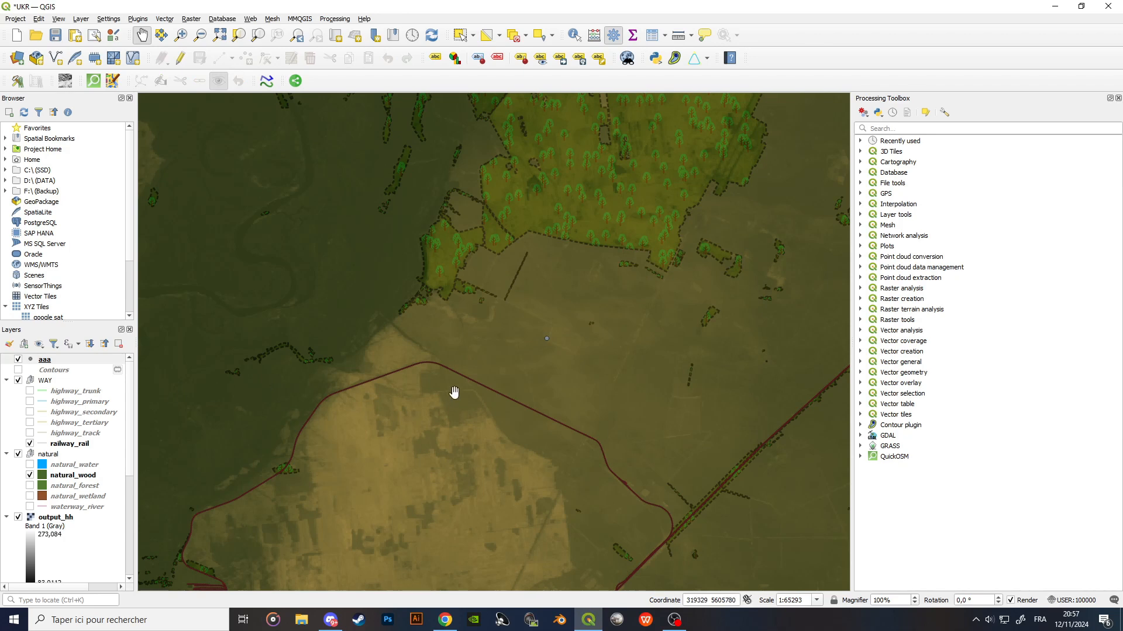
Add a Text (string) field called name with length 20 to the aaa layer's attribute table.
right_click(52, 363)
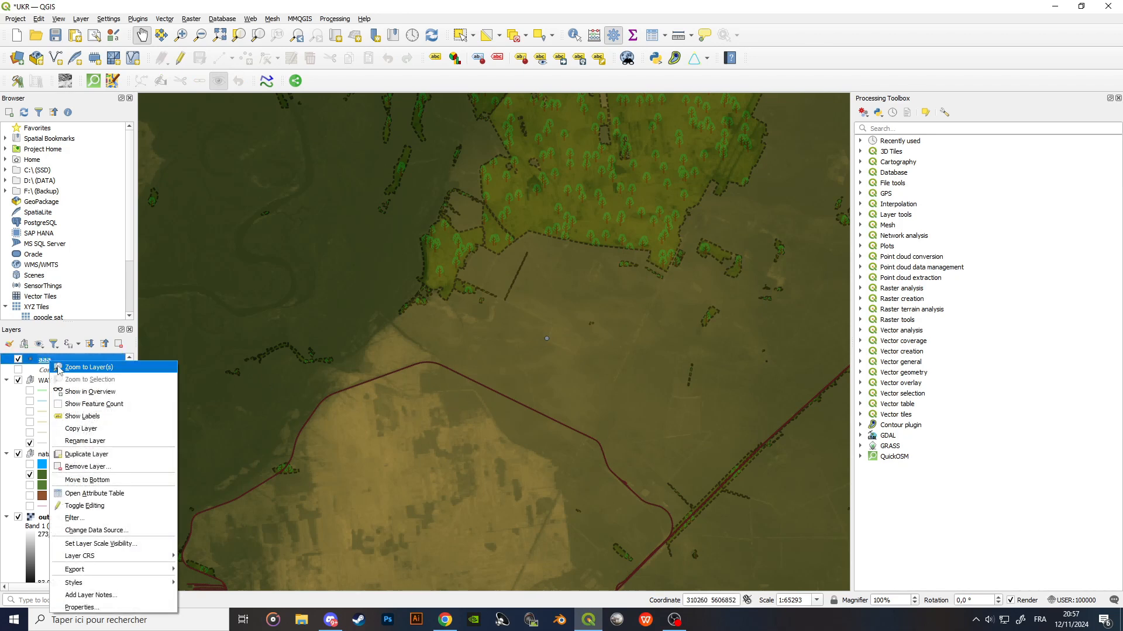
click(133, 494)
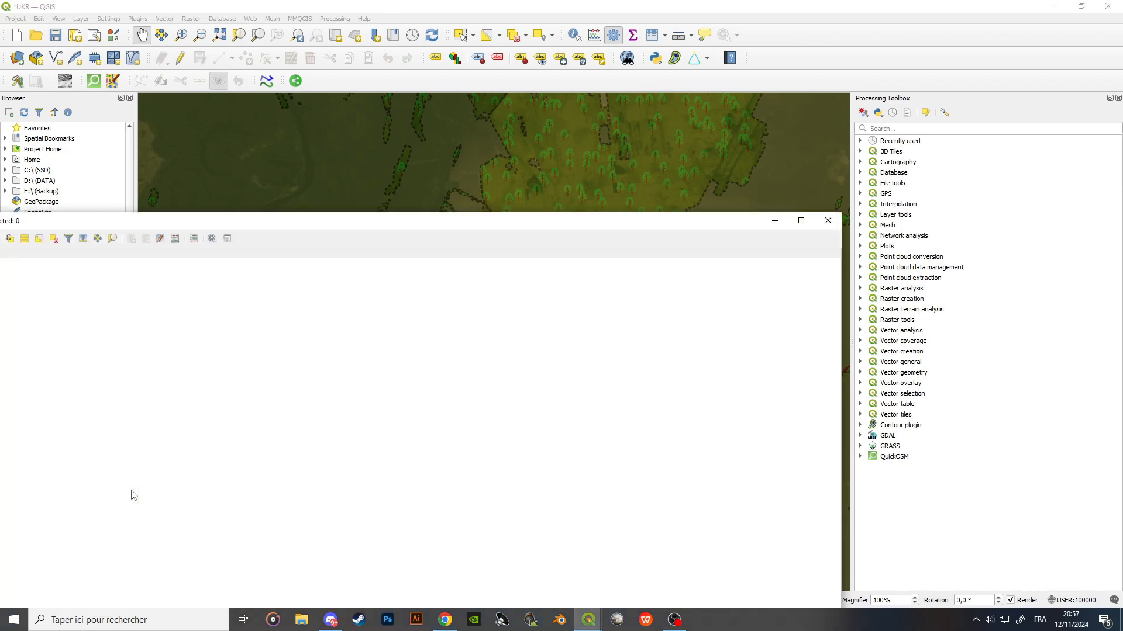
drag(374, 225, 739, 163)
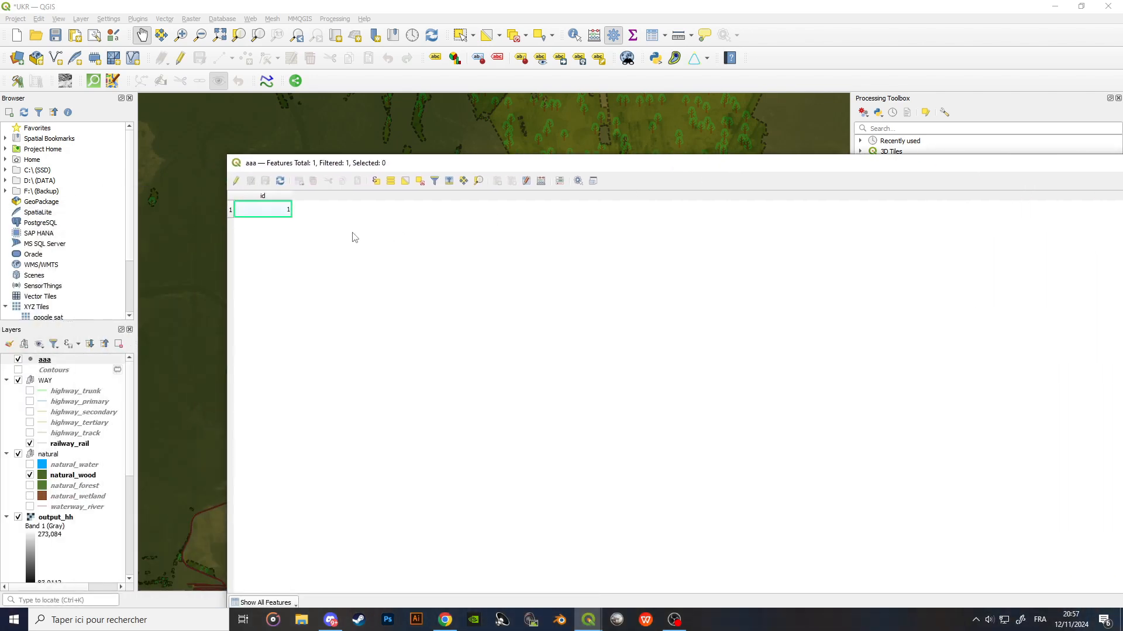
click(236, 182)
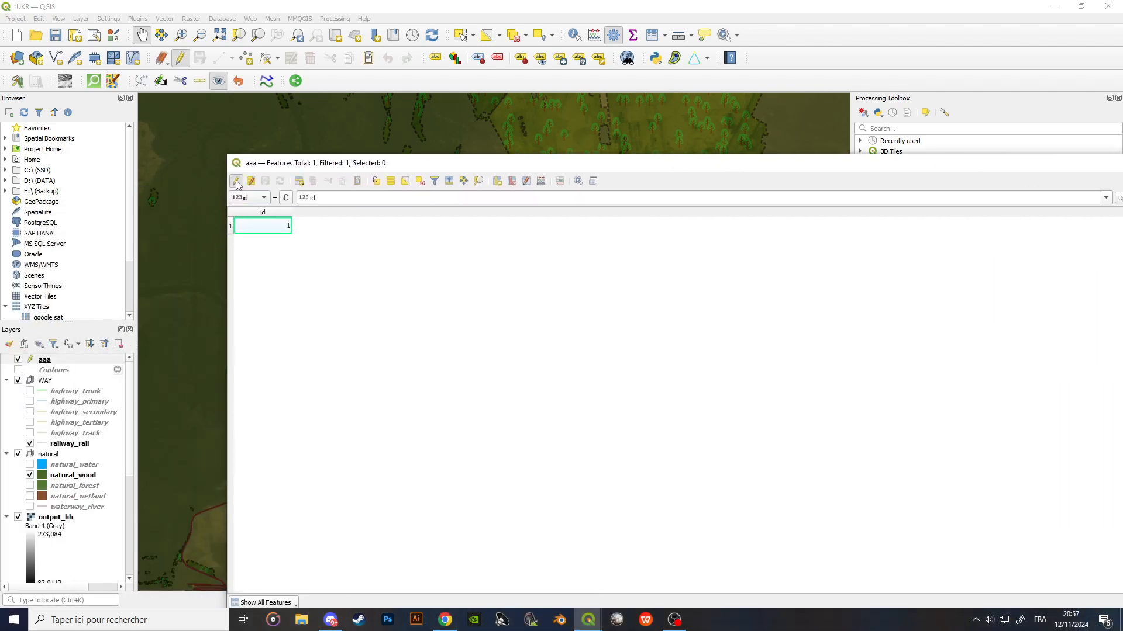
click(497, 182)
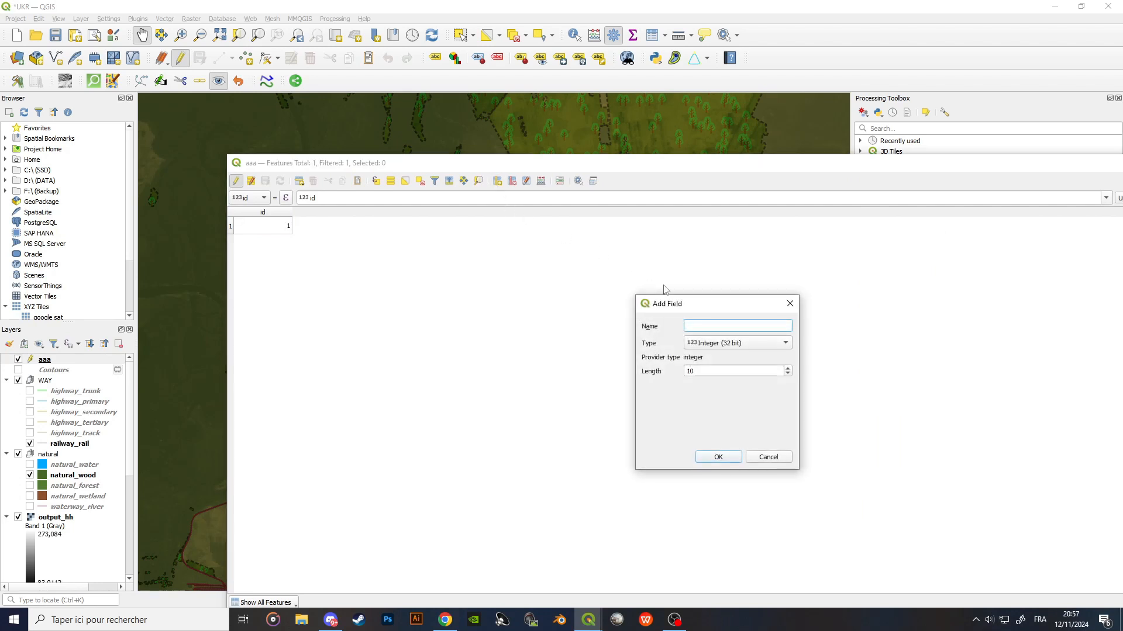
drag(712, 311, 550, 239)
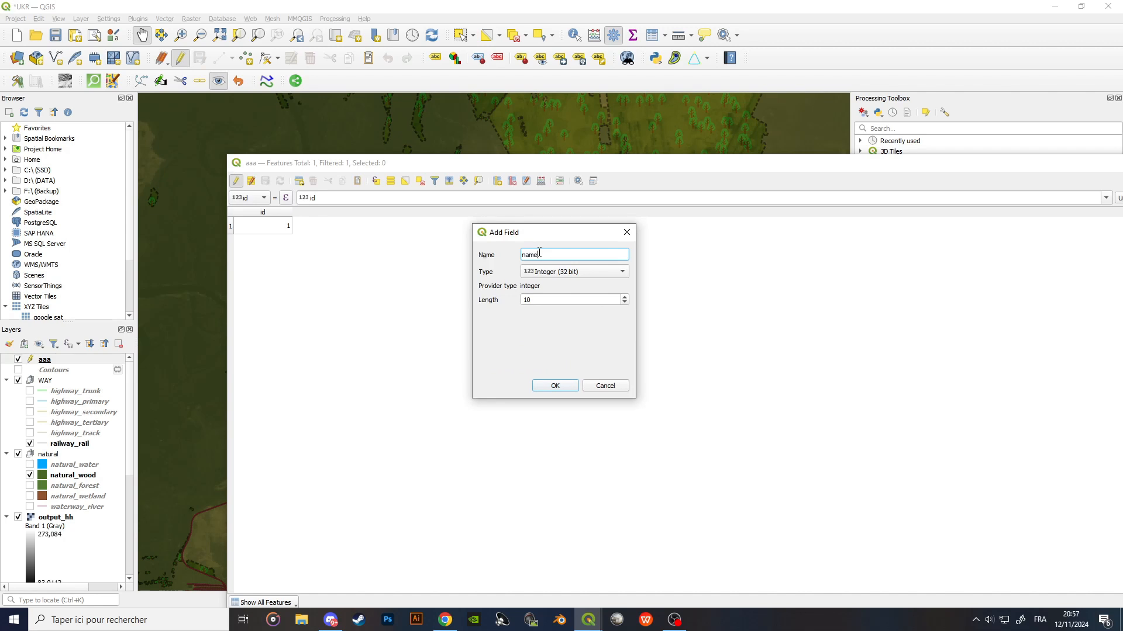
click(602, 272)
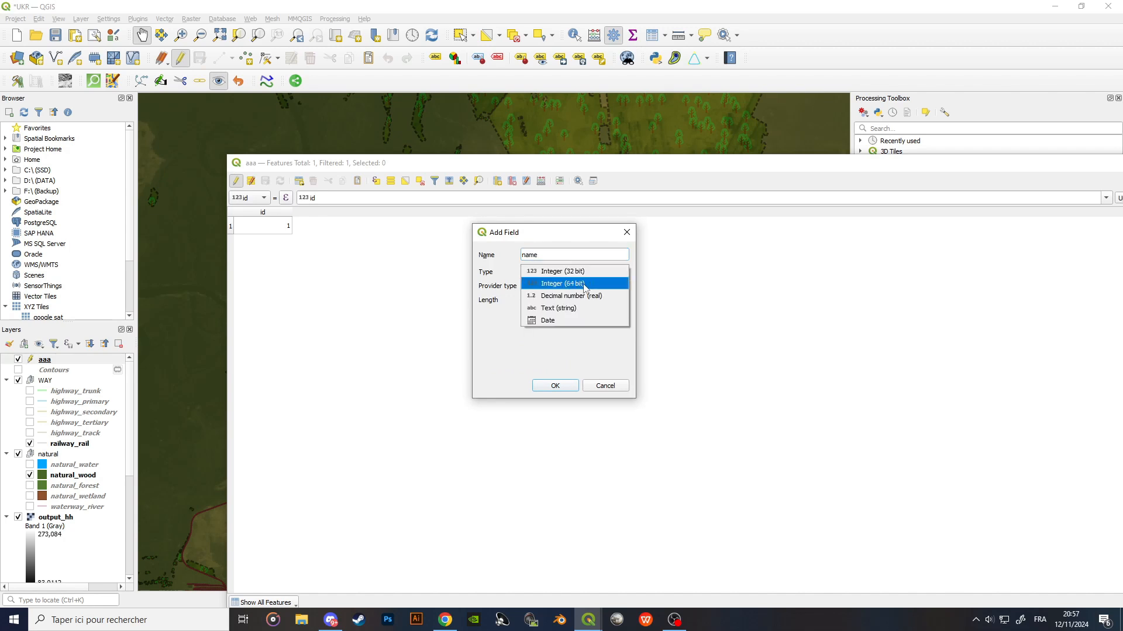
click(596, 310)
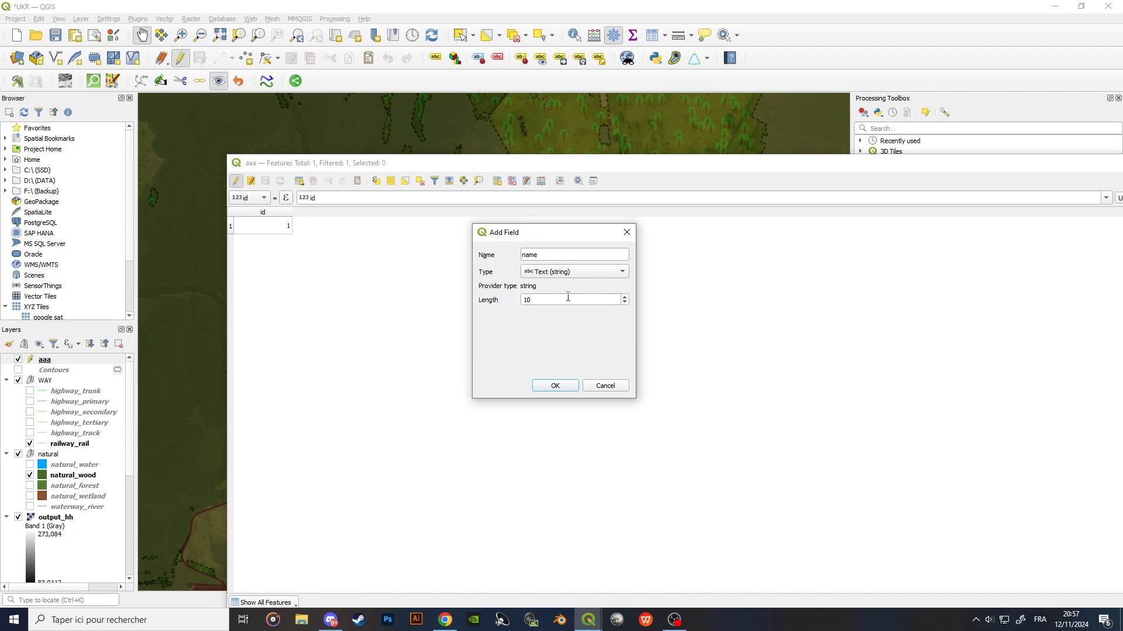
drag(573, 299, 481, 294)
text(200)
click(572, 387)
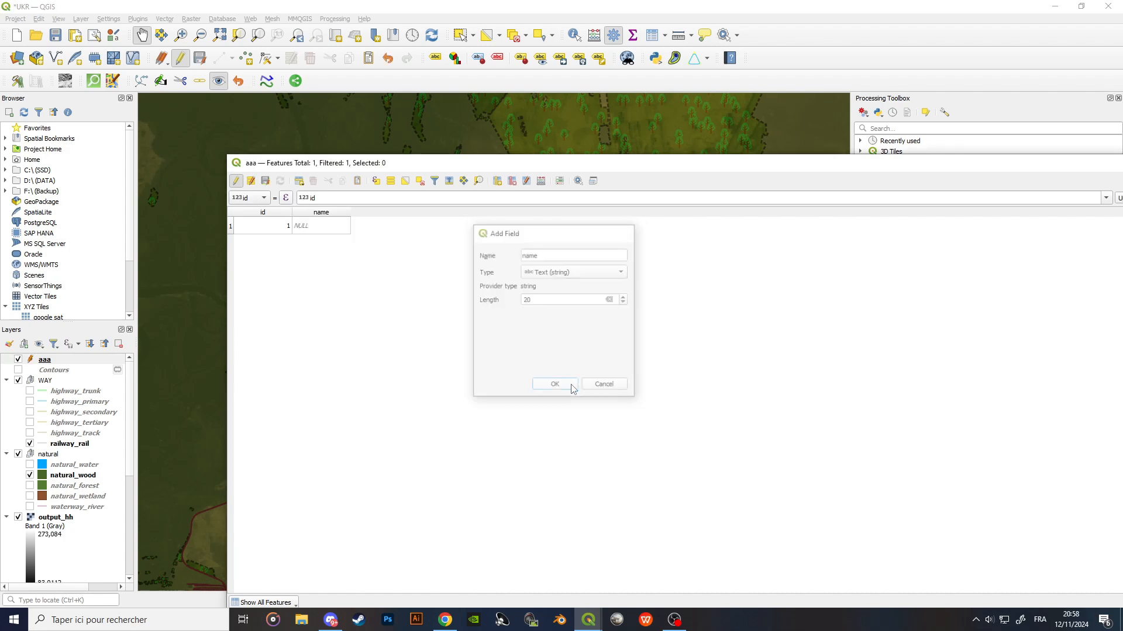
Enter City as the point's name, save the changes to the aaa layer and close its attribute table.
double_click(333, 227)
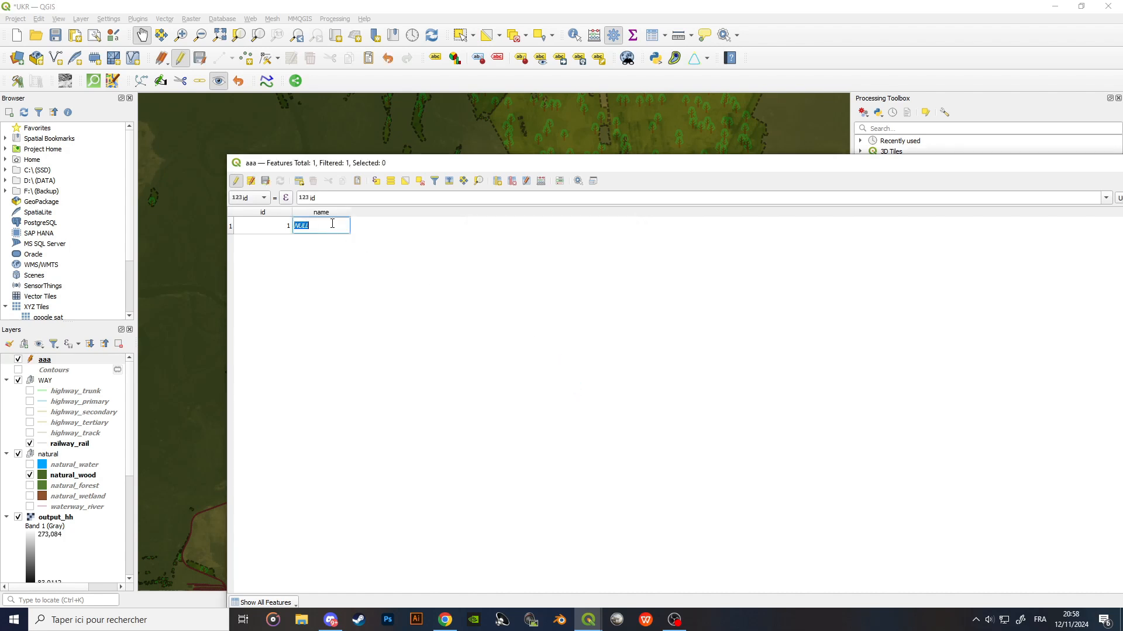
text(City)
click(234, 181)
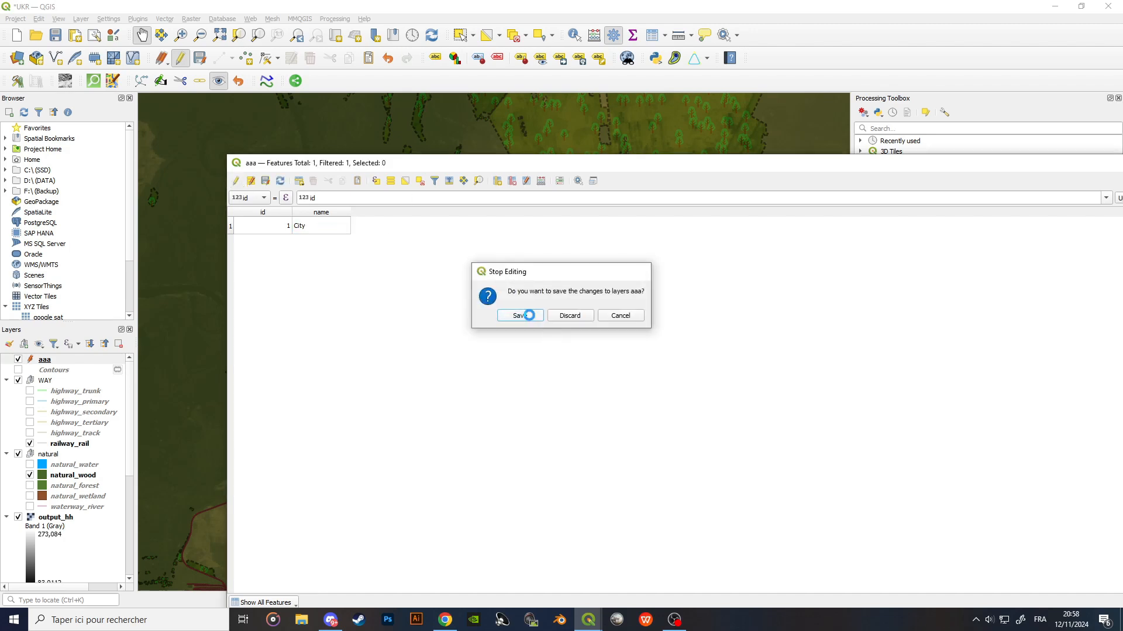
click(534, 318)
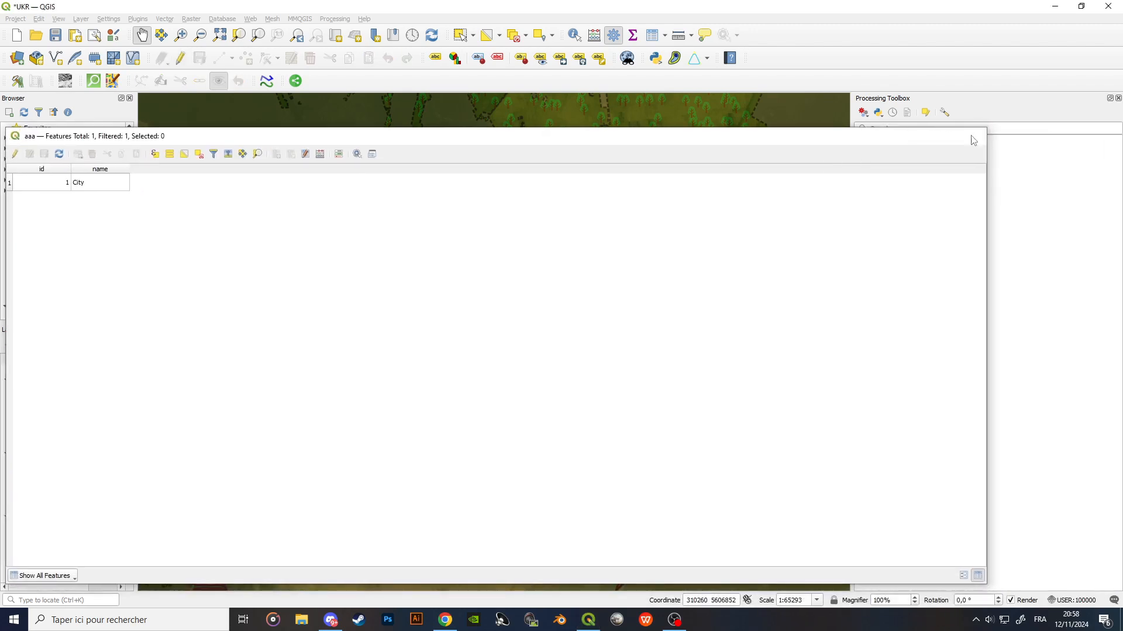
click(966, 139)
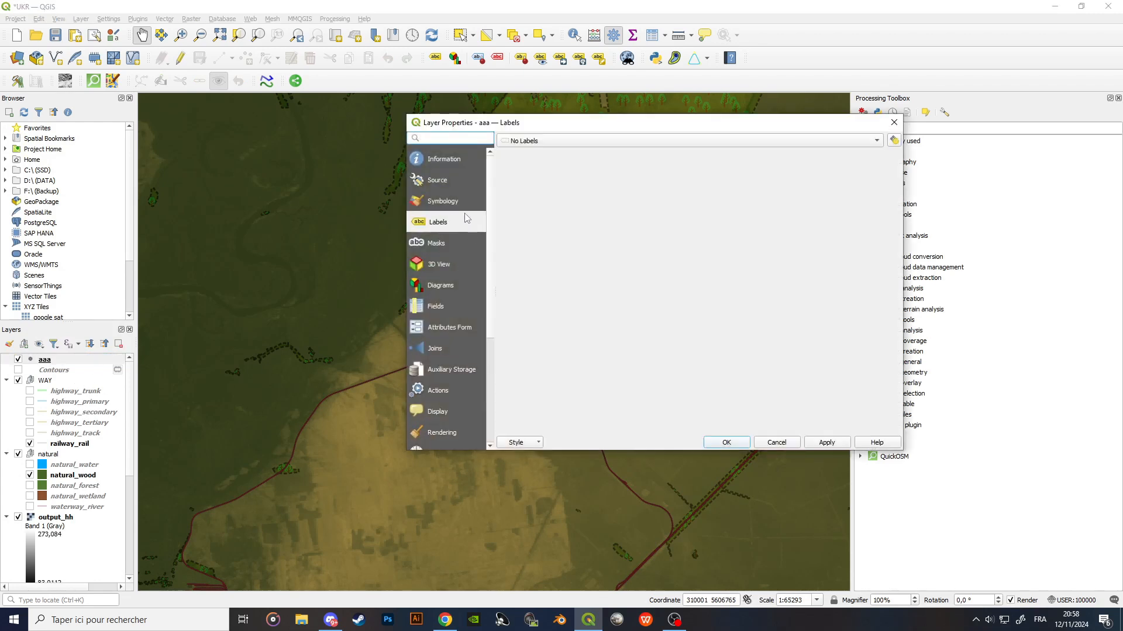
Turn on single labels for the aaa layer using the name field as value and accept the layer properties.
click(538, 141)
click(547, 152)
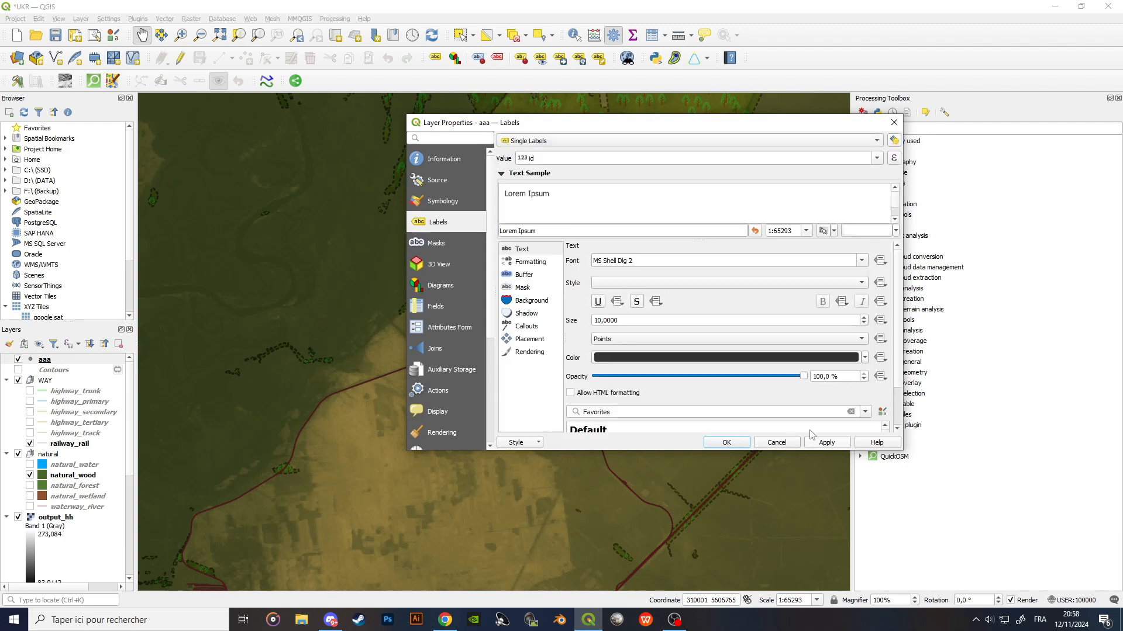
click(876, 158)
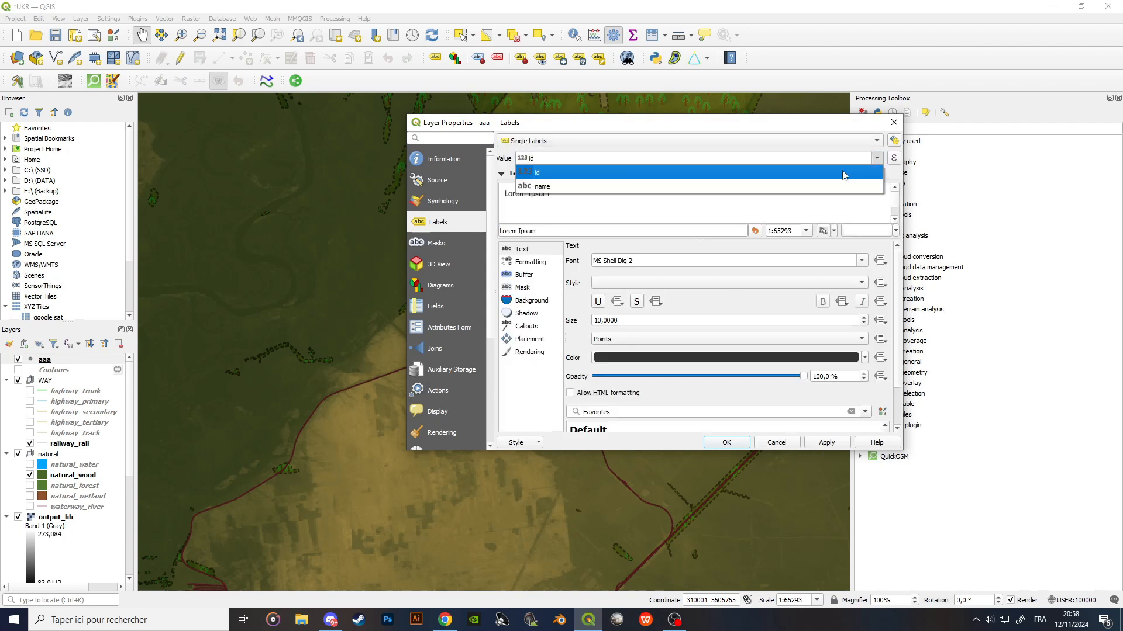
click(616, 187)
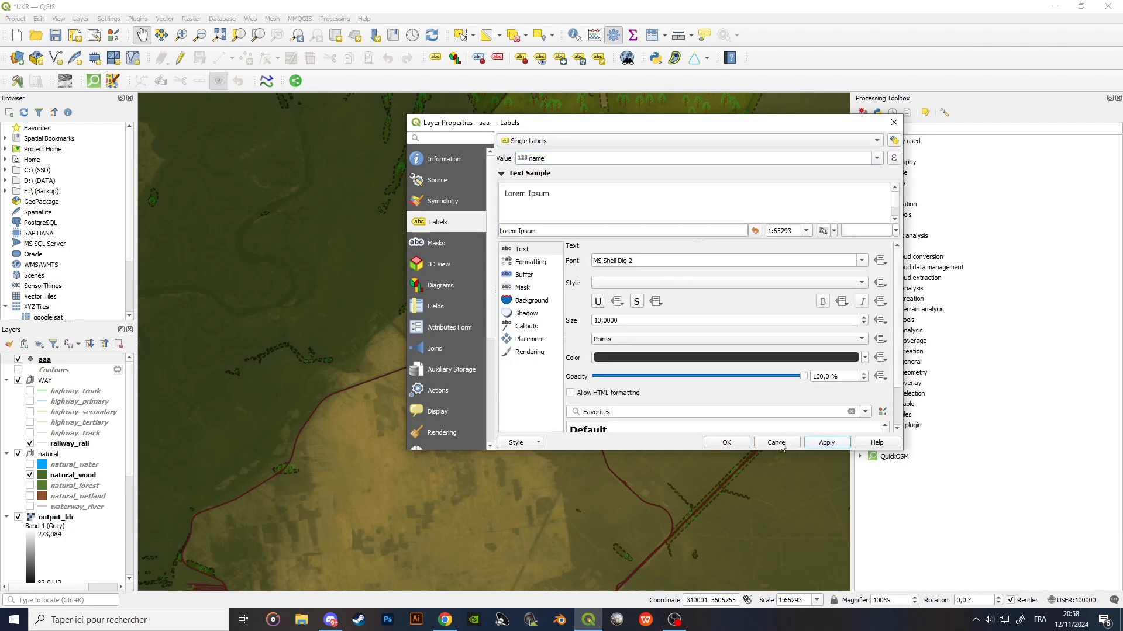
click(727, 443)
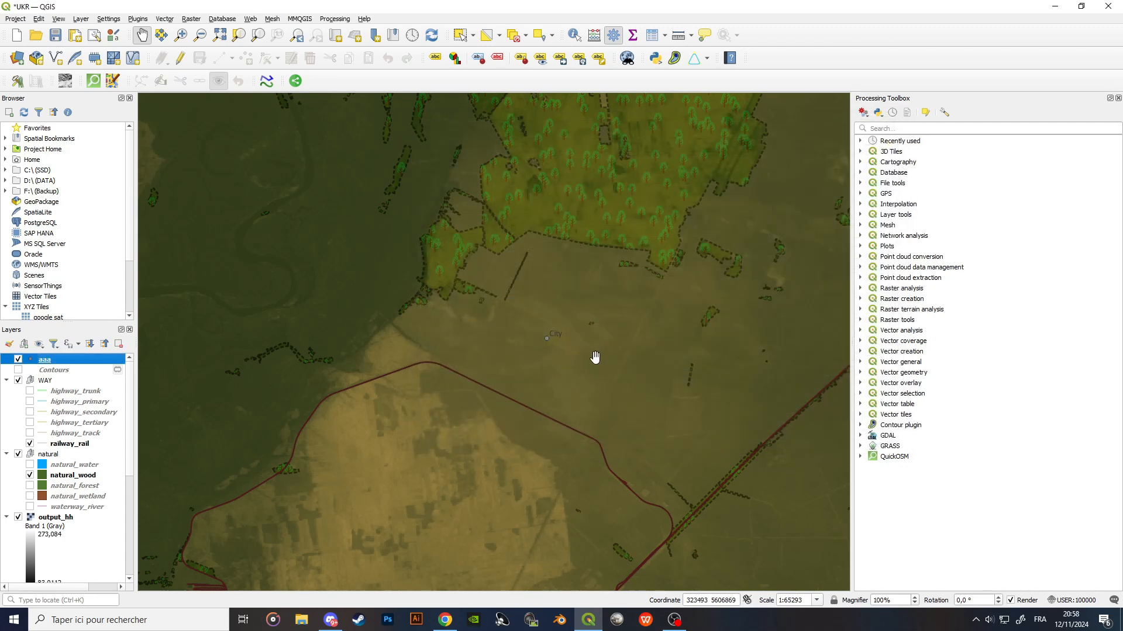
scroll(588, 357, up, 2)
scroll(459, 301, down, 2)
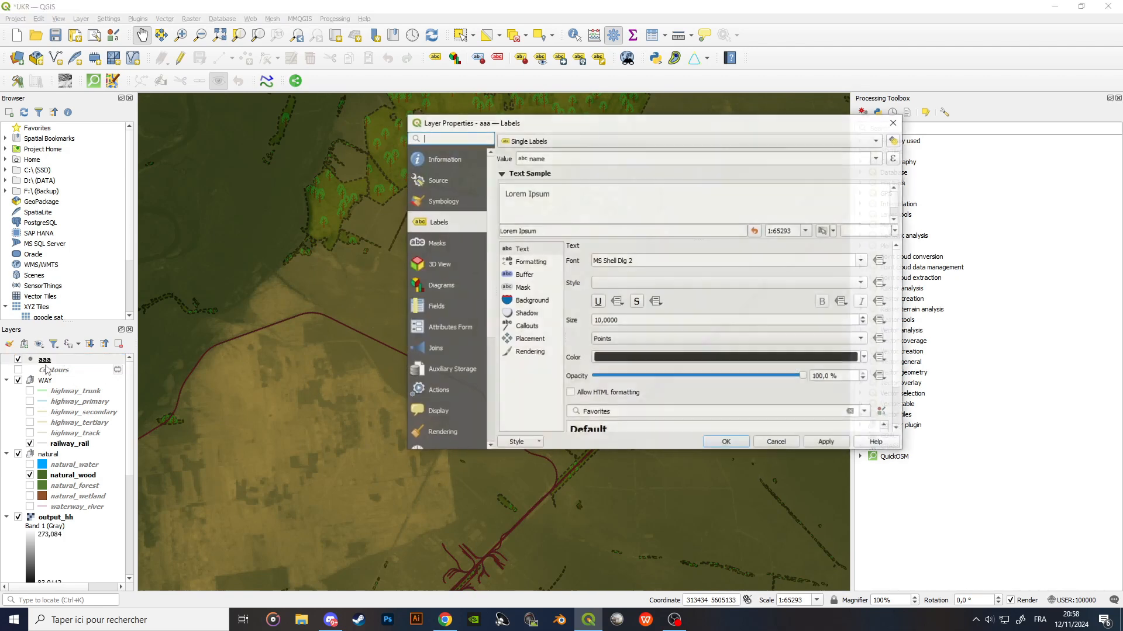
Lower the aaa layer's marker symbol opacity to 0% and accept the layer properties so only the label is drawn.
click(436, 202)
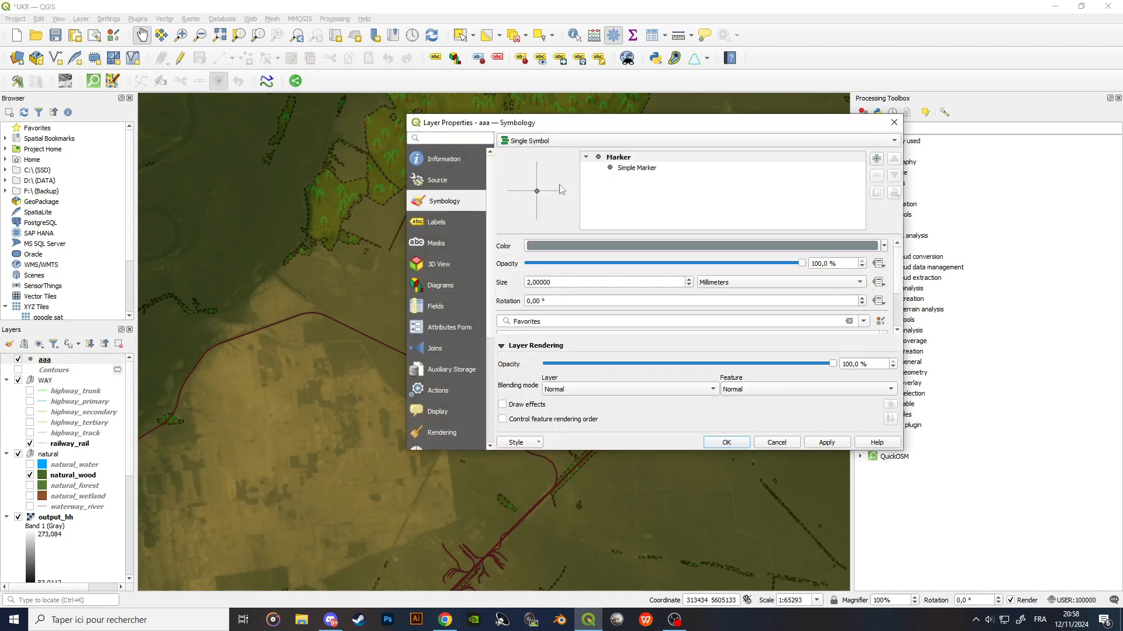
click(629, 170)
click(624, 158)
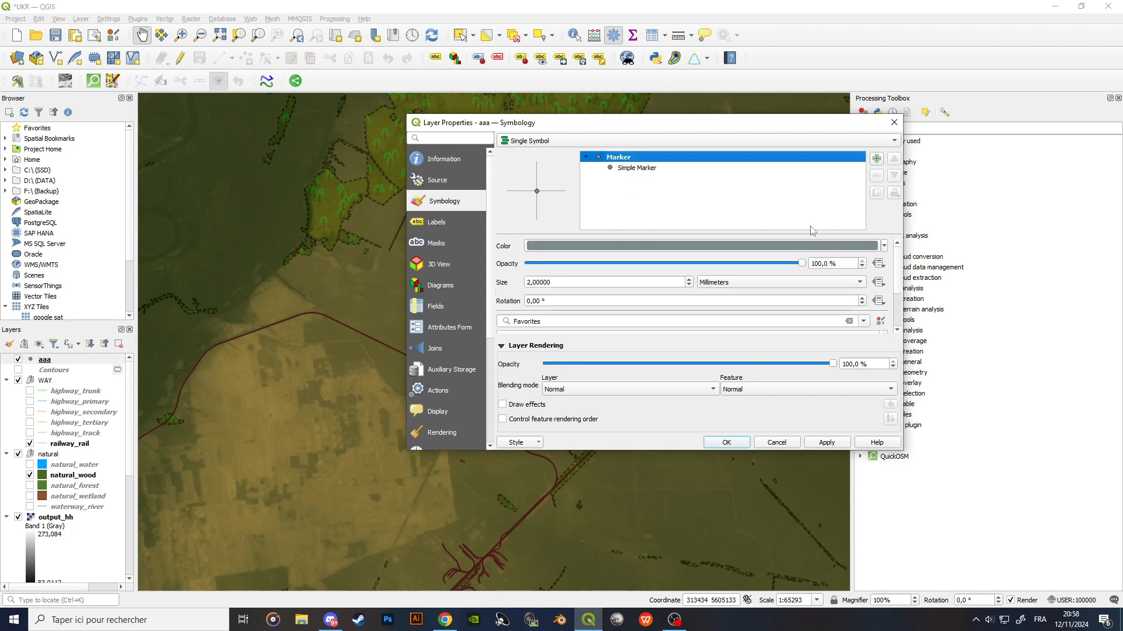
click(549, 264)
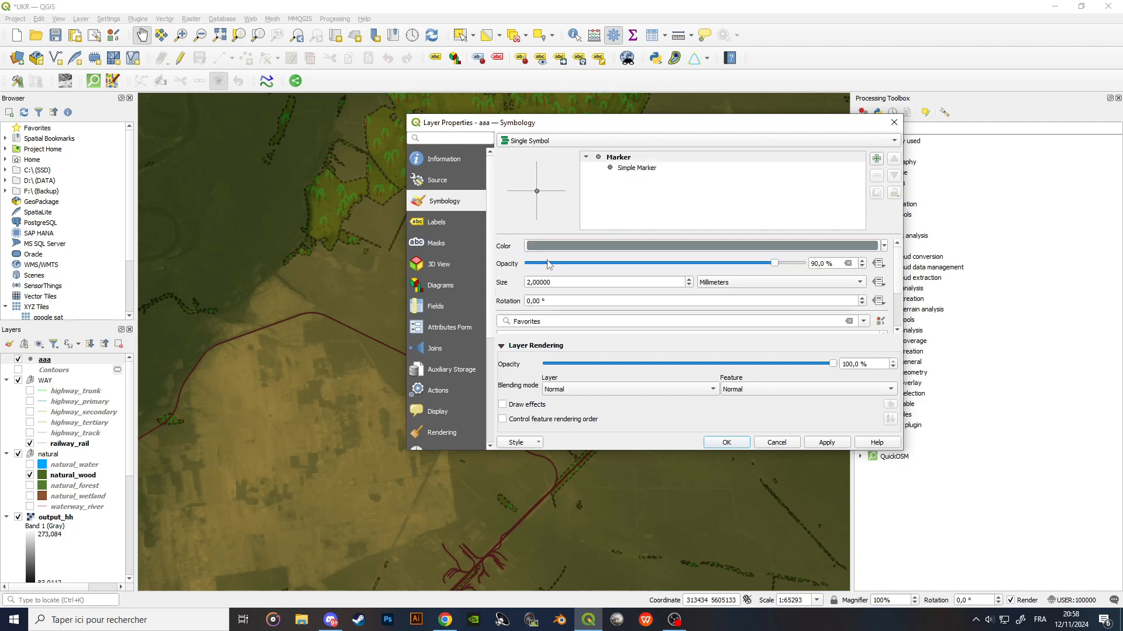
mouse_move(550, 264)
mouse_down()
mouse_move(526, 271)
mouse_move(472, 255)
mouse_up()
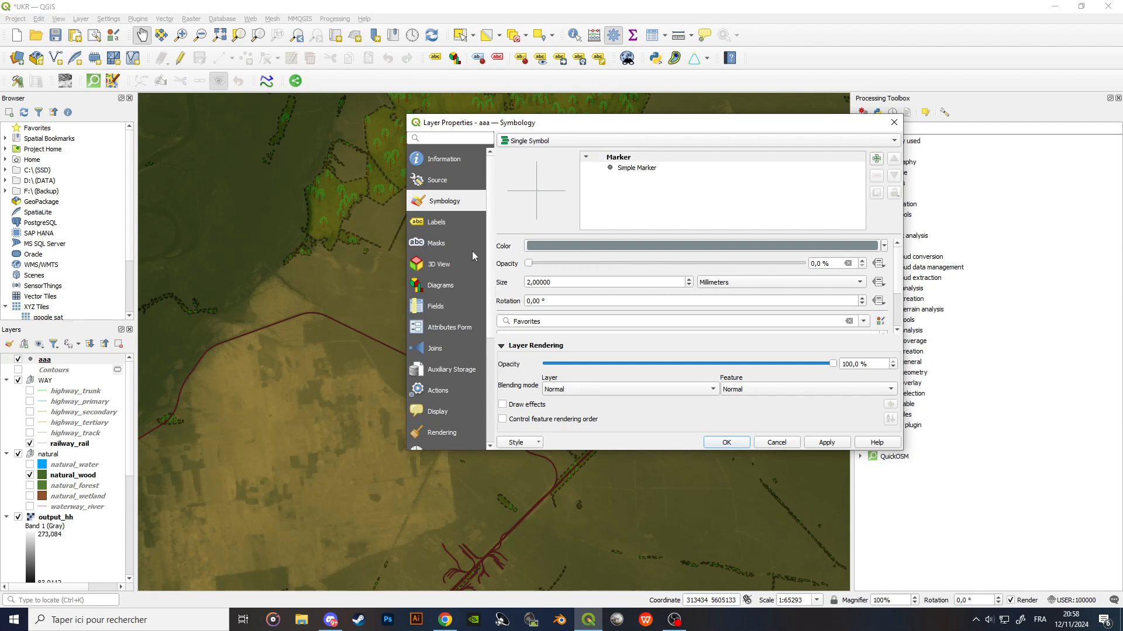
click(726, 443)
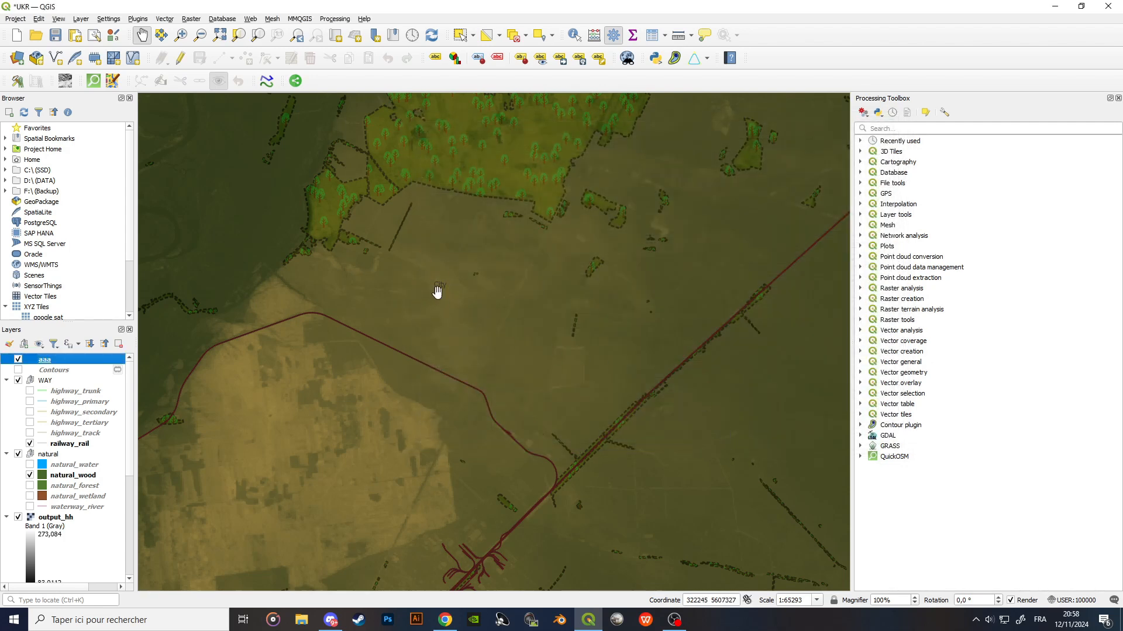
drag(454, 232, 481, 271)
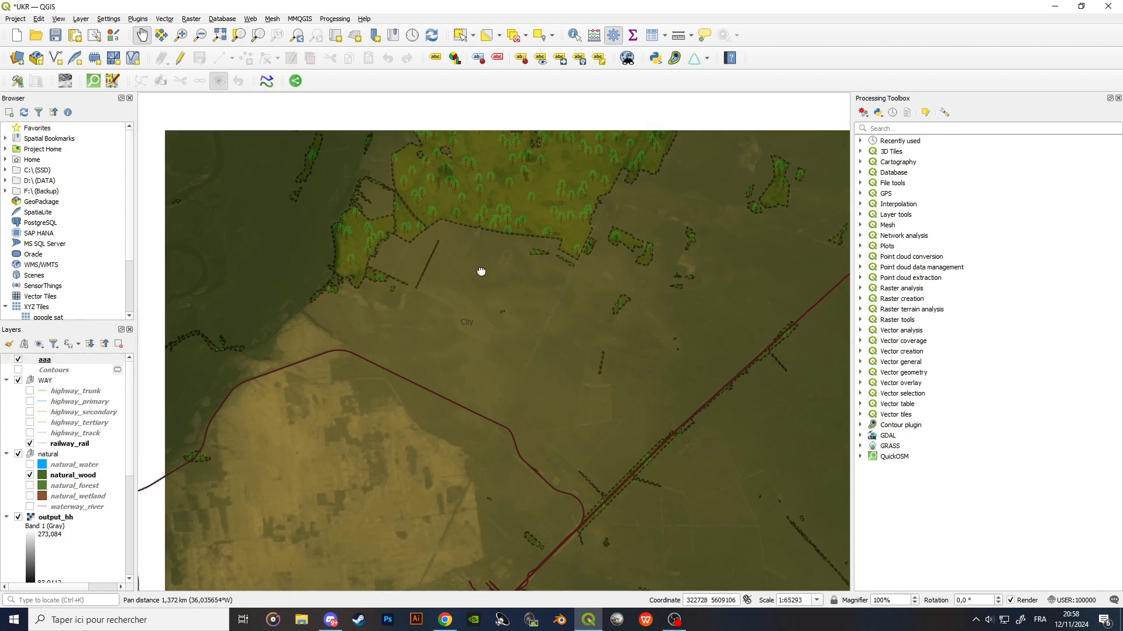
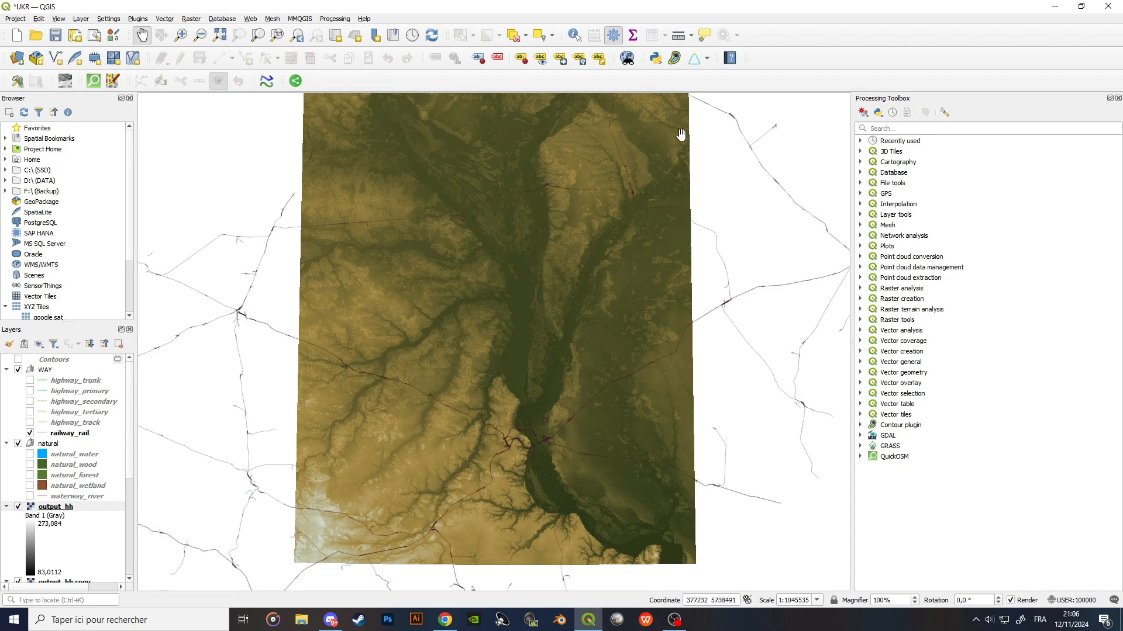
Zoom the map to the full extent of the output_hh raster layer.
drag(594, 209, 577, 195)
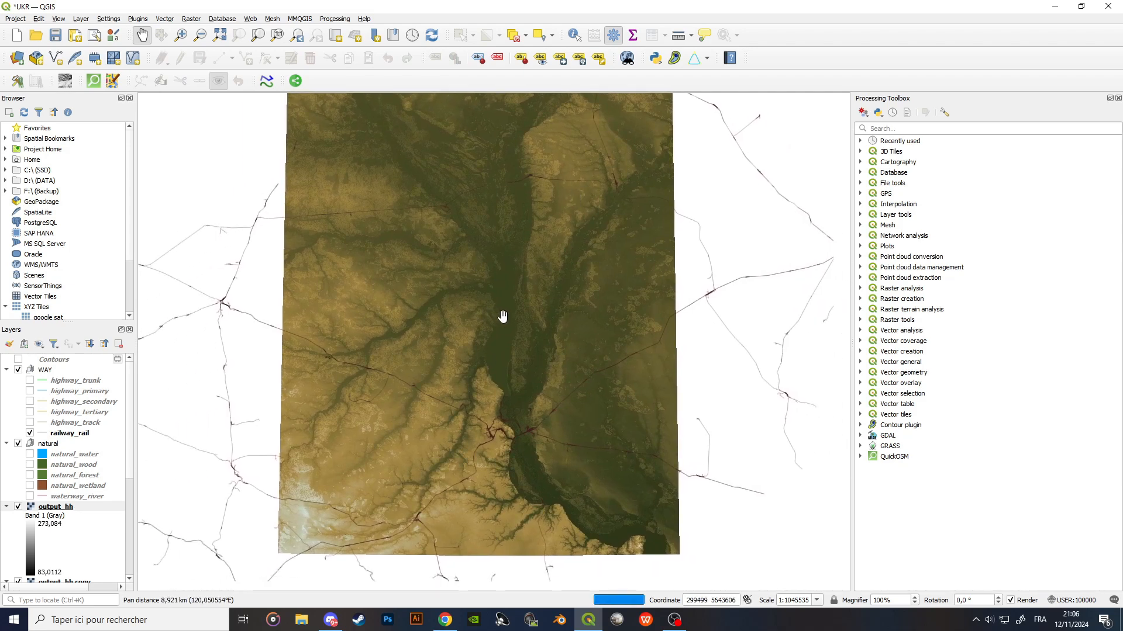
drag(501, 316, 519, 319)
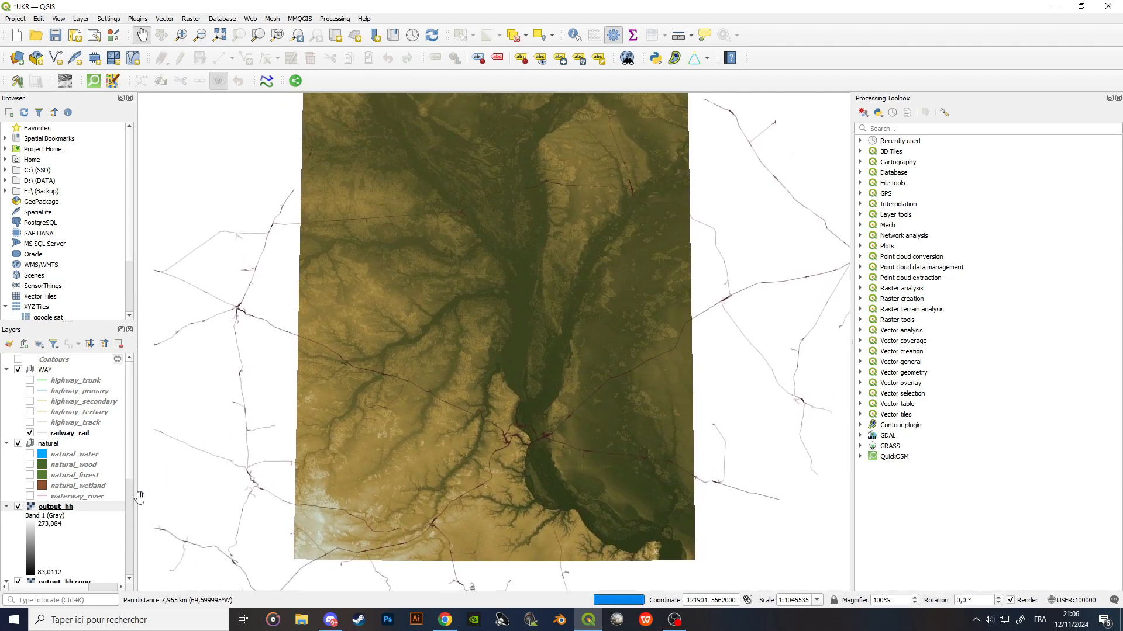
right_click(70, 511)
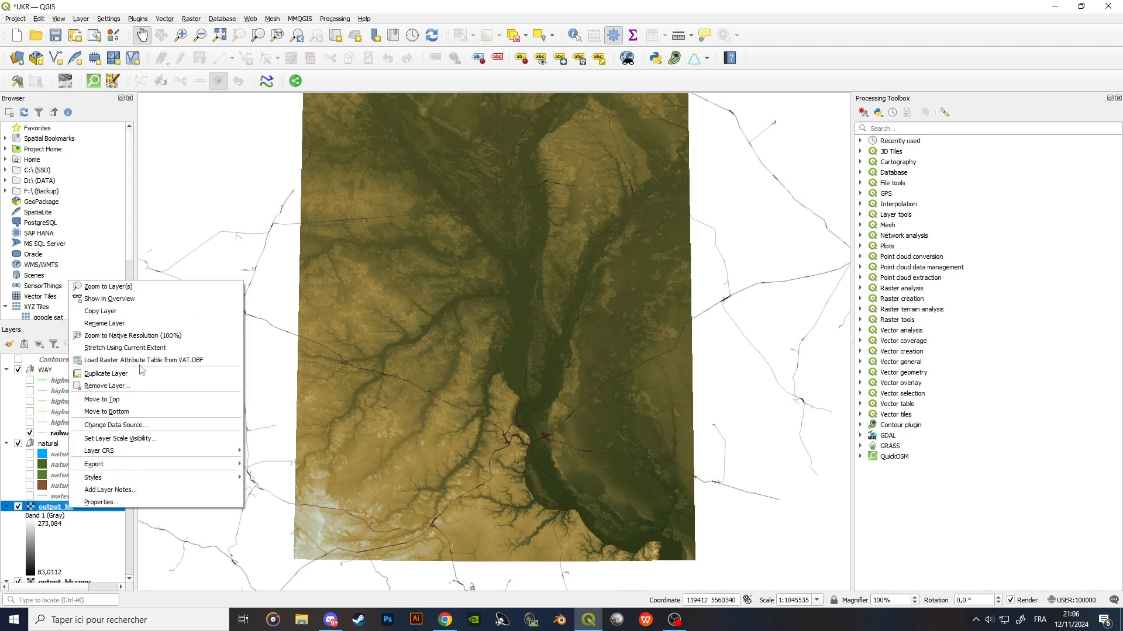
click(121, 291)
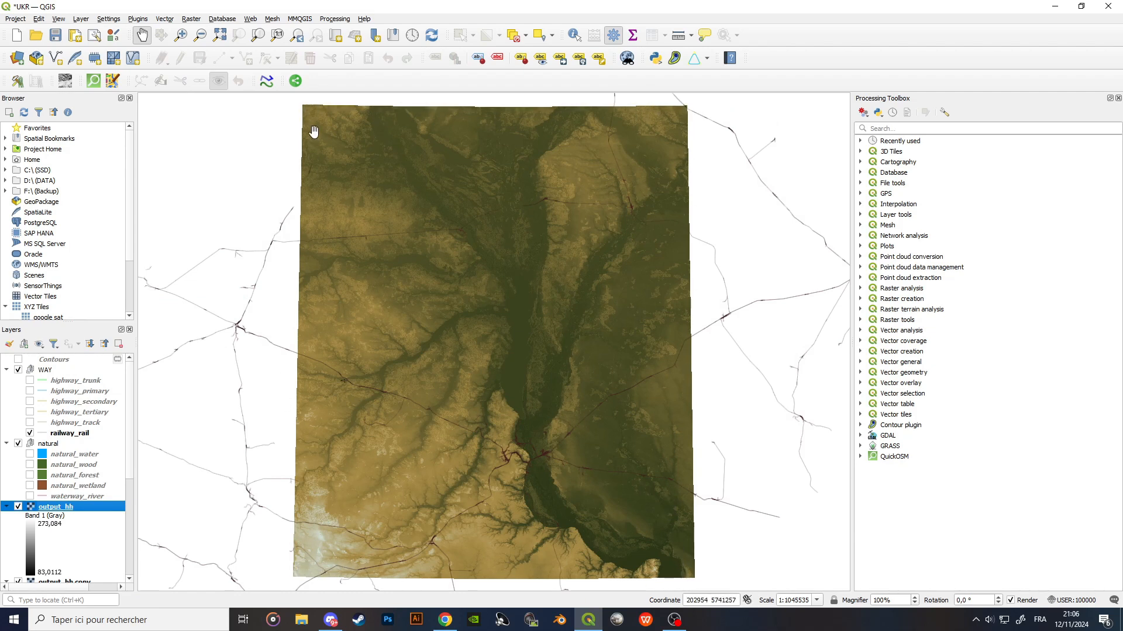
Show the natural_wood layer and frame the map on the woods and railway northeast of the river.
scroll(541, 412, up, 3)
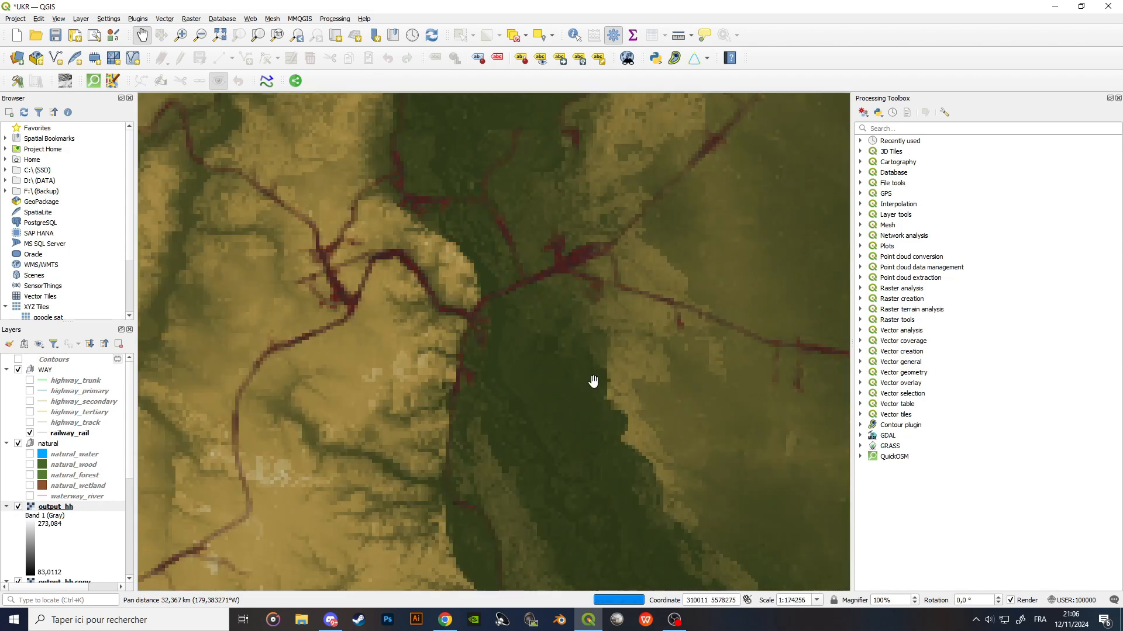
drag(653, 290, 559, 396)
drag(594, 268, 507, 369)
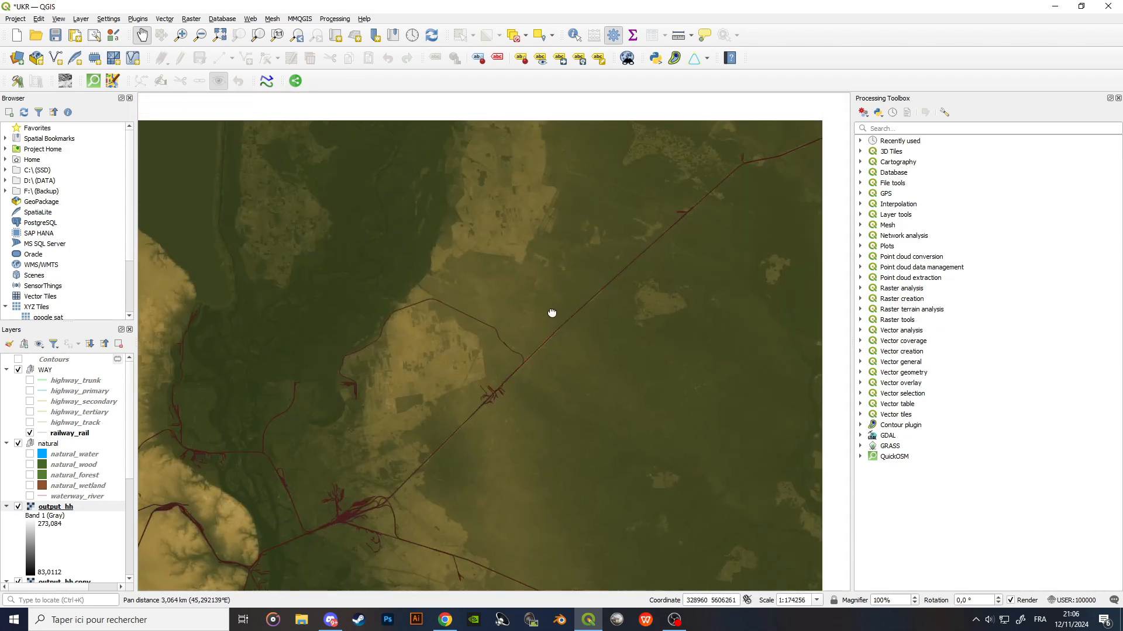
drag(551, 314, 476, 374)
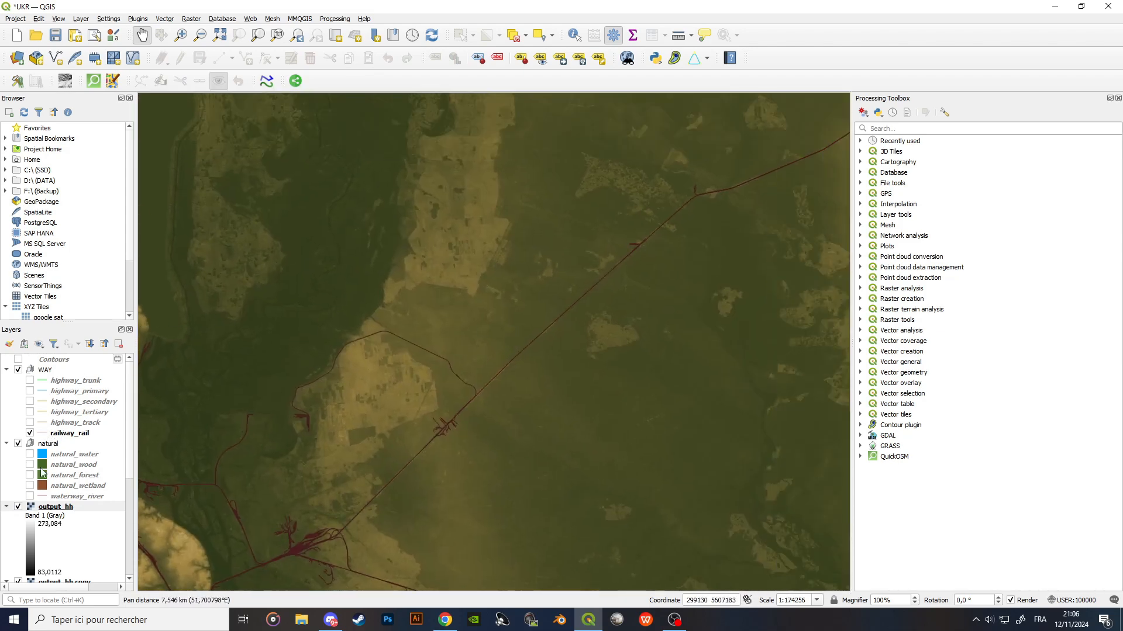
click(30, 465)
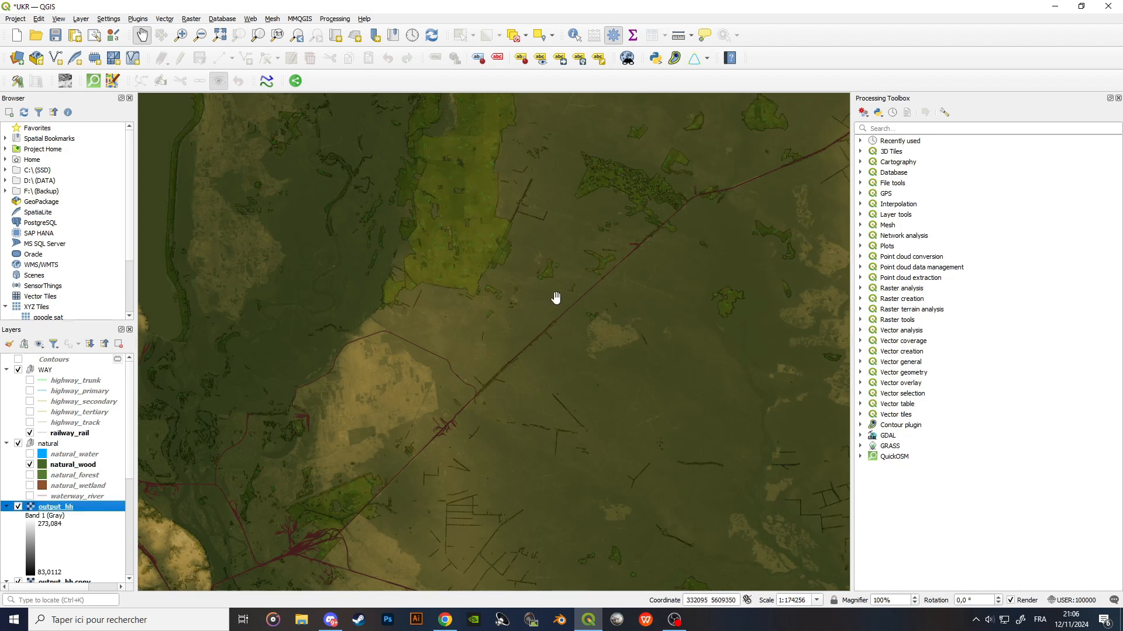
scroll(553, 301, up, 2)
scroll(532, 311, down, 1)
drag(527, 332, 629, 295)
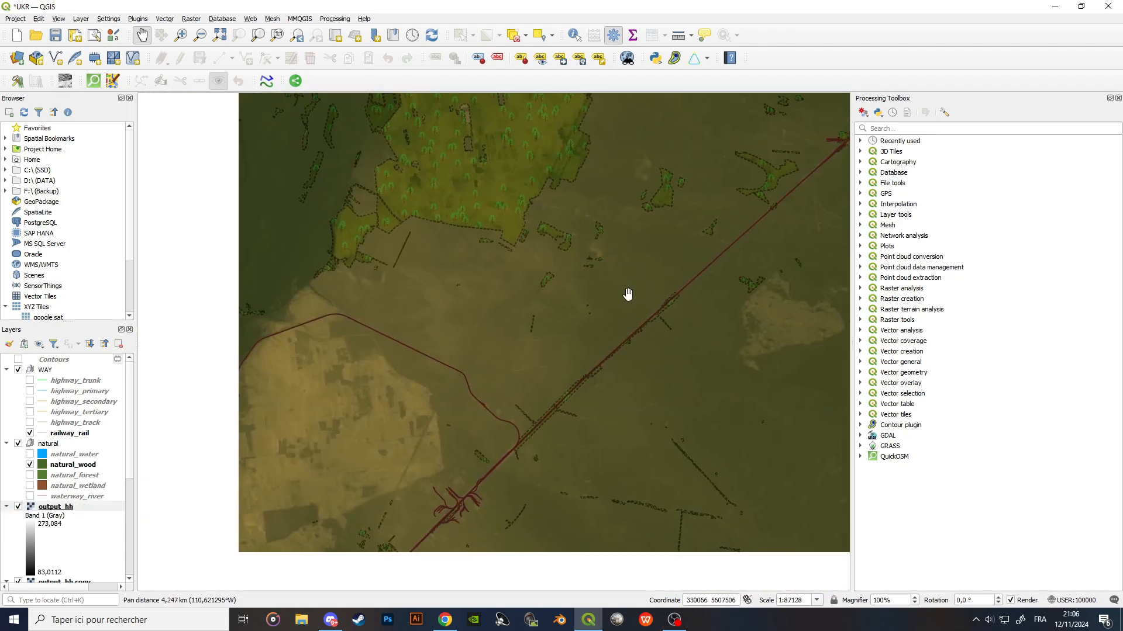
Create a new print layout titled export3.
click(17, 21)
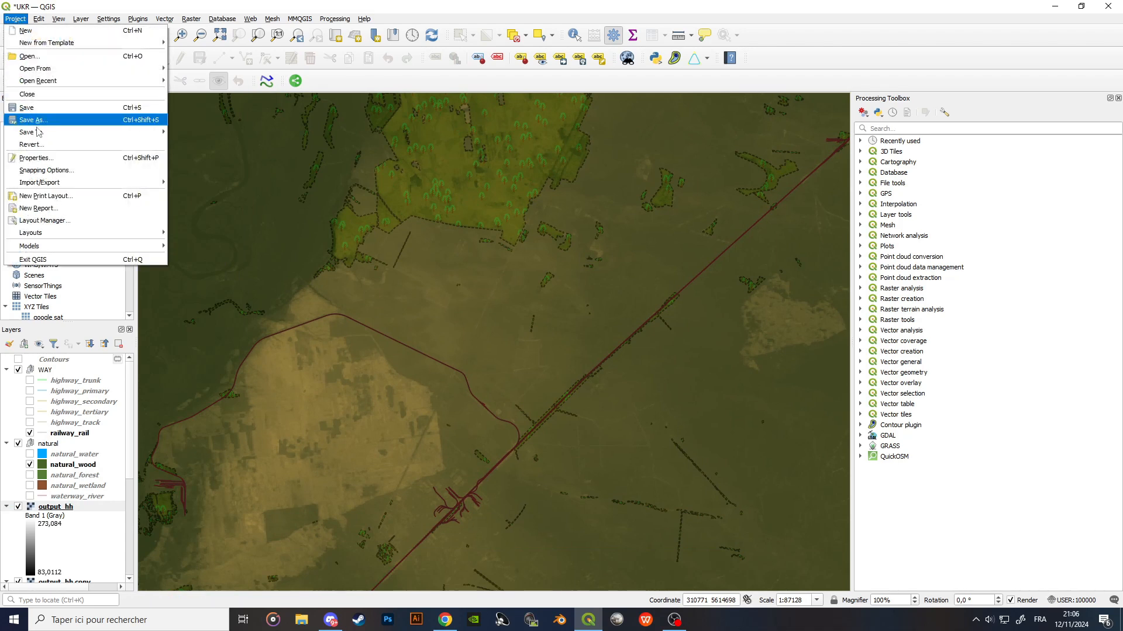
mouse_move(64, 236)
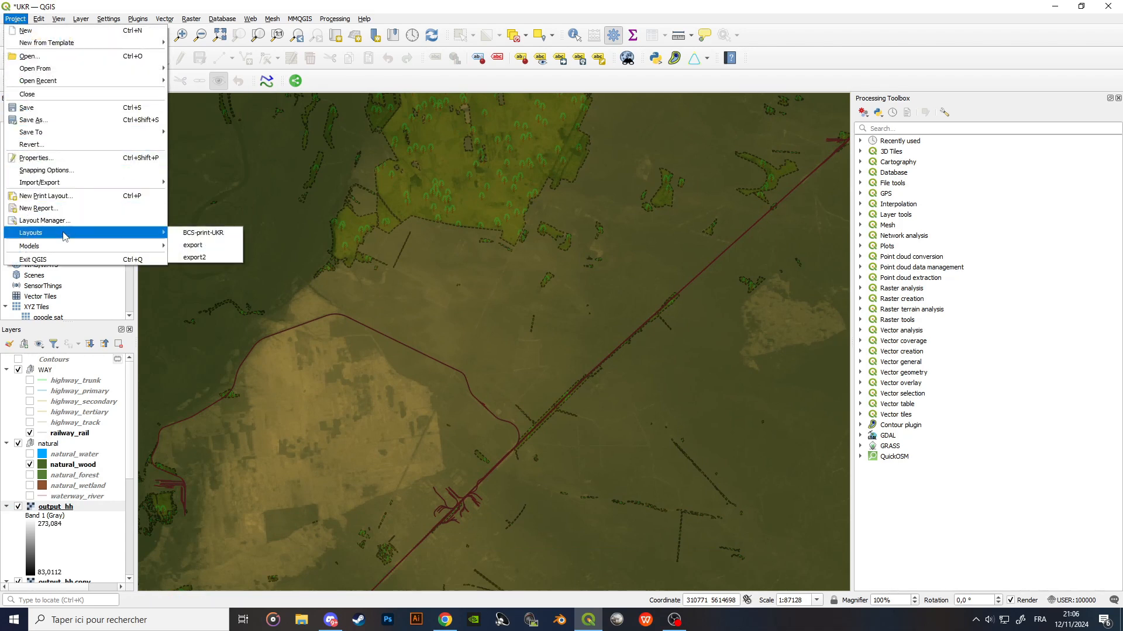
click(66, 197)
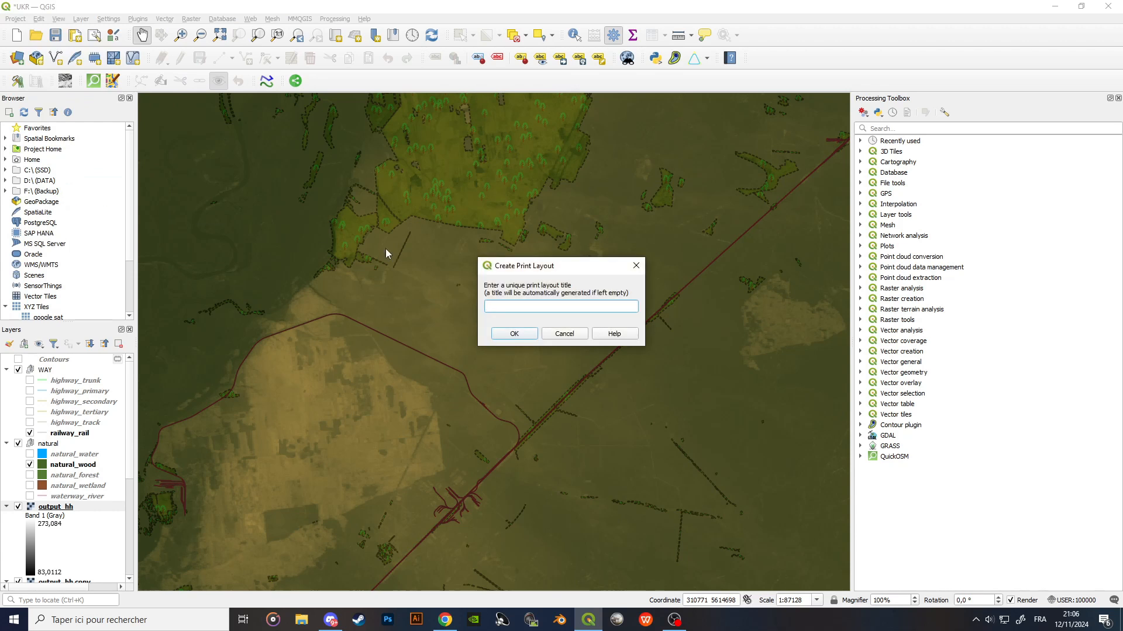
text(export)
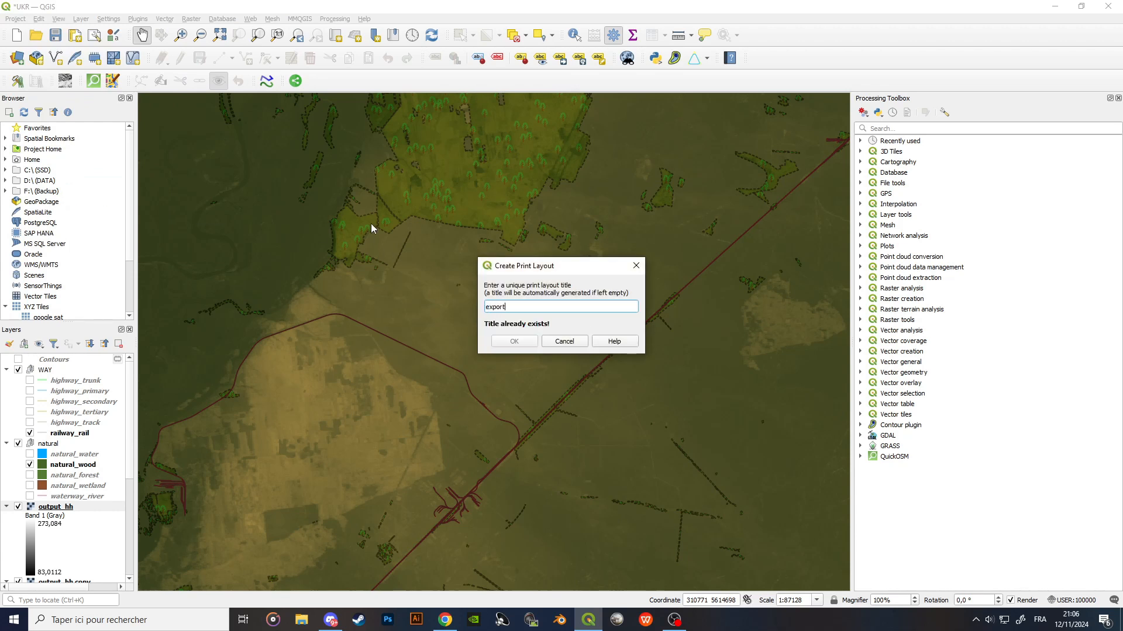
text(3)
click(514, 342)
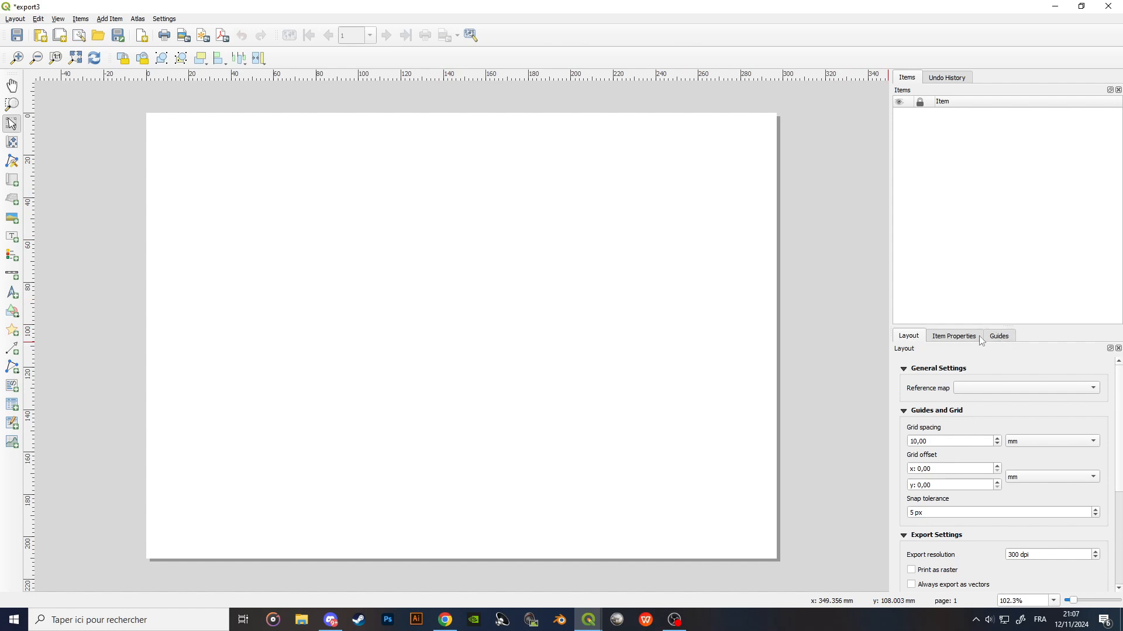
Set the layout's export resolution to 72 dpi.
scroll(970, 534, down, 2)
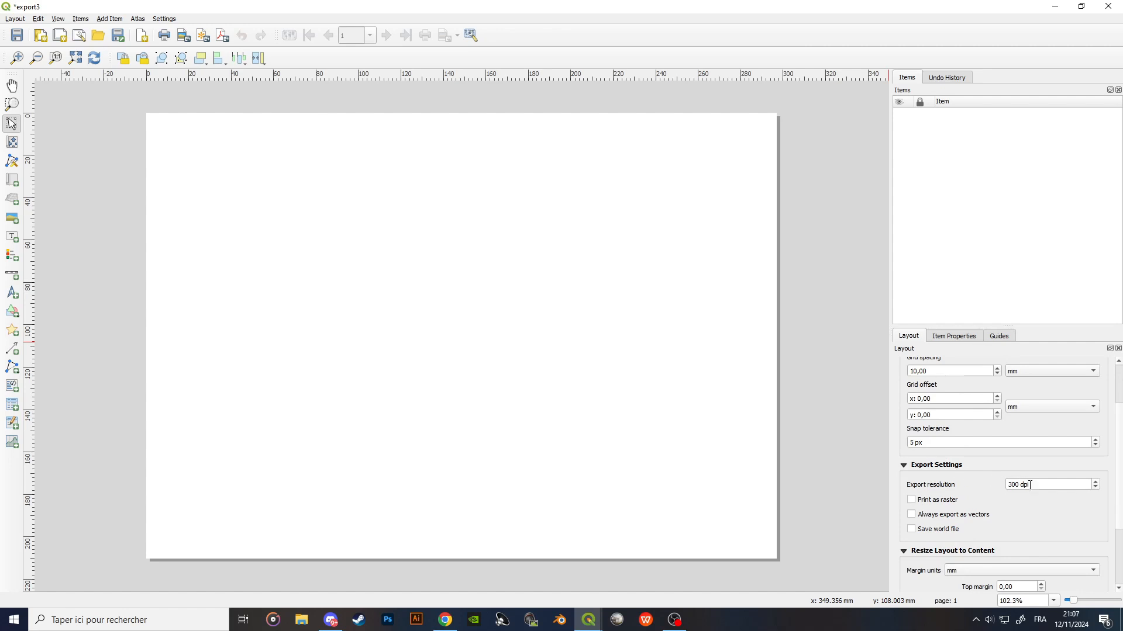
drag(1041, 486, 994, 484)
click(1039, 487)
drag(1031, 485, 1020, 484)
drag(1021, 484, 1008, 483)
click(1024, 484)
drag(1032, 484, 1024, 485)
click(1033, 486)
drag(1024, 484, 999, 482)
click(995, 492)
double_click(1014, 485)
text(72)
click(990, 483)
Change the page size to Custom and its measurement unit to pixels (px).
click(964, 337)
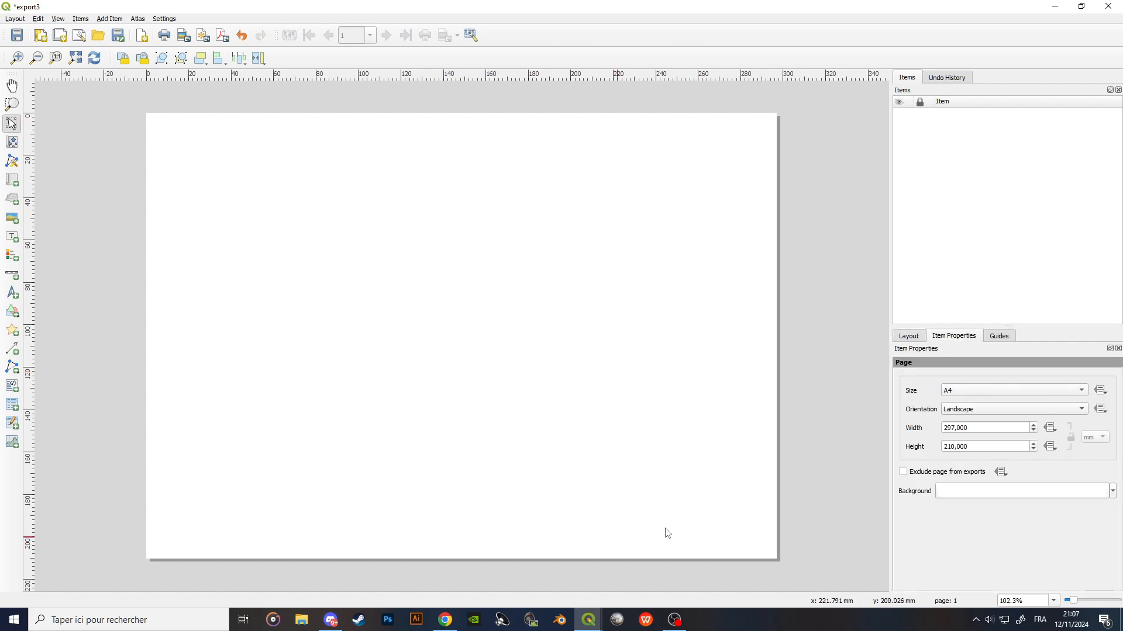
click(962, 393)
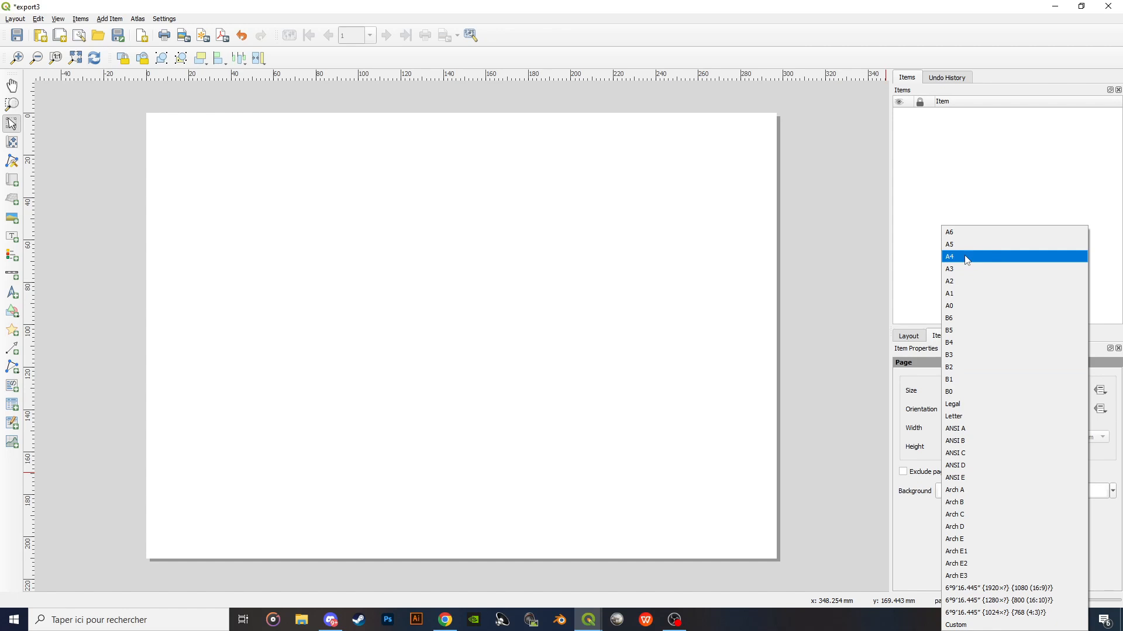
click(965, 627)
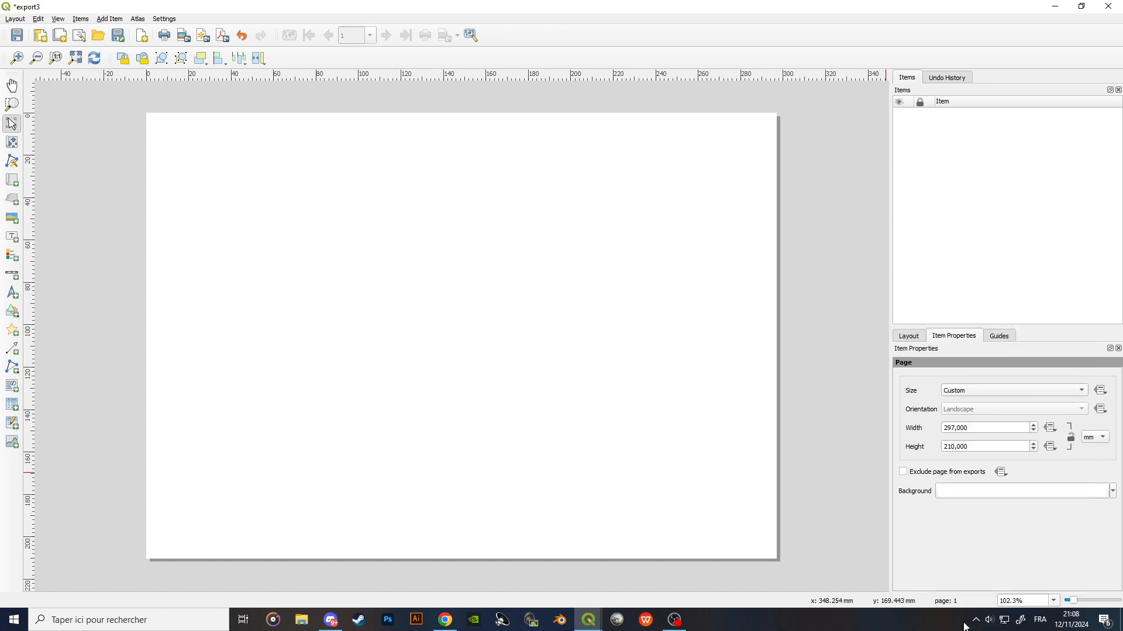
click(1099, 443)
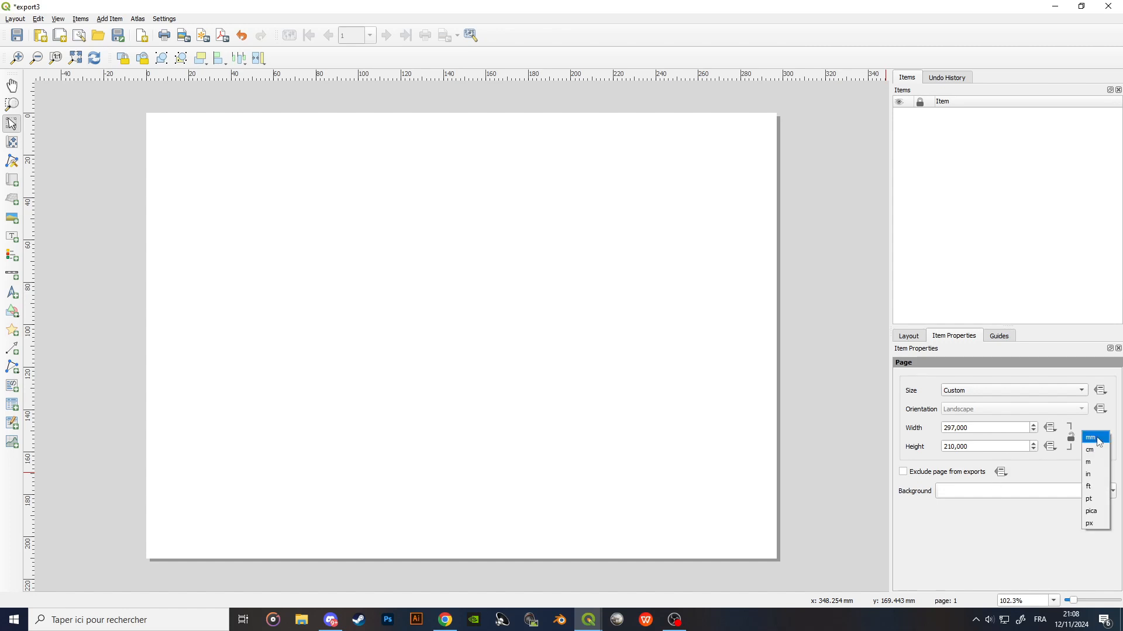
click(1101, 525)
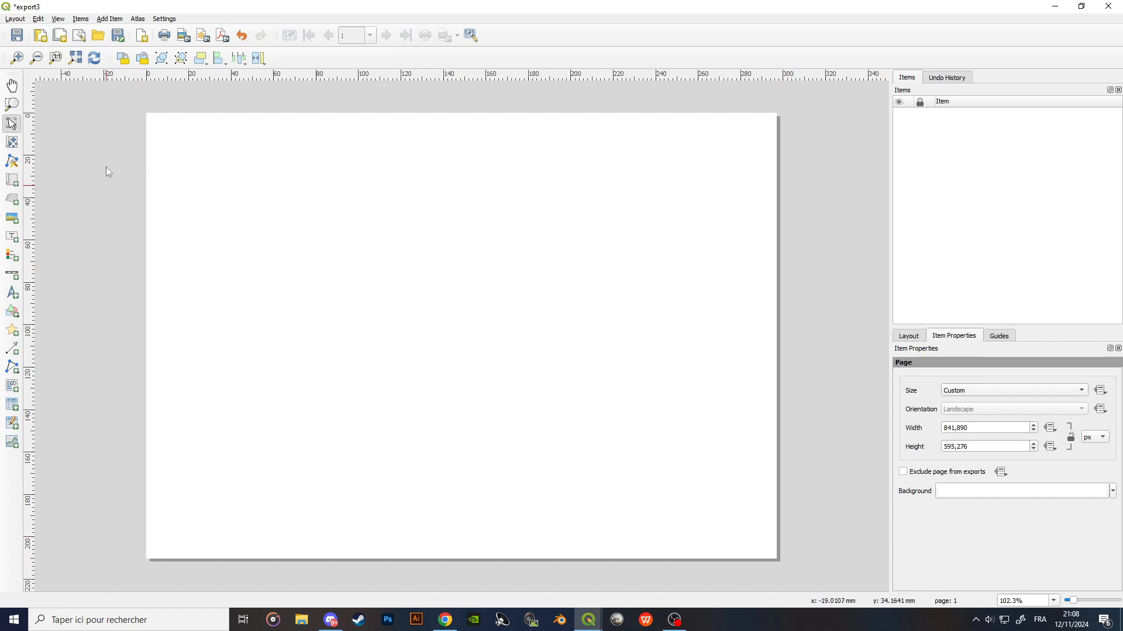
Set both the page width and the page height to 10000 px.
double_click(999, 429)
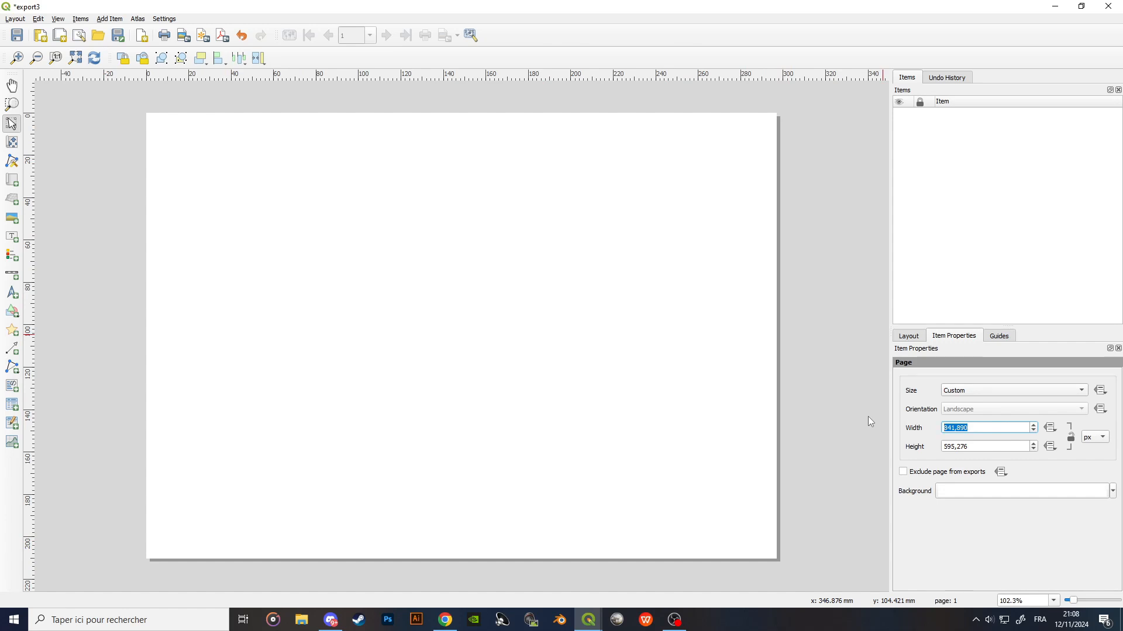
text(1)
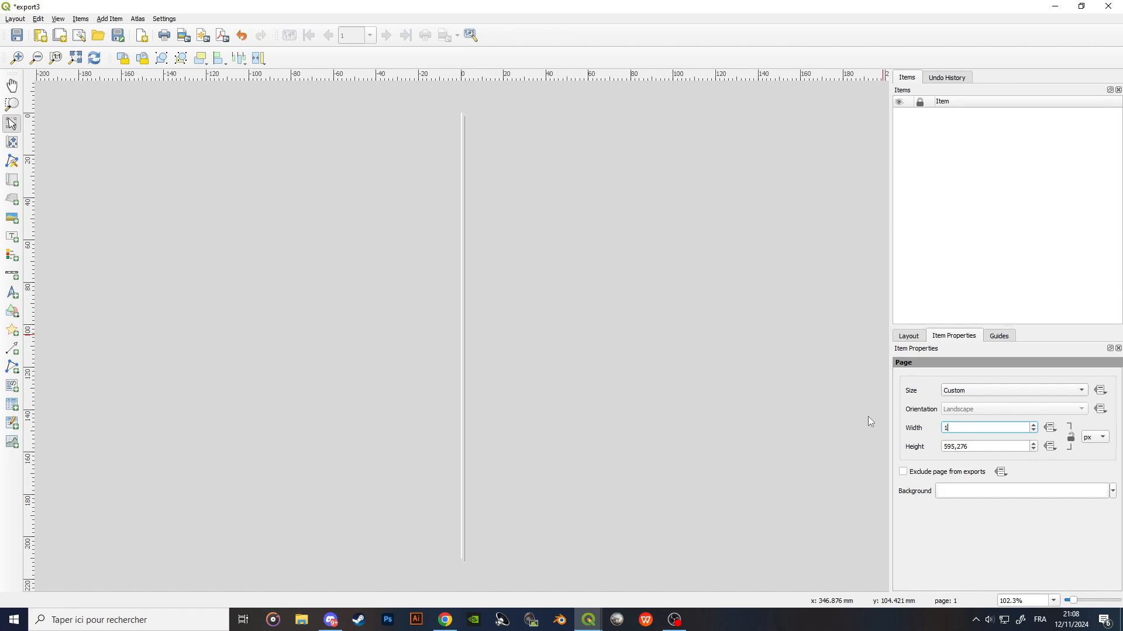
text(0000)
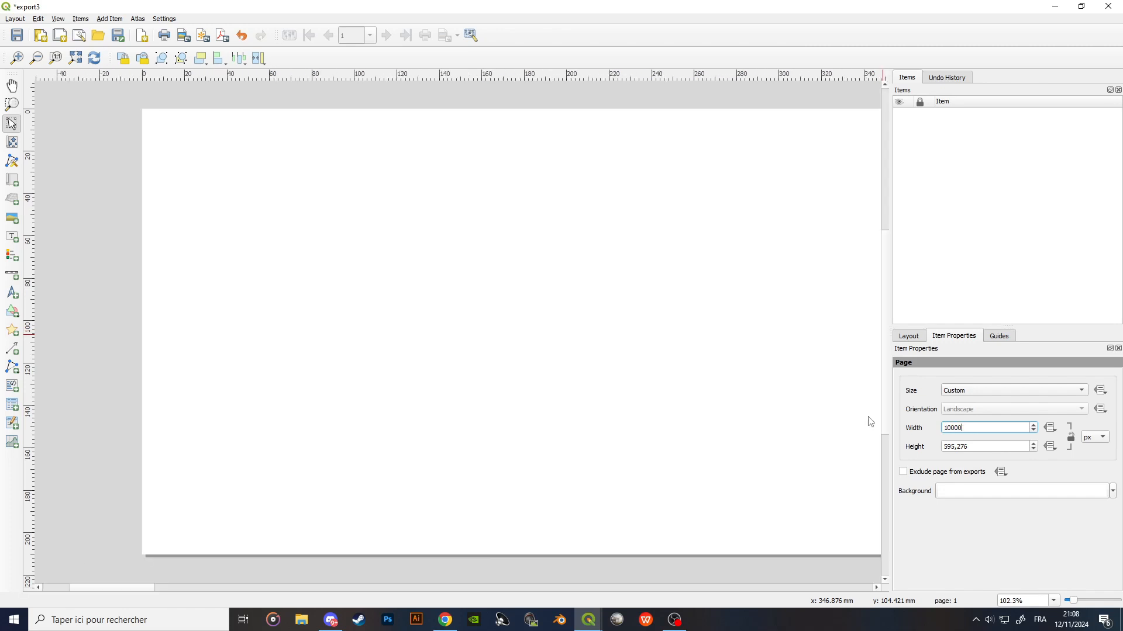
key(Tab)
text(100)
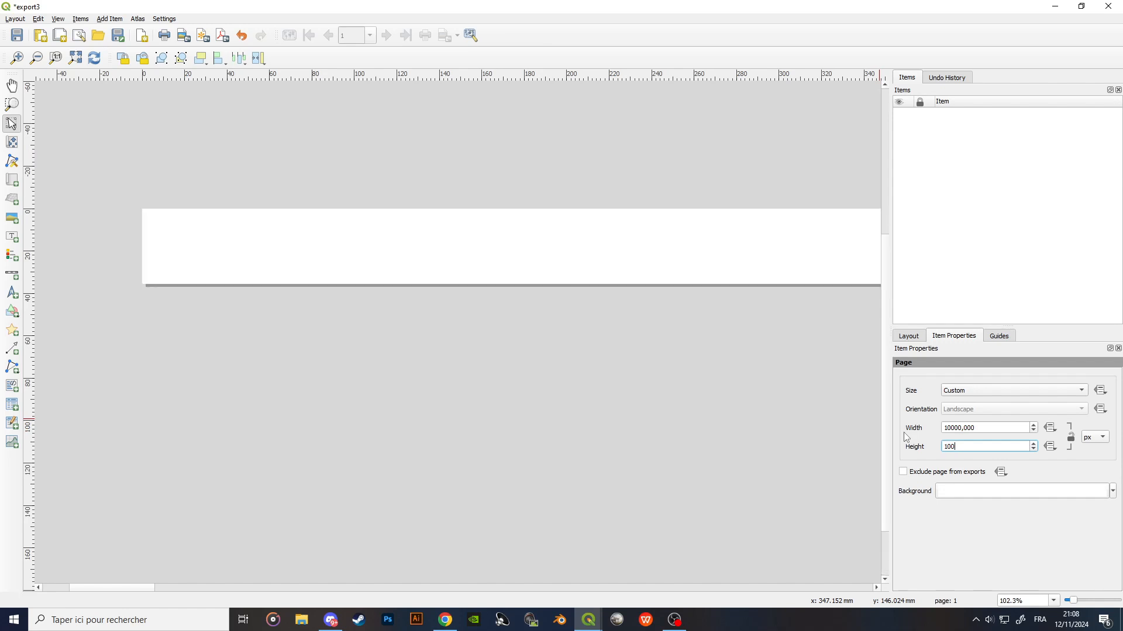
text(00)
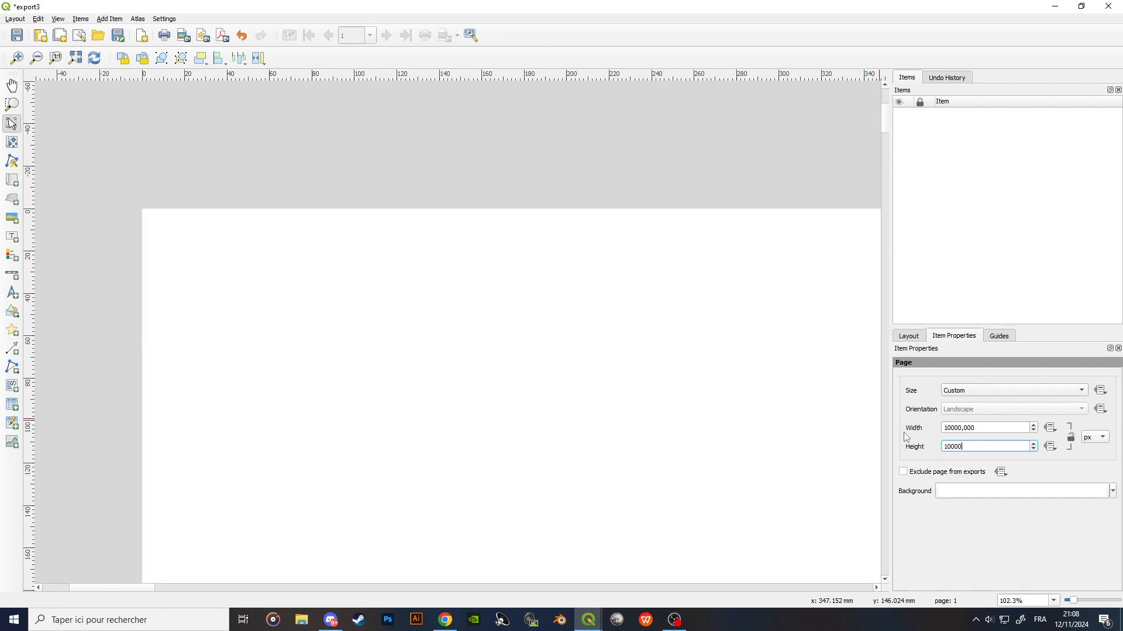
click(977, 461)
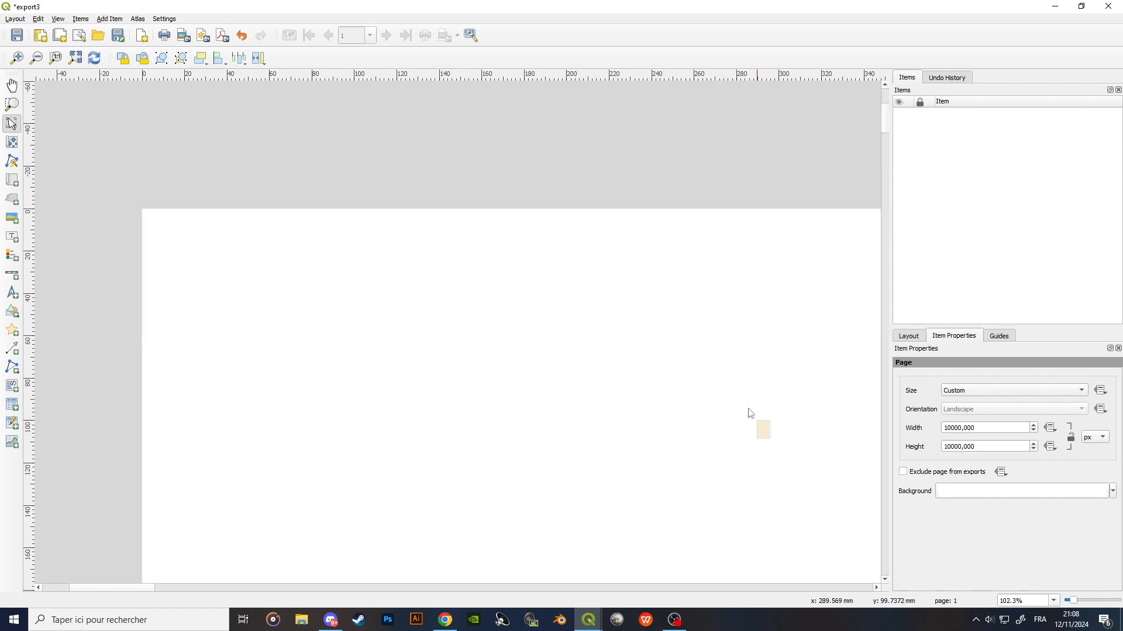
scroll(718, 374, down, 4)
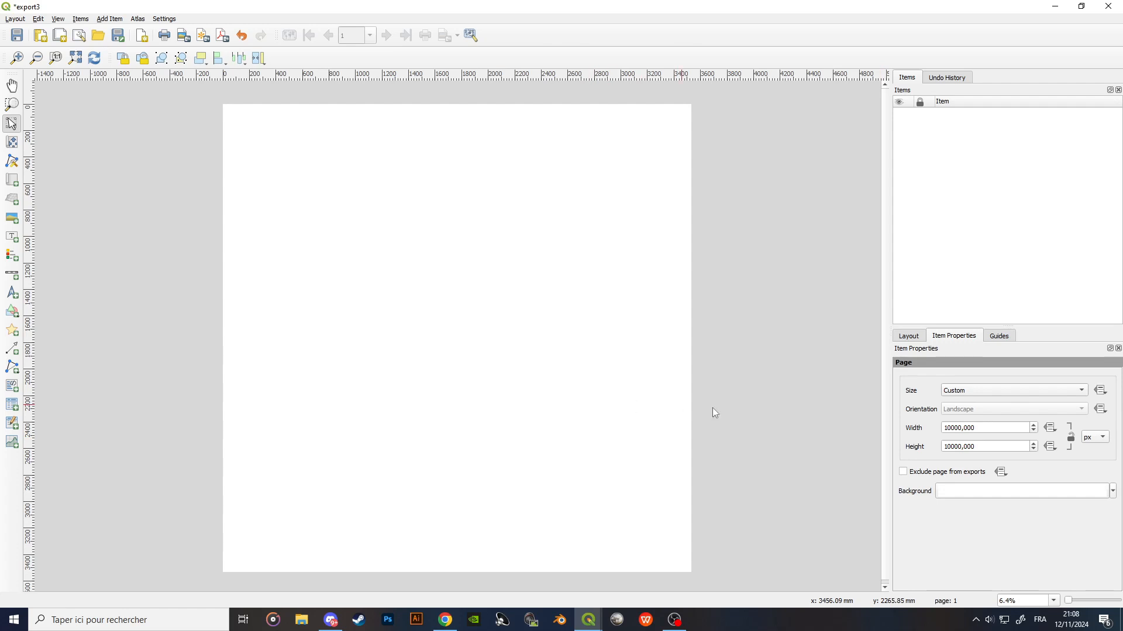
Reduce the page width and height to 1000 px each.
click(953, 428)
key(BackSpace)
click(954, 446)
key(BackSpace)
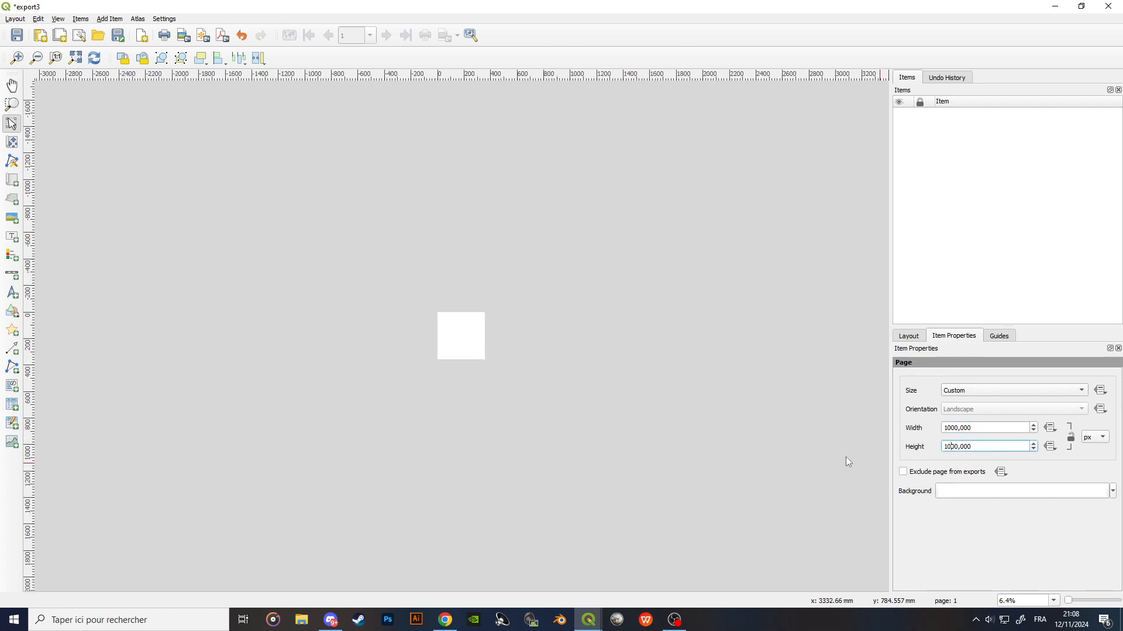
Add a map item that covers the whole square page from corner to corner.
scroll(448, 366, up, 3)
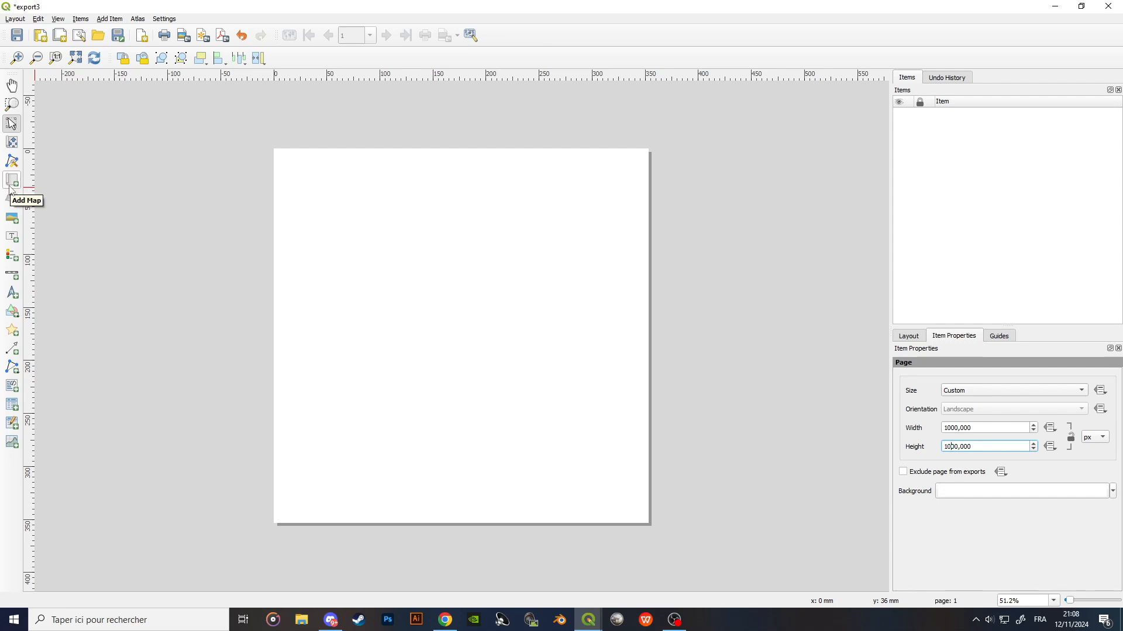
click(11, 186)
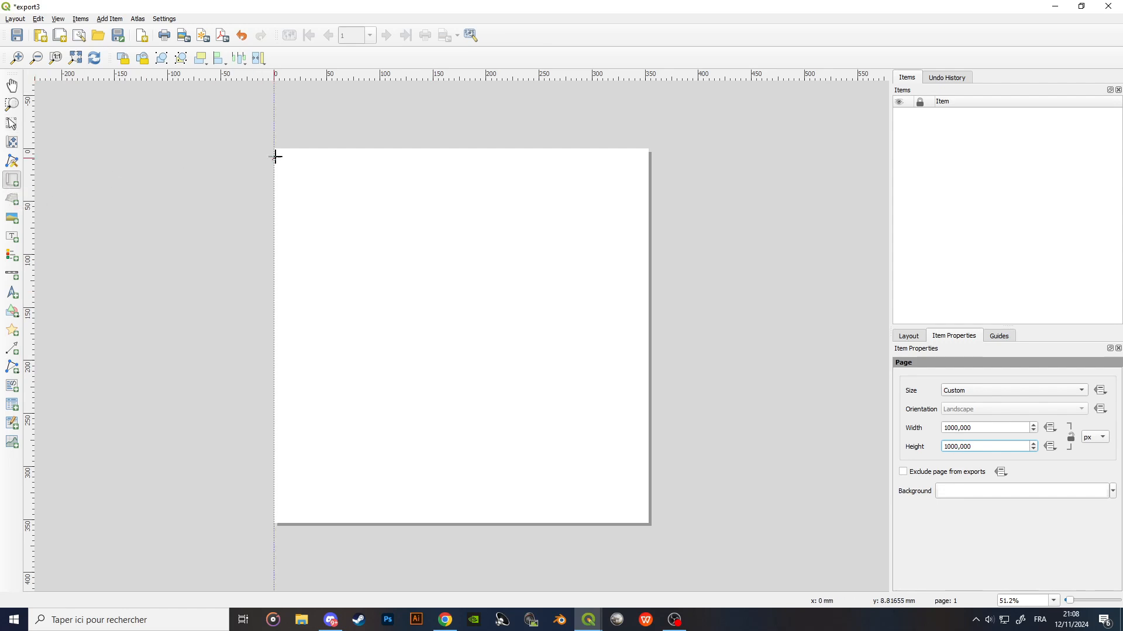
drag(272, 146, 645, 519)
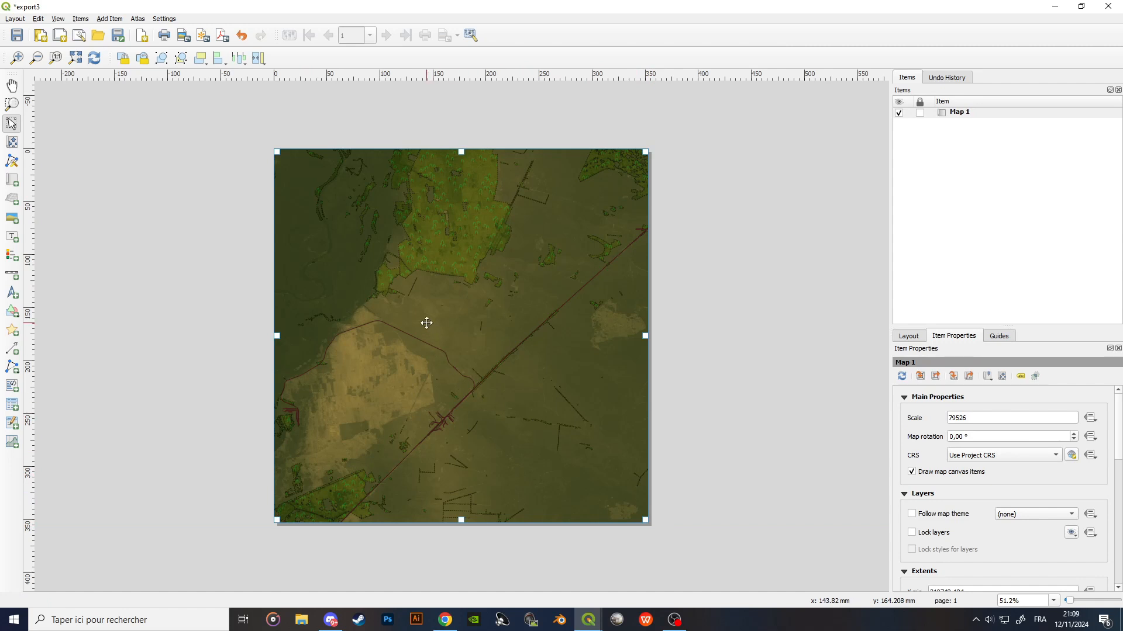
Try a scale of 10000 for the map item, and set it to 50000 instead.
click(912, 471)
drag(981, 418, 883, 408)
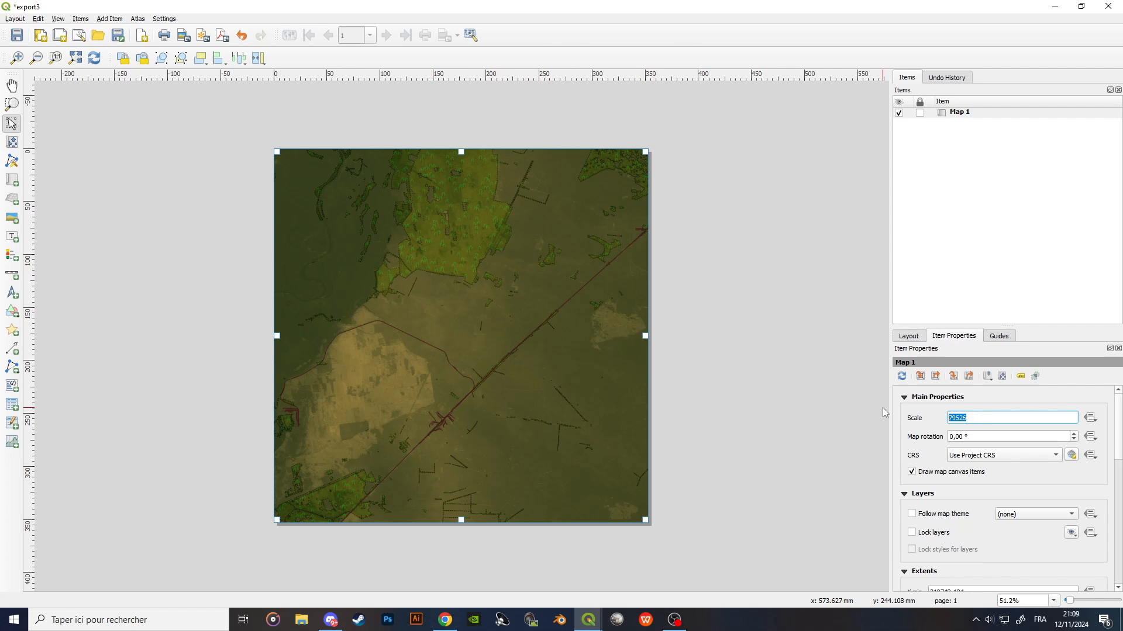
text(10000)
key(Return)
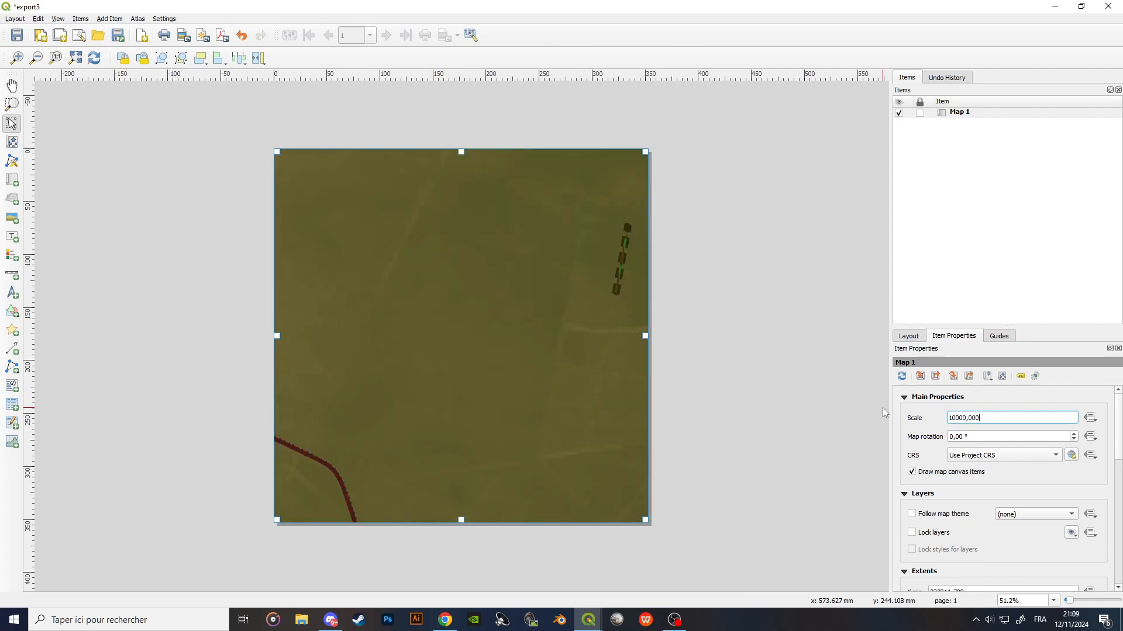
triple_click(956, 418)
text(50000)
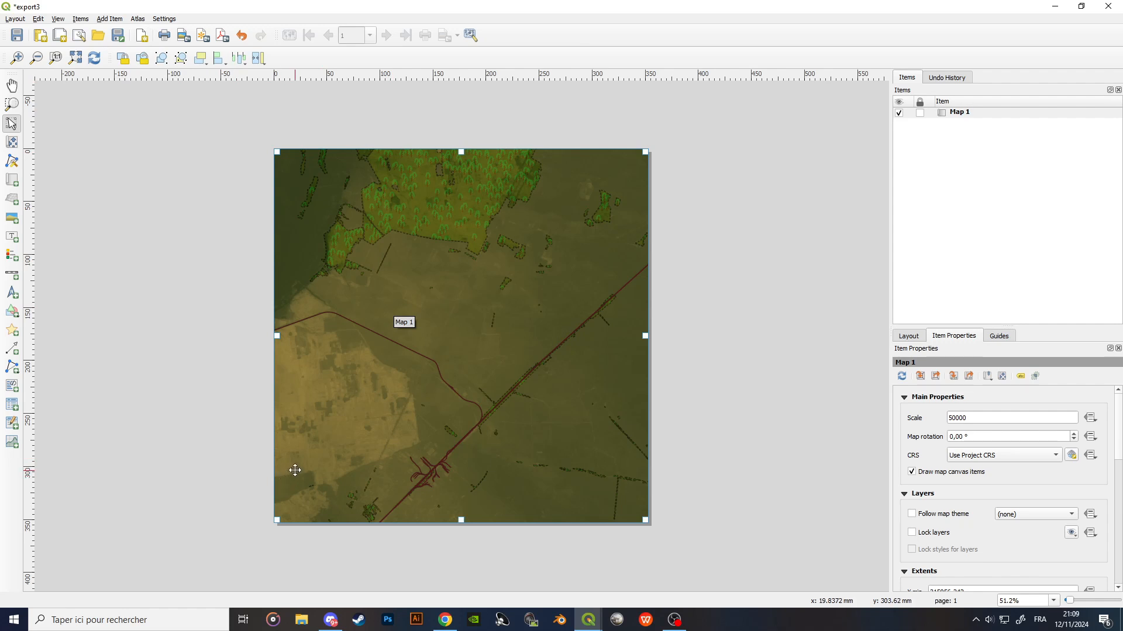
Add a north arrow over the map, make it smaller and place it in the page's lower-right corner.
click(112, 21)
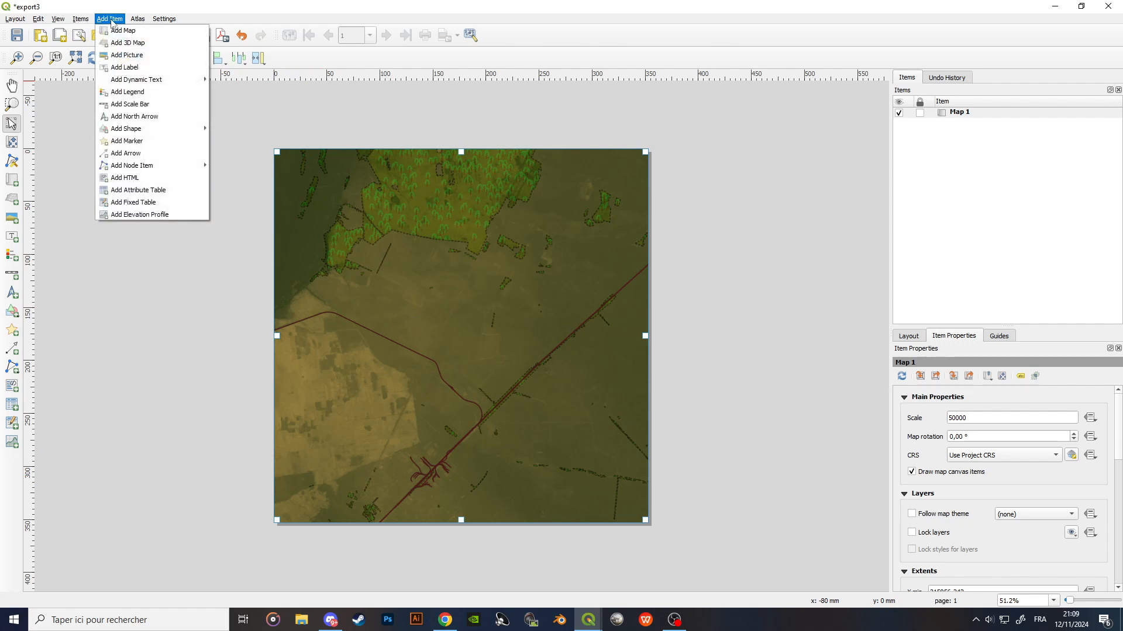
click(144, 118)
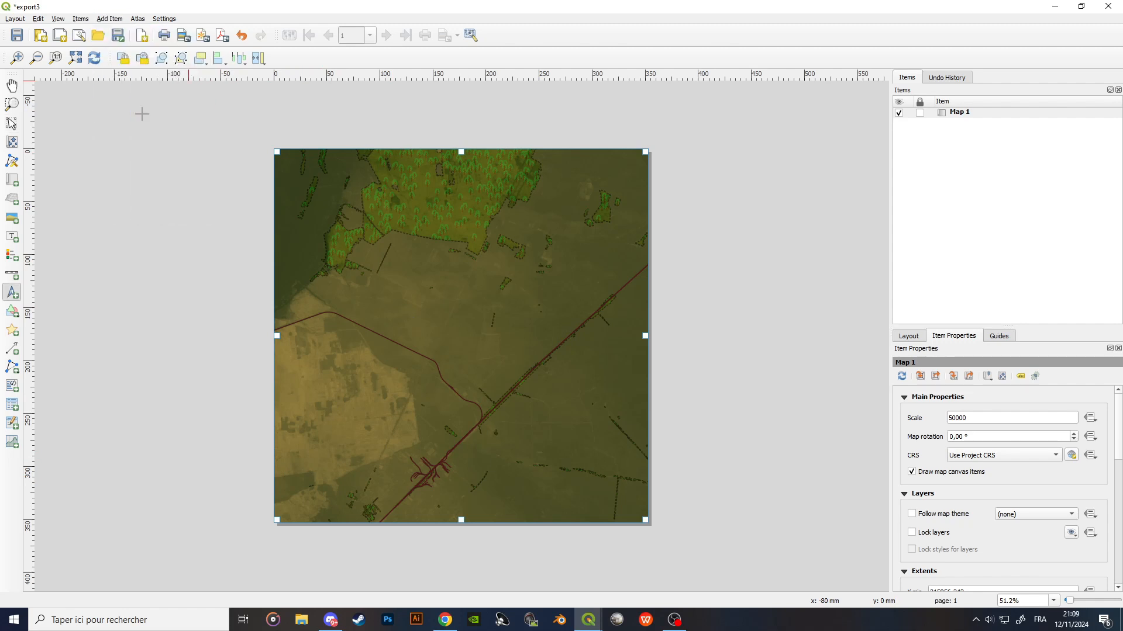
drag(297, 470, 354, 390)
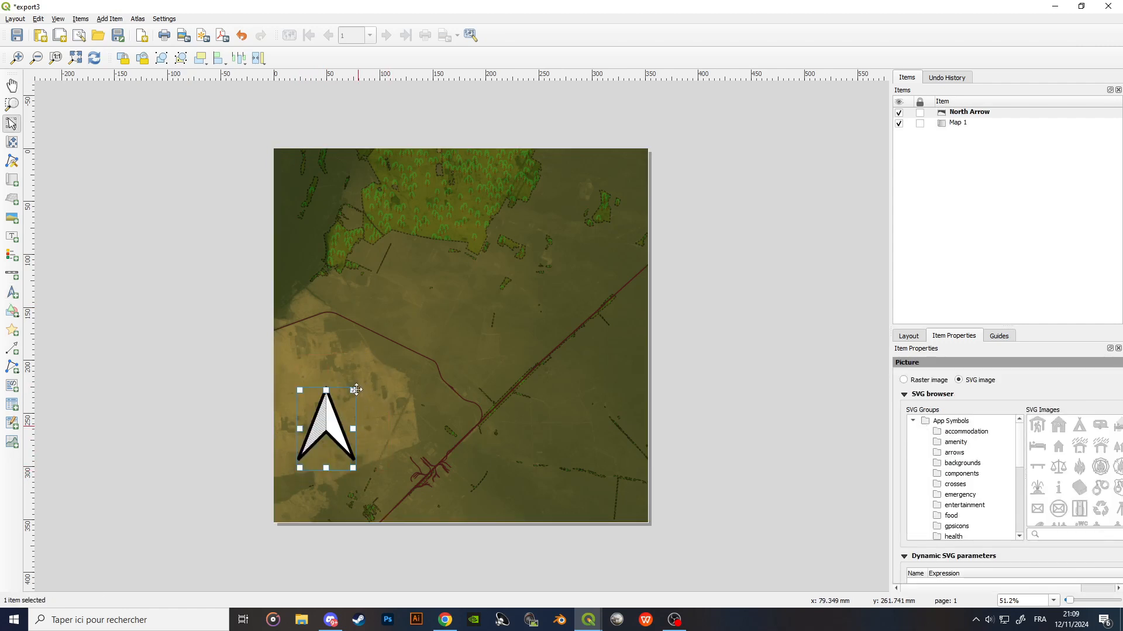
drag(339, 429, 603, 494)
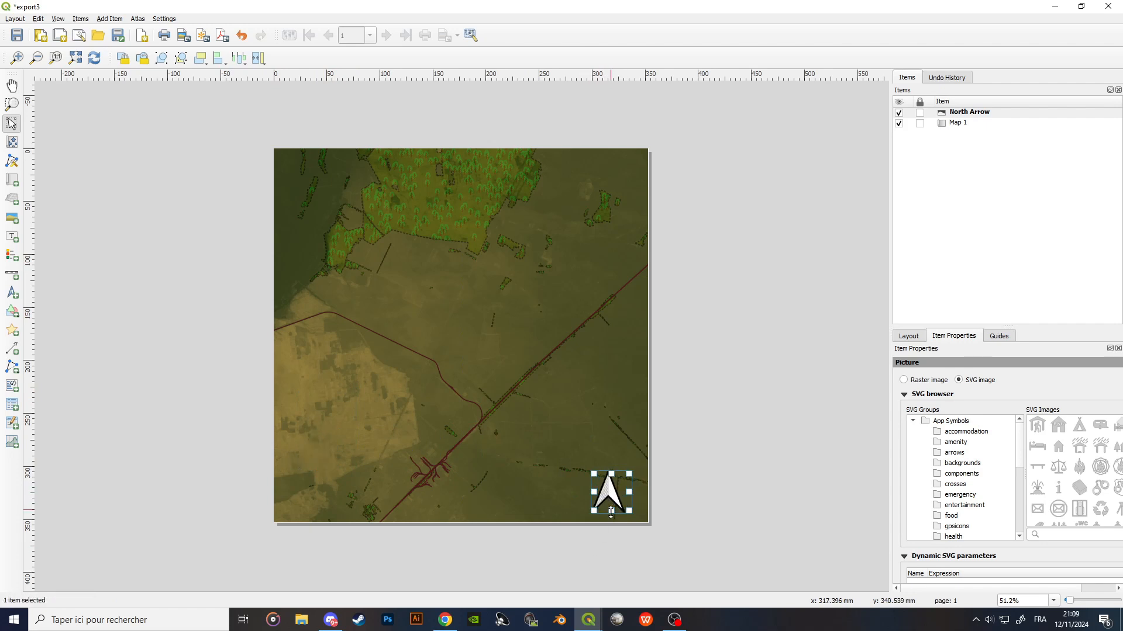
scroll(978, 464, down, 2)
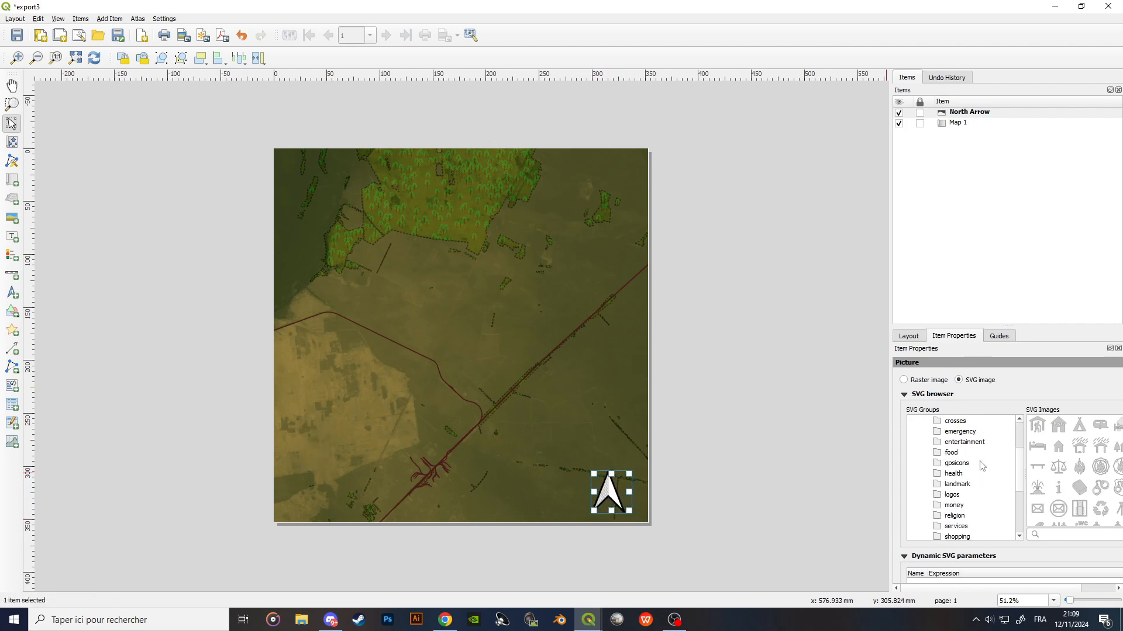
scroll(979, 465, up, 2)
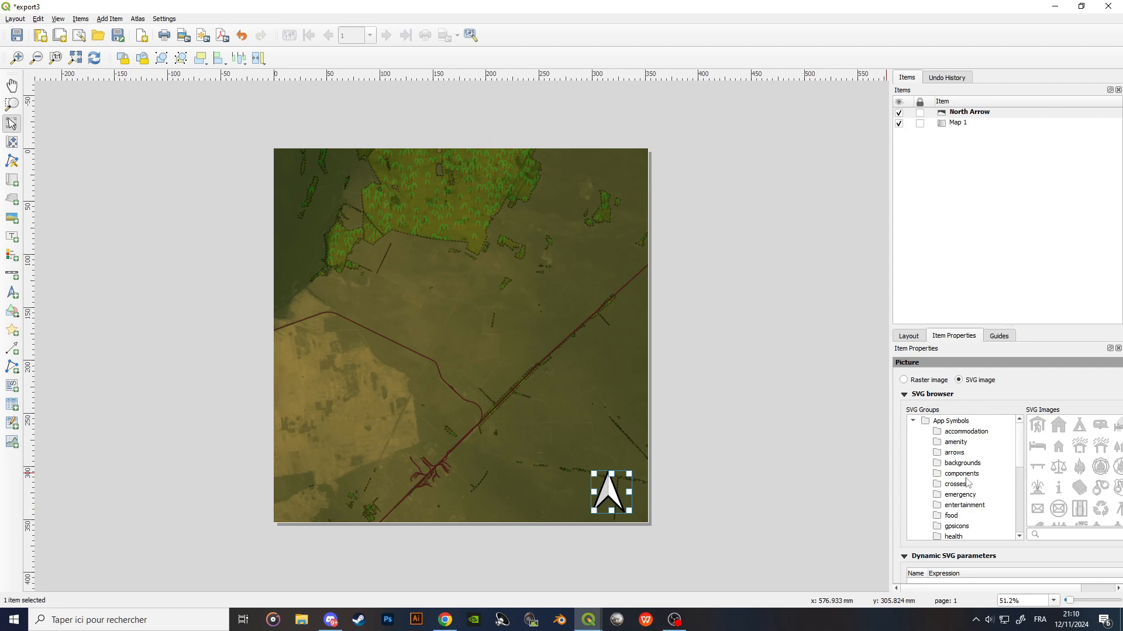
scroll(971, 488, down, 6)
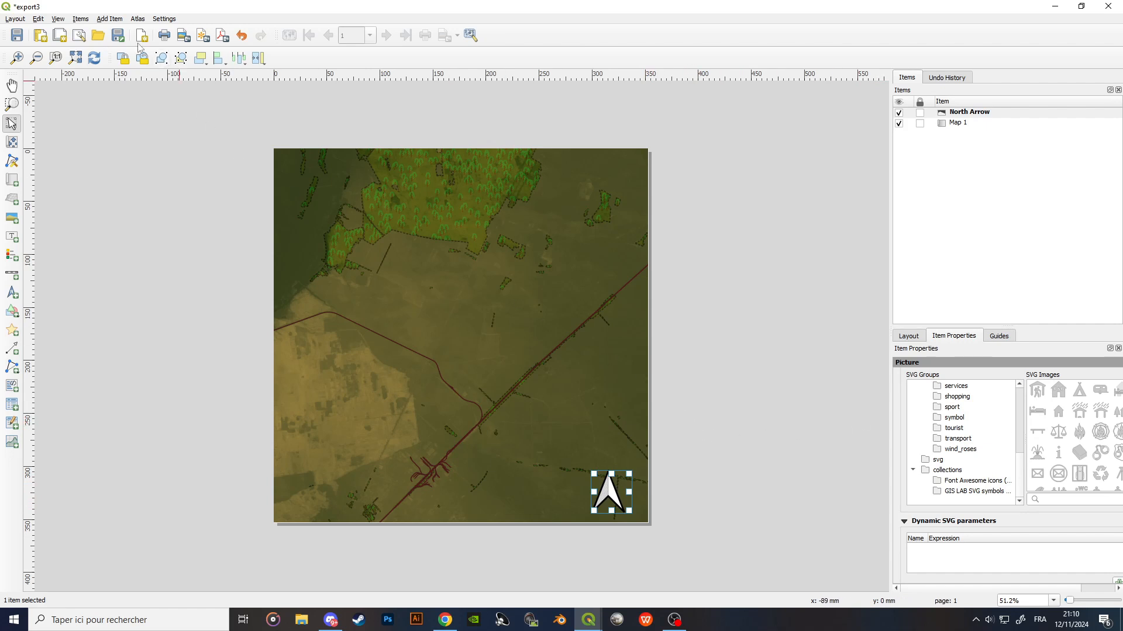
Add a scale bar to the layout and move it near the middle of the map.
click(116, 21)
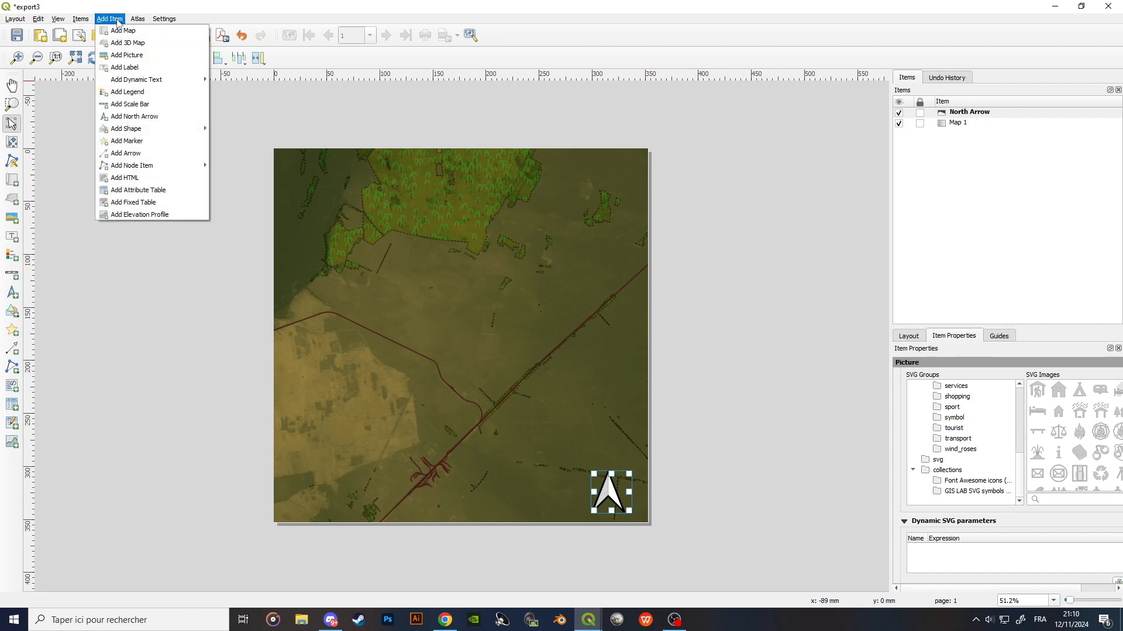
click(130, 104)
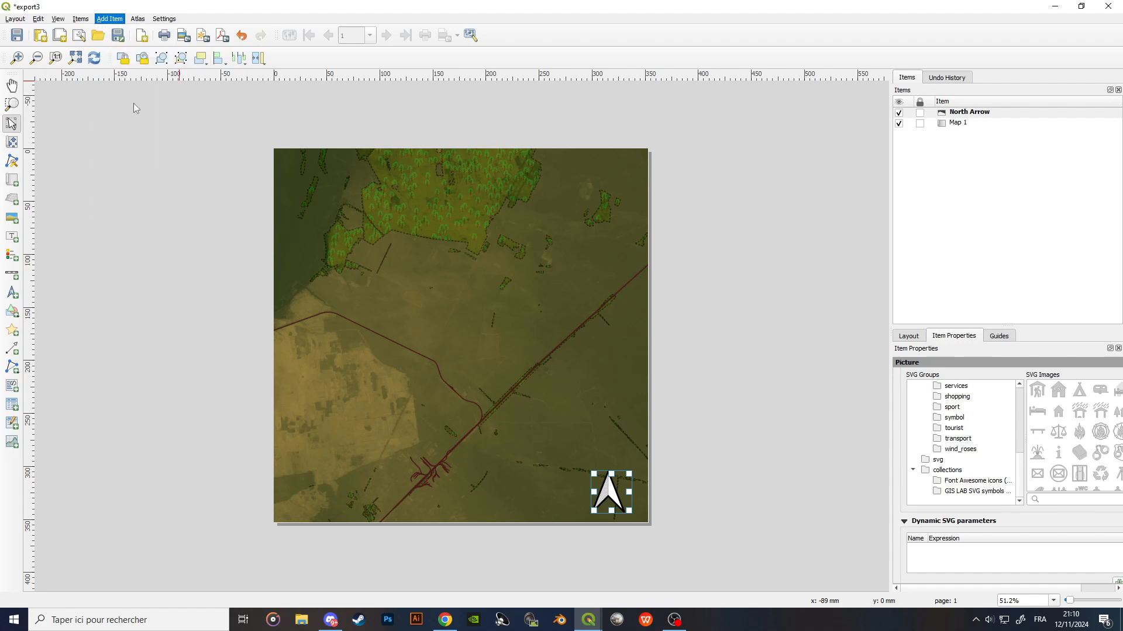
drag(334, 490, 550, 470)
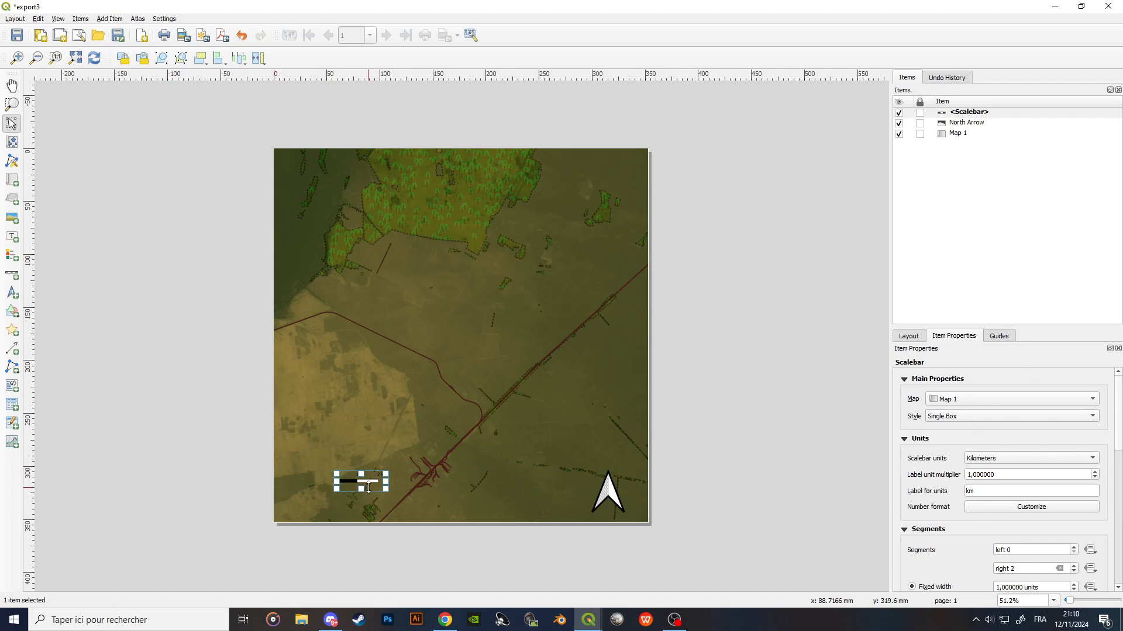
drag(361, 475, 487, 283)
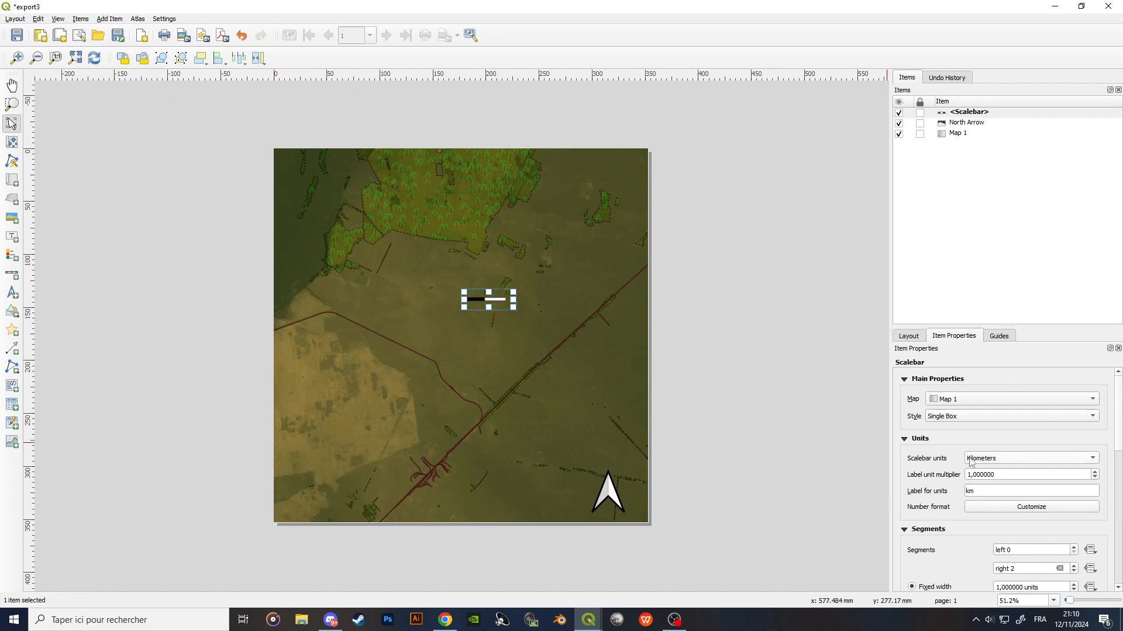
Set the scale bar's units to meters and widen its frame toward the map's western side.
click(1018, 463)
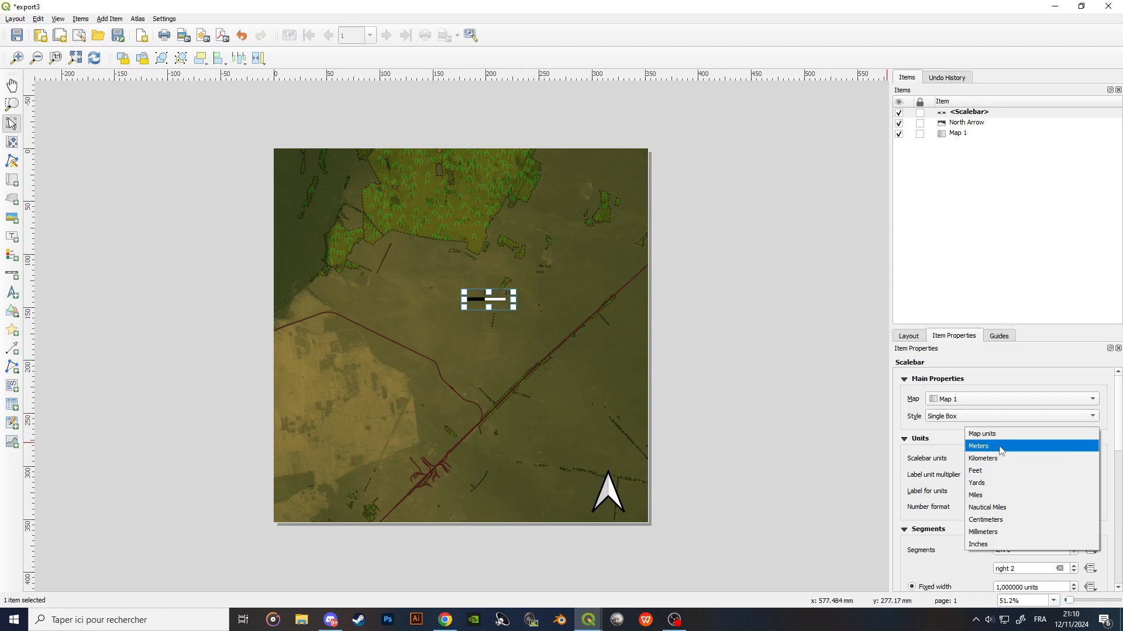
click(1001, 447)
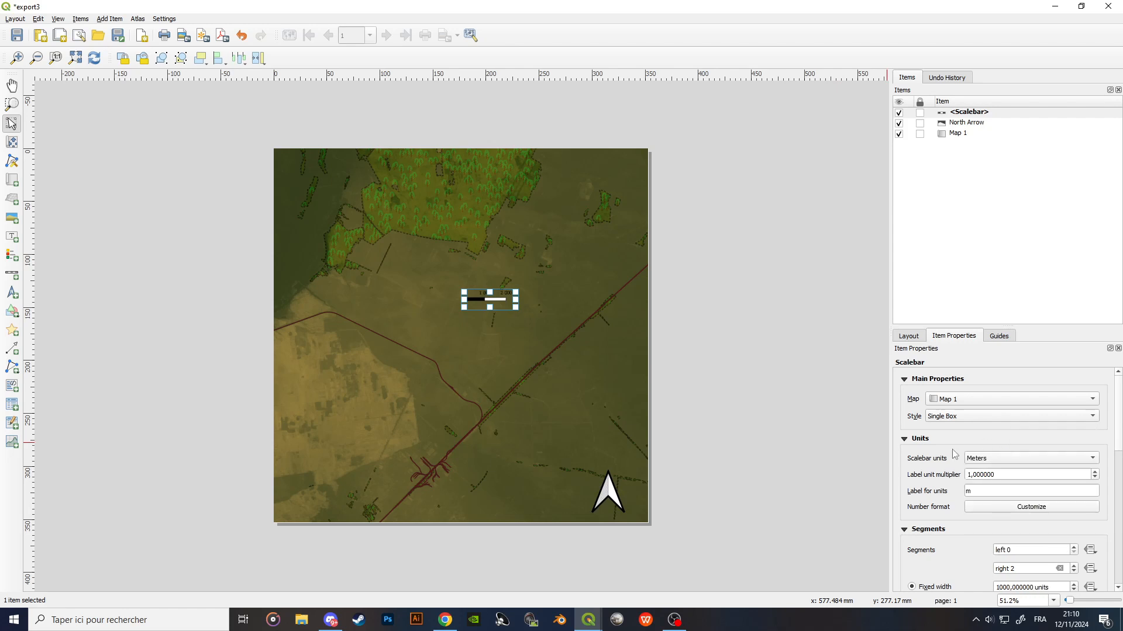
scroll(954, 454, down, 2)
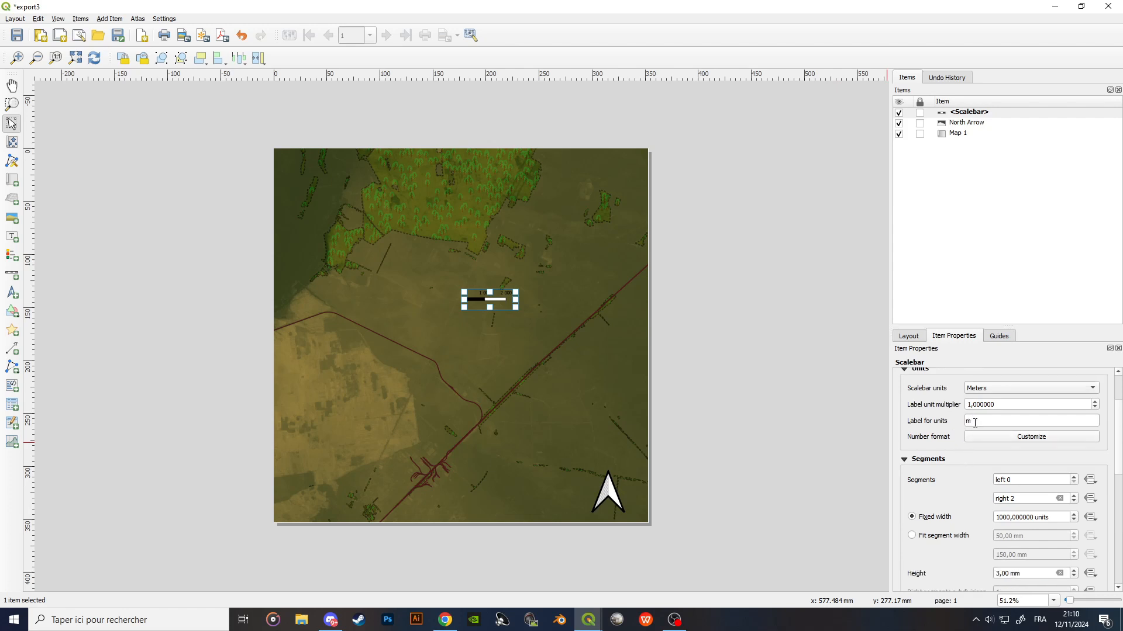
scroll(968, 500, down, 1)
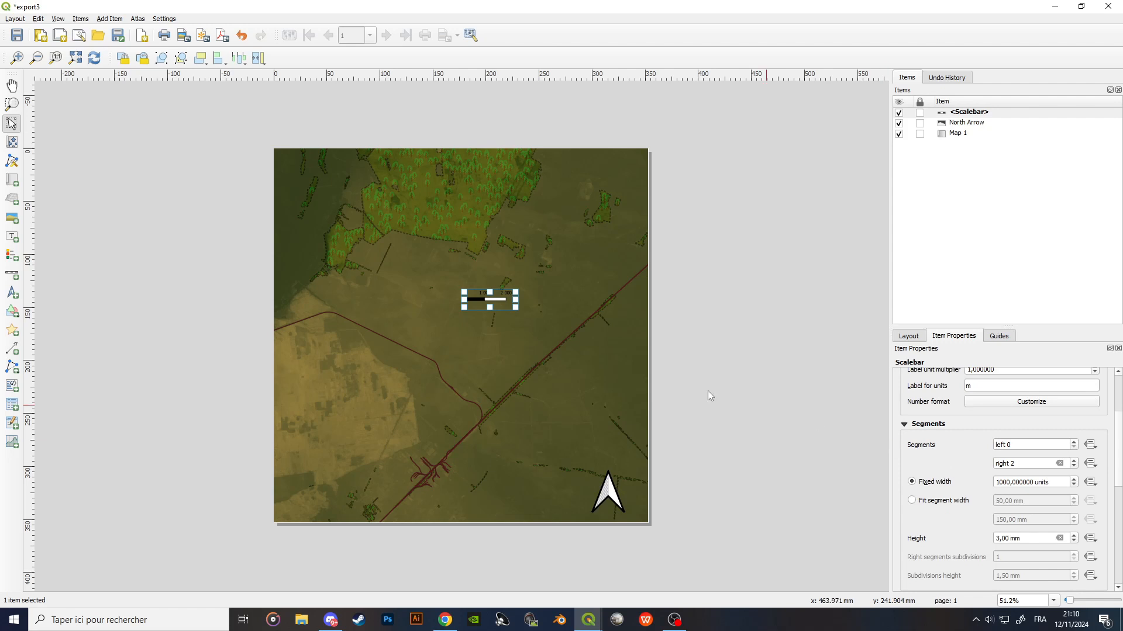
drag(465, 299, 357, 300)
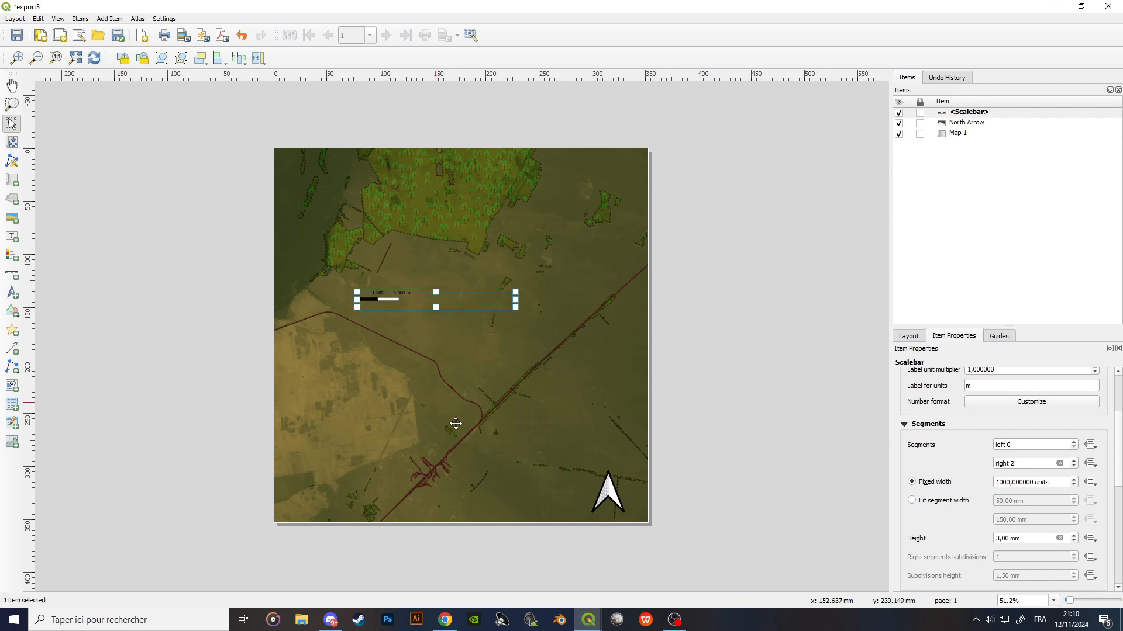
Set the number of right segments of the scale bar to 5.
click(1018, 445)
double_click(1011, 464)
text(5)
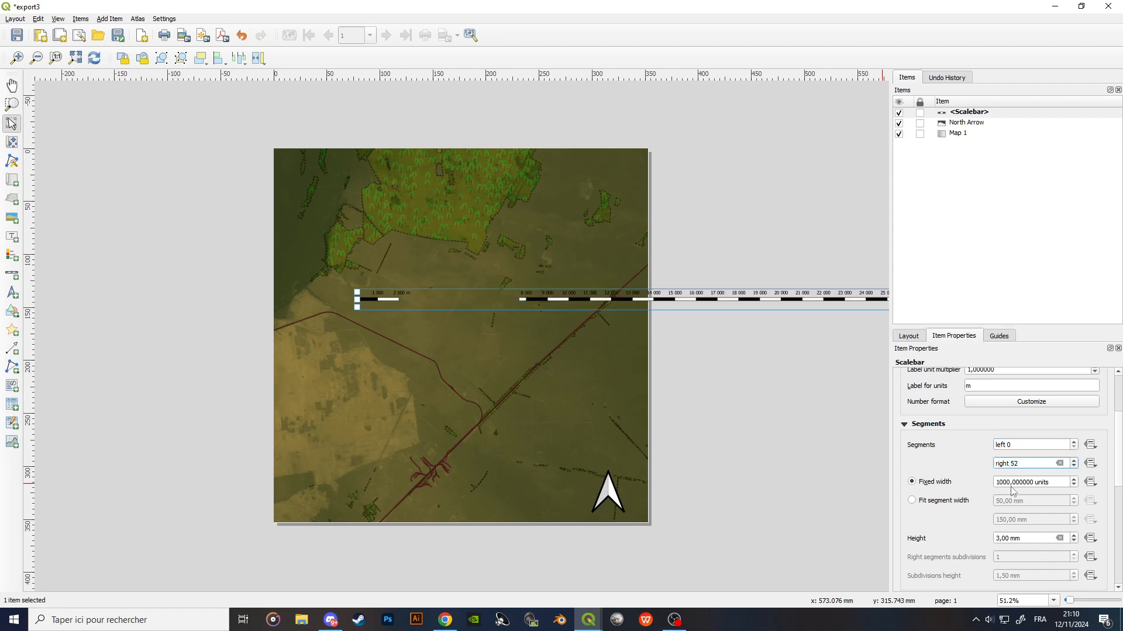
key(BackSpace)
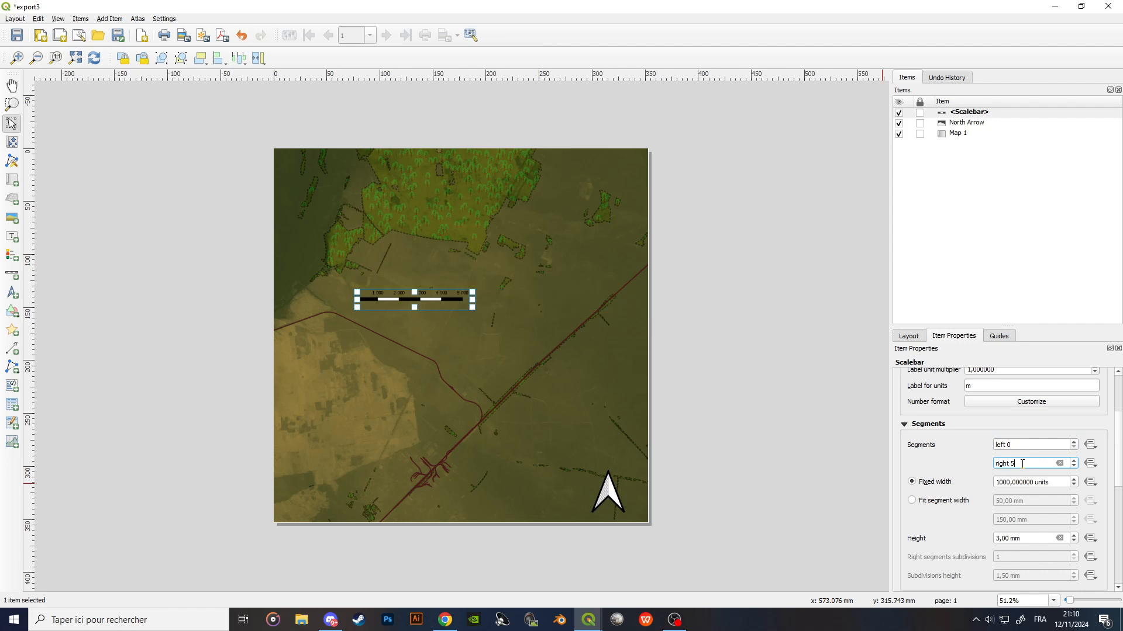
click(1015, 445)
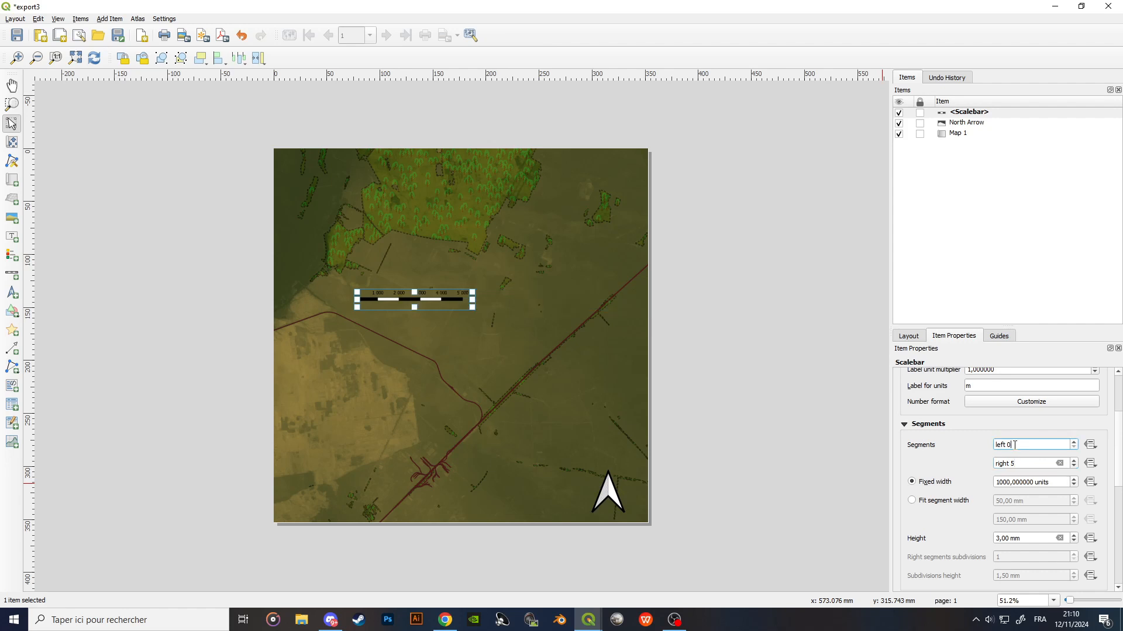
Try a fixed segment width of 500 units, set it to 2000 instead, and move the scale bar to the page's lower-left area.
click(995, 485)
drag(1010, 484, 983, 480)
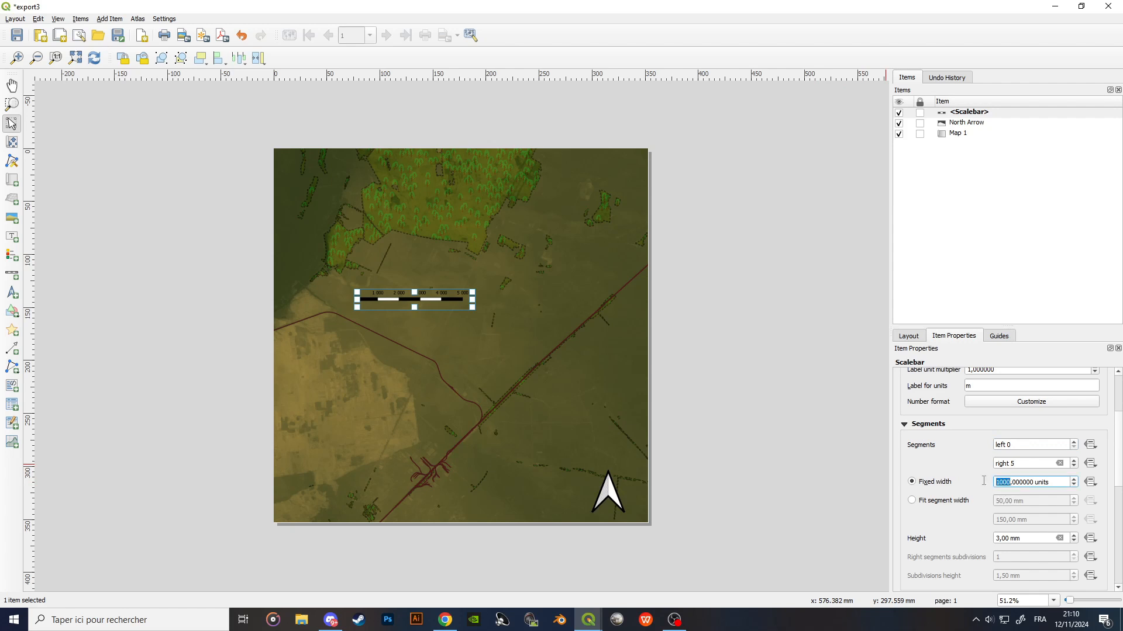
text(500)
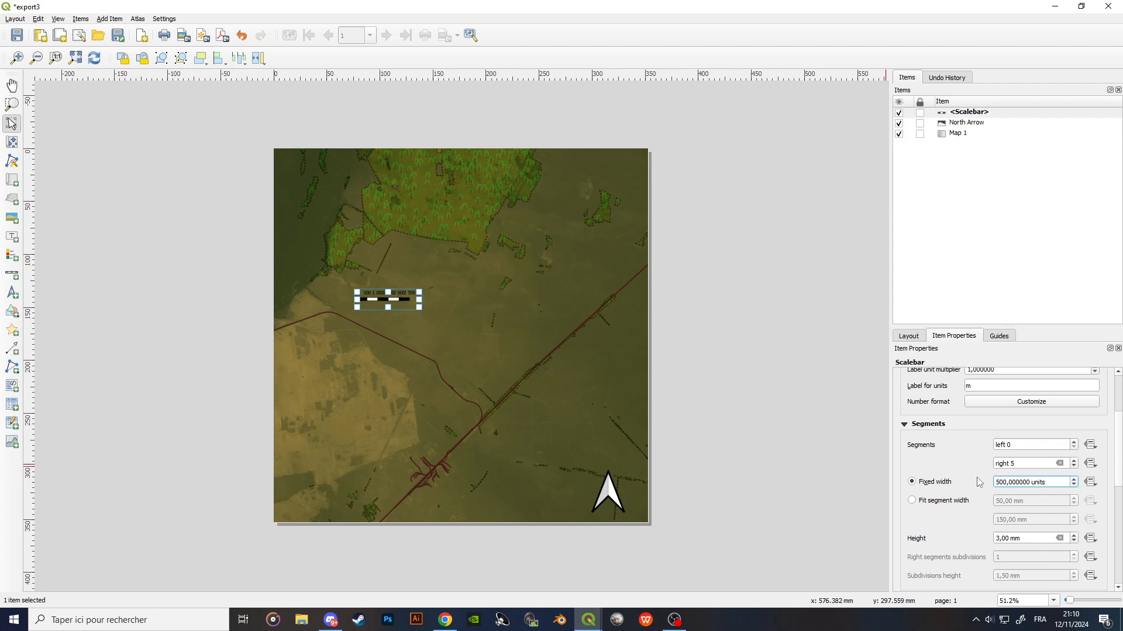
key(Delete)
key(Delete)
key(Delete)
key(Delete)
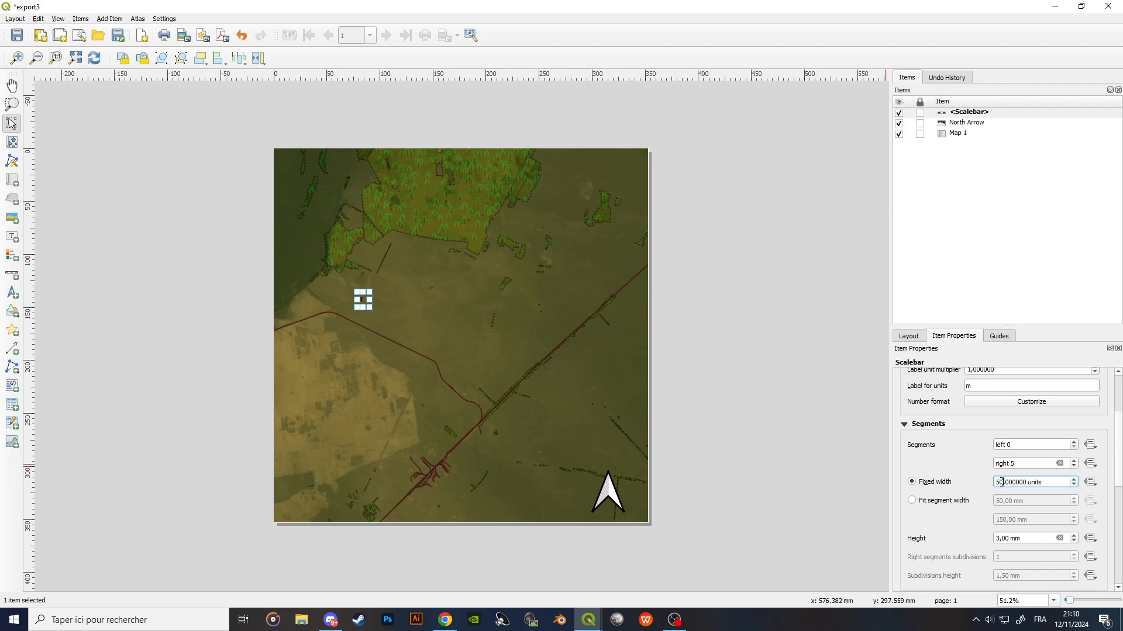
text(2000)
click(966, 489)
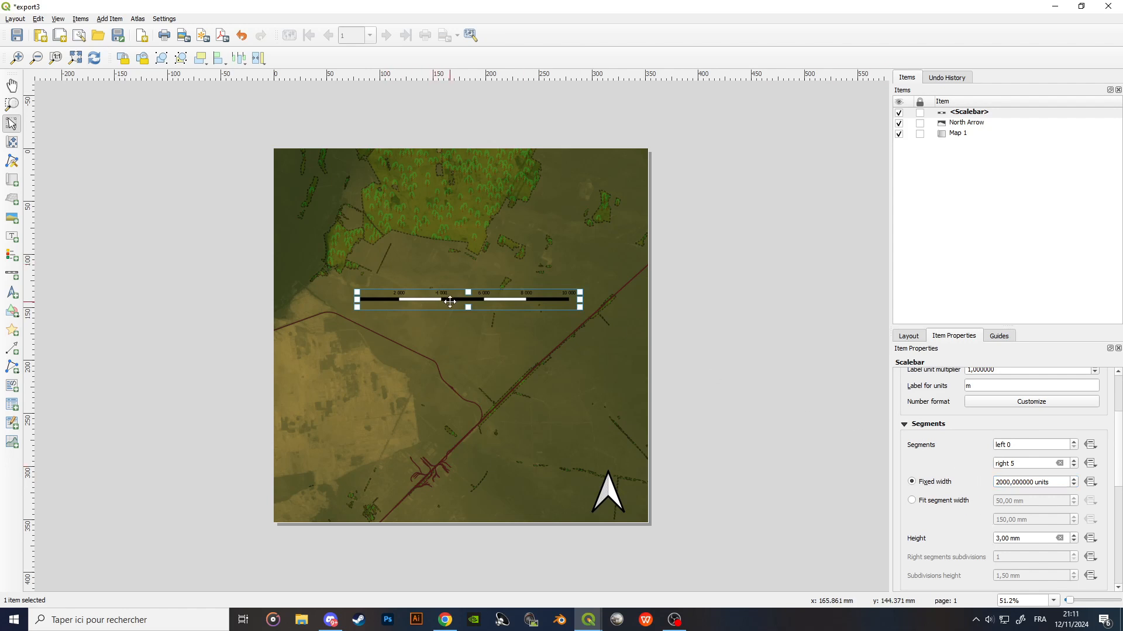
drag(450, 299, 388, 493)
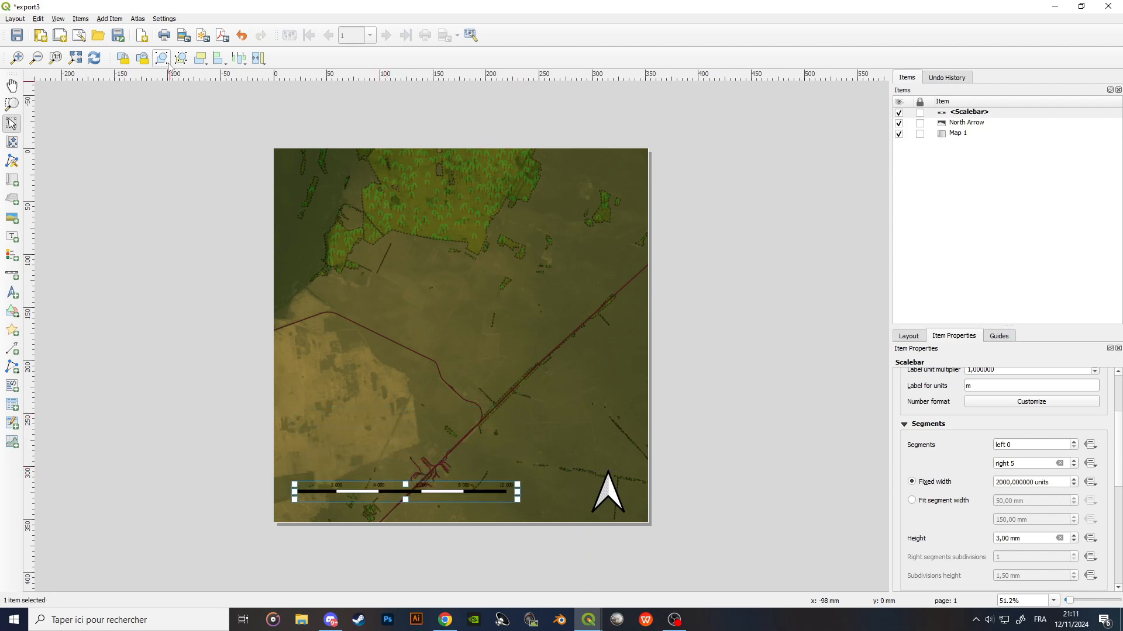
Add a text label above the north arrow and replace its placeholder text with "Map example".
click(111, 19)
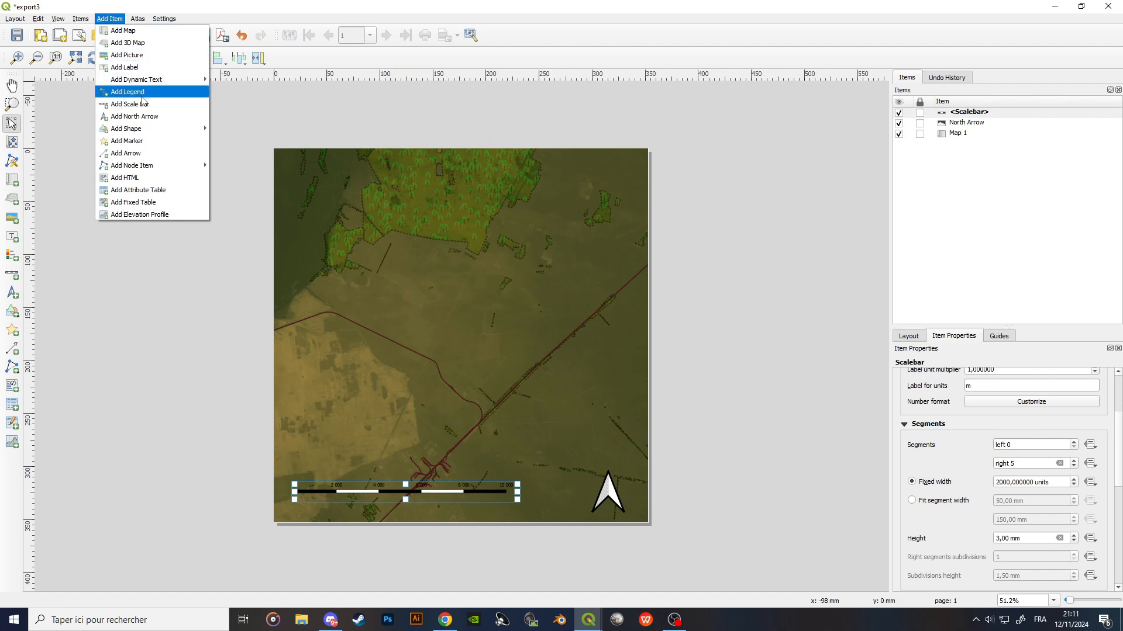
click(125, 68)
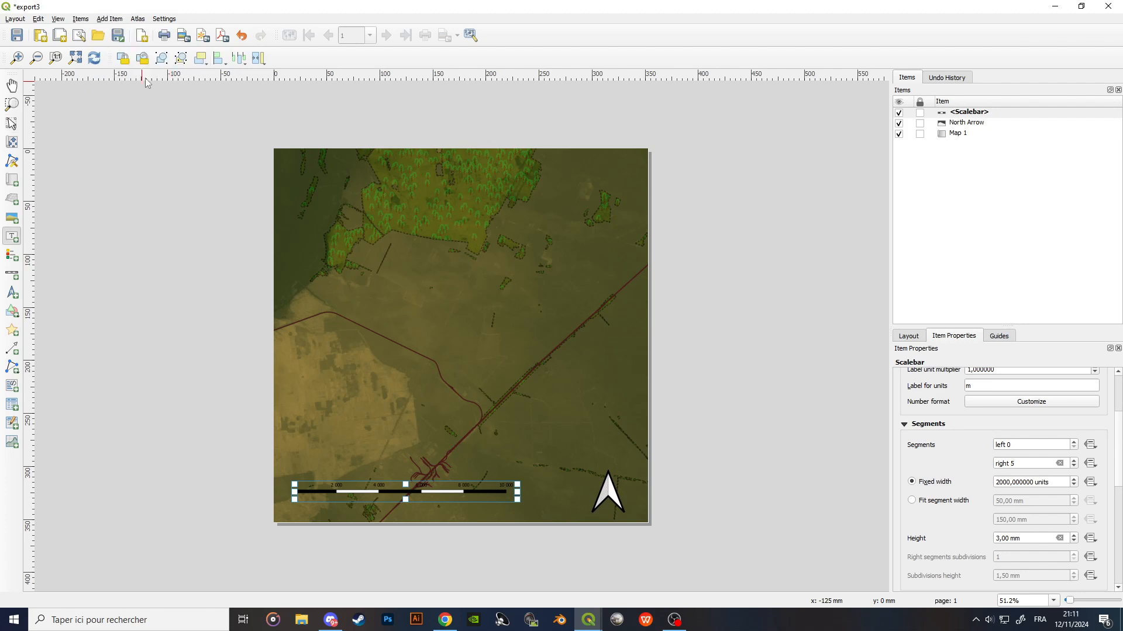
drag(479, 408, 629, 450)
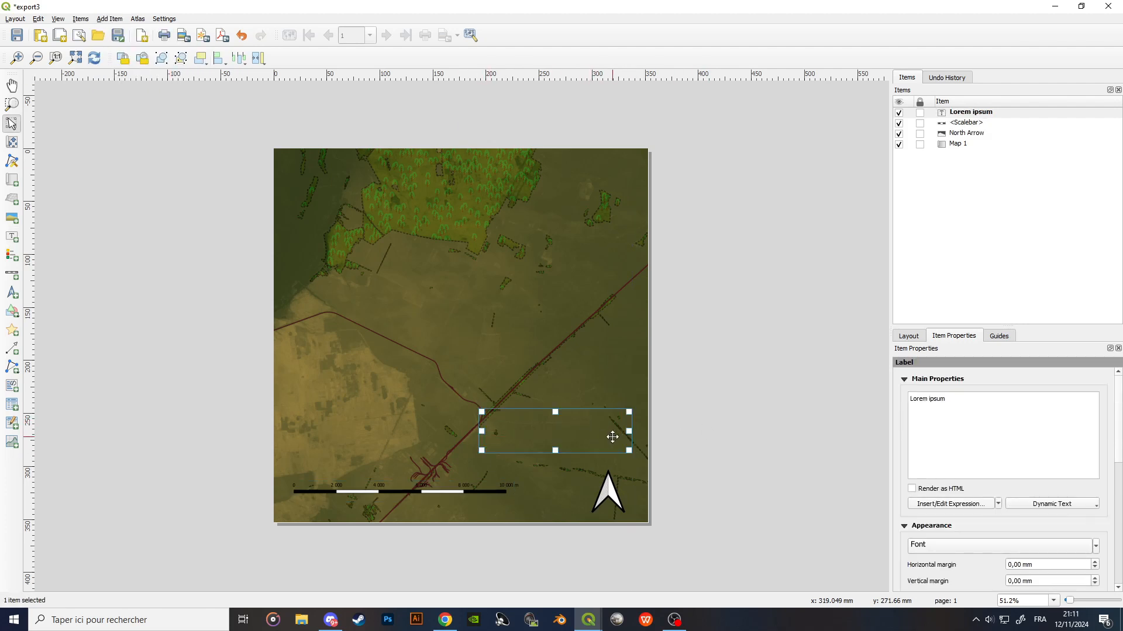
key(p)
click(922, 431)
key(ctrl+a)
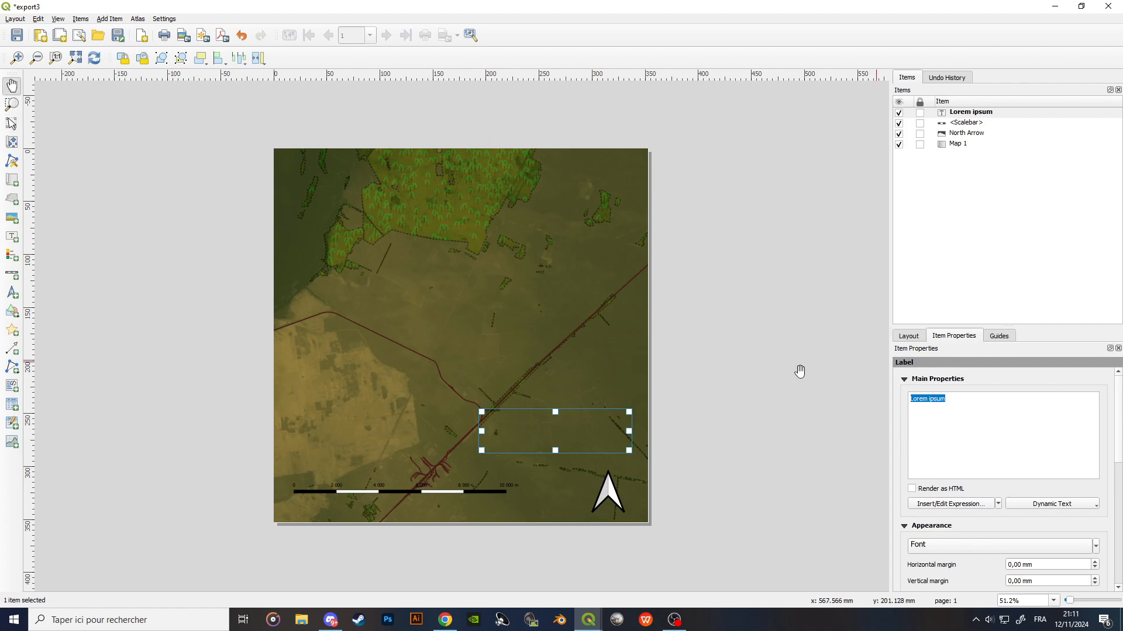
text(Map example)
Set the "Map example" label's font size to 50 points and switch to the Move Item Content tool.
scroll(997, 511, down, 1)
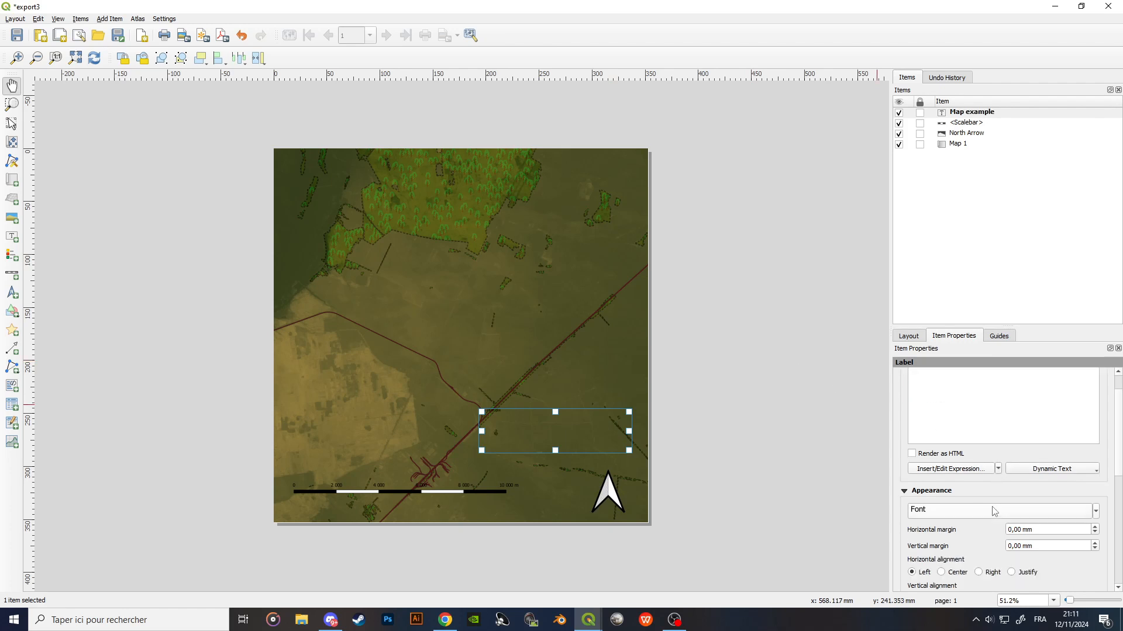
scroll(986, 517, down, 5)
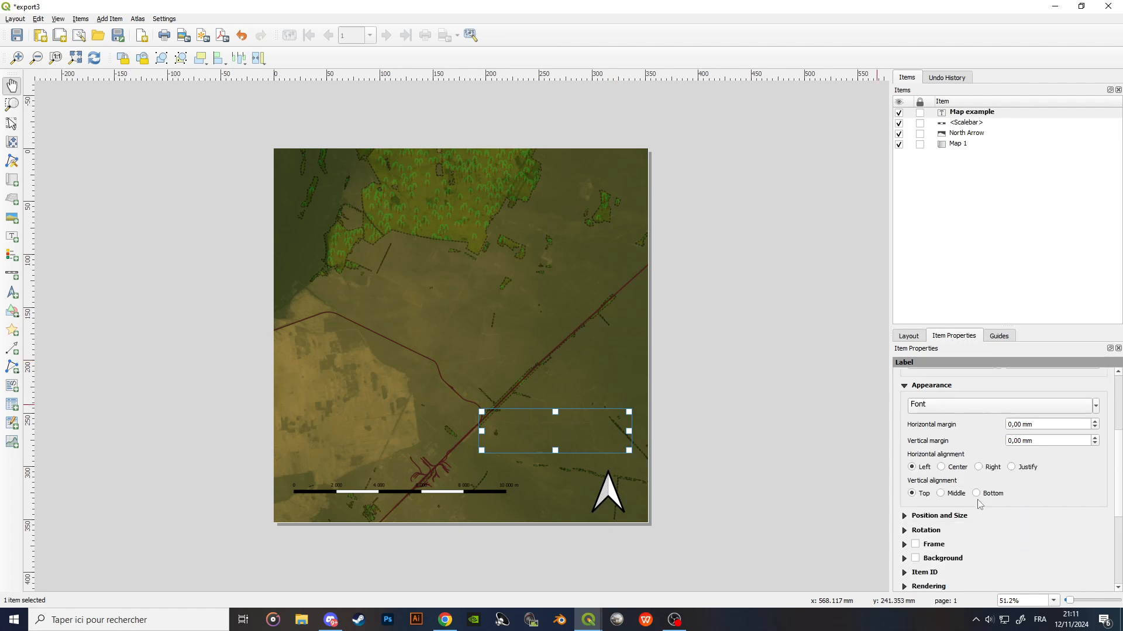
scroll(977, 500, down, 2)
scroll(978, 503, up, 8)
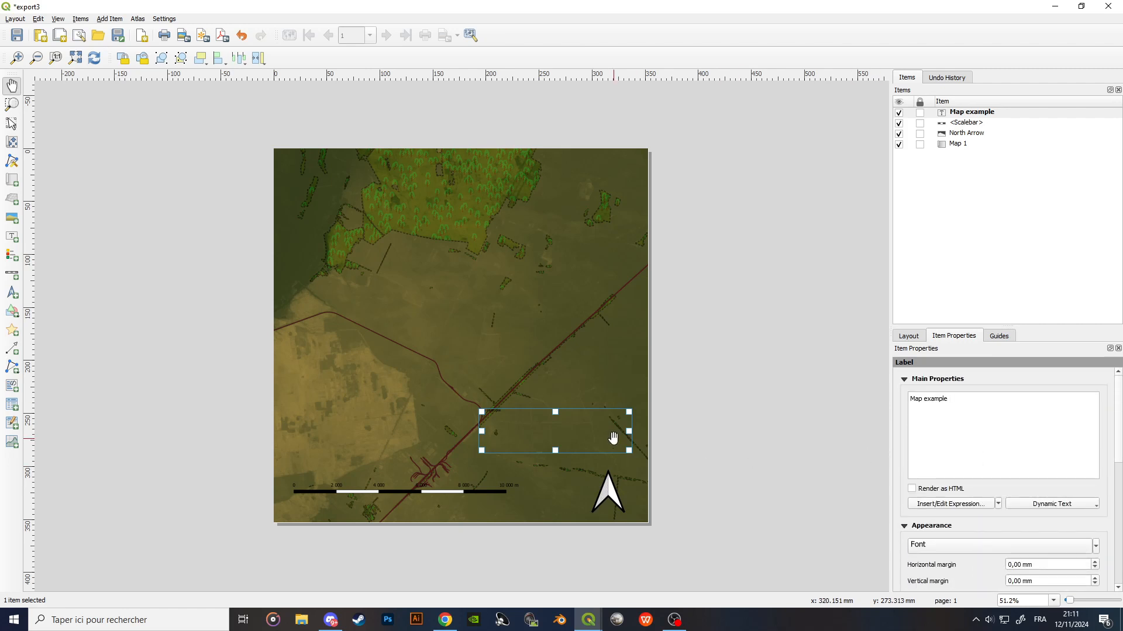
scroll(959, 513, down, 1)
scroll(961, 511, down, 1)
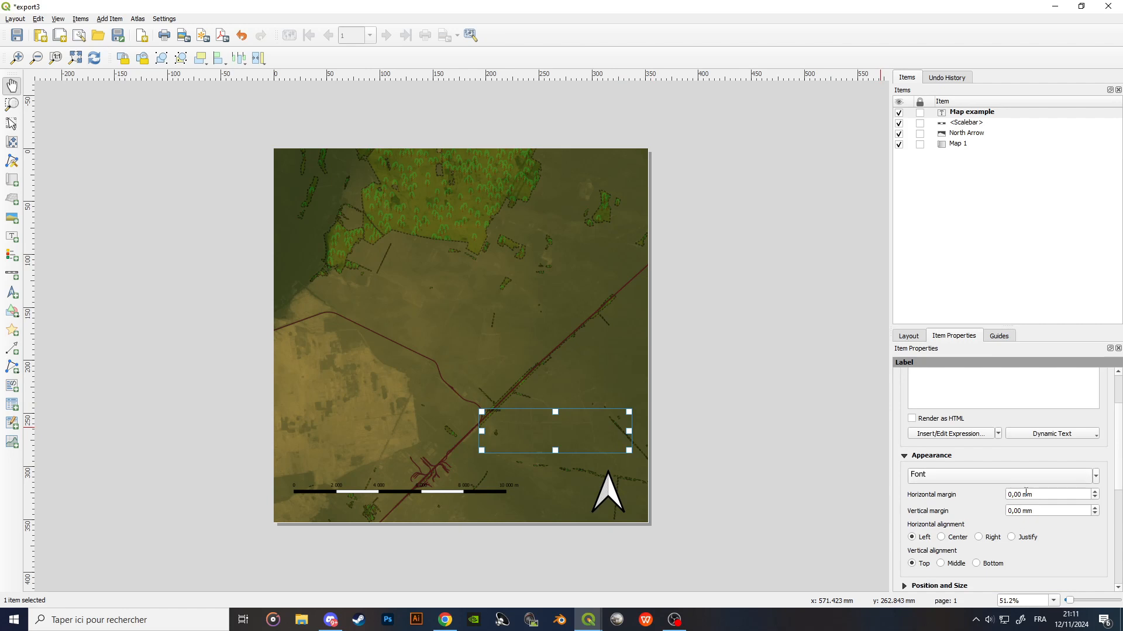
click(972, 474)
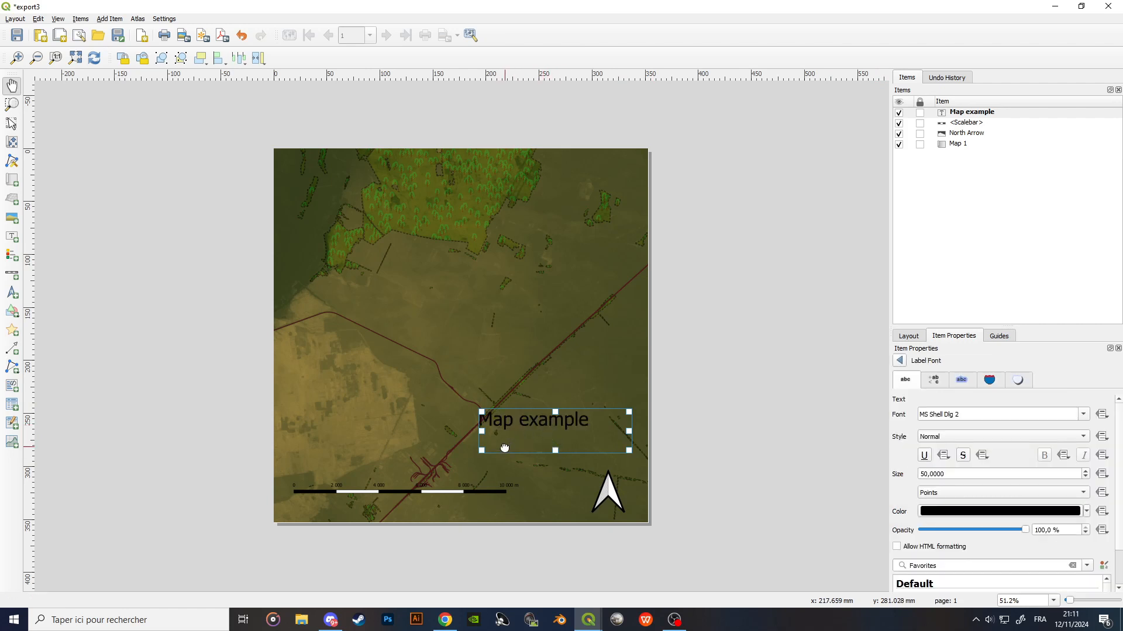
click(900, 361)
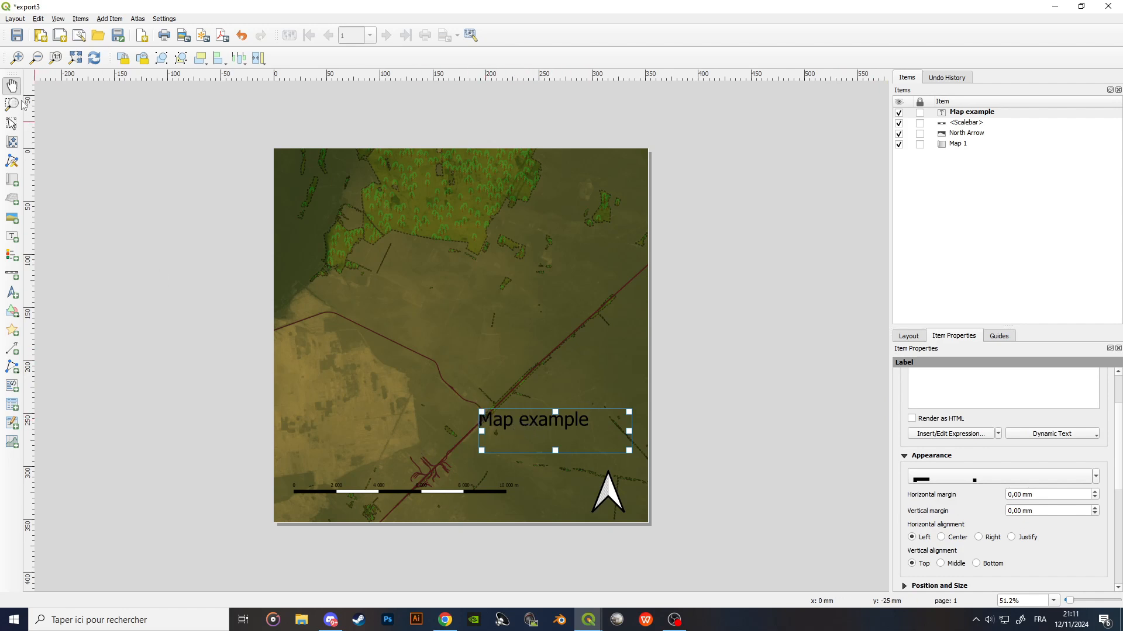
click(12, 142)
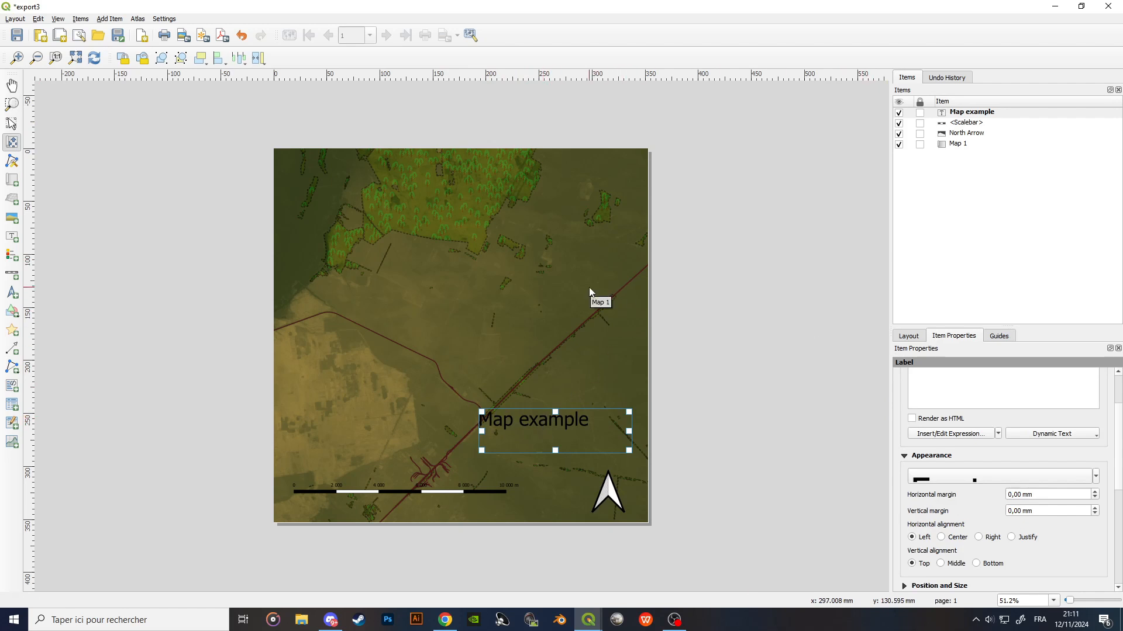
Start exporting the layout as a PNG image named export, and cancel the save.
click(15, 19)
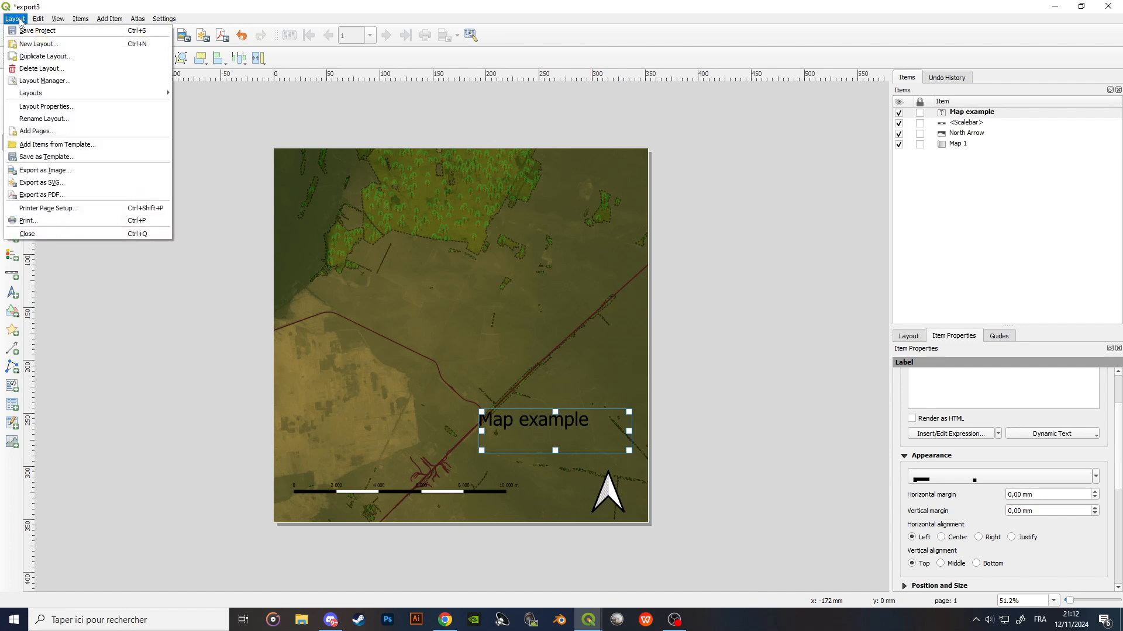
click(67, 170)
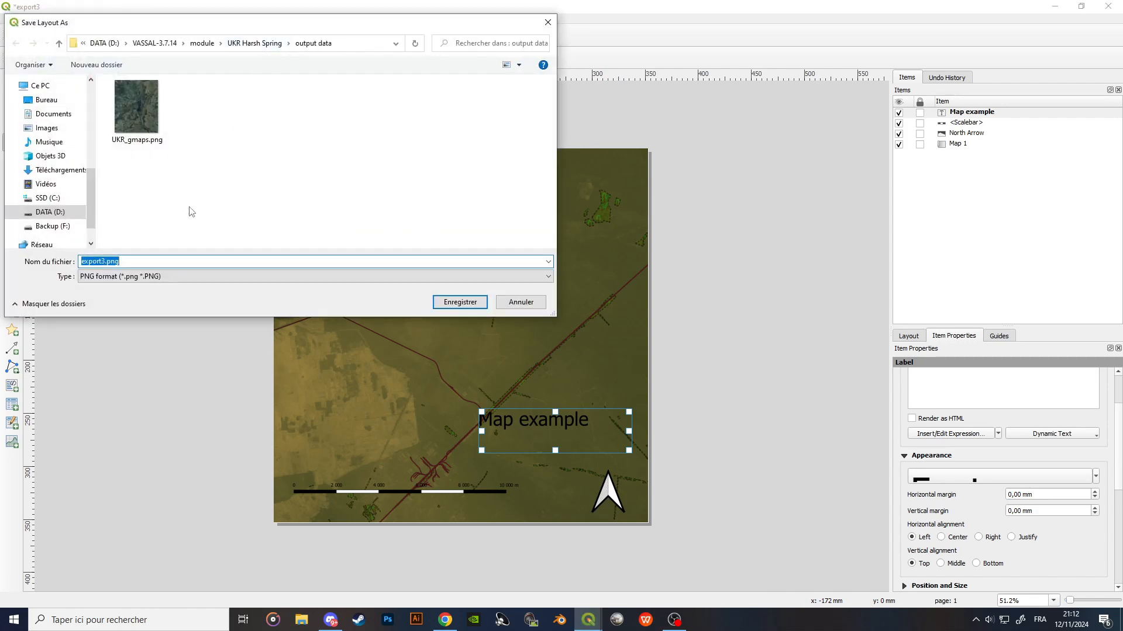
text(e)
drag(426, 28, 855, 126)
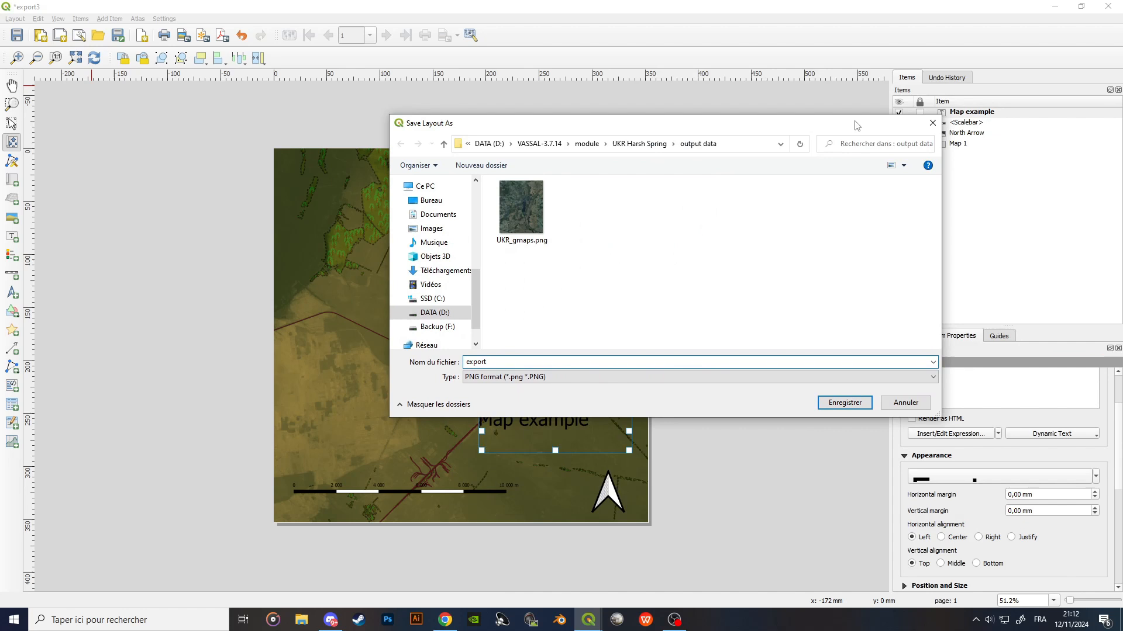
click(932, 122)
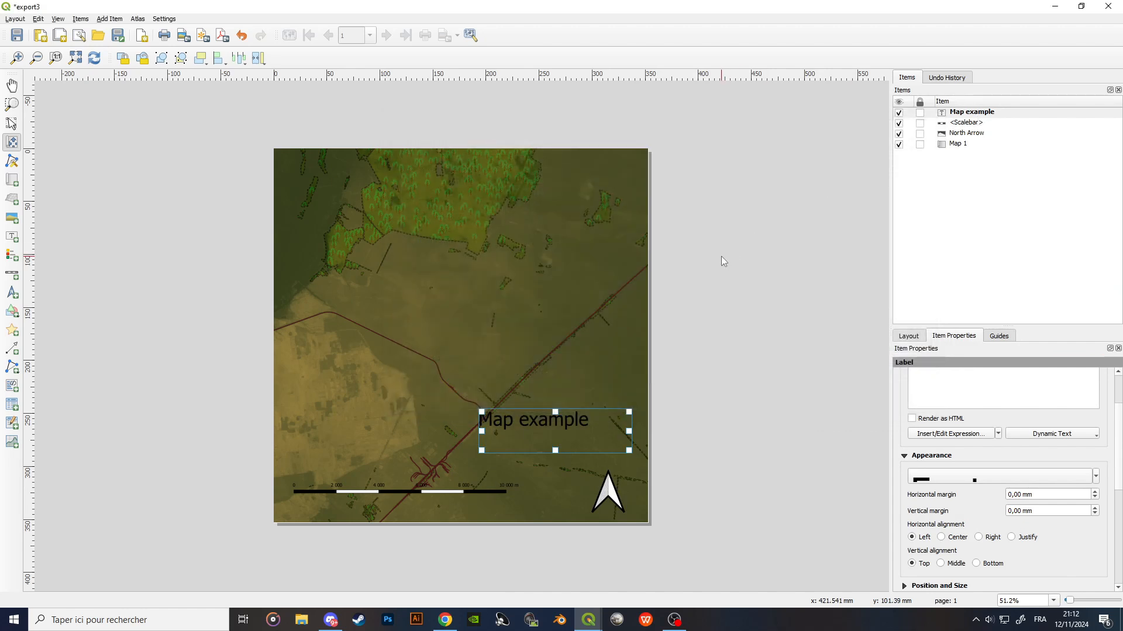